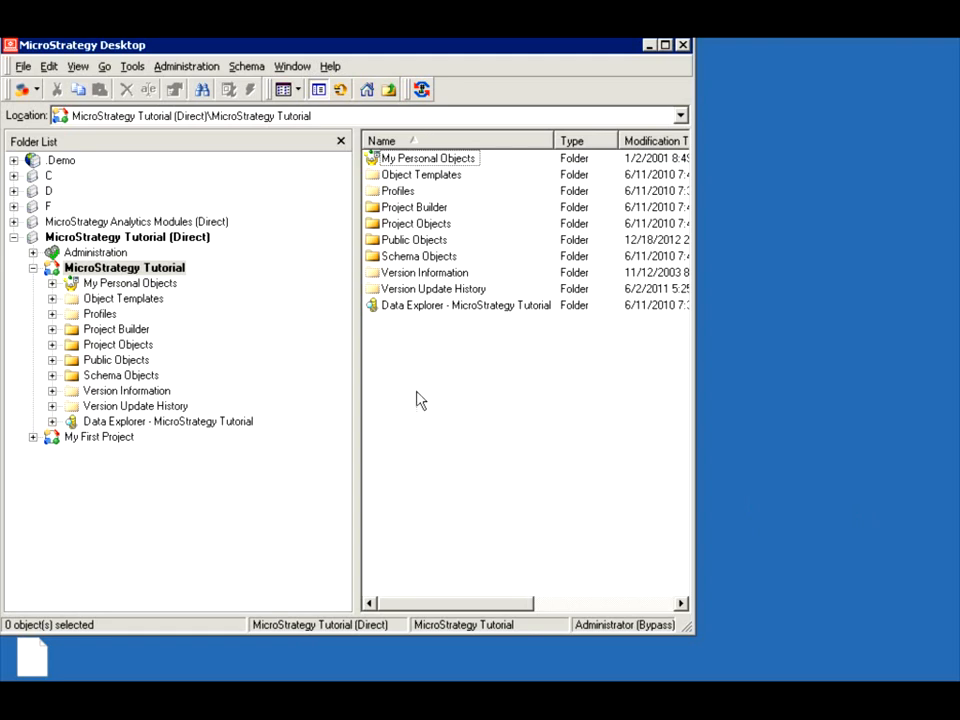
Open the Filters folder under Public Objects in the MicroStrategy Tutorial project
left_click(52, 360)
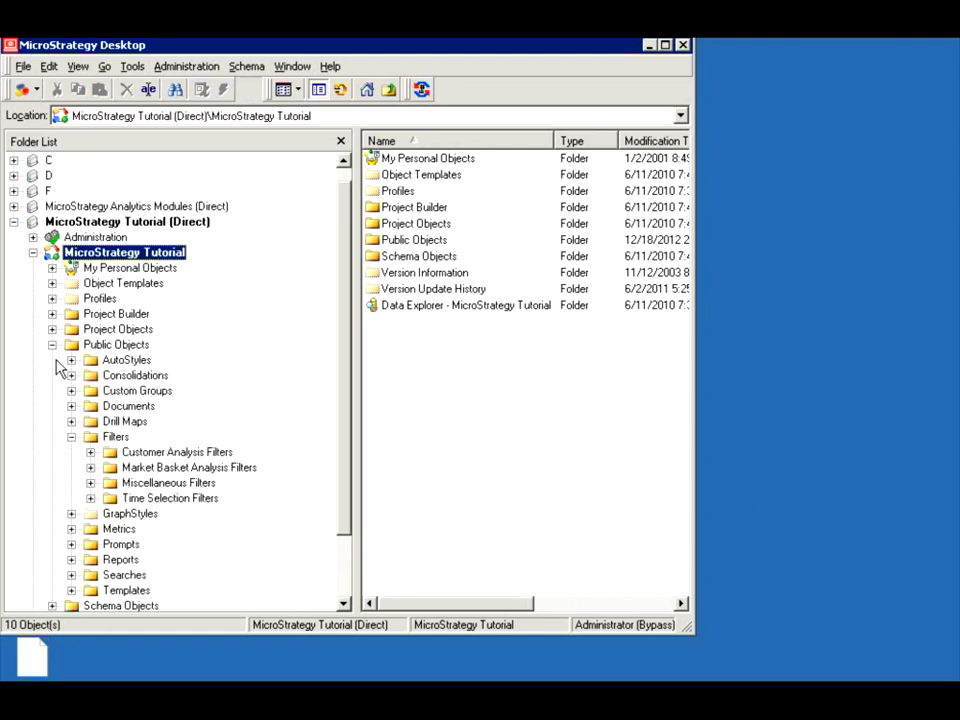
left_click(71, 437)
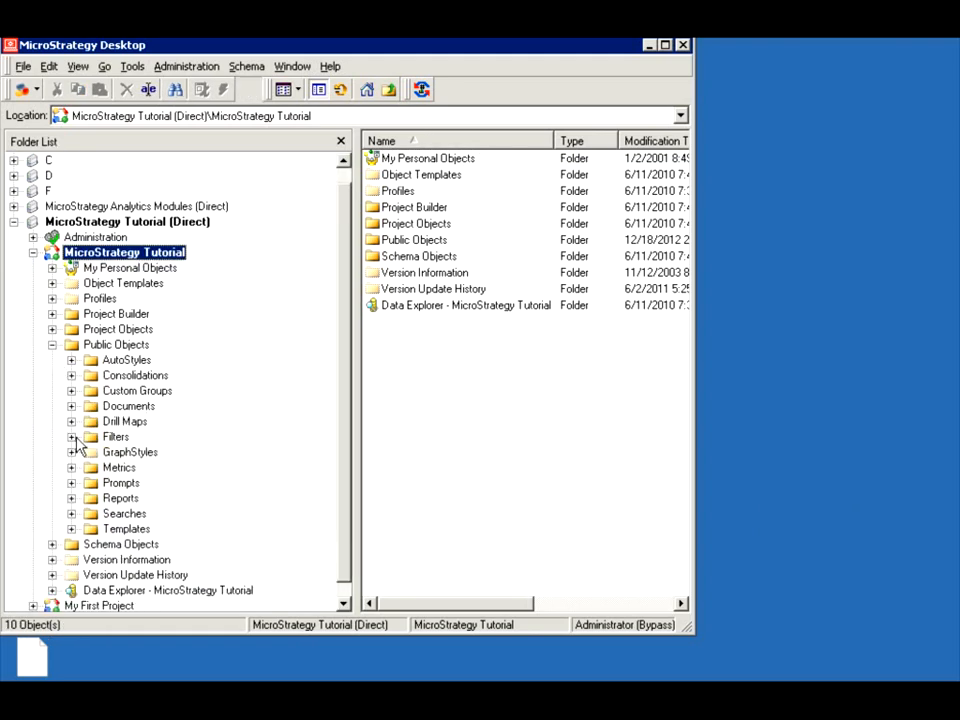
left_click(121, 483)
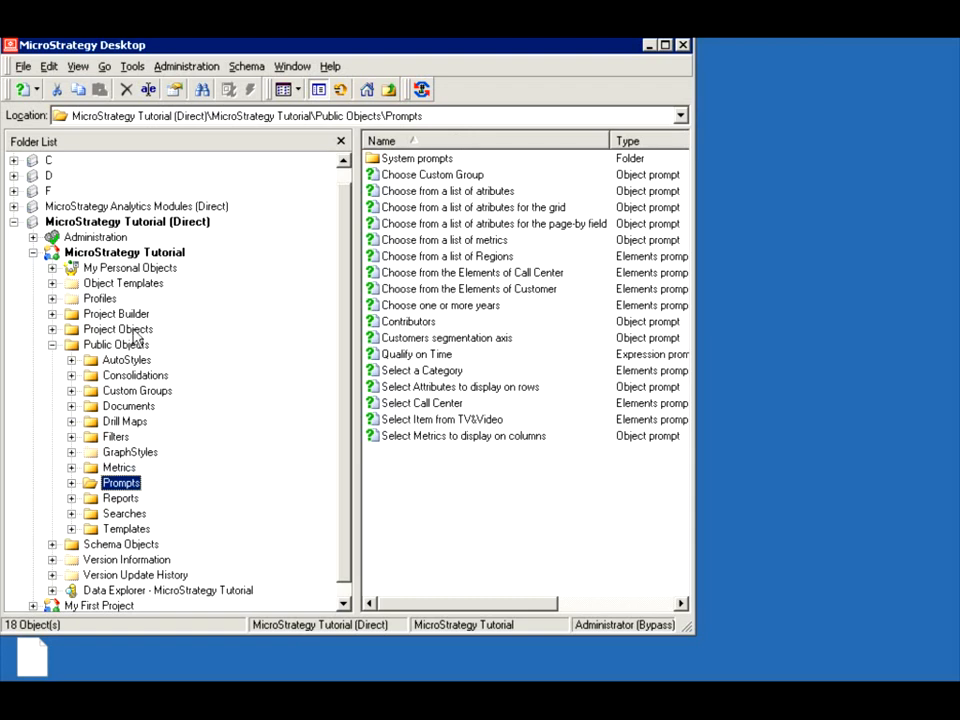
left_click(115, 438)
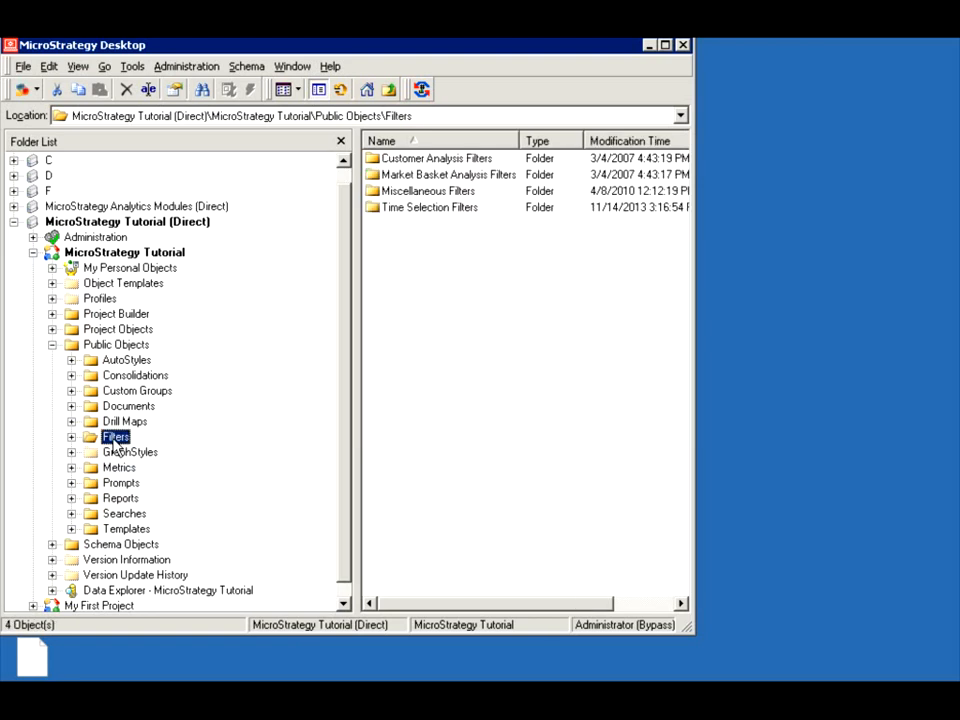
right_click(382, 257)
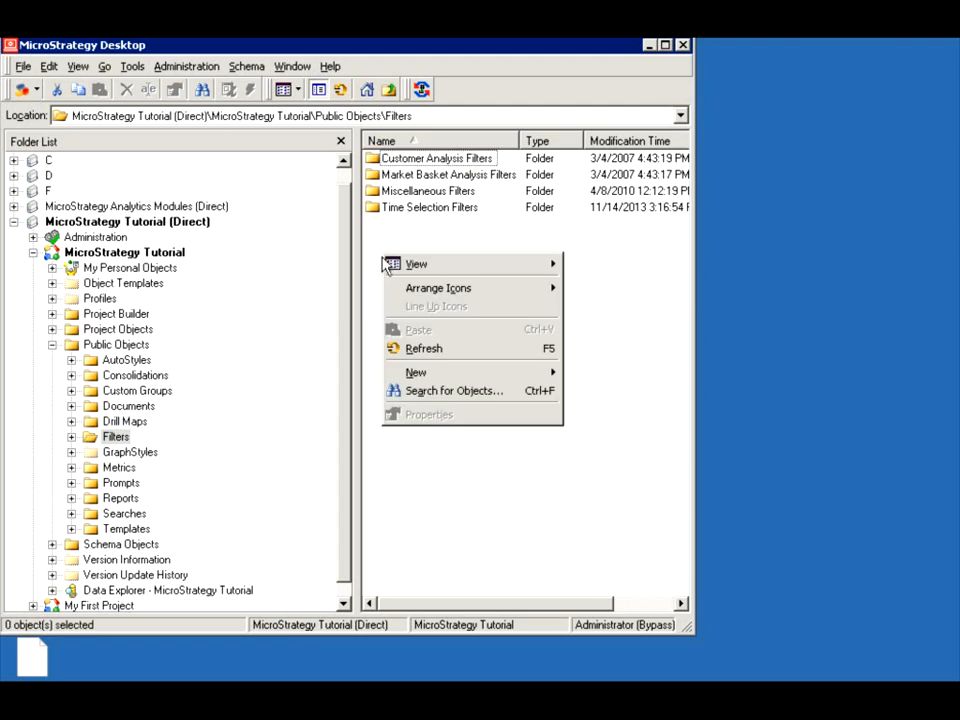
mouse_move(474, 373)
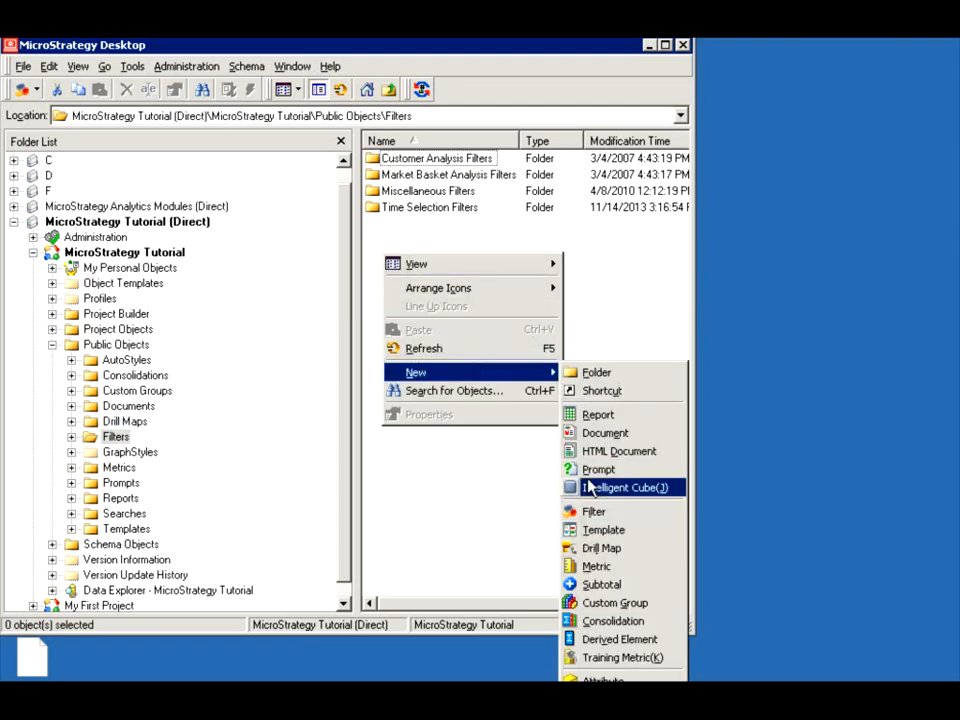
left_click(598, 469)
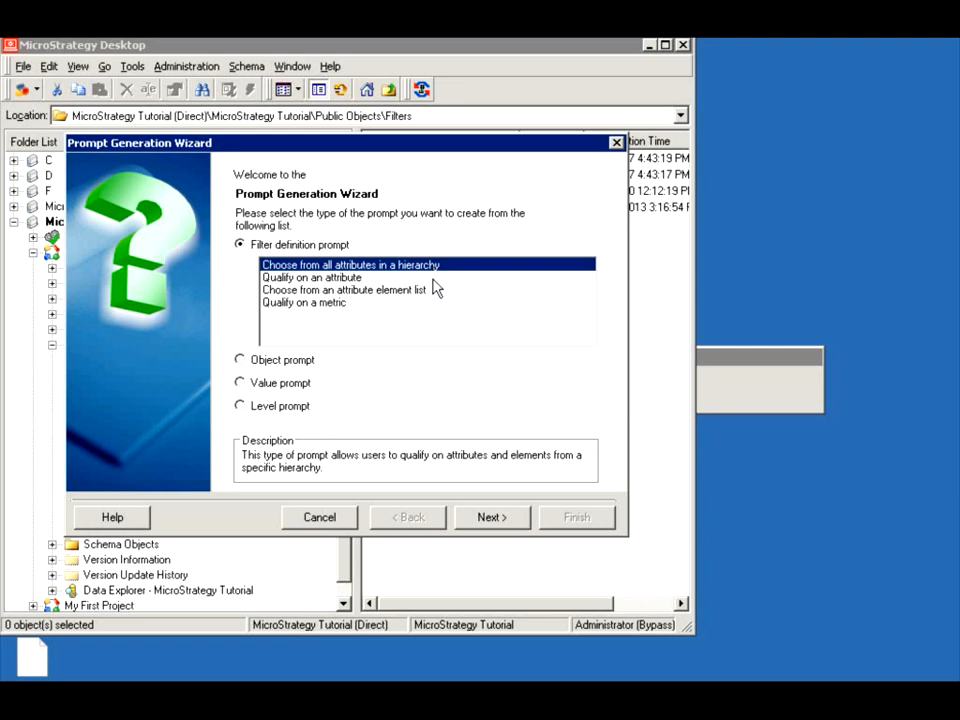
left_click(489, 522)
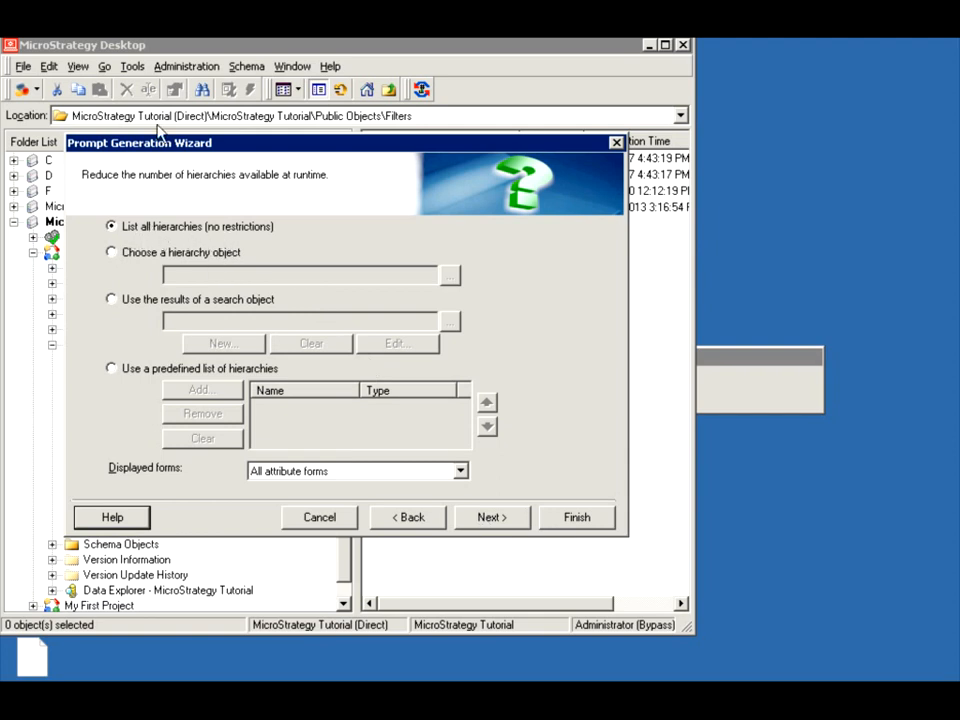
left_click_drag(163, 154, 370, 155)
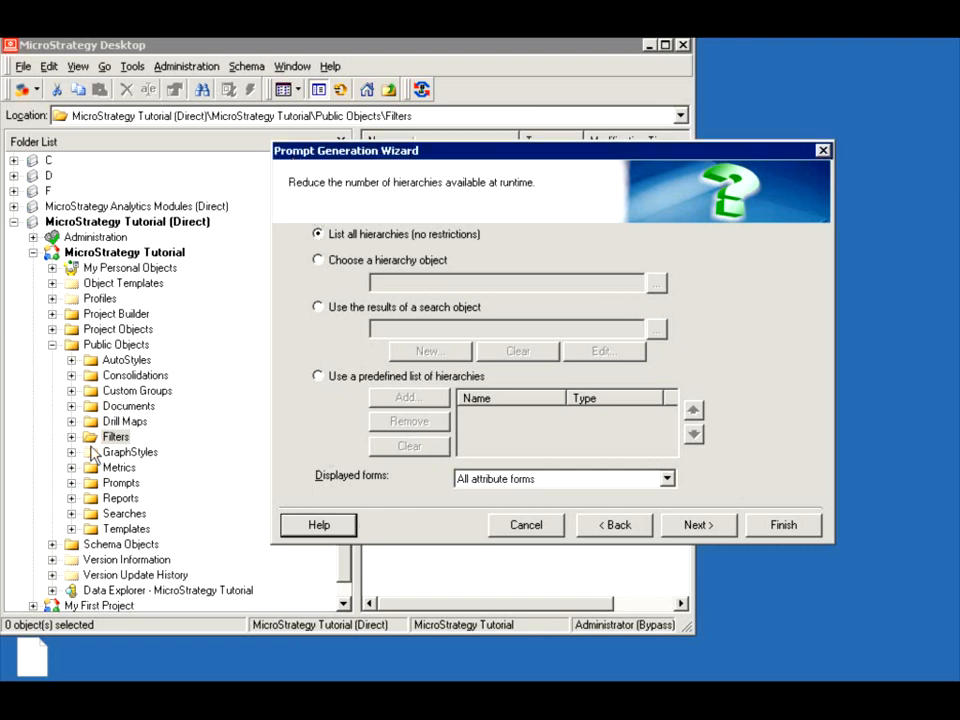
left_click(53, 545)
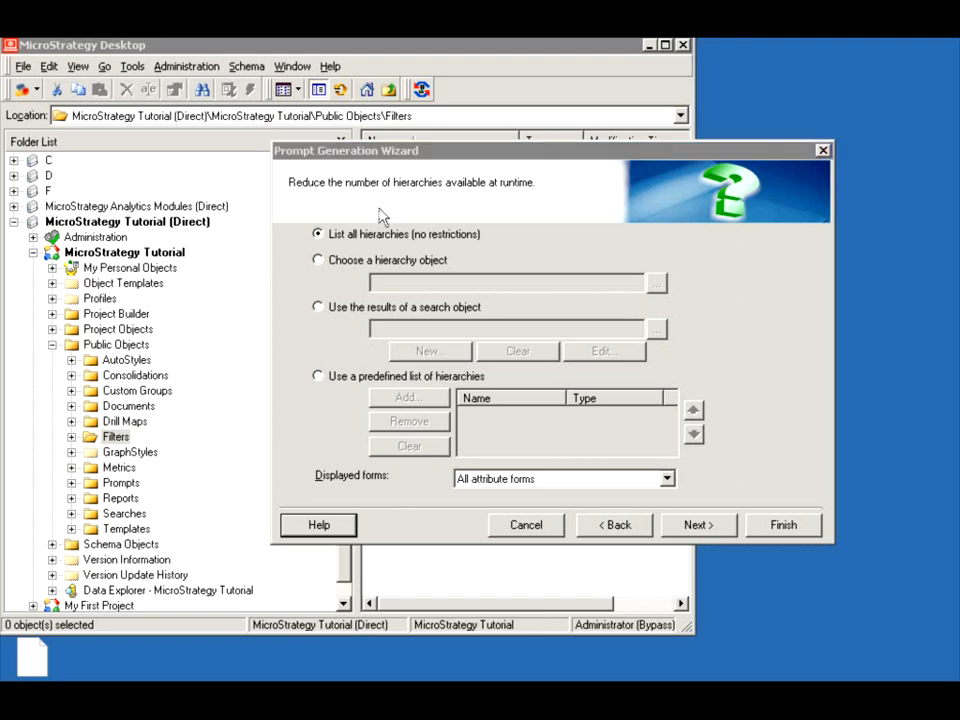
left_click(527, 525)
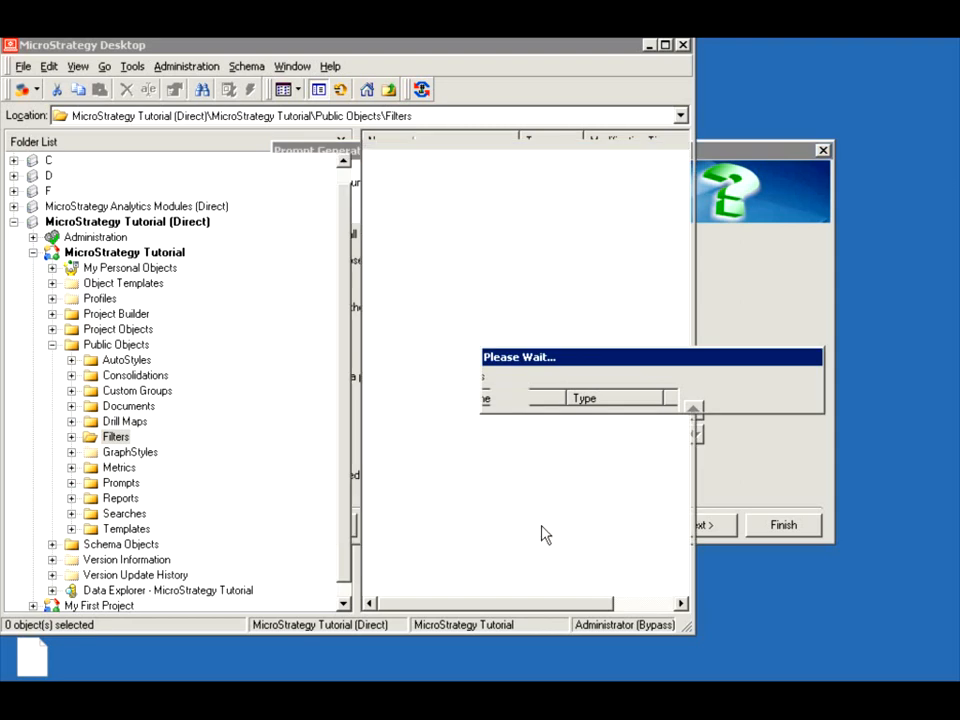
View the contents of the Hierarchies folder under Schema Objects and return to the public Filters folder
left_click(52, 545)
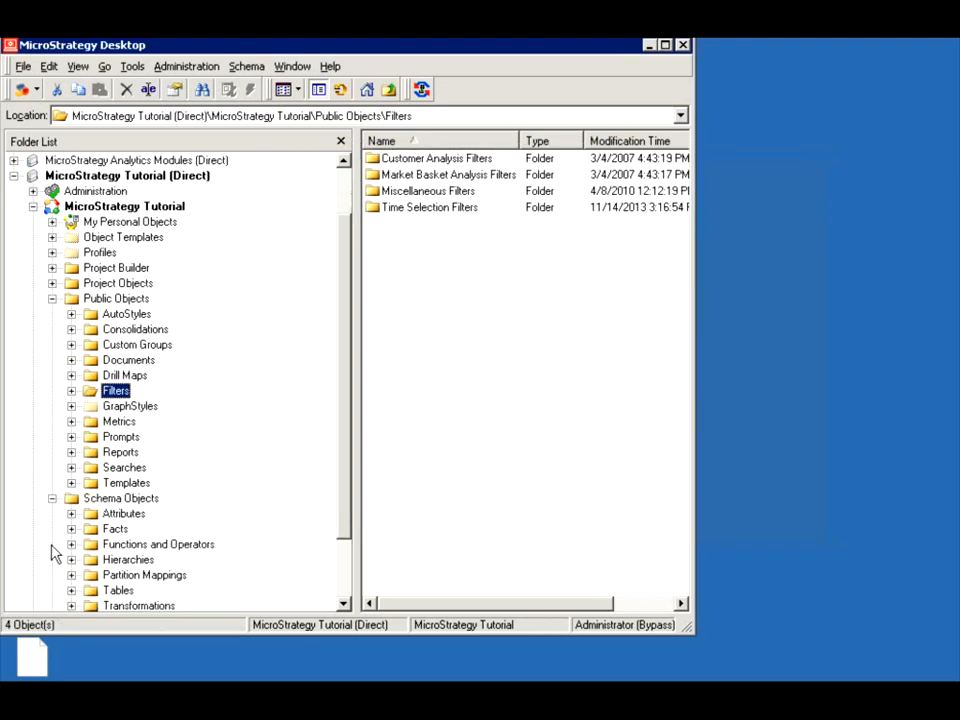
left_click(117, 558)
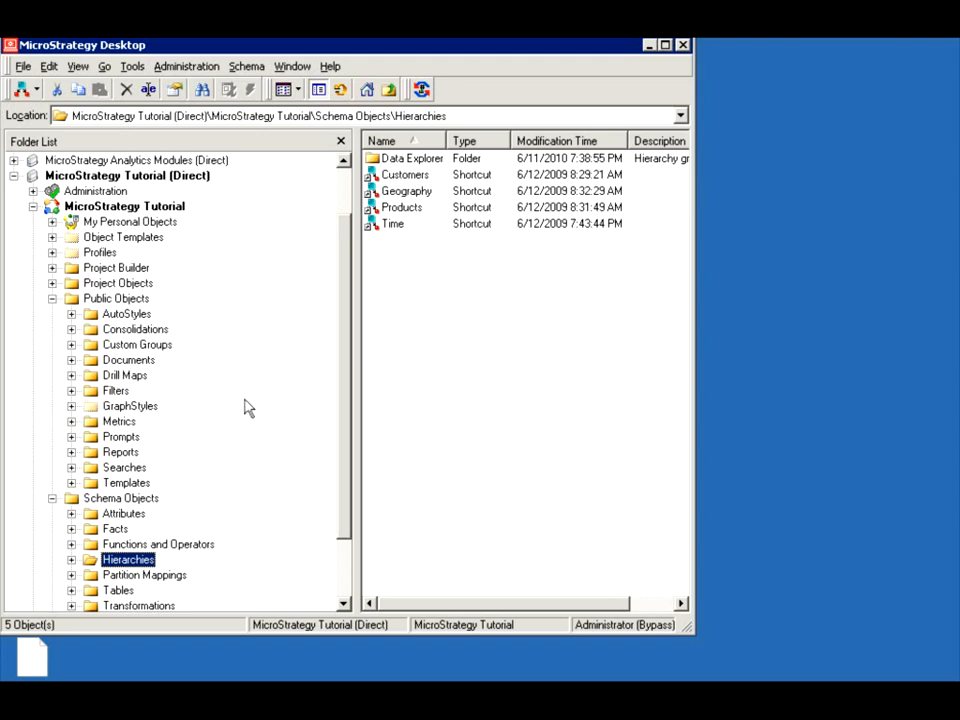
left_click(116, 391)
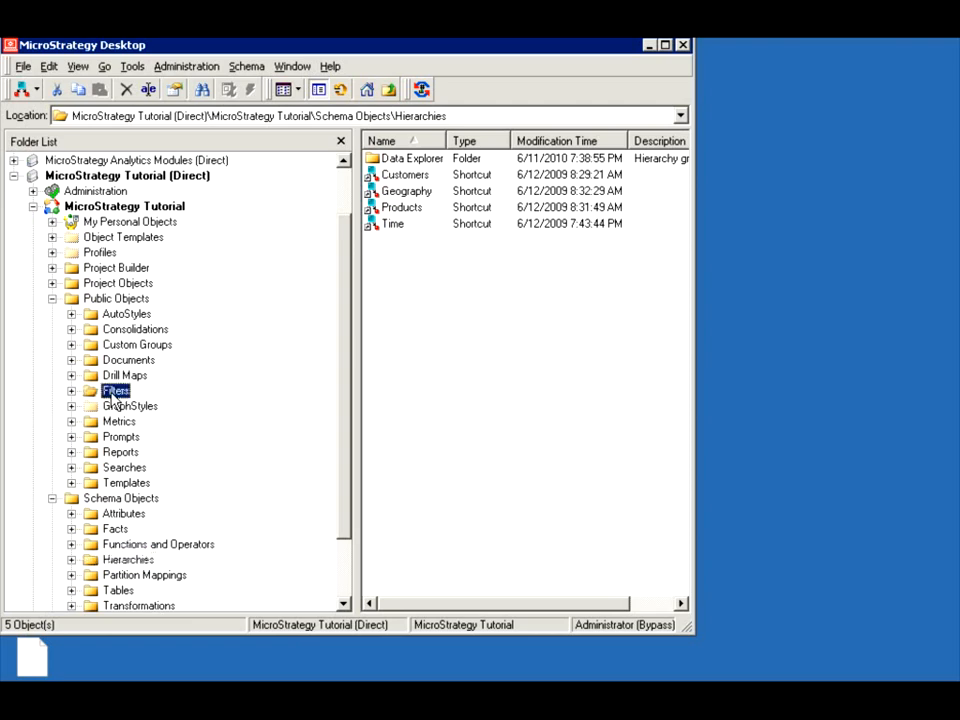
Create a new filter definition prompt in the Filters folder using the type "Choose from all attributes in a hierarchy"
right_click(379, 268)
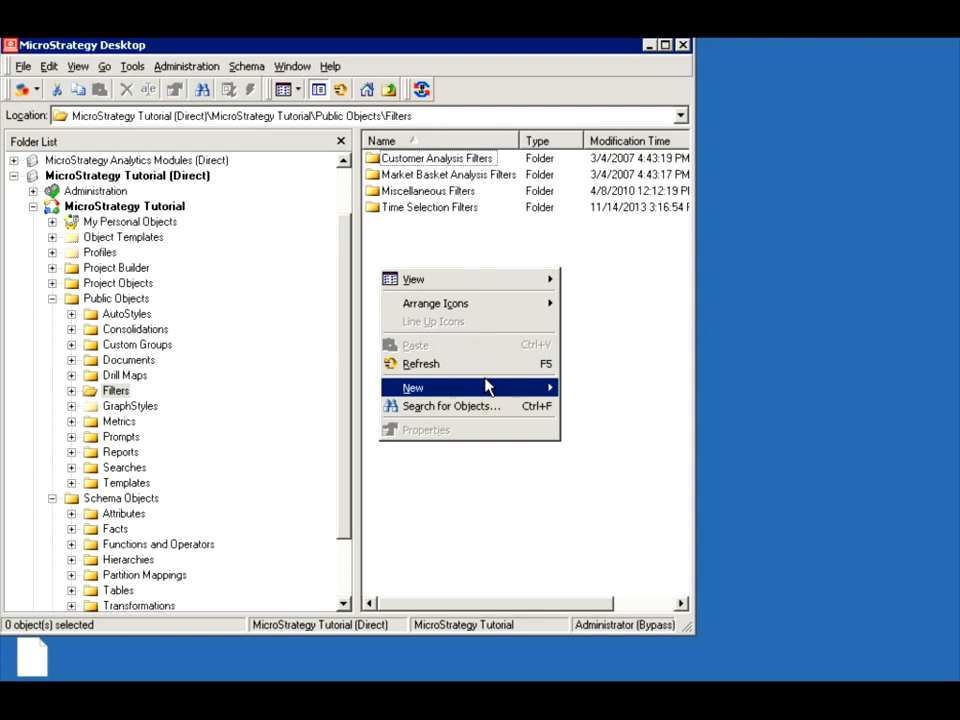
mouse_move(484, 387)
left_click(593, 485)
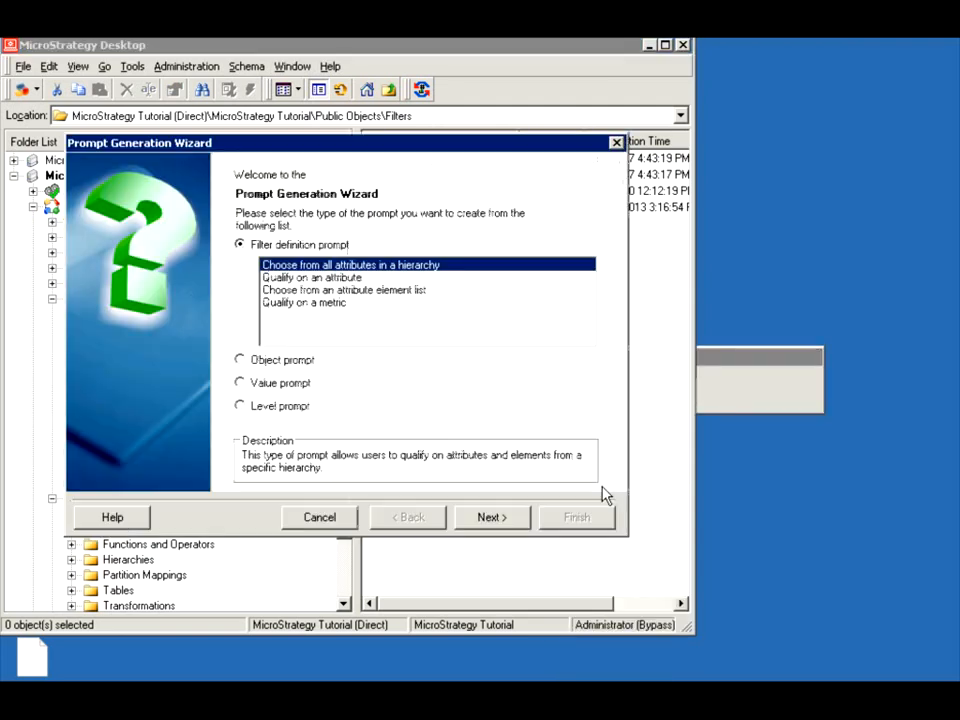
left_click(472, 514)
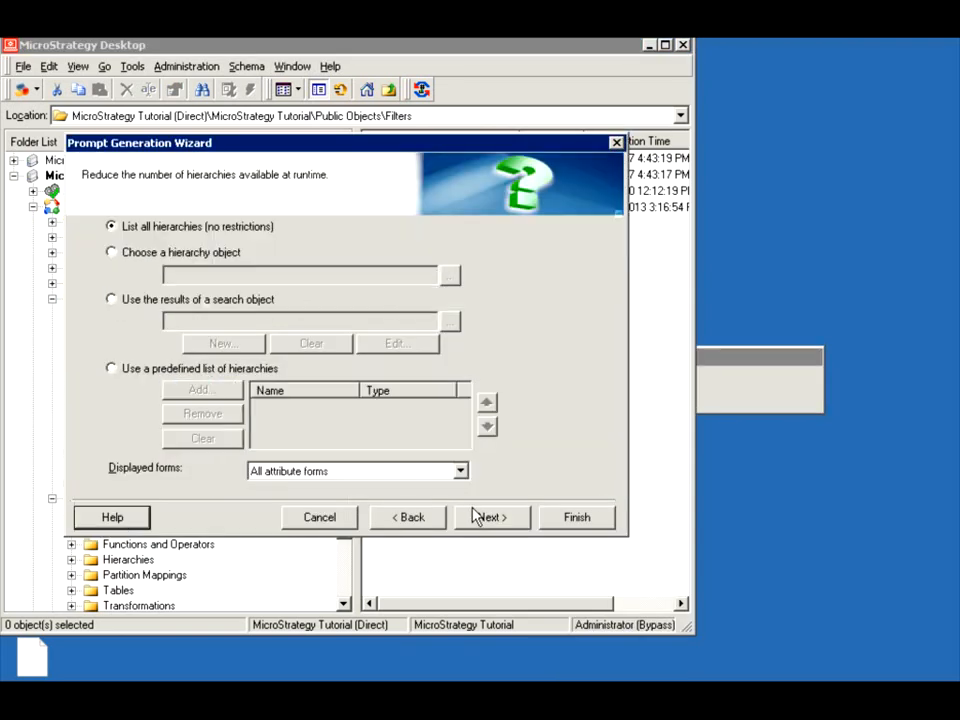
Examine the options for restricting the prompt's hierarchies: a hierarchy object, the results of a search object, and a predefined list
left_click(135, 256)
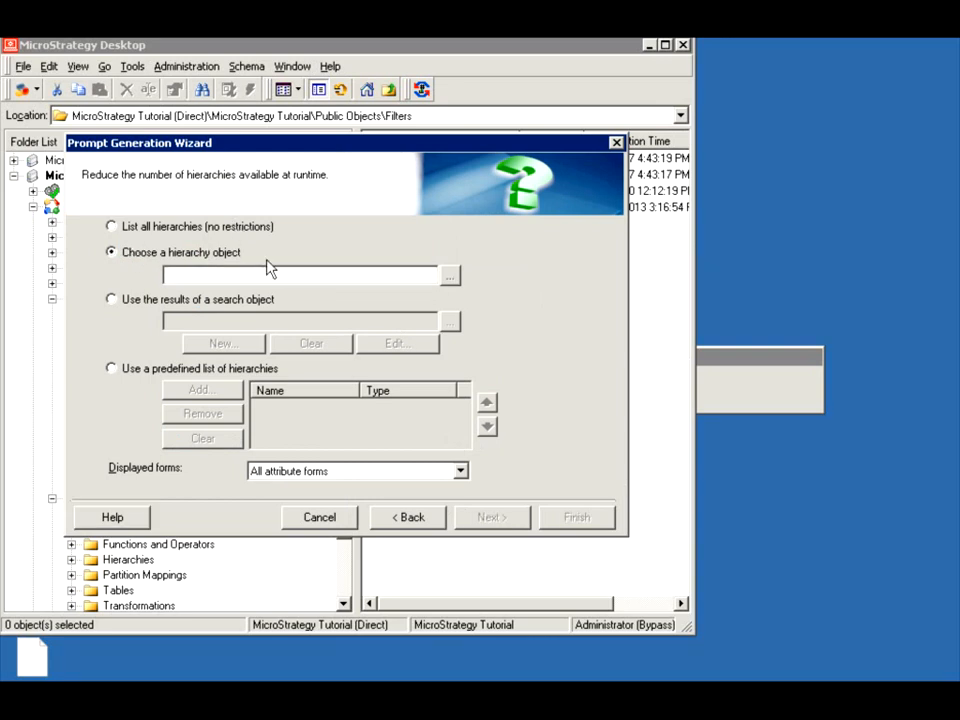
left_click(450, 277)
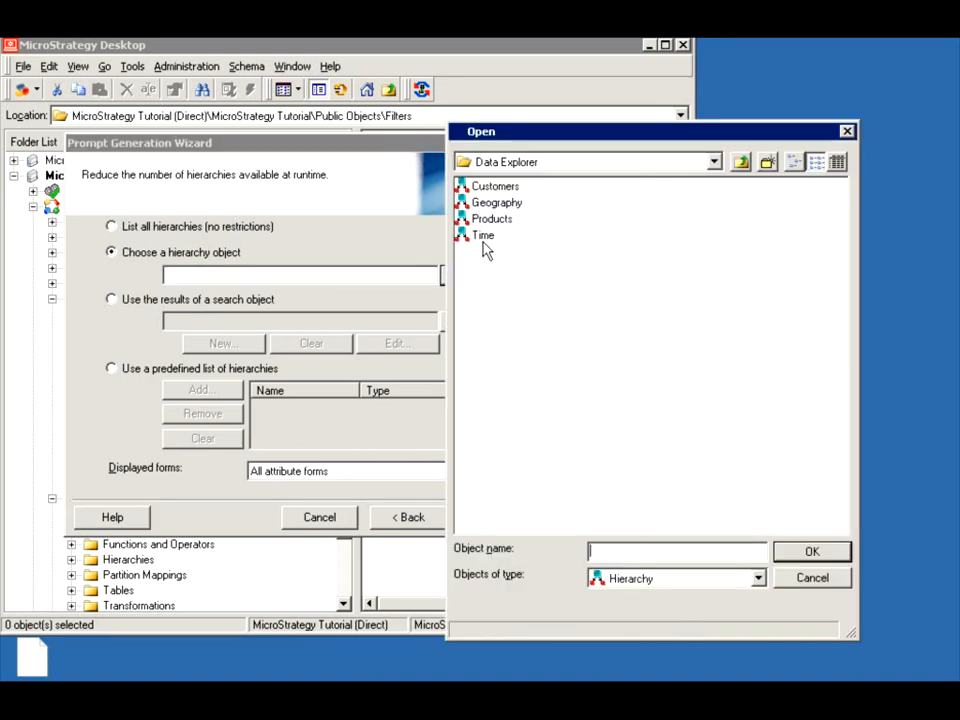
left_click(805, 578)
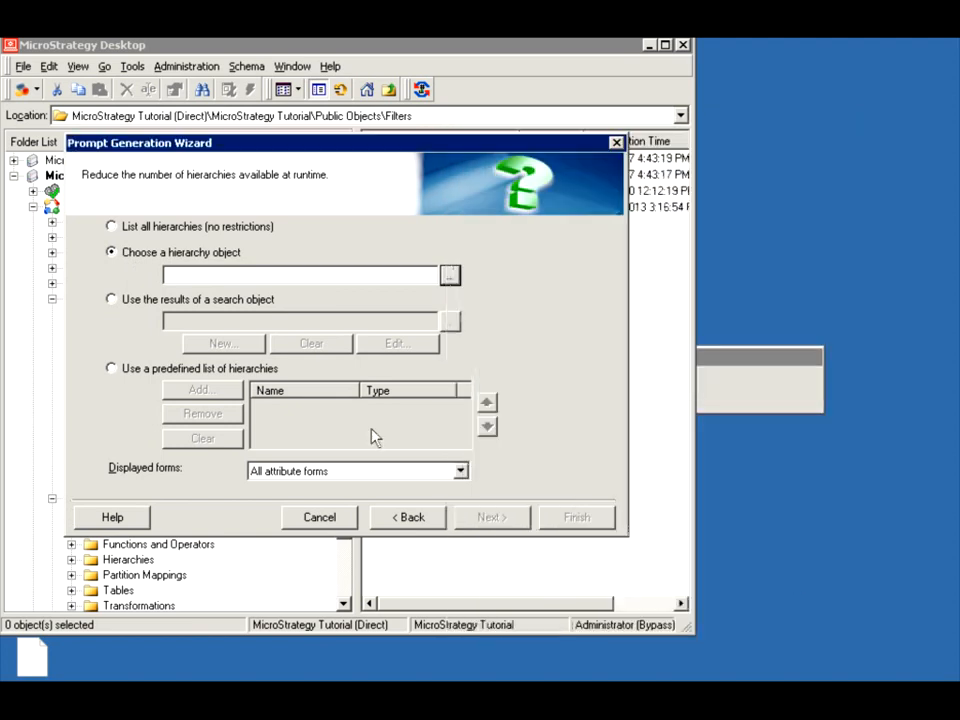
left_click(112, 300)
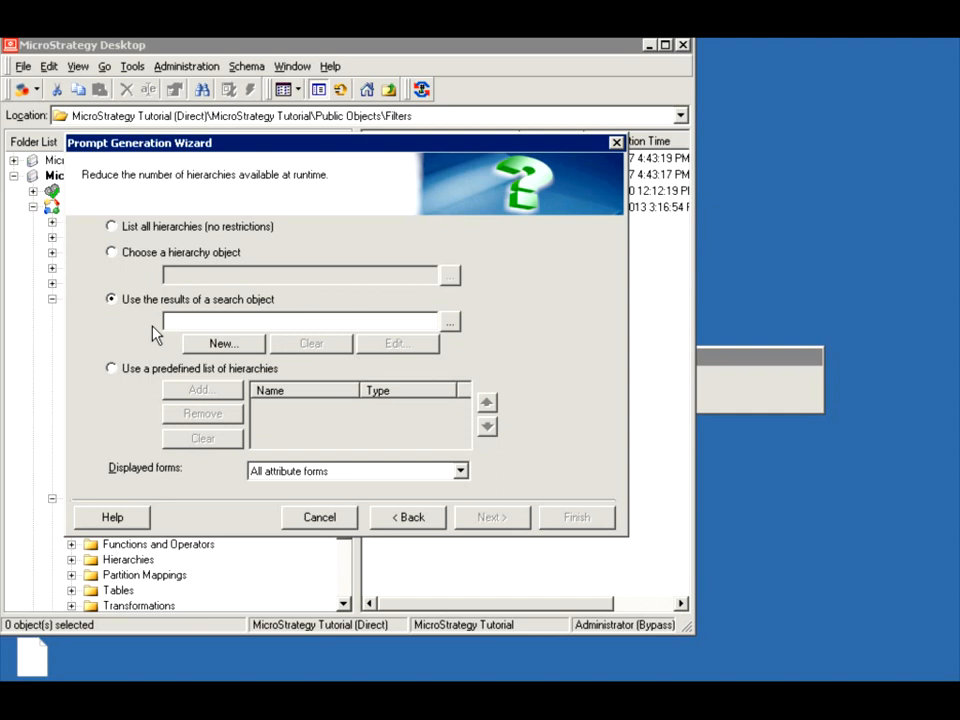
left_click(121, 370)
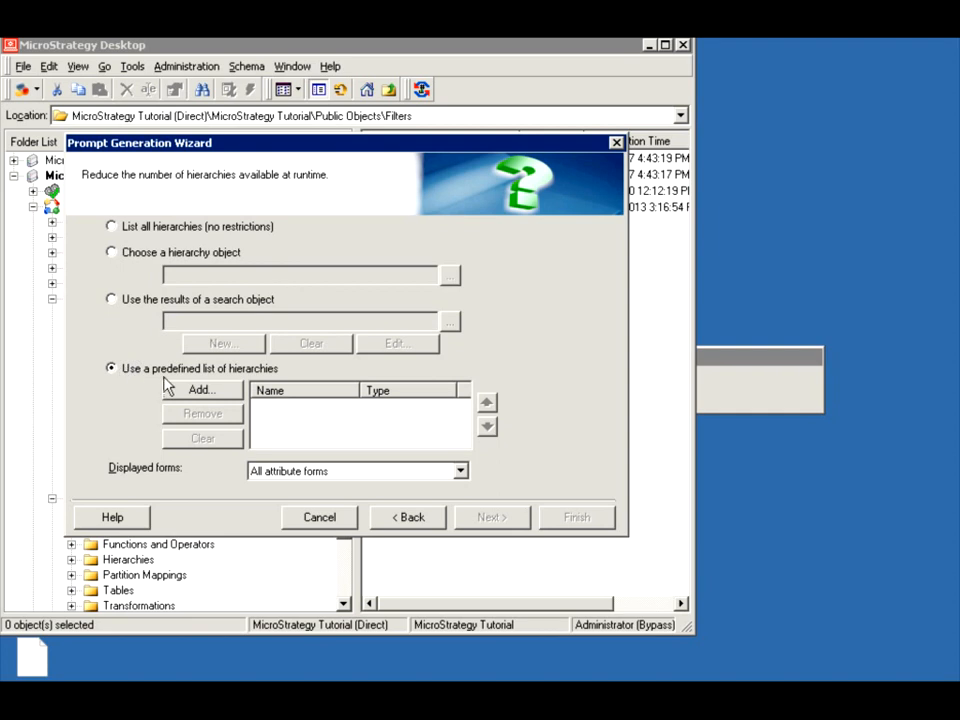
left_click(214, 394)
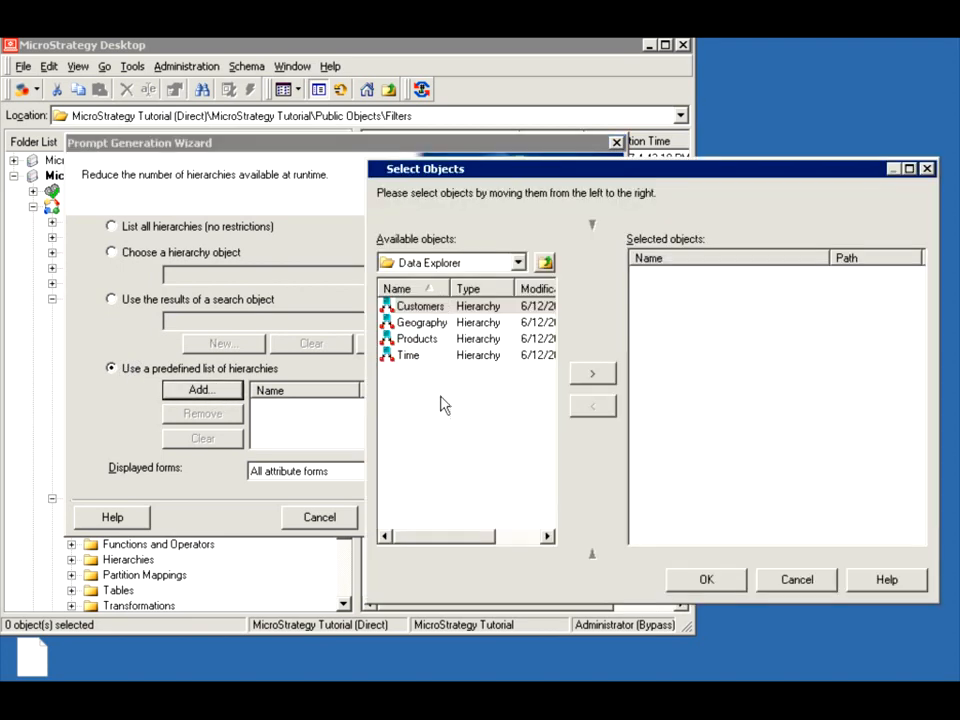
left_click(803, 585)
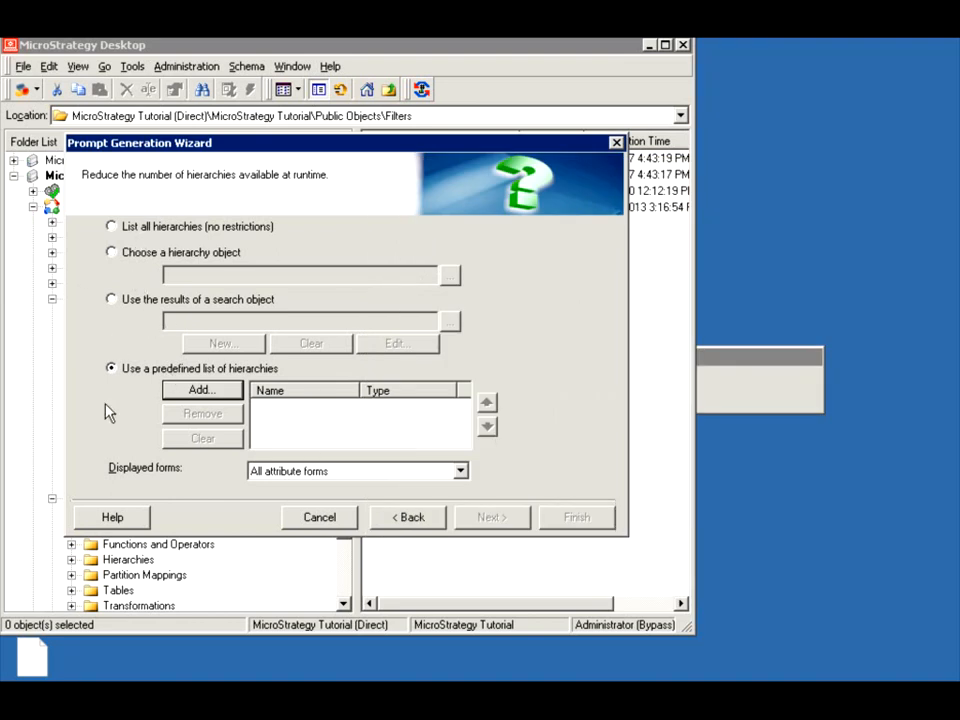
Review the displayed forms choices for the prompt and keep All attribute forms
left_click(294, 471)
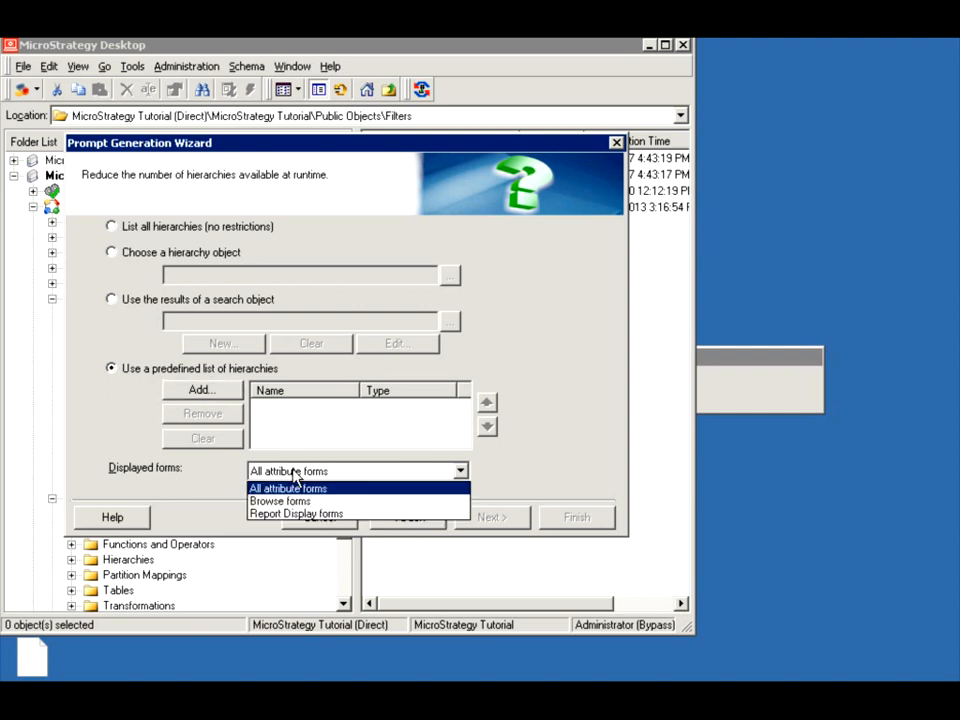
left_click(294, 473)
left_click(294, 473)
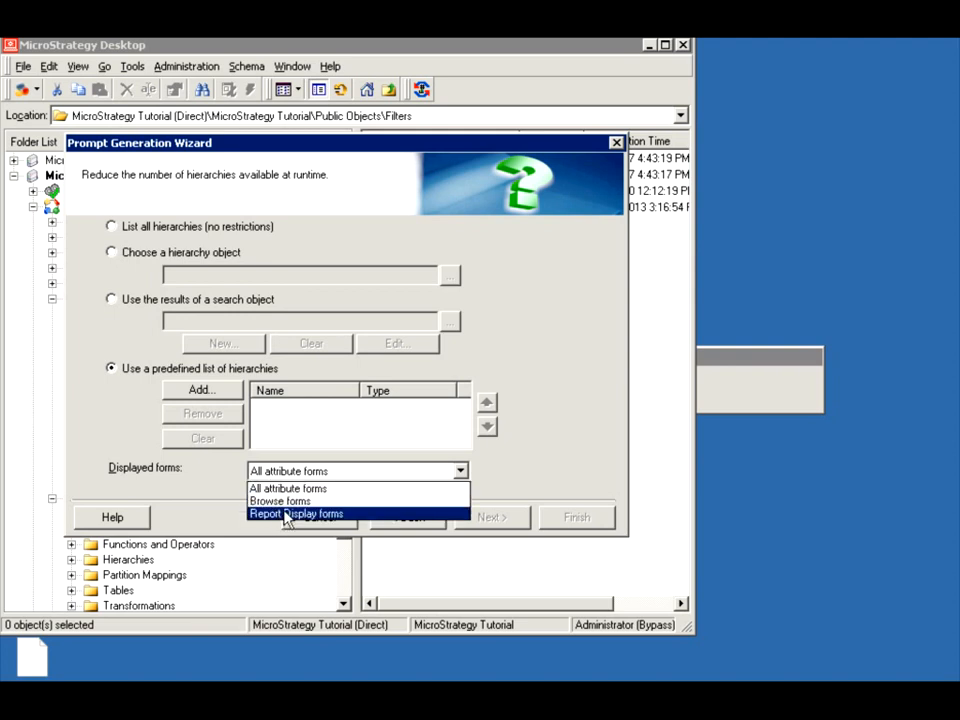
left_click(280, 489)
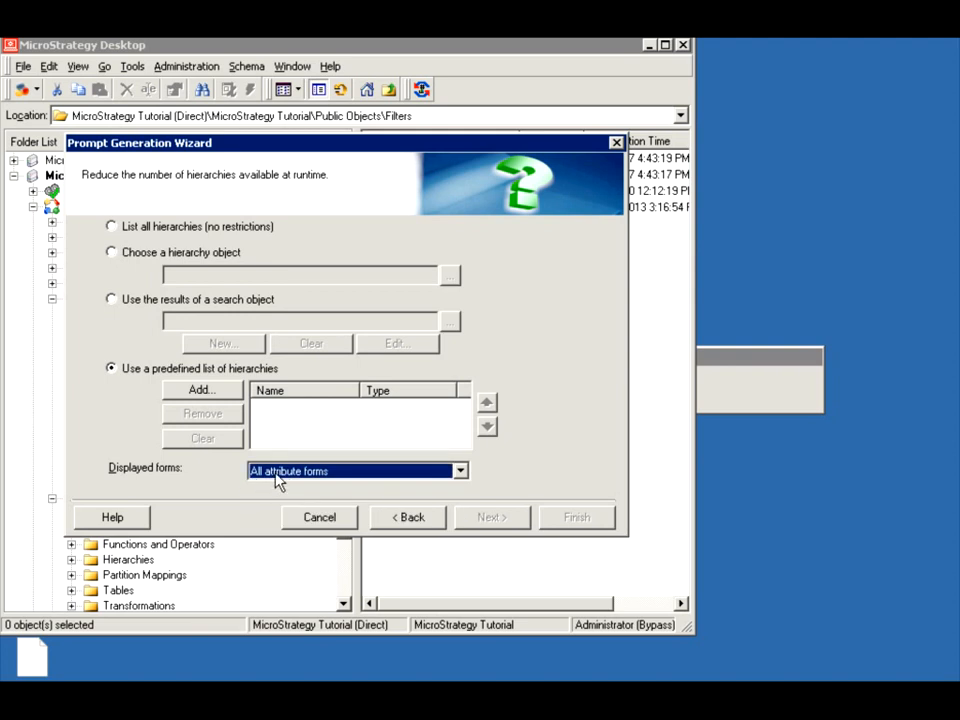
left_click(276, 474)
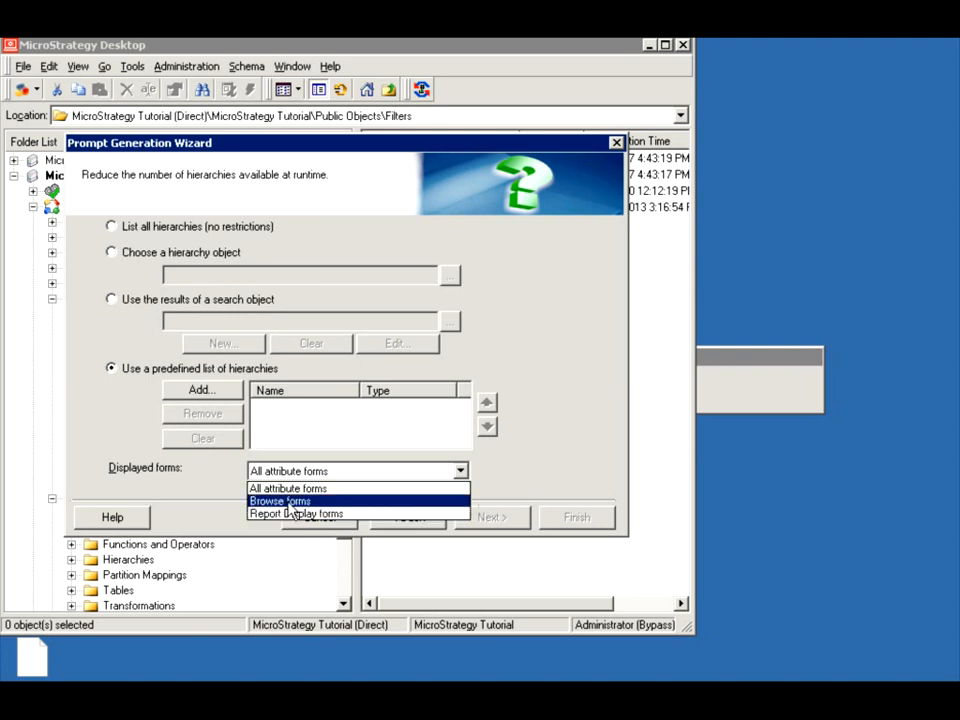
left_click(268, 490)
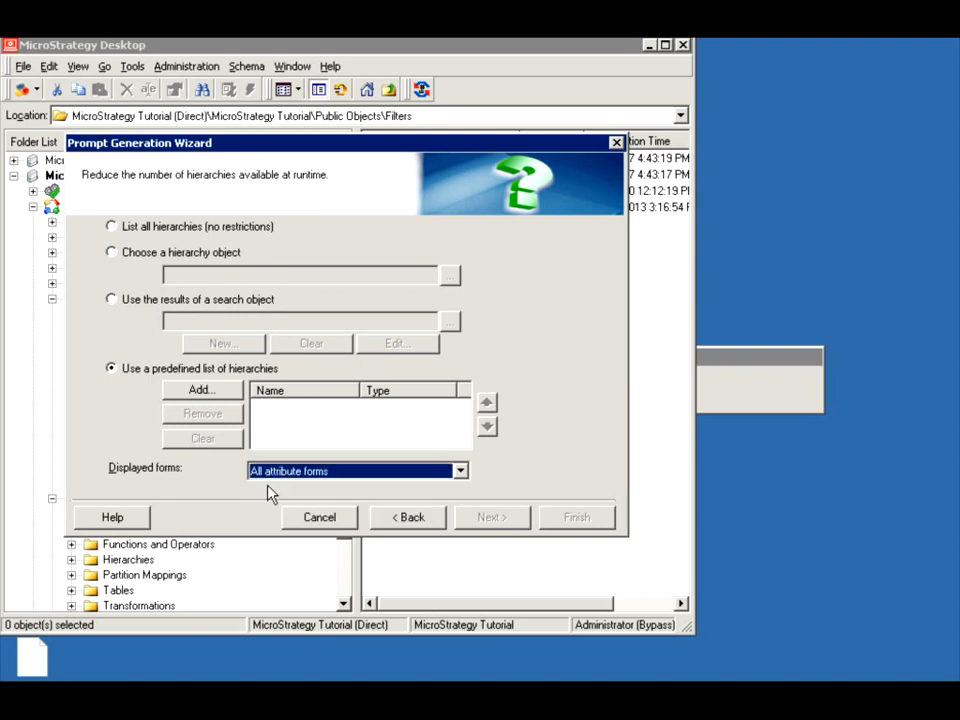
Set the prompt to list all hierarchies without restrictions and accept the default general information with the title Hierarchies
left_click(110, 252)
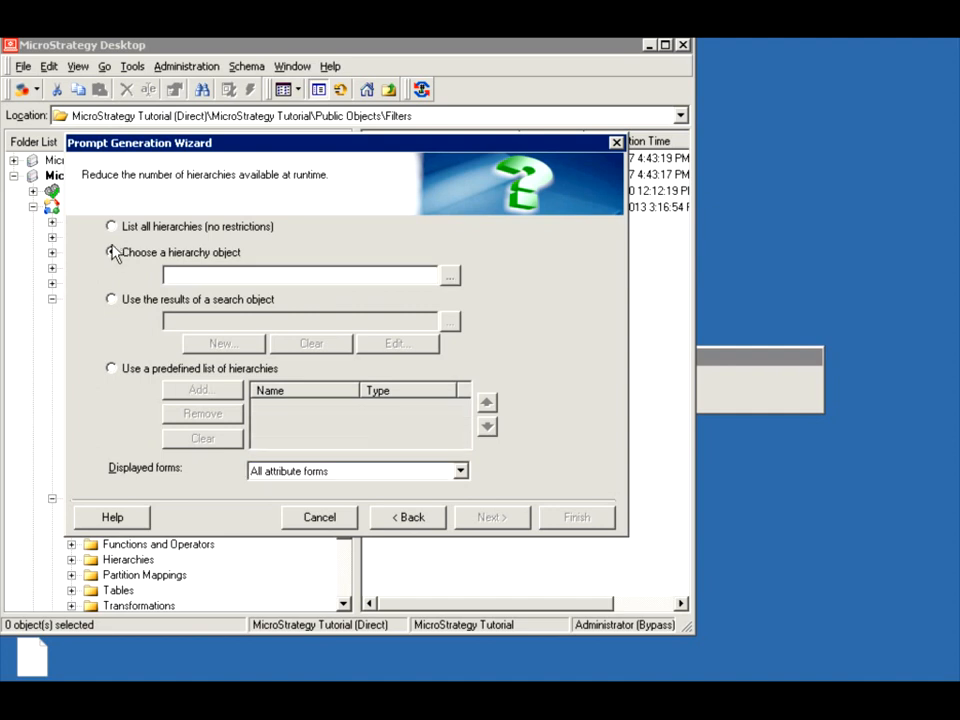
left_click(111, 227)
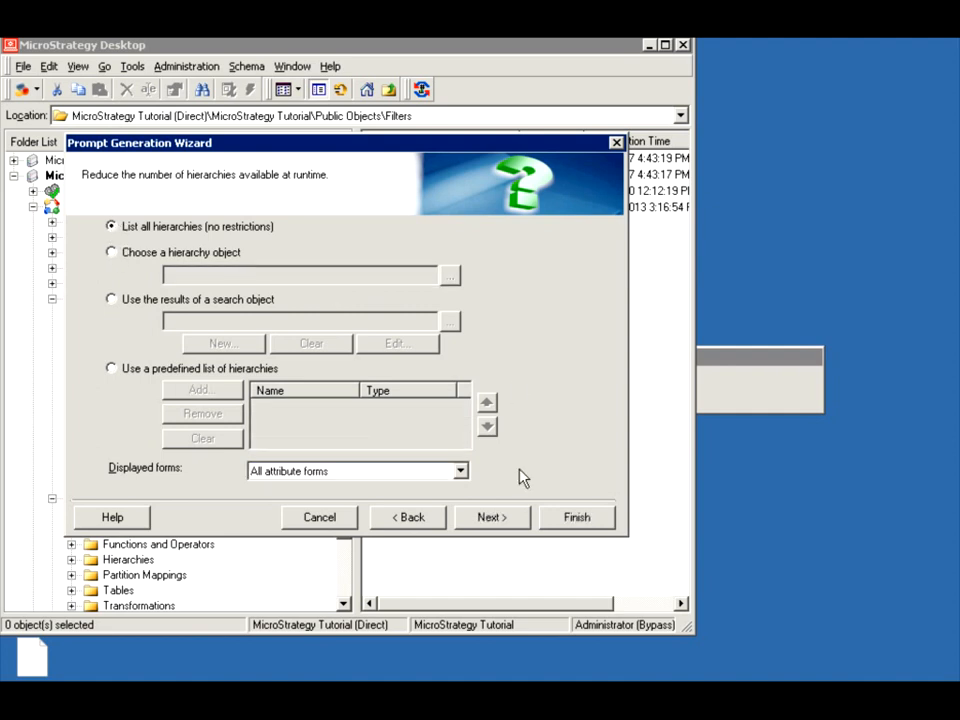
left_click(492, 517)
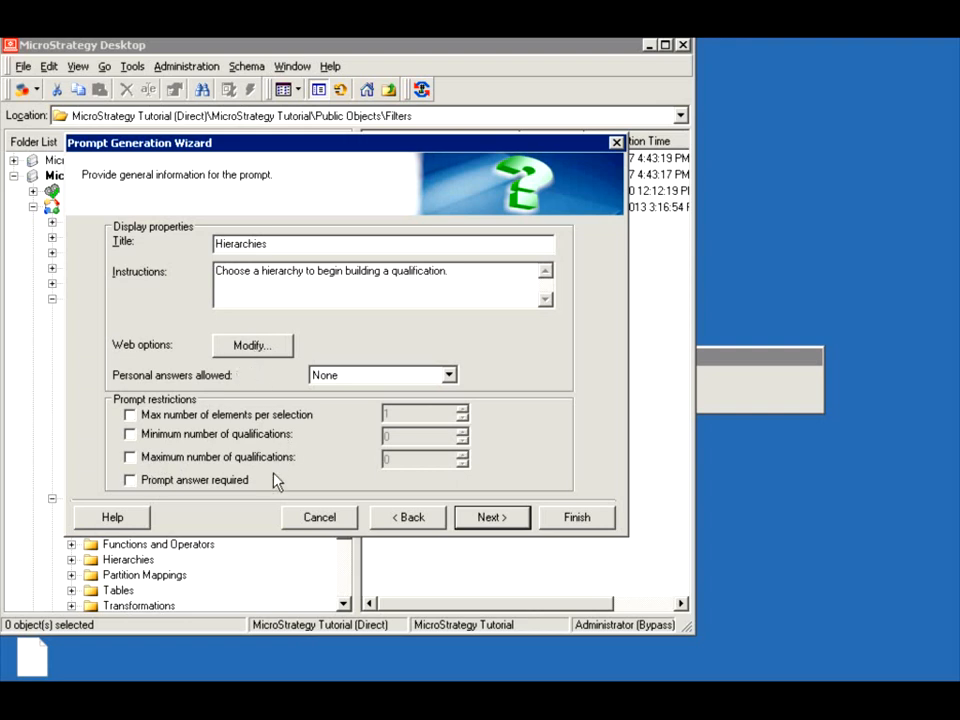
left_click(492, 517)
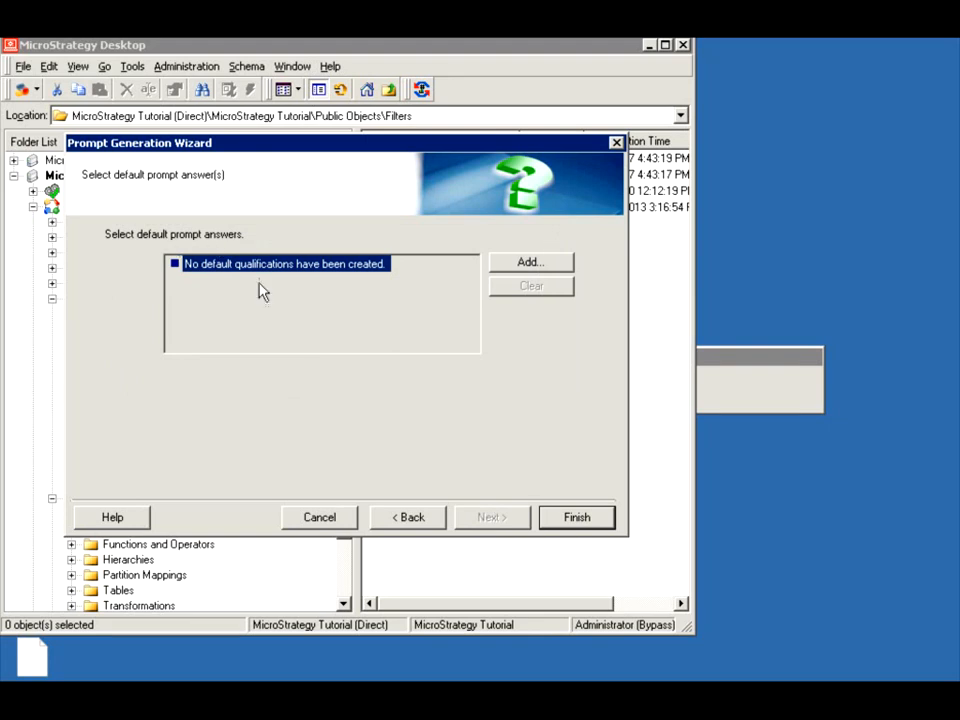
Open the qualification editor for adding a default answer to the prompt
left_click(499, 262)
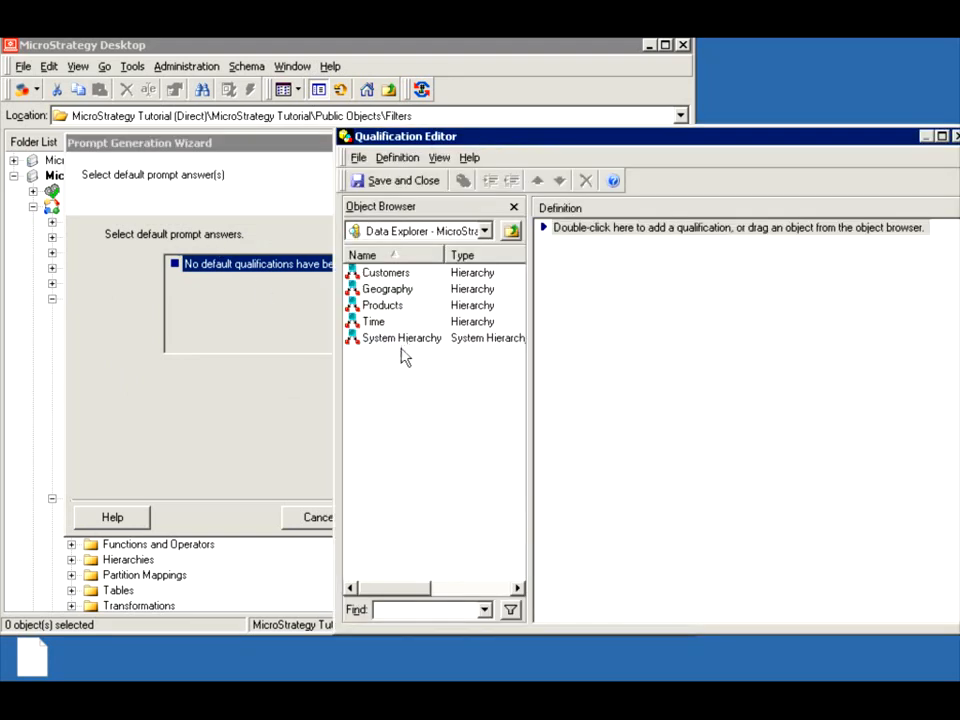
double_click(373, 321)
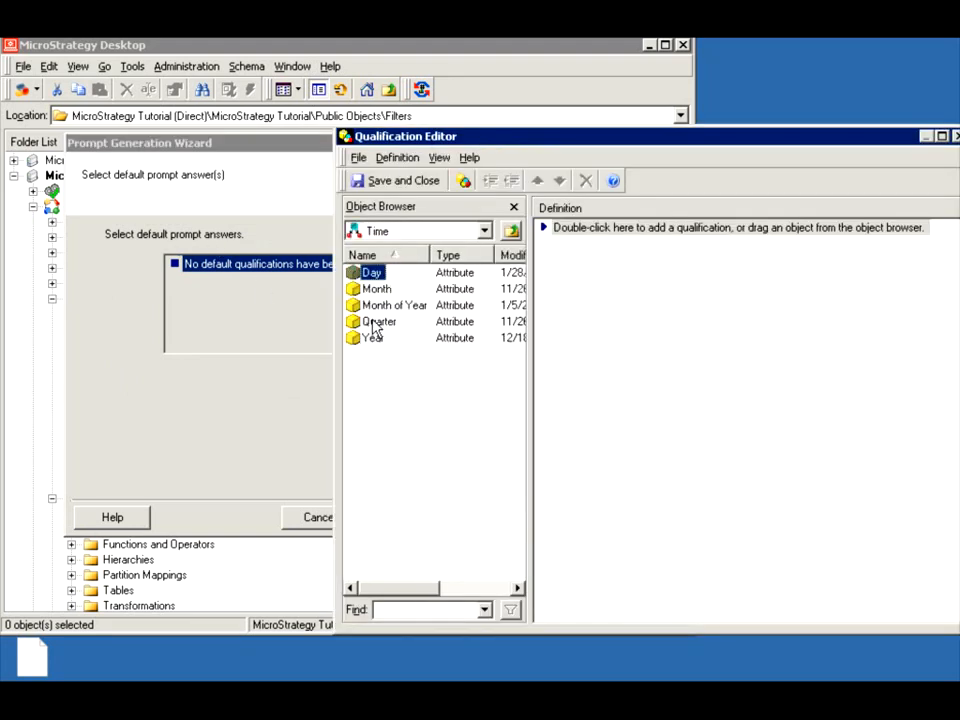
left_click(511, 231)
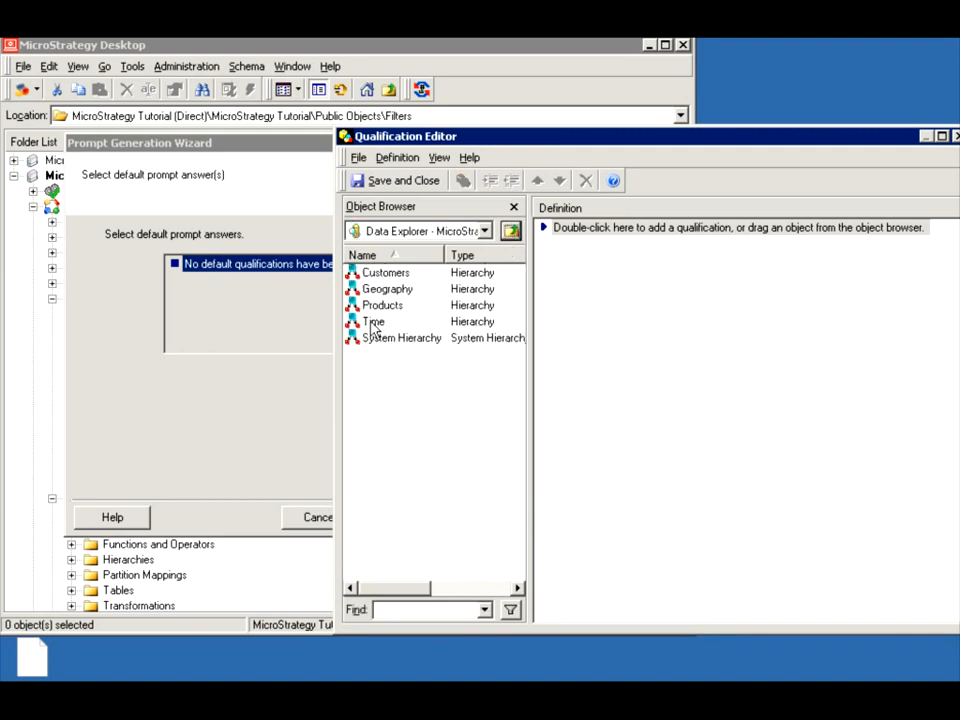
double_click(574, 227)
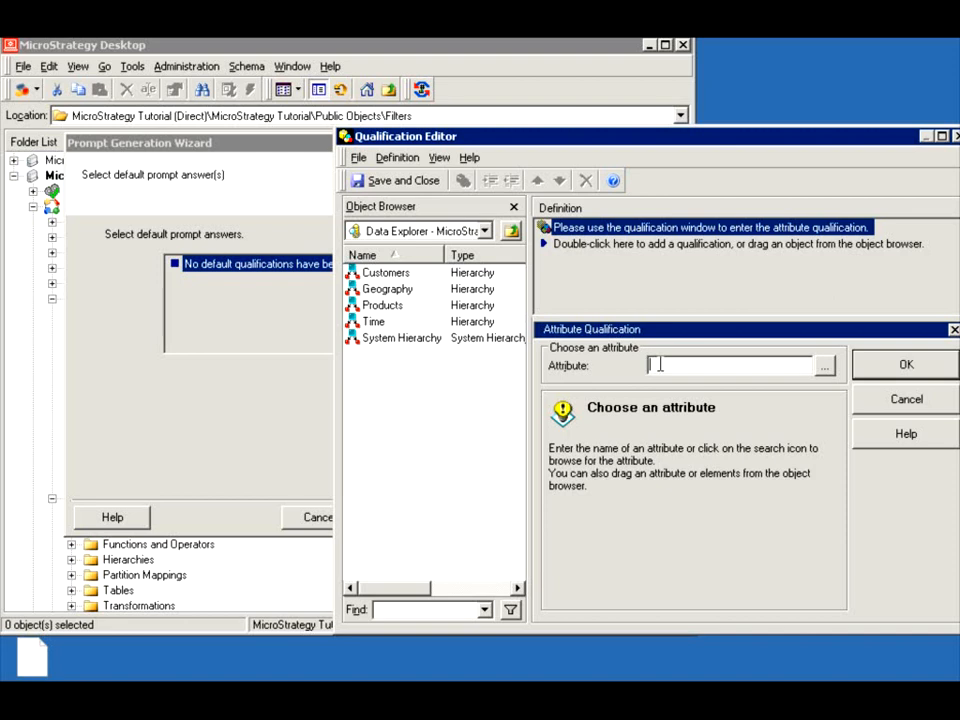
type("t")
left_click(864, 403)
Add the Year attribute from the Time hierarchy as default answer, qualified on ID Exactly 2009, and save the qualification
double_click(373, 321)
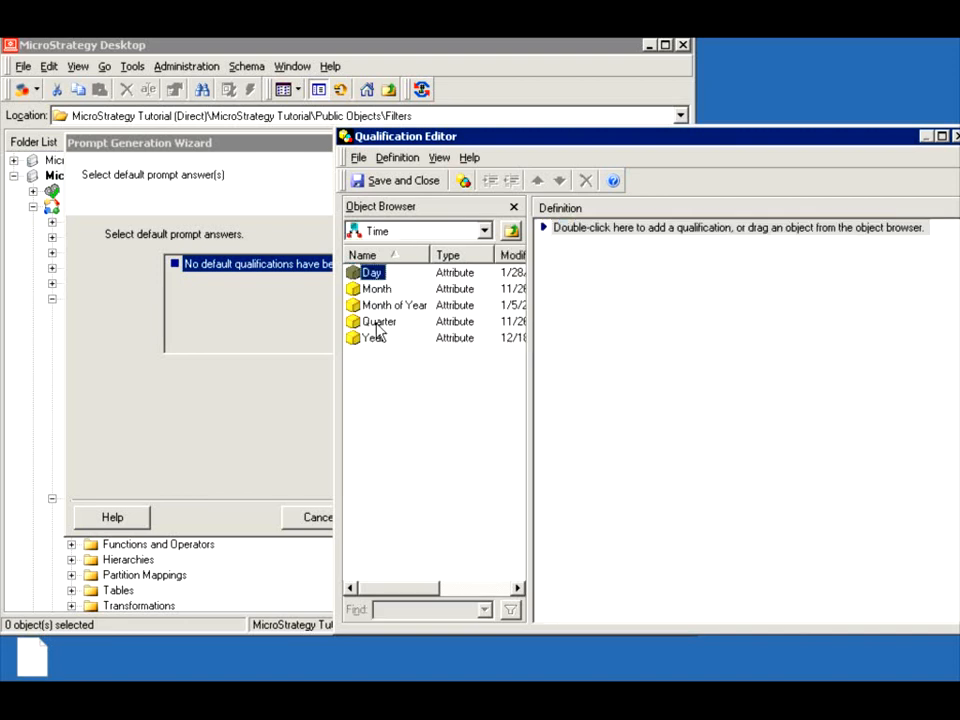
left_click_drag(378, 340, 588, 233)
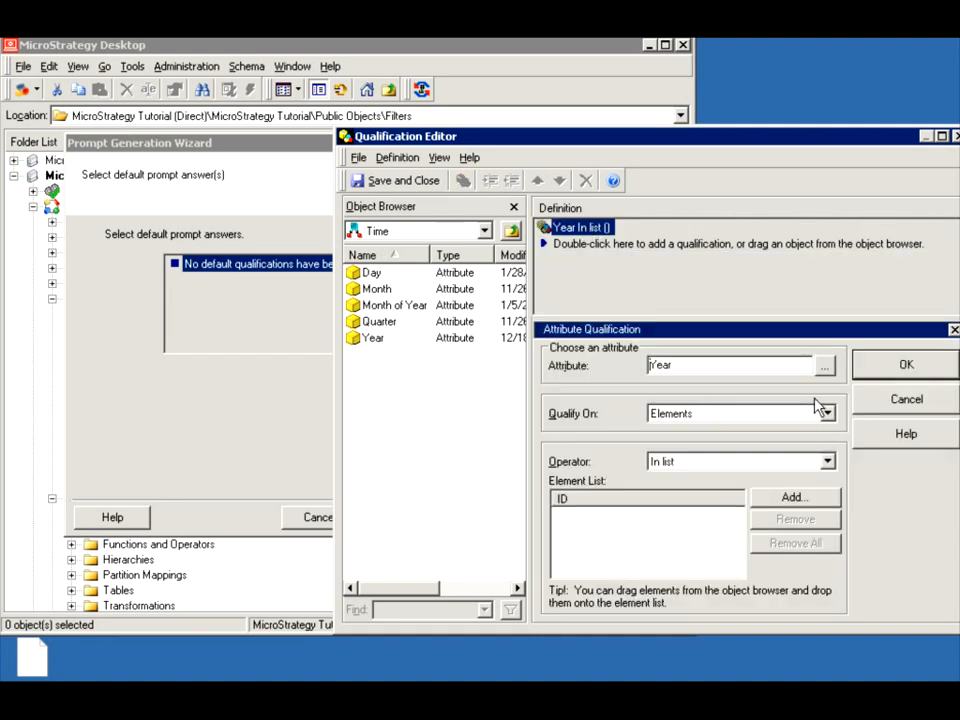
left_click(690, 414)
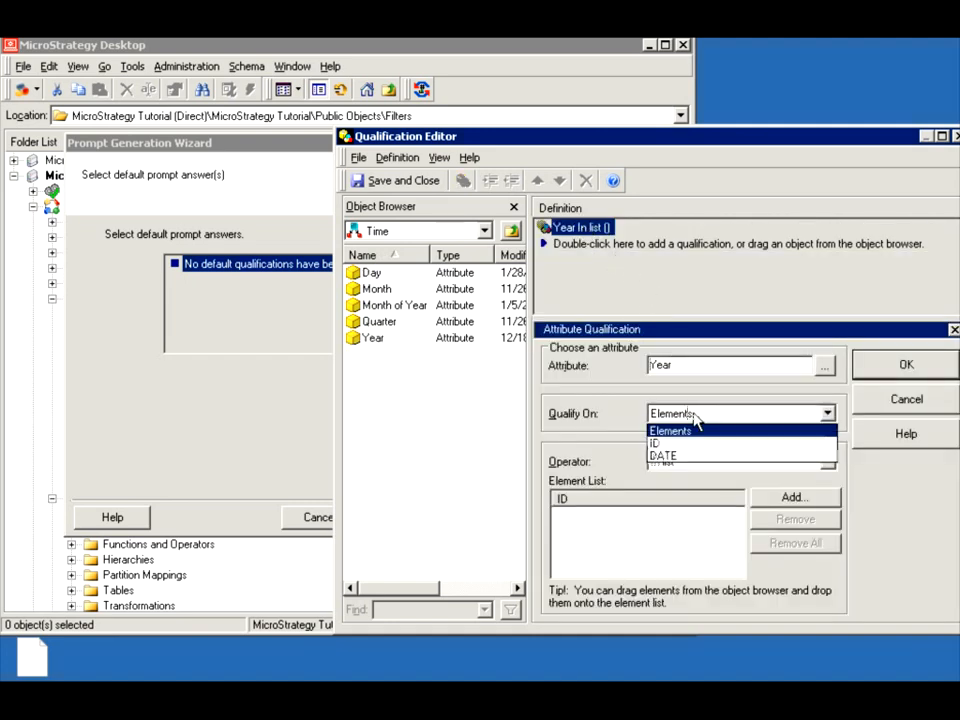
left_click(663, 447)
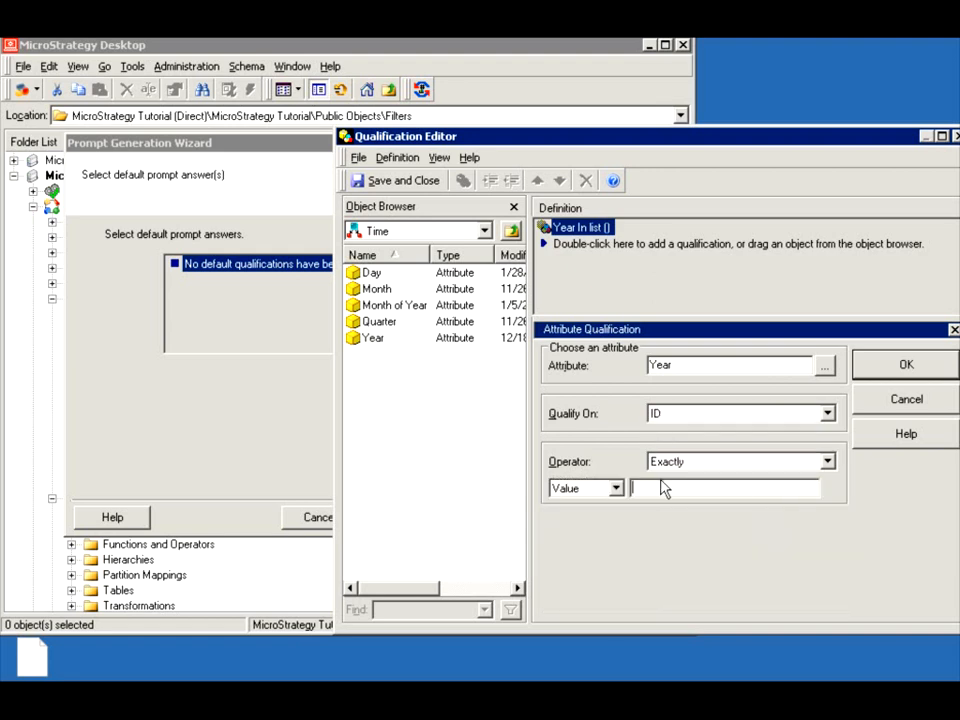
type("2009")
left_click(865, 375)
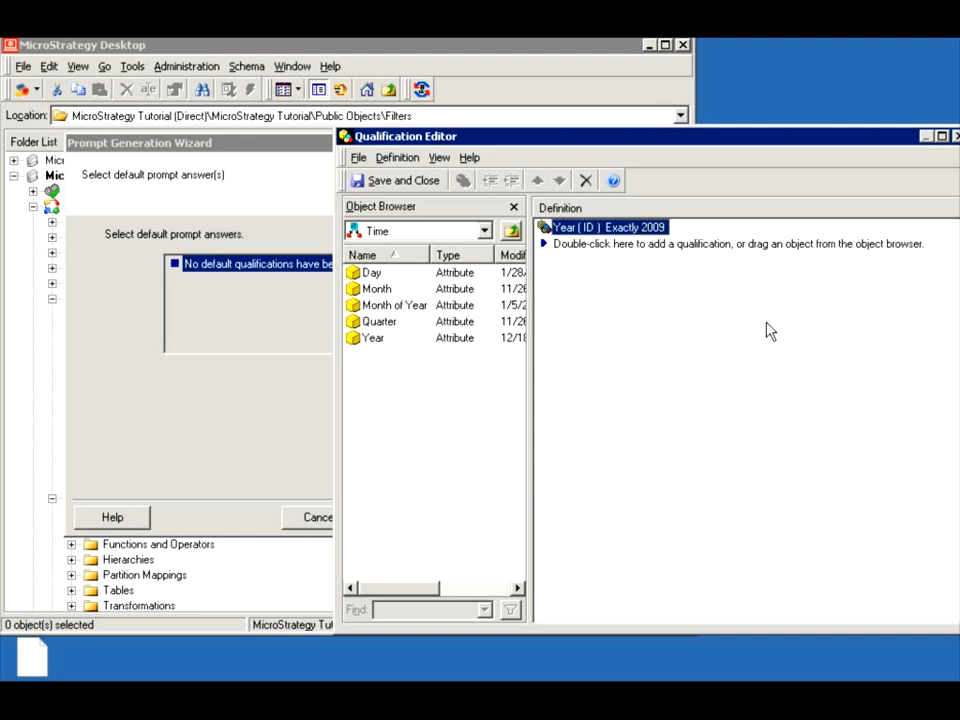
left_click(388, 183)
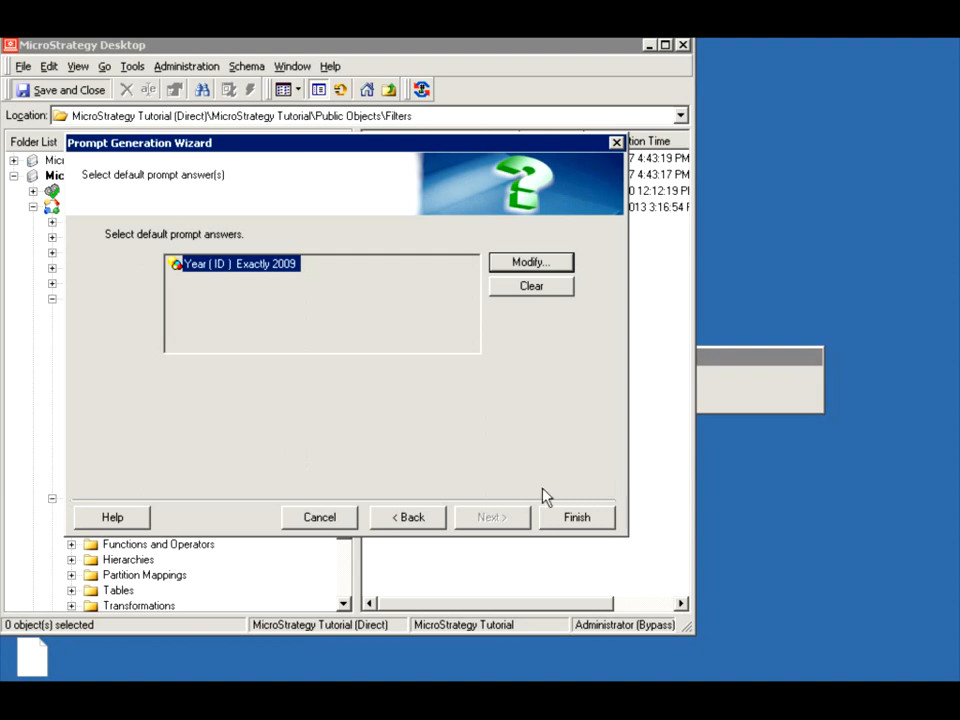
Finish the prompt and save it in the Filters folder as "List of all hierarchies- default Y=2009"
left_click(572, 520)
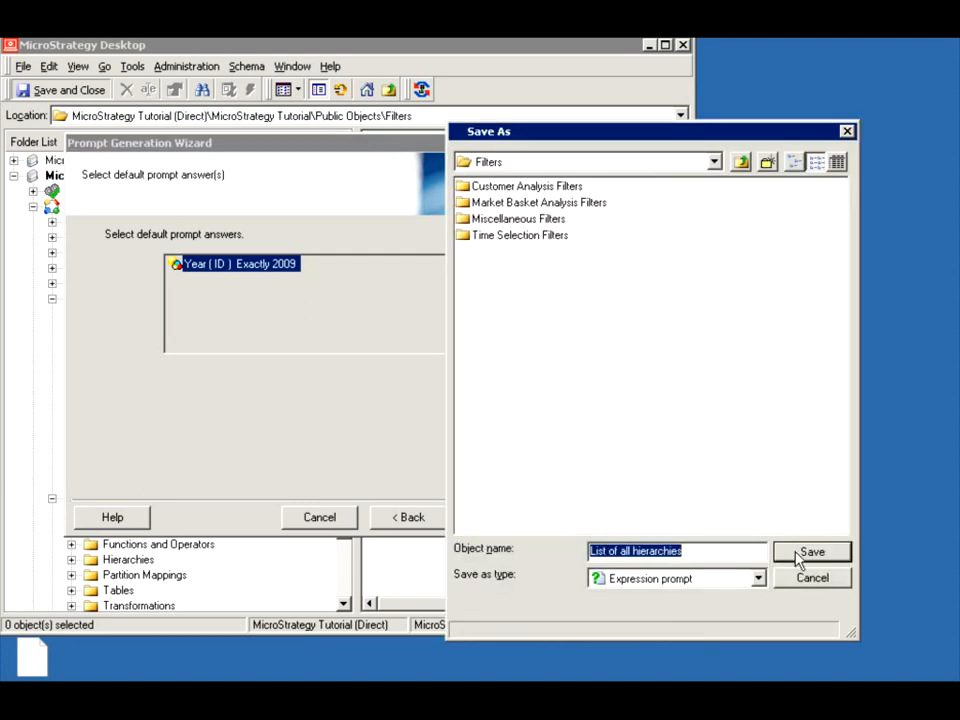
left_click(717, 551)
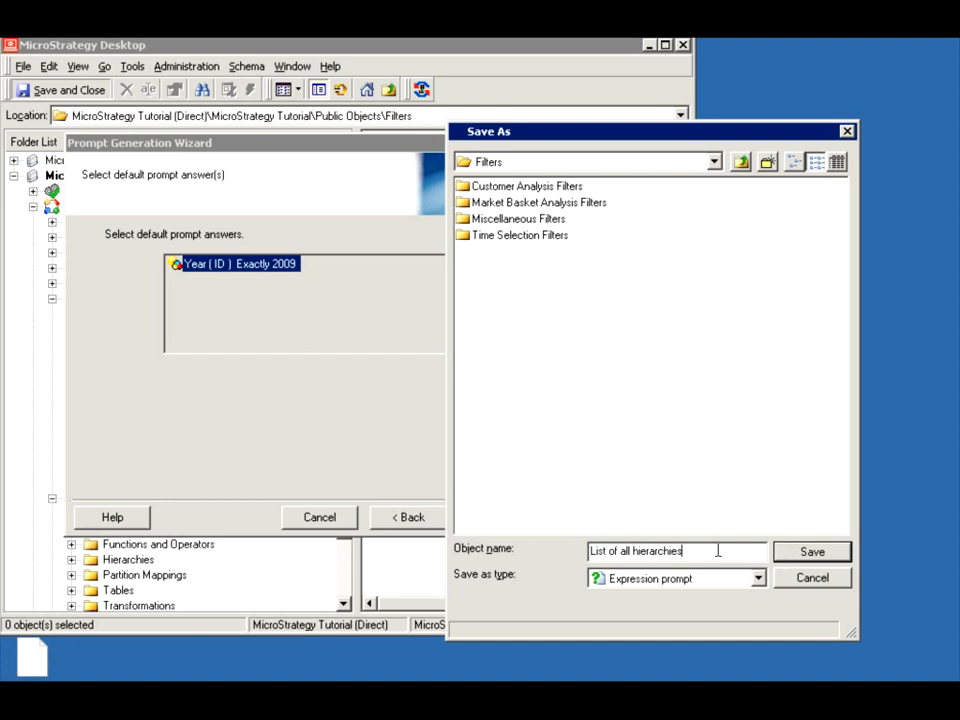
type("- default Y=2008")
key("BackSpace")
type("9")
left_click(786, 564)
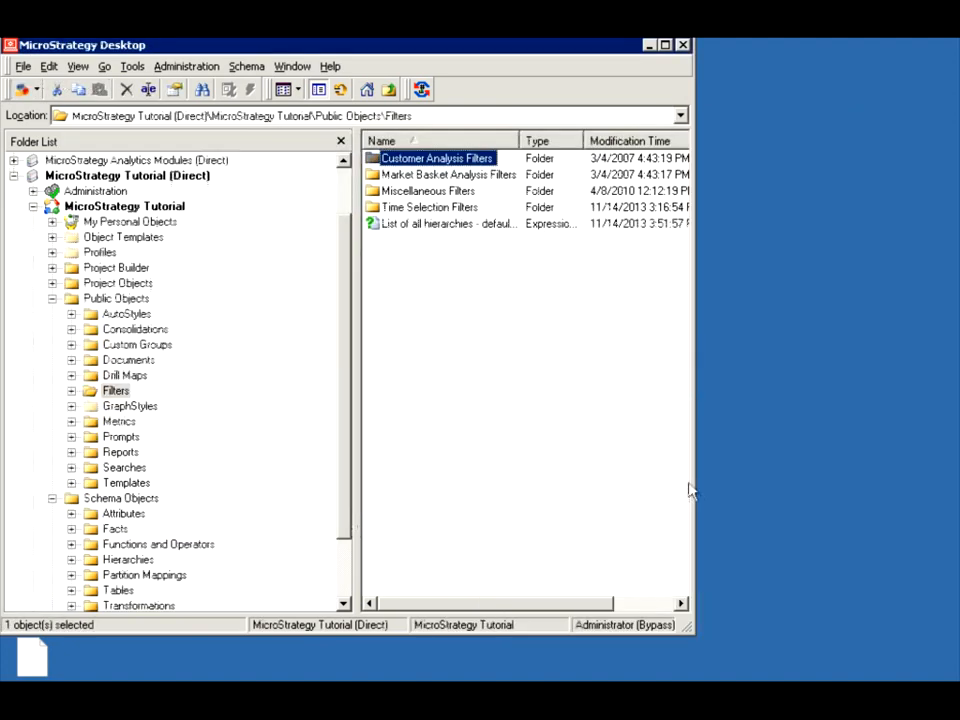
Create a new blank report in the Filters folder
right_click(423, 228)
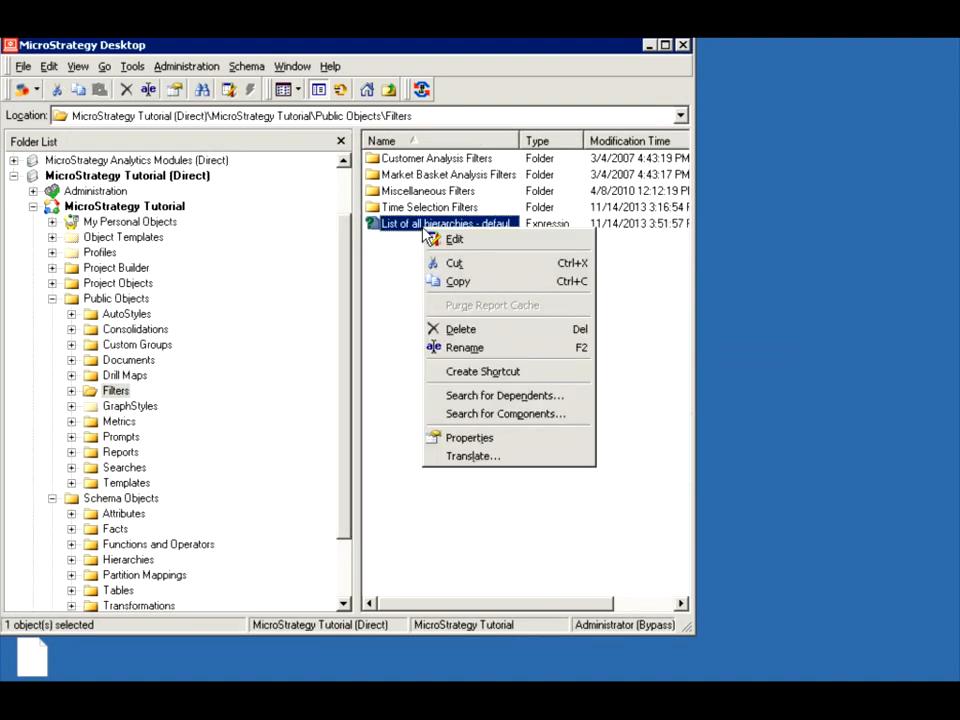
key("Escape")
right_click(399, 251)
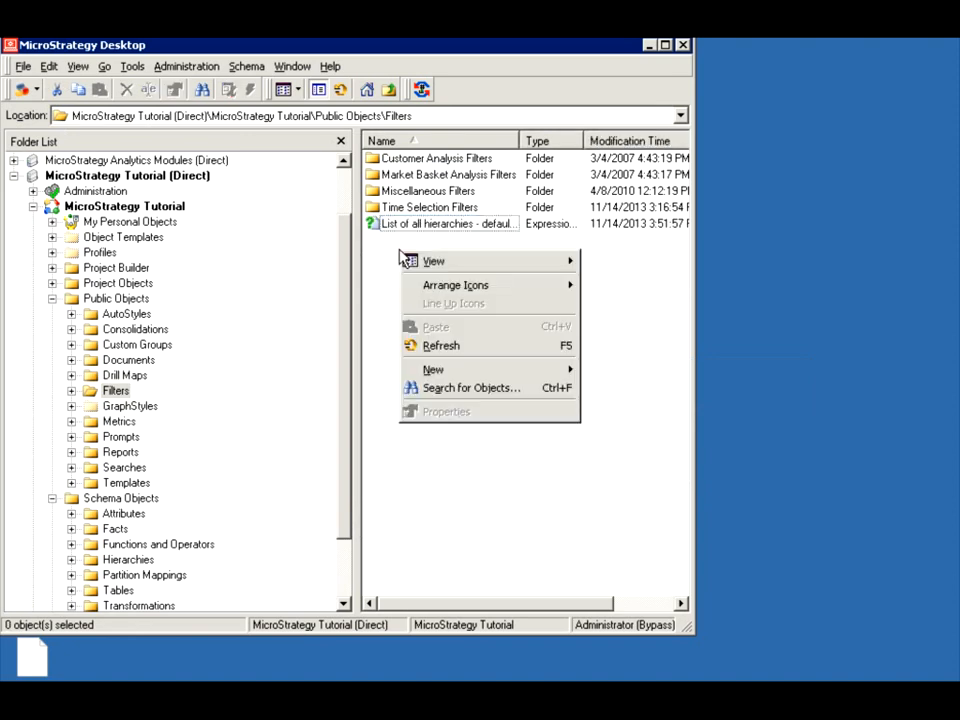
mouse_move(433, 372)
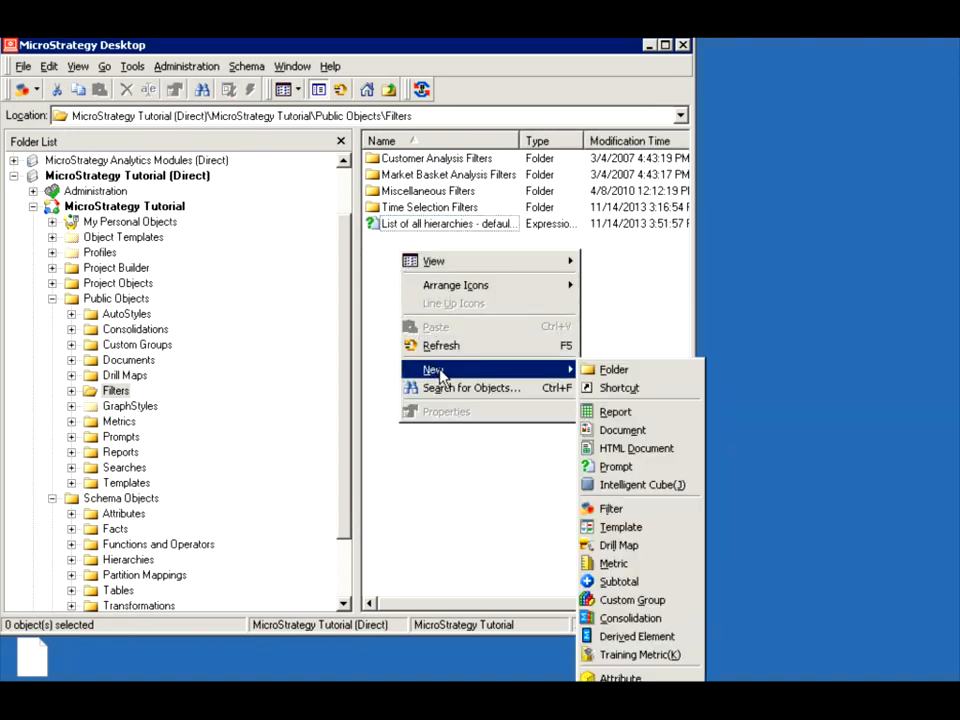
left_click(624, 410)
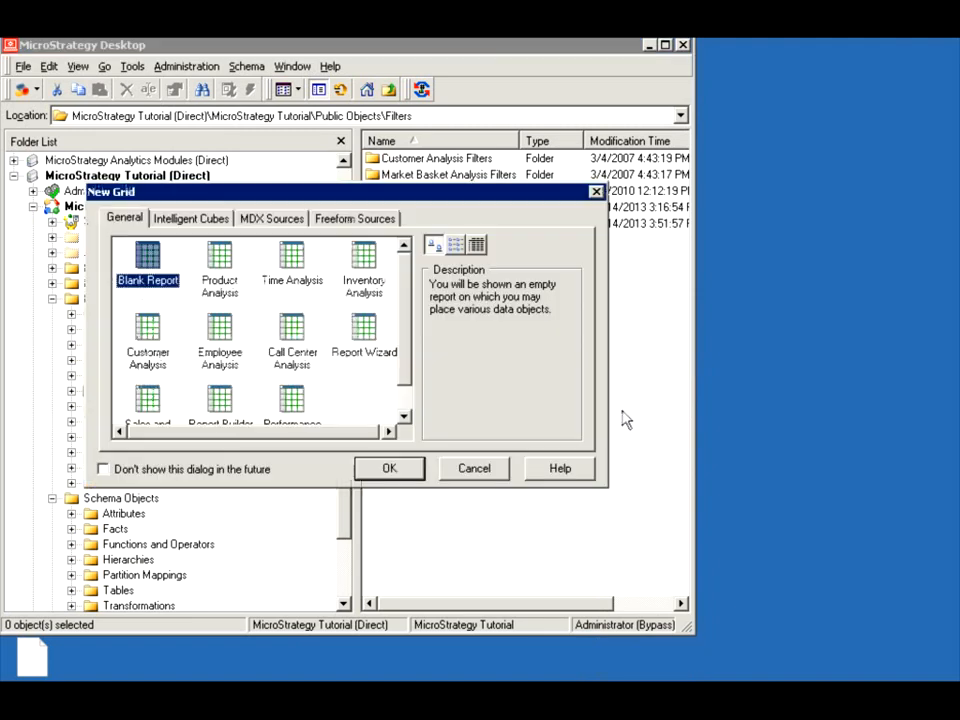
left_click(391, 470)
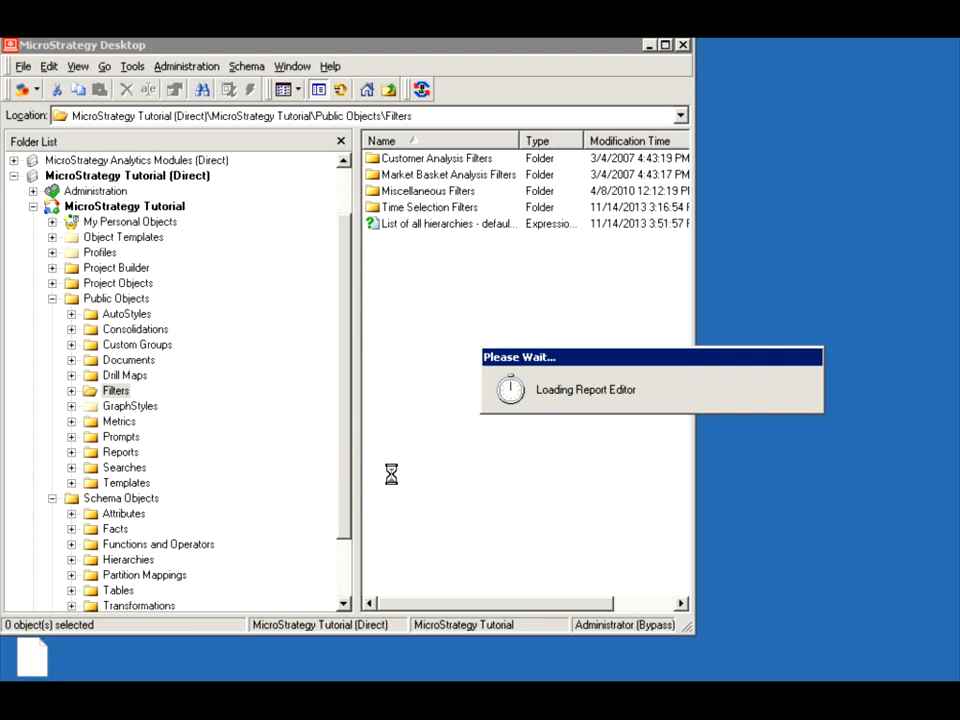
left_click_drag(458, 518, 714, 660)
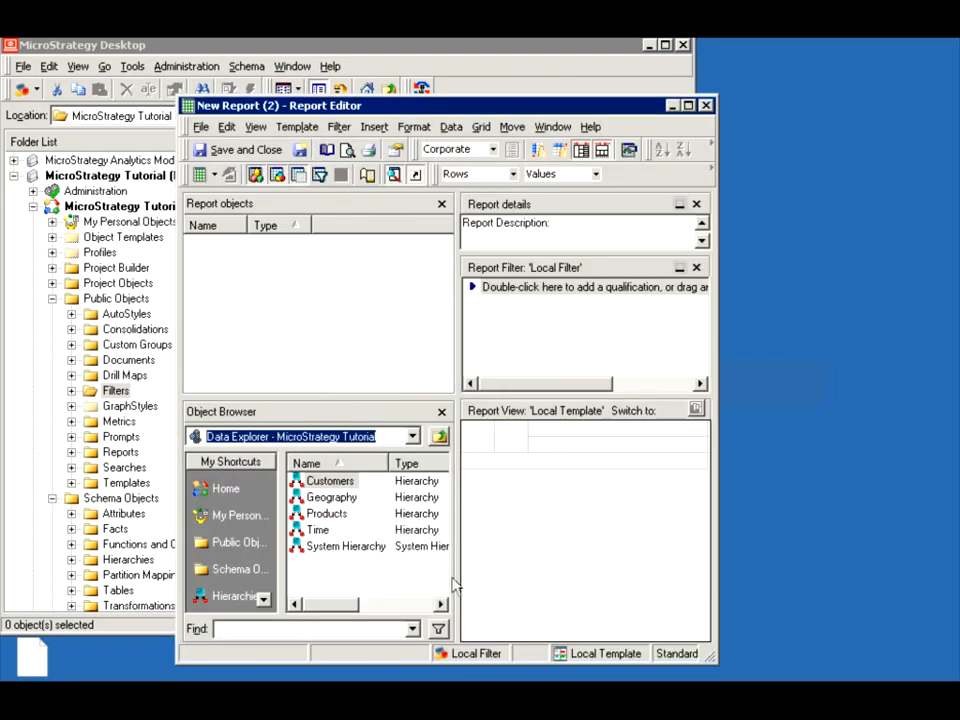
Add the Month attribute from the Time hierarchy to the report template and use the saved hierarchies prompt as the report filter
double_click(316, 529)
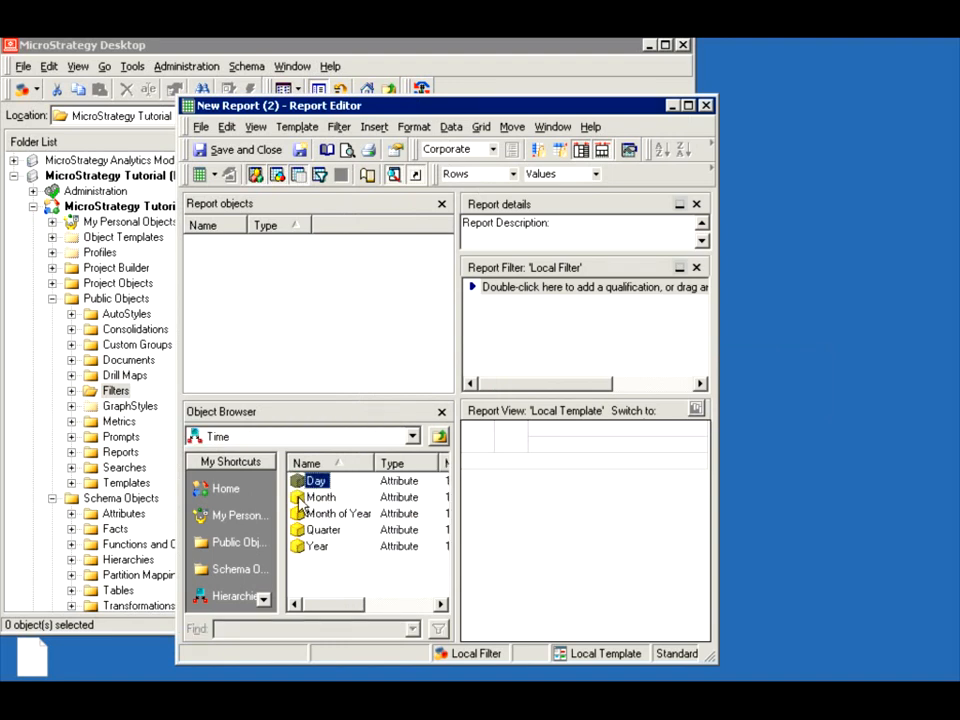
mouse_move(300, 502)
left_mouse_down()
mouse_move(499, 504)
mouse_move(499, 527)
mouse_move(549, 521)
left_mouse_up()
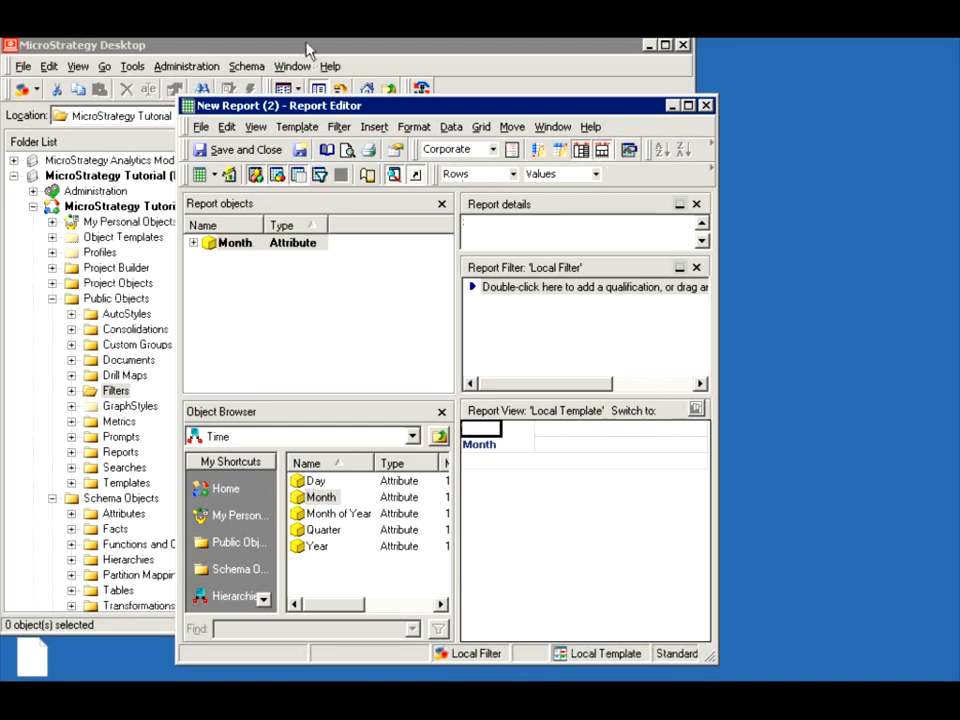
left_click(308, 50)
left_click(430, 224)
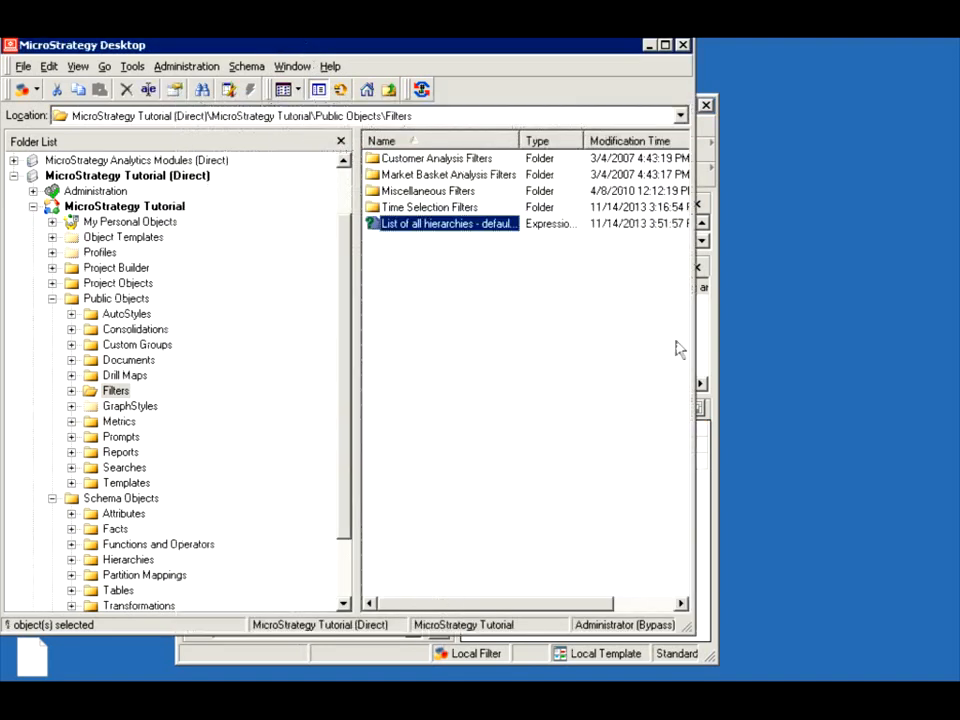
left_click_drag(680, 349, 705, 354)
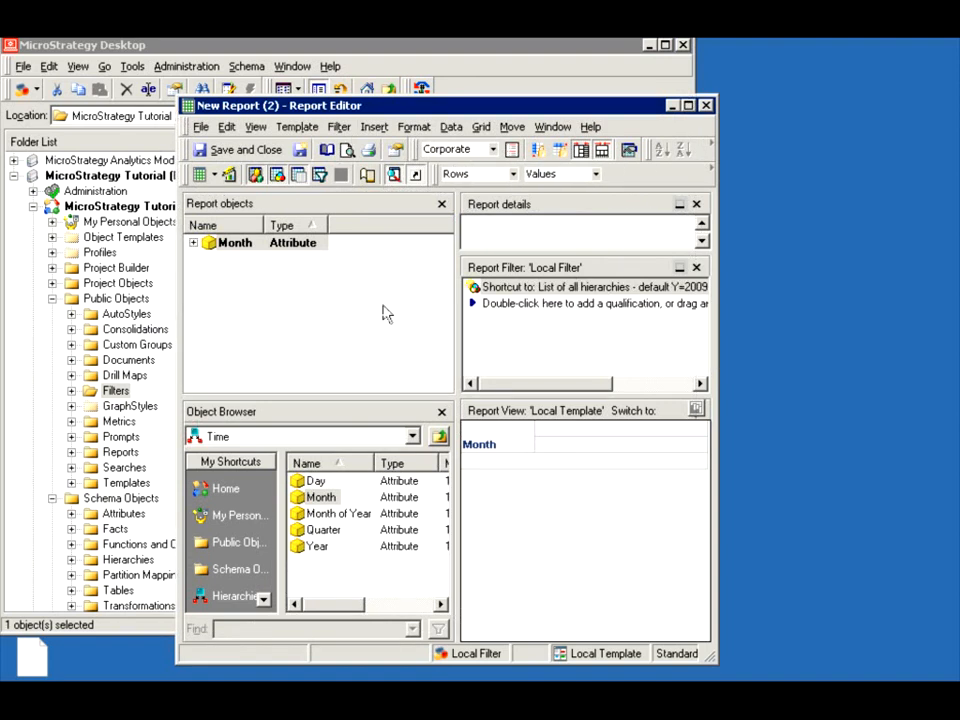
Save the report in the Filters folder as "my test - prompt" and close it
left_click(201, 127)
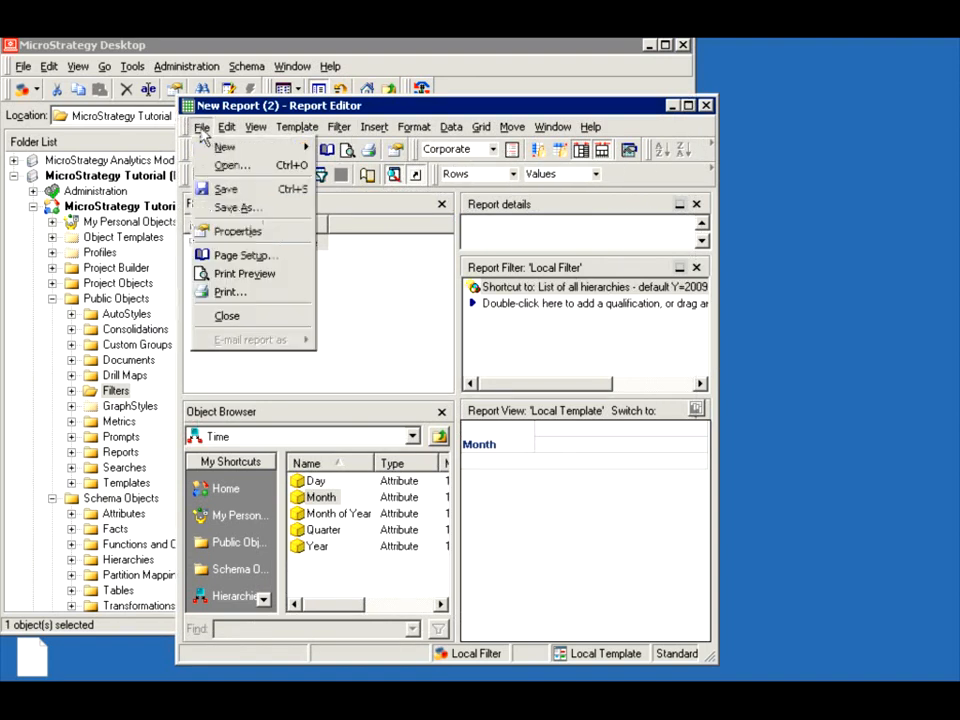
left_click(228, 190)
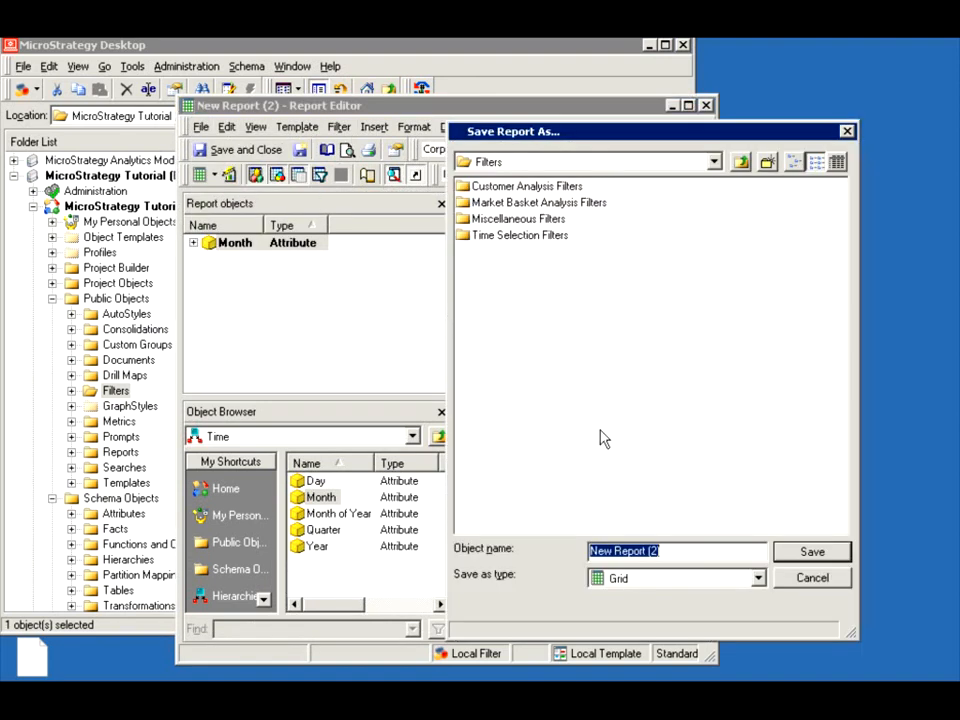
type("my test")
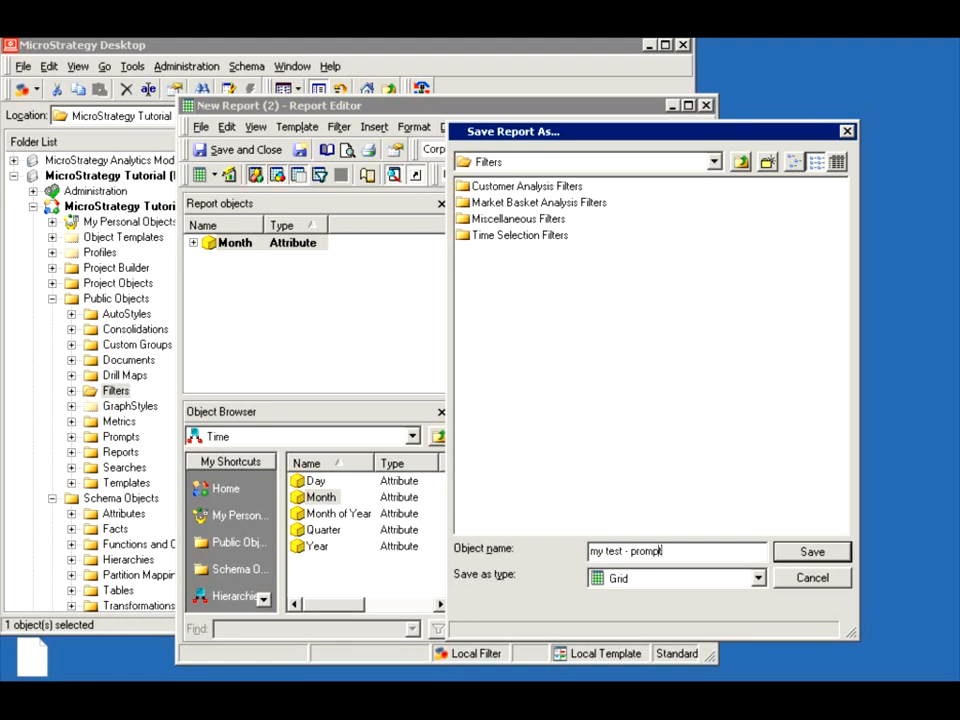
type(" - prompt")
left_click(838, 553)
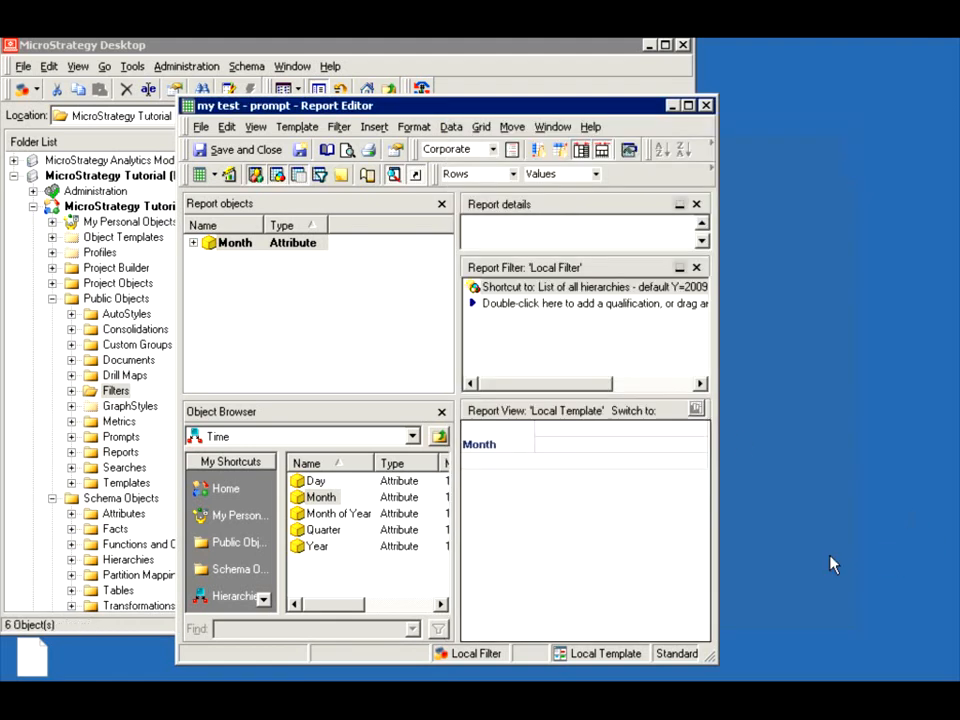
left_click(705, 105)
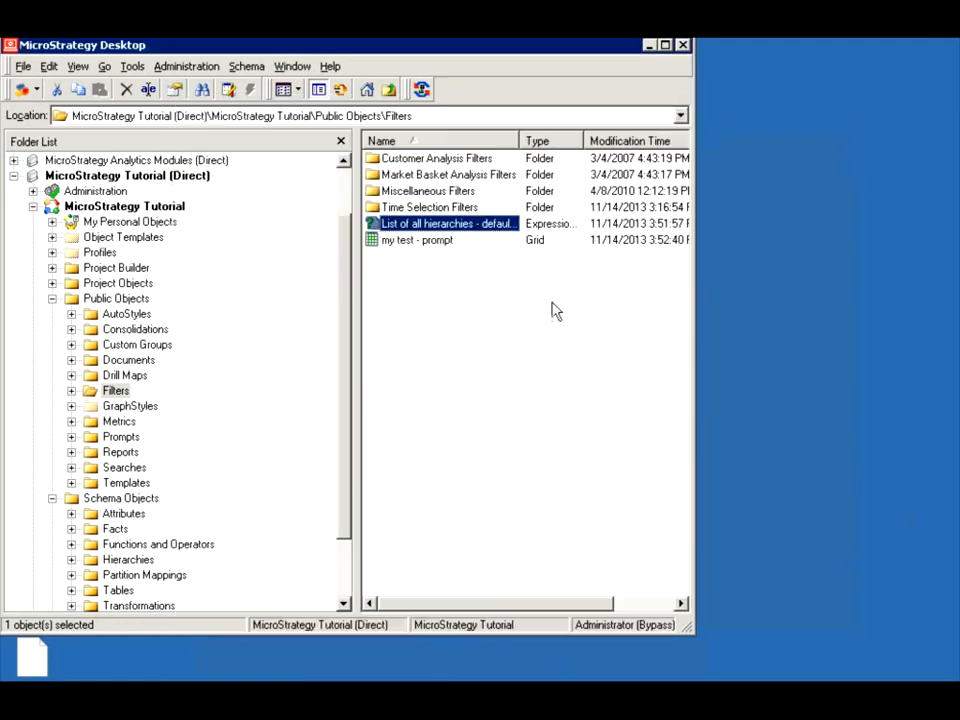
Run the "my test - prompt" report and delete the default Year qualification from the prompt answer
double_click(390, 240)
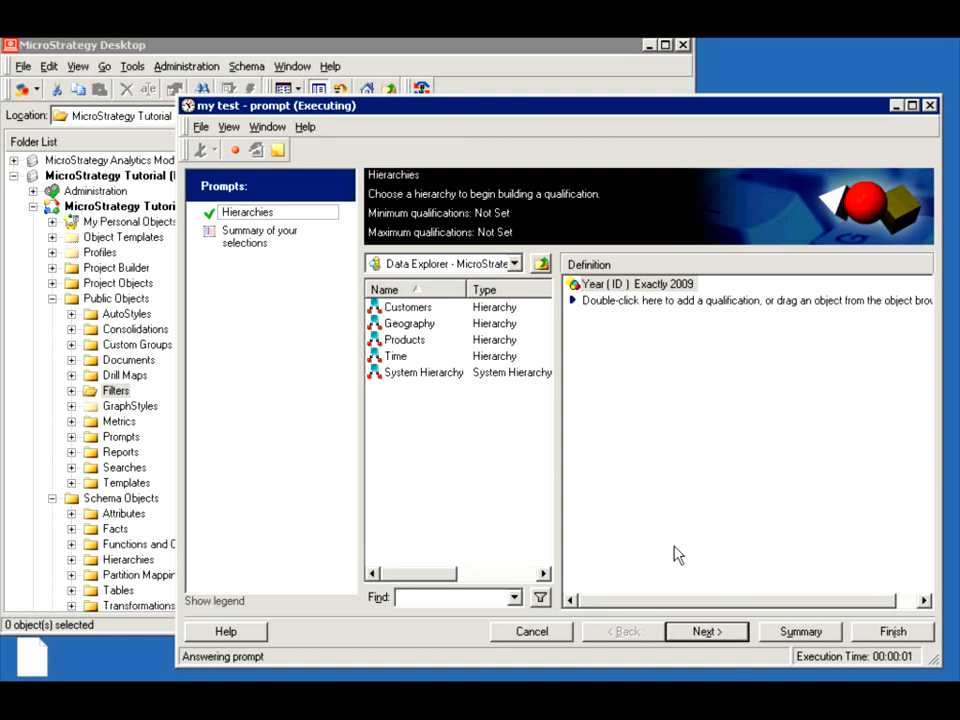
left_click(582, 283)
key("Delete")
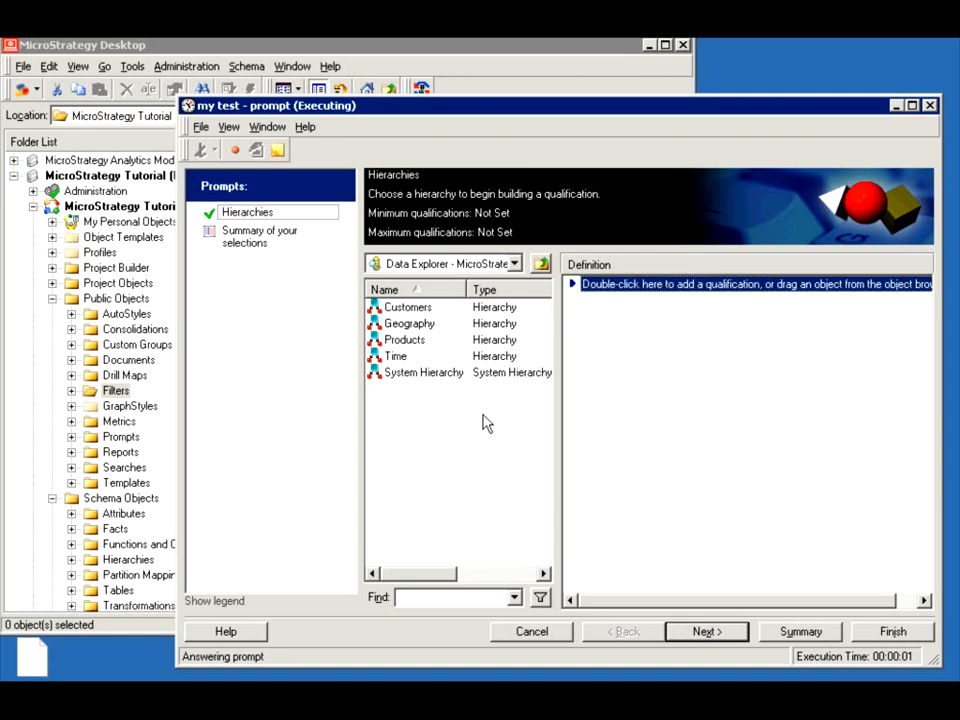
Add an attribute qualification on Year to the prompt answer, with ID Exactly 2009
double_click(624, 285)
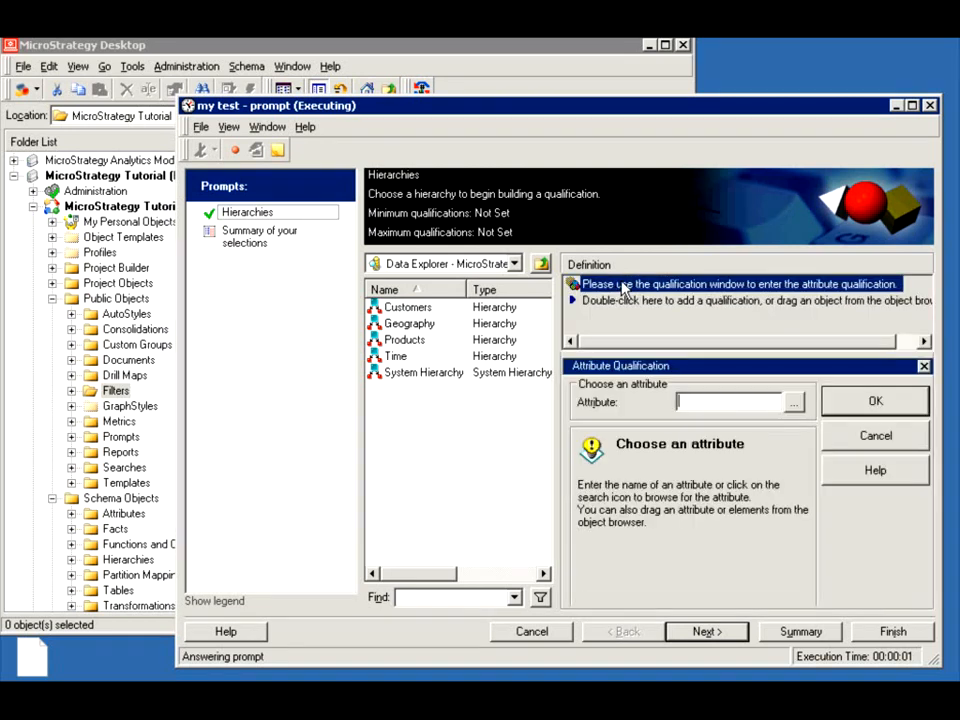
type("year")
left_click(851, 399)
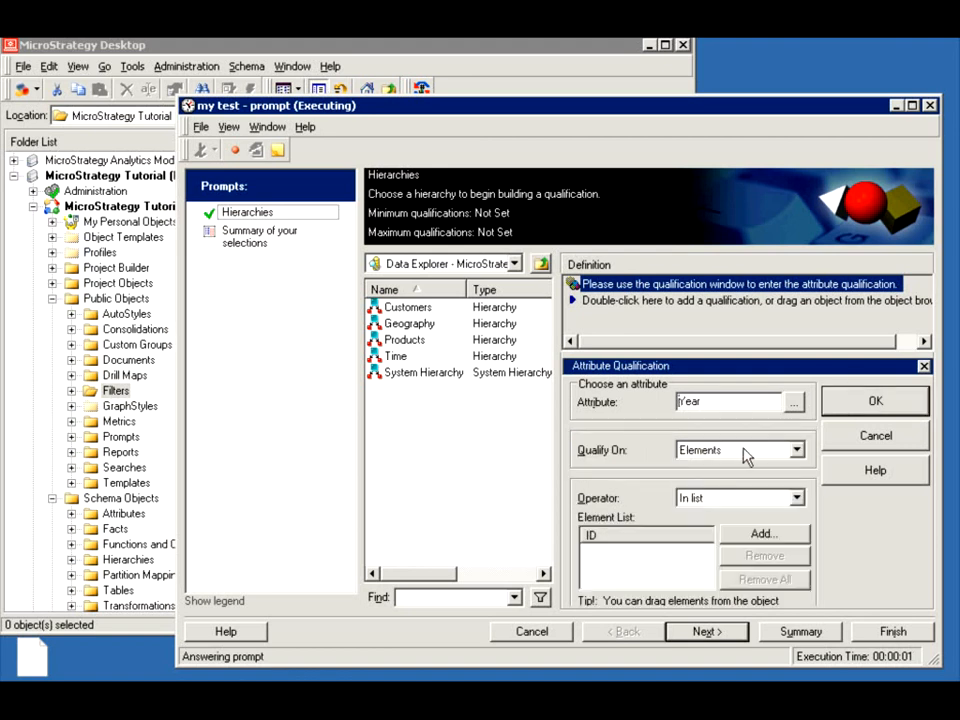
left_click(745, 455)
left_click(690, 478)
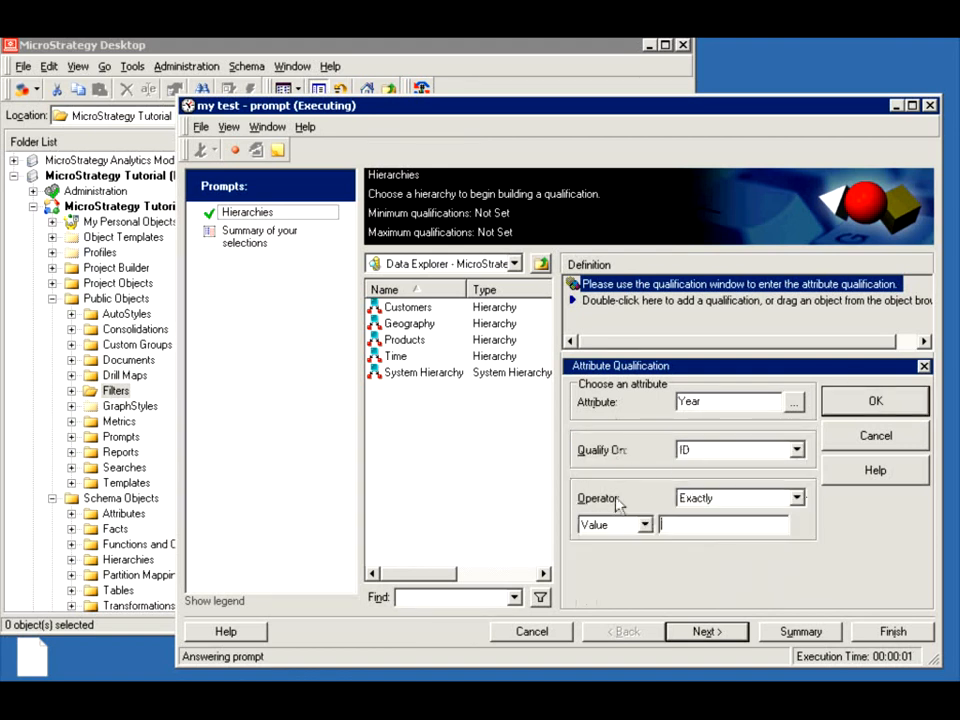
type("2009")
left_click(874, 401)
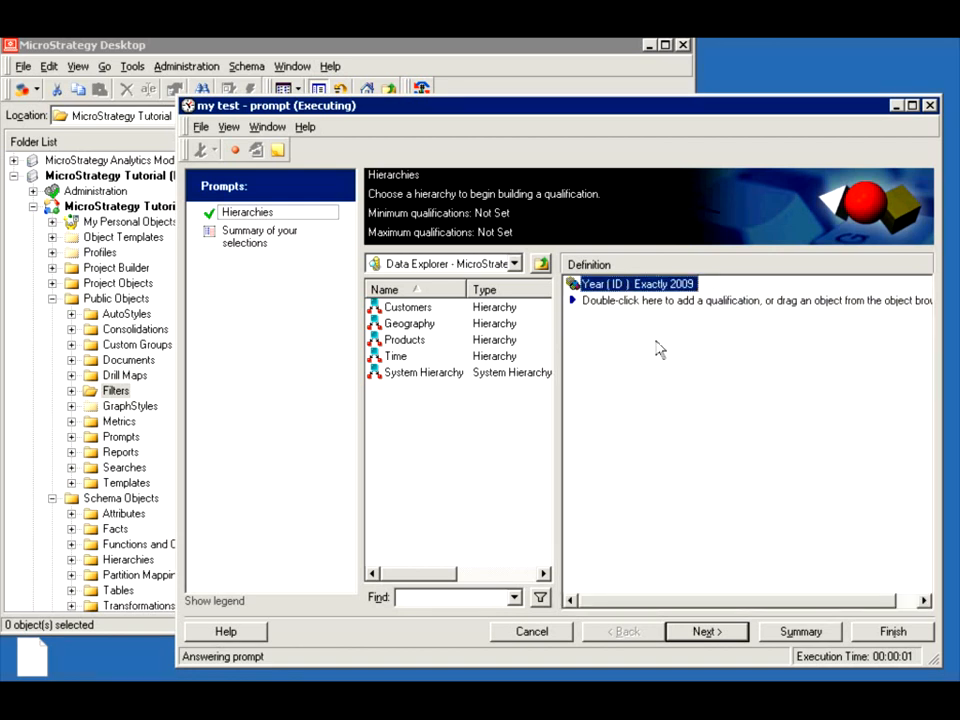
Add a second attribute qualification on Month to the prompt answer, with ID Exactly 200902
double_click(617, 304)
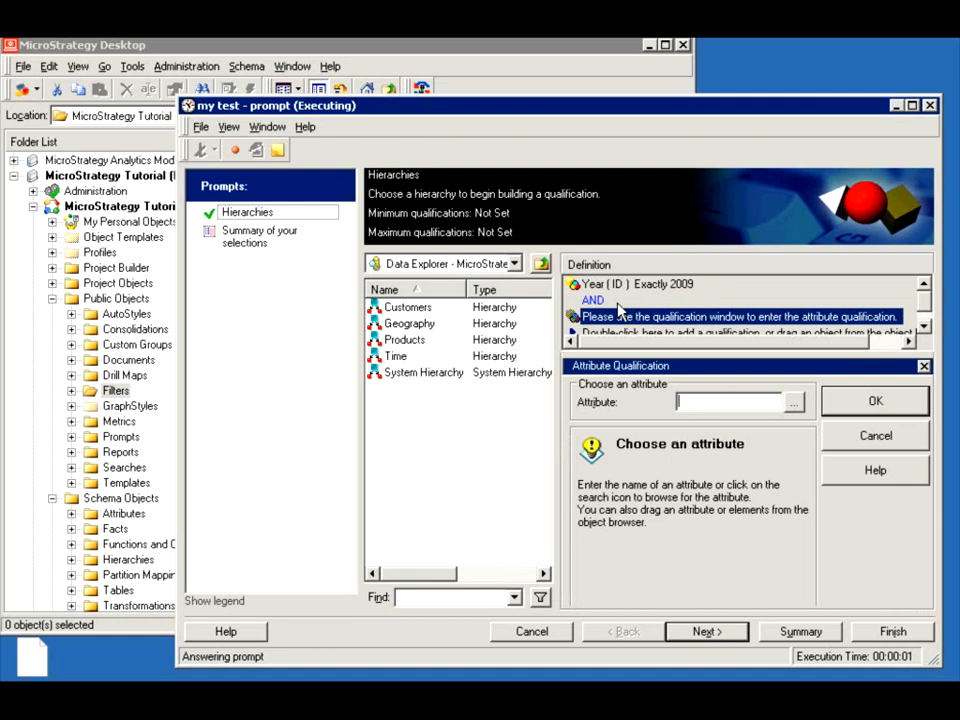
type("Month")
key("Return")
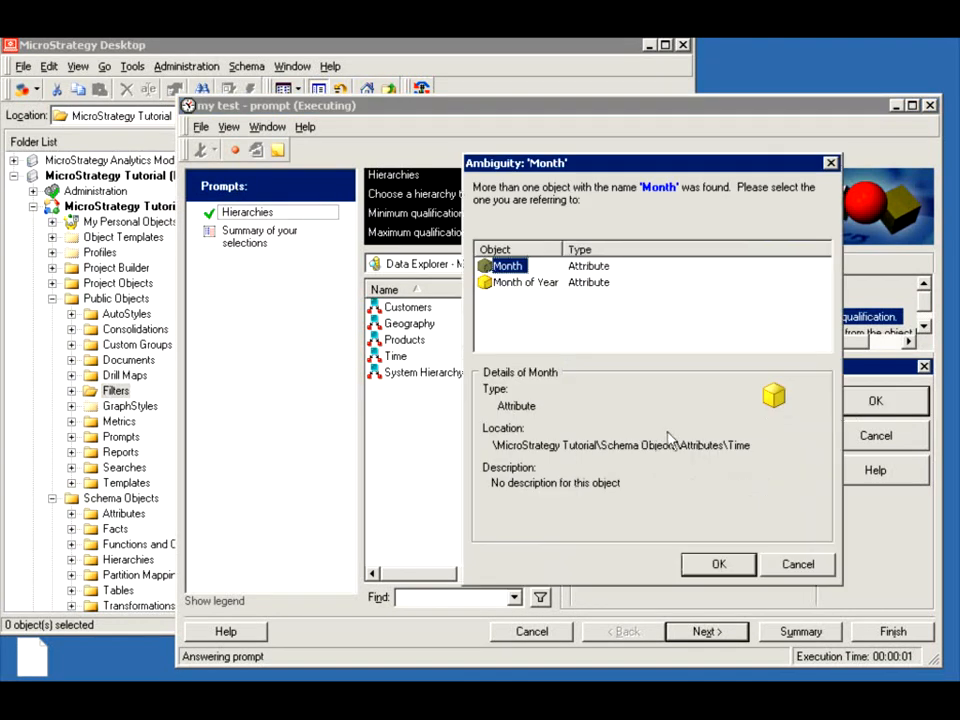
double_click(491, 270)
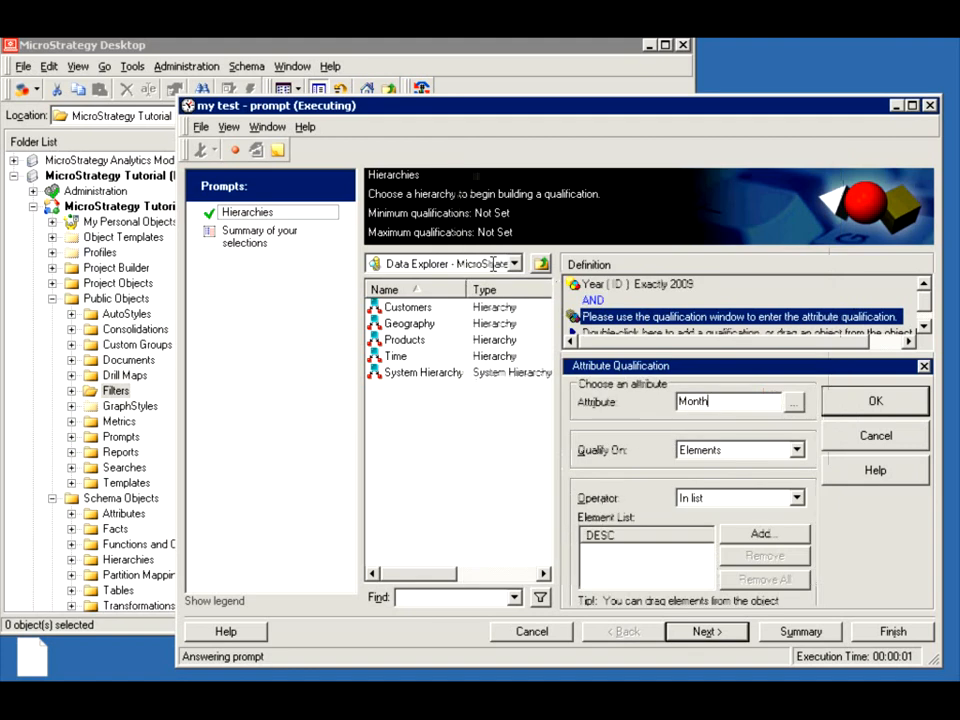
left_click(708, 451)
left_click(690, 480)
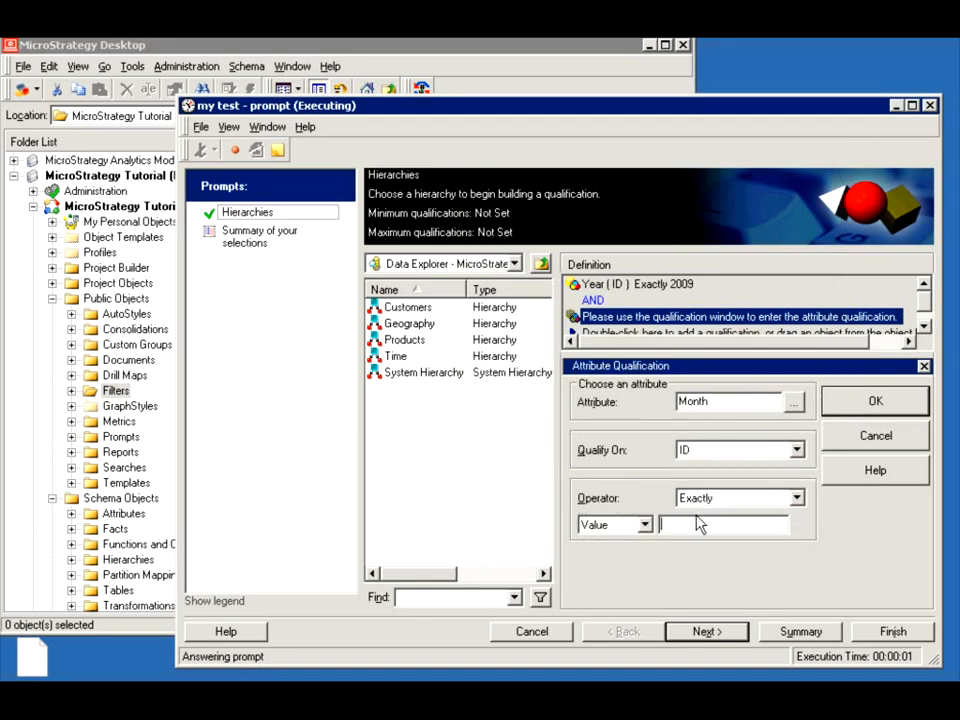
type("200902")
left_click(851, 401)
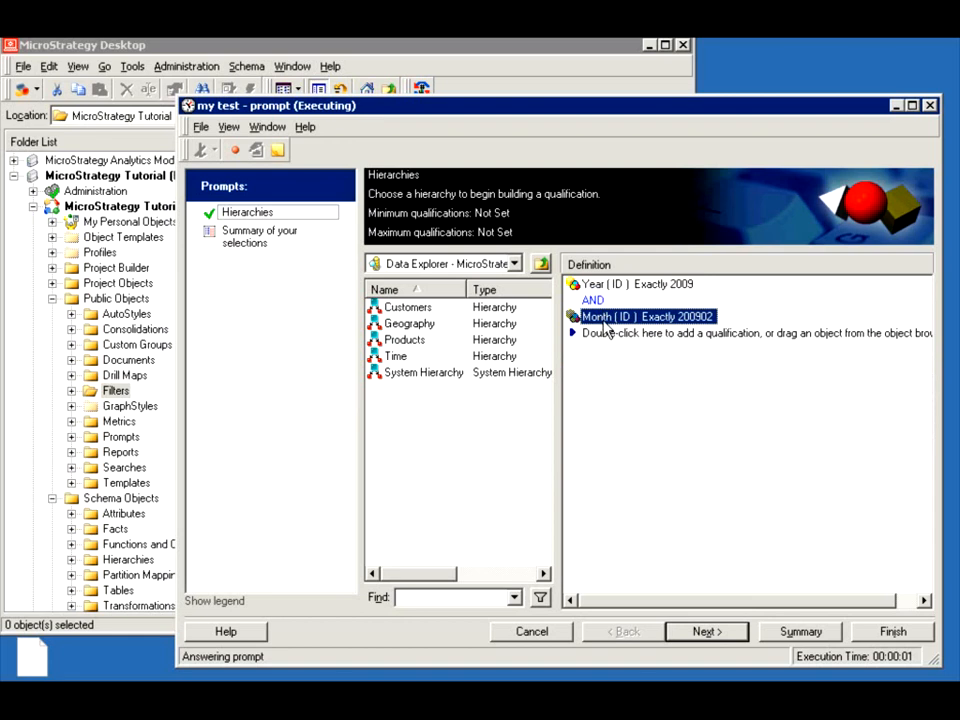
Cycle the operator joining the Year and Month qualifications through OR, OR NOT and AND NOT, ending on AND
left_click(594, 304)
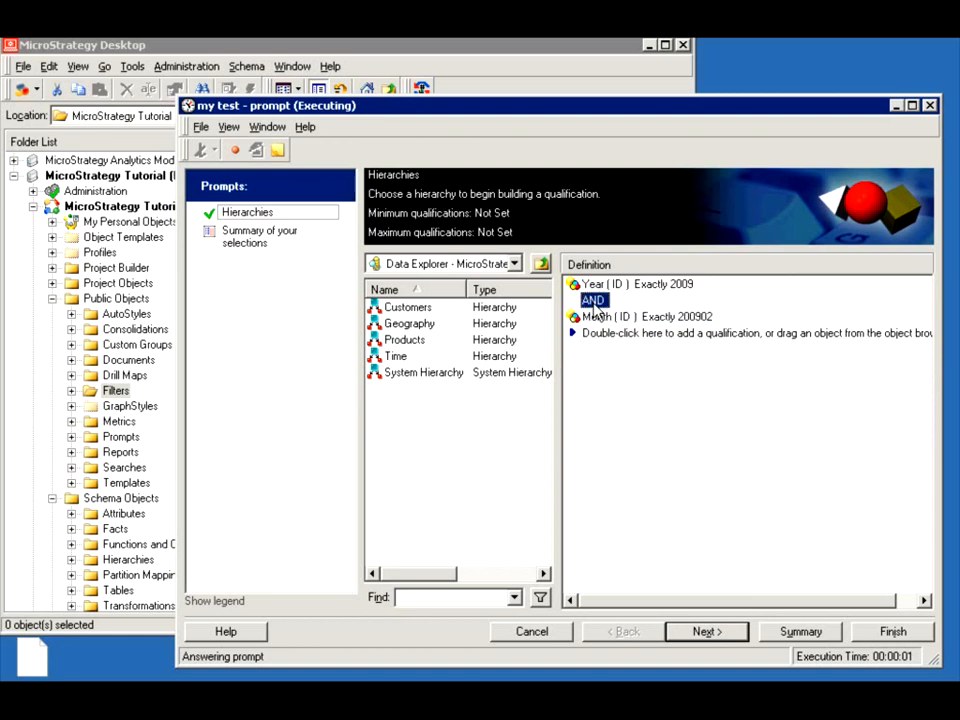
left_click(594, 303)
left_click(594, 303)
left_click(595, 304)
left_click(595, 304)
left_click(601, 304)
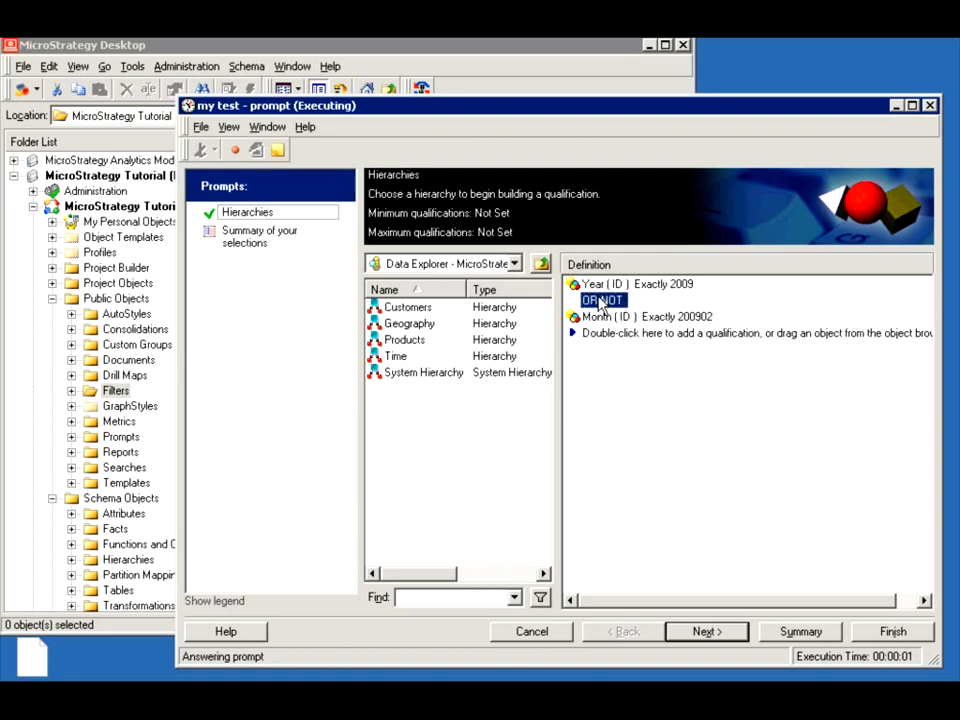
left_click(601, 304)
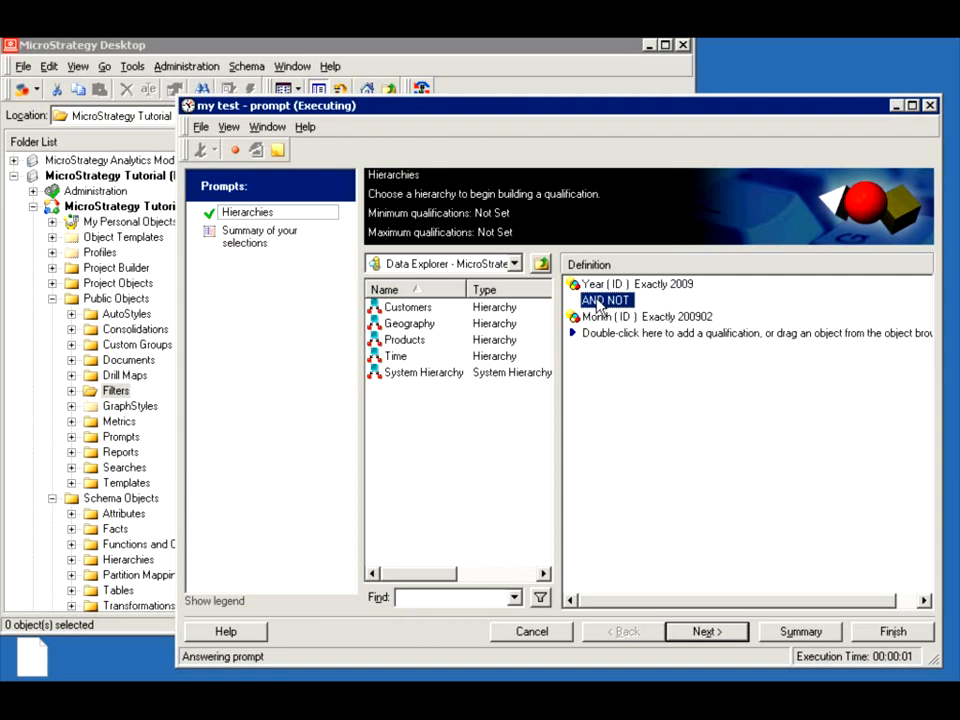
left_click(600, 302)
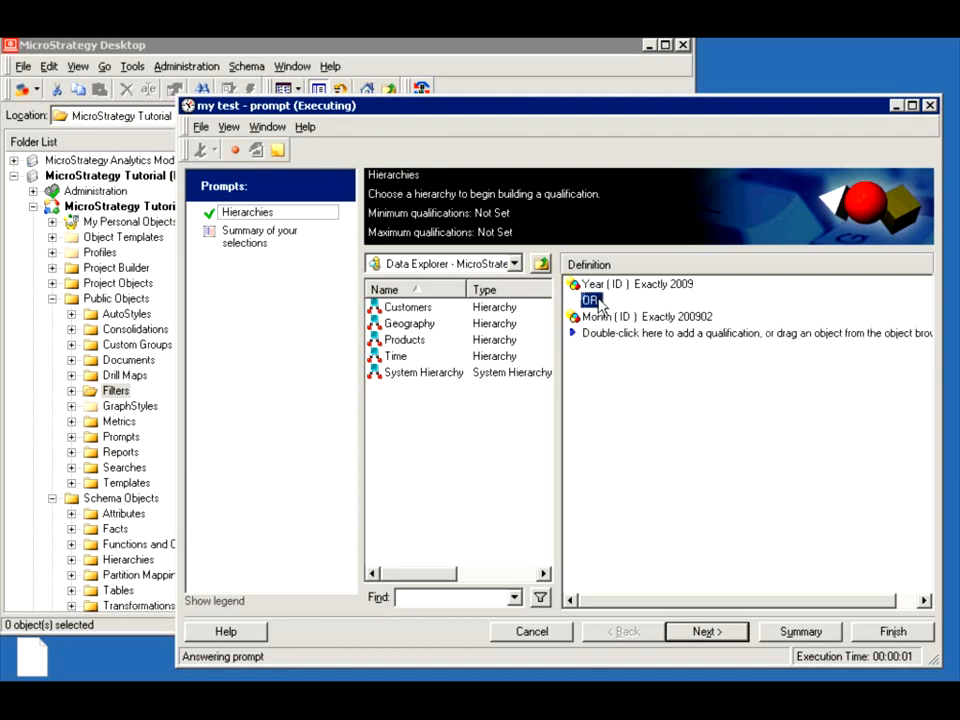
left_click(595, 301)
left_click(594, 302)
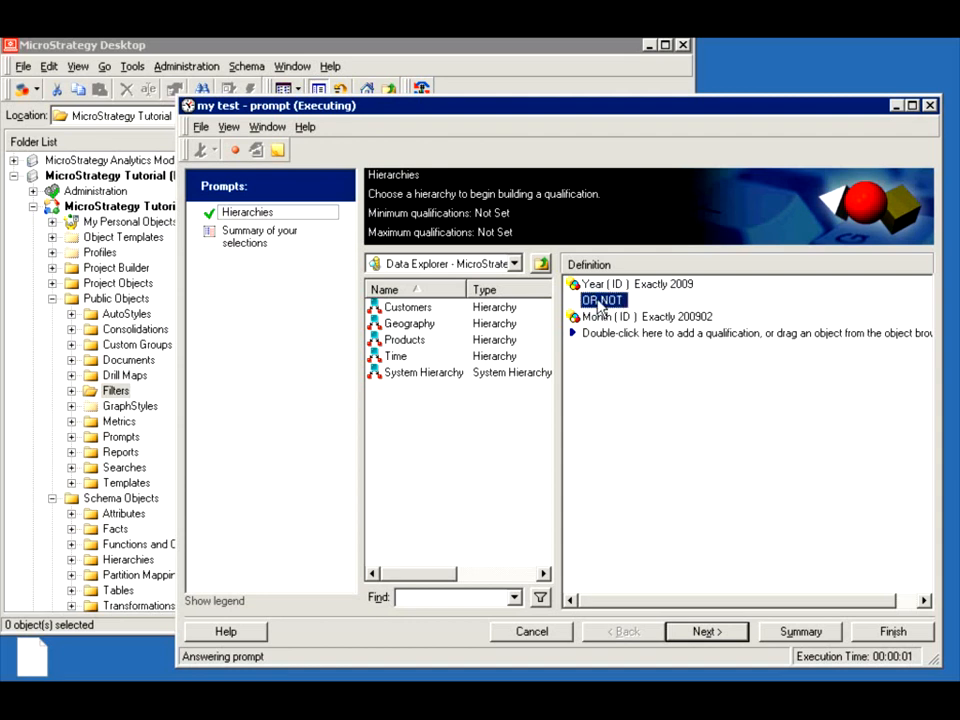
left_click(598, 304)
left_click(600, 303)
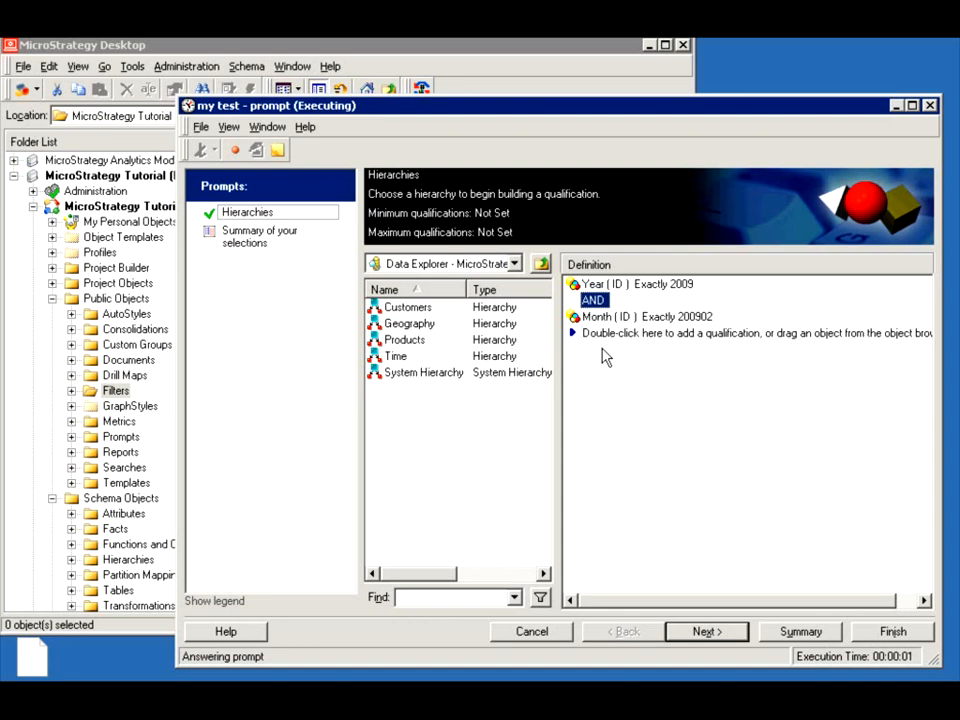
Run the report with these prompt answers and examine the generated SQL statements before closing it
left_click(889, 631)
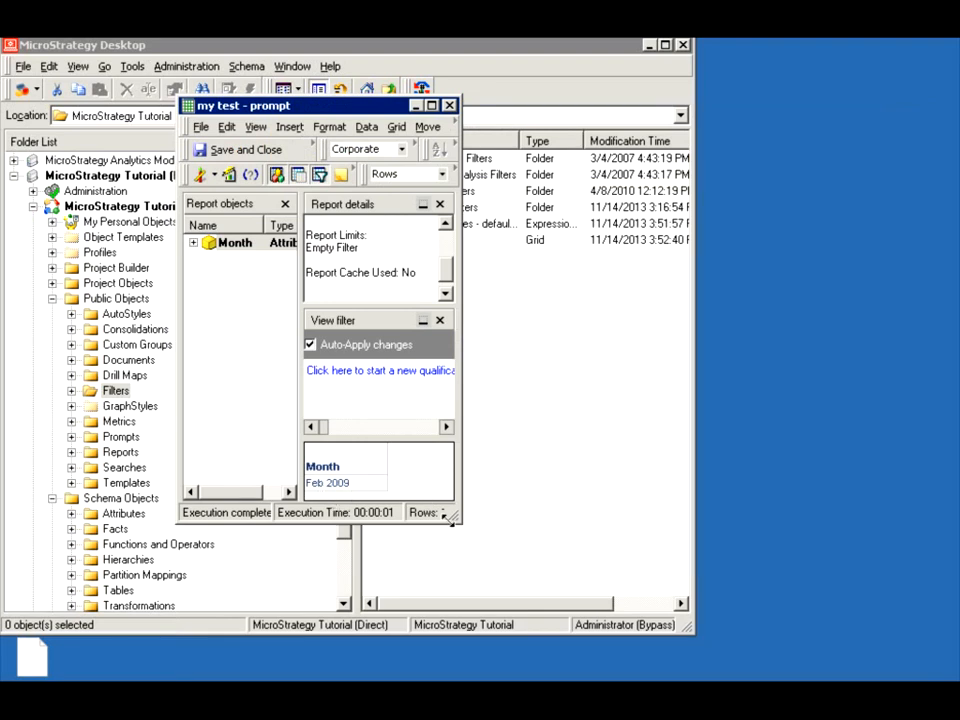
left_click_drag(450, 516, 687, 617)
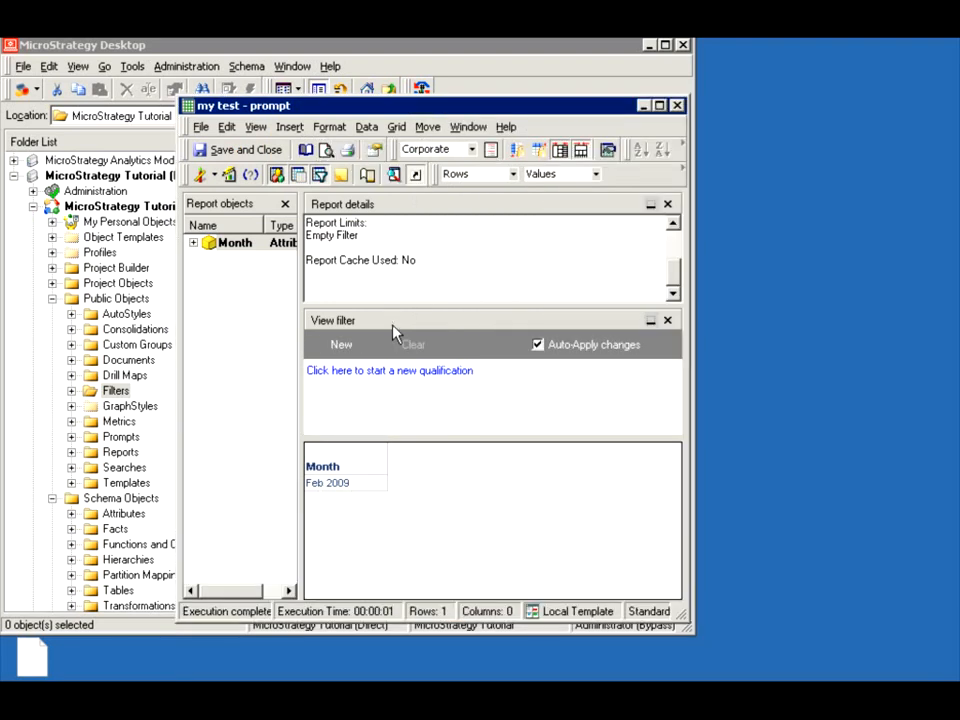
left_click(214, 175)
left_click(230, 266)
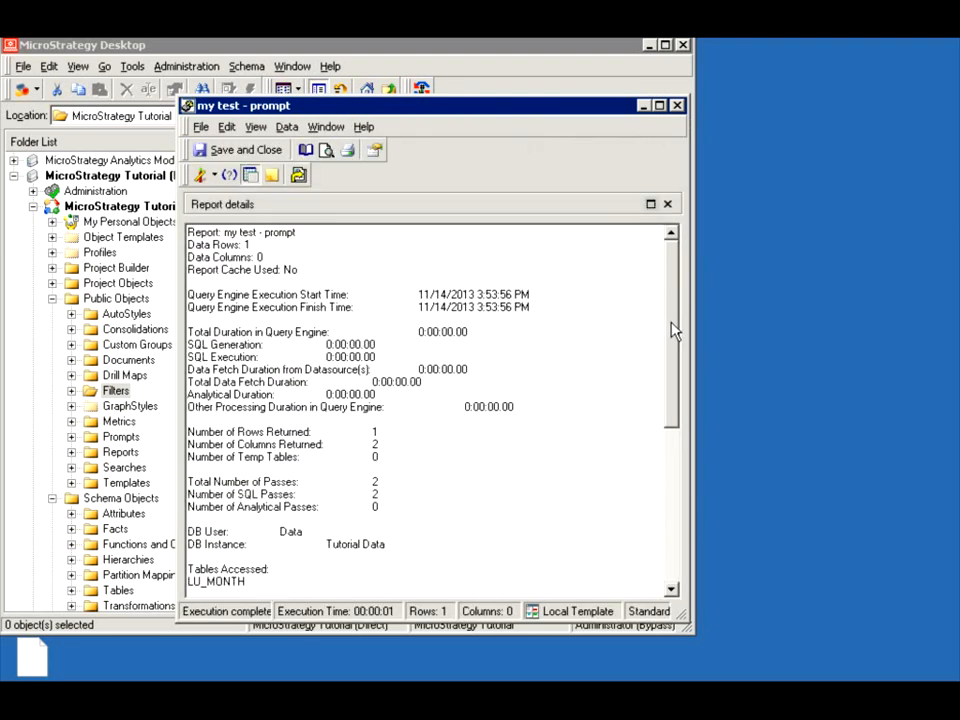
scroll(684, 428, "down", 8)
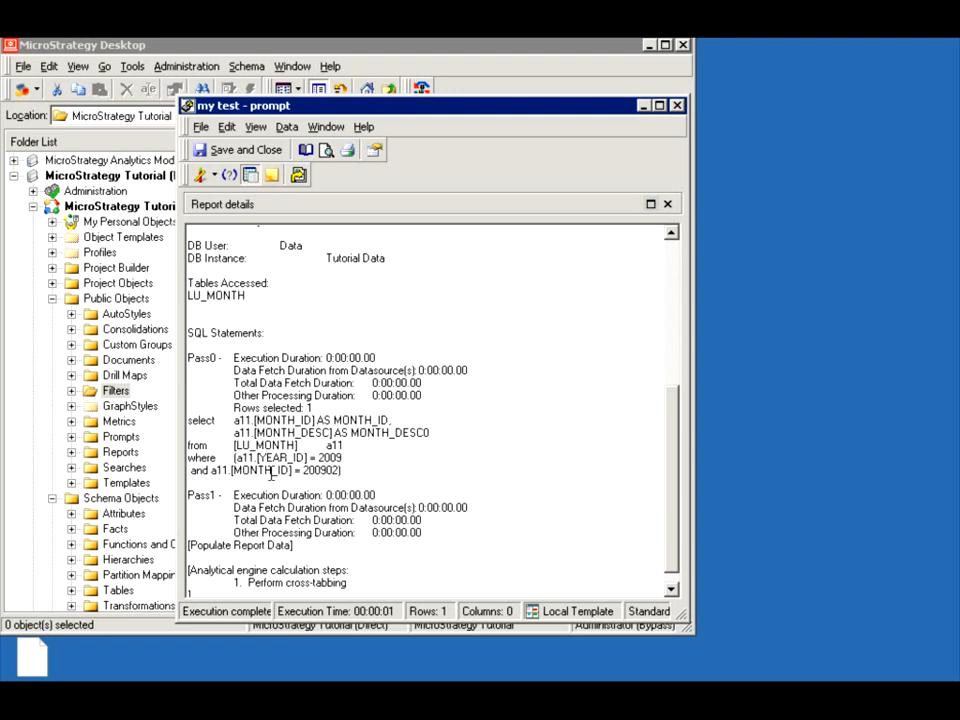
left_click(676, 105)
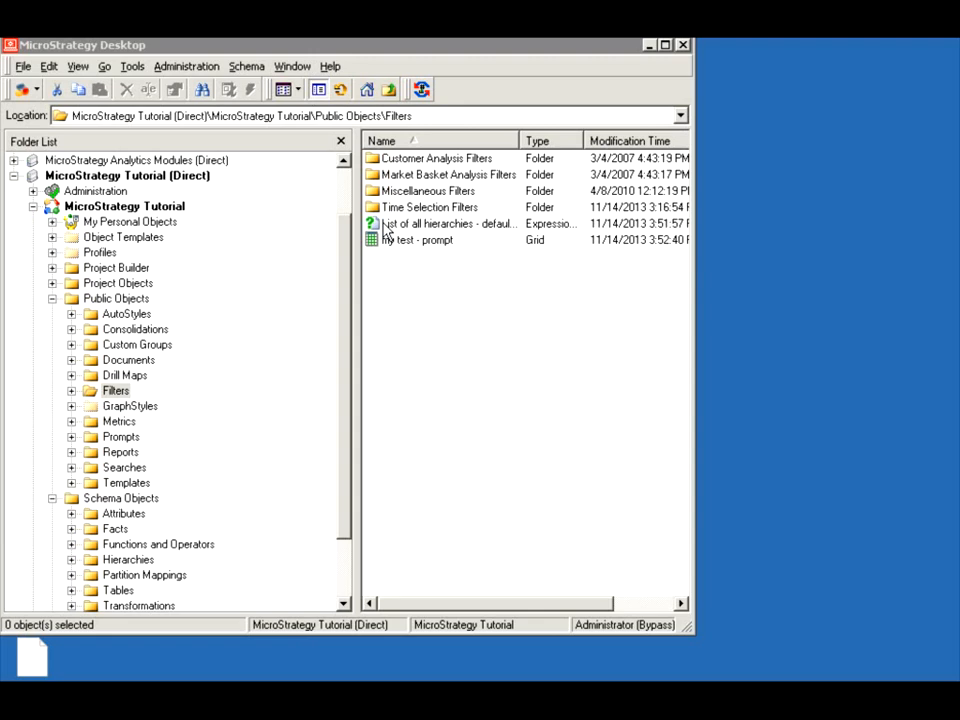
Open the saved hierarchies prompt to review its options for restricting the available hierarchies, and cancel without saving
double_click(387, 226)
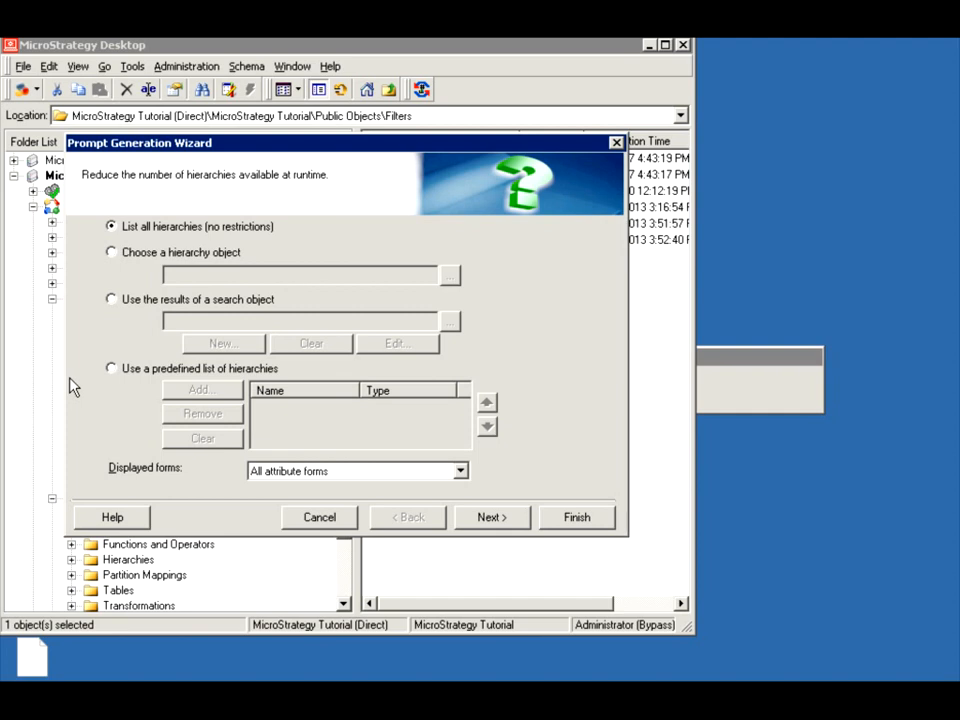
left_click(140, 256)
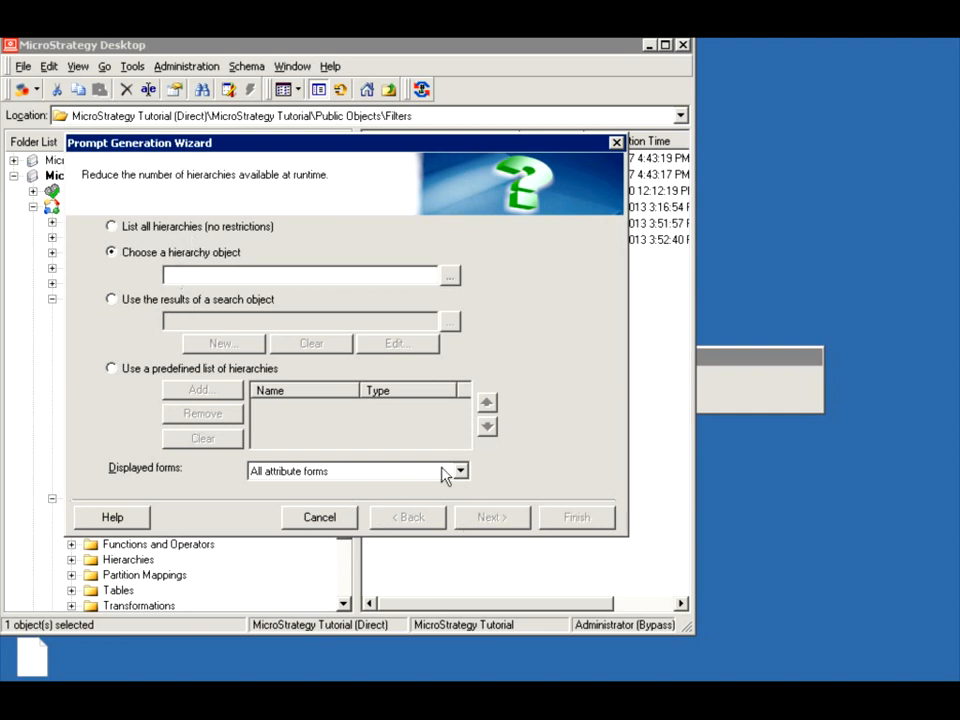
left_click(129, 228)
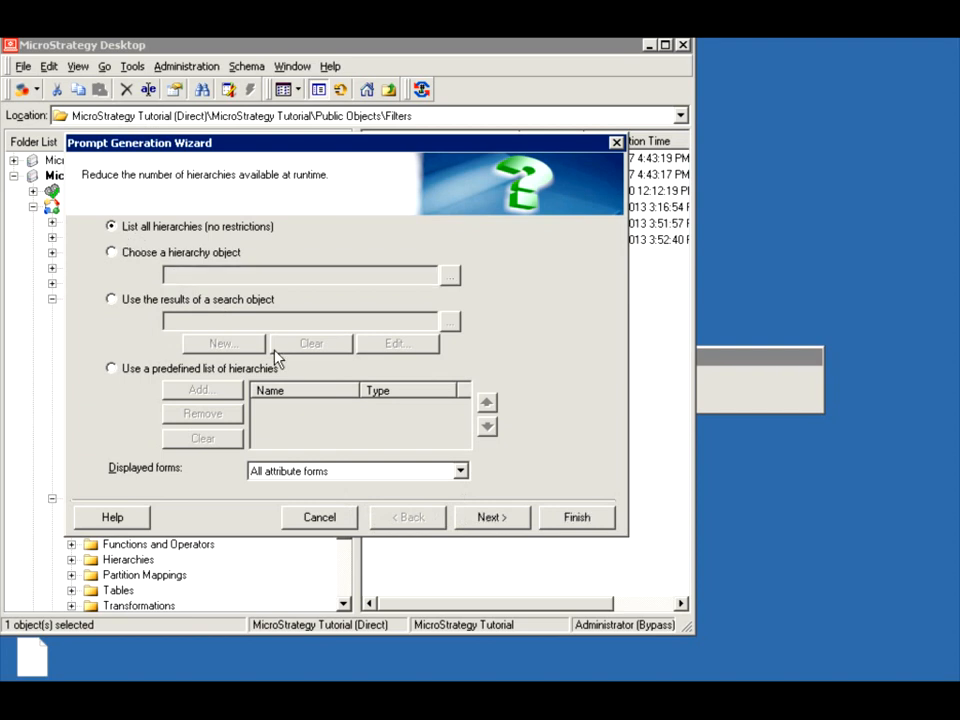
left_click(321, 520)
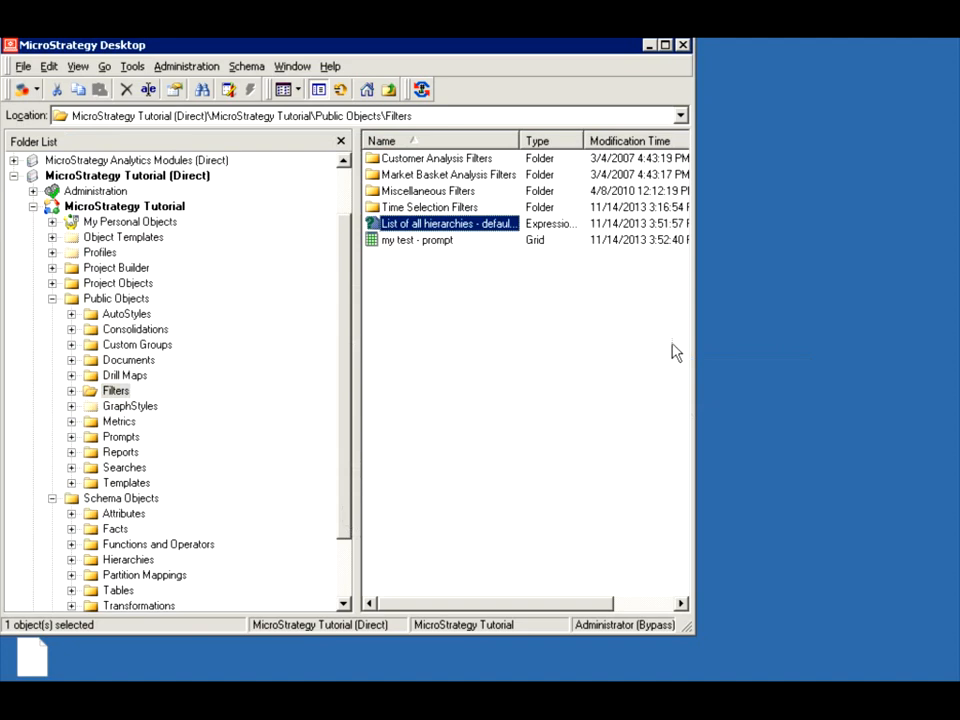
Widen the Type column to fit its contents and enlarge the window to show the full modification times
double_click(584, 141)
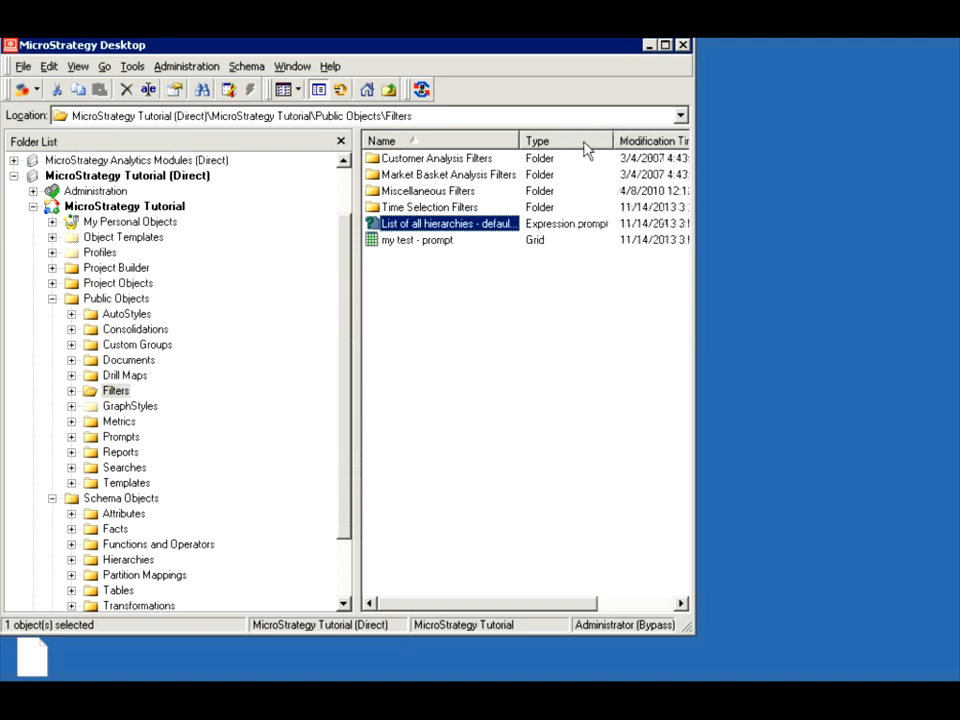
left_click_drag(691, 293, 755, 294)
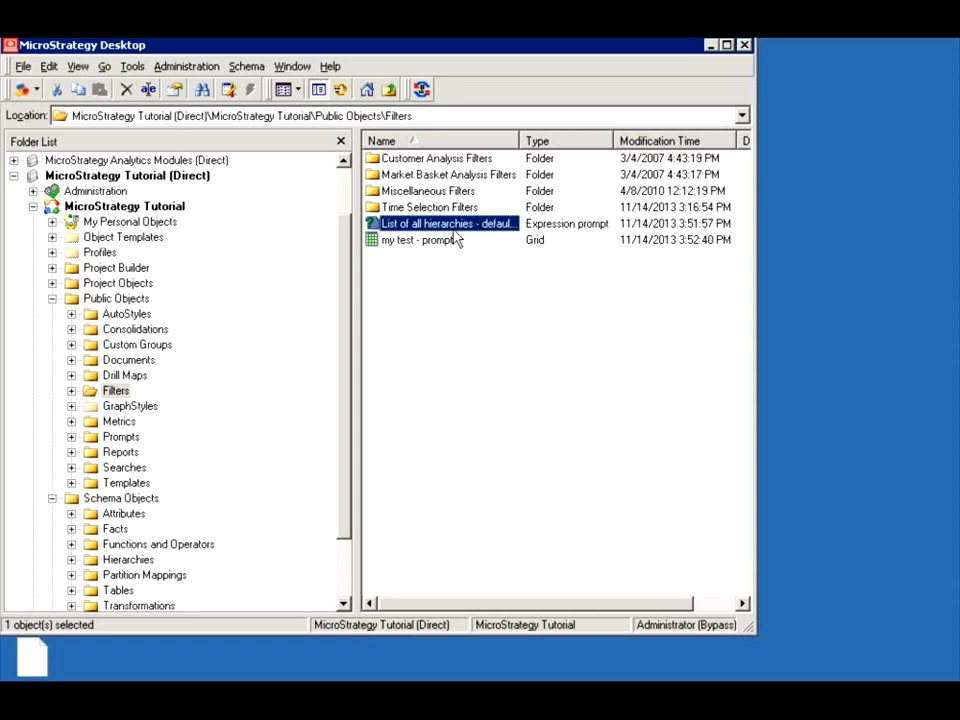
Start a new filter definition prompt in the Filters folder, using the "Qualify on an attribute" type
right_click(418, 283)
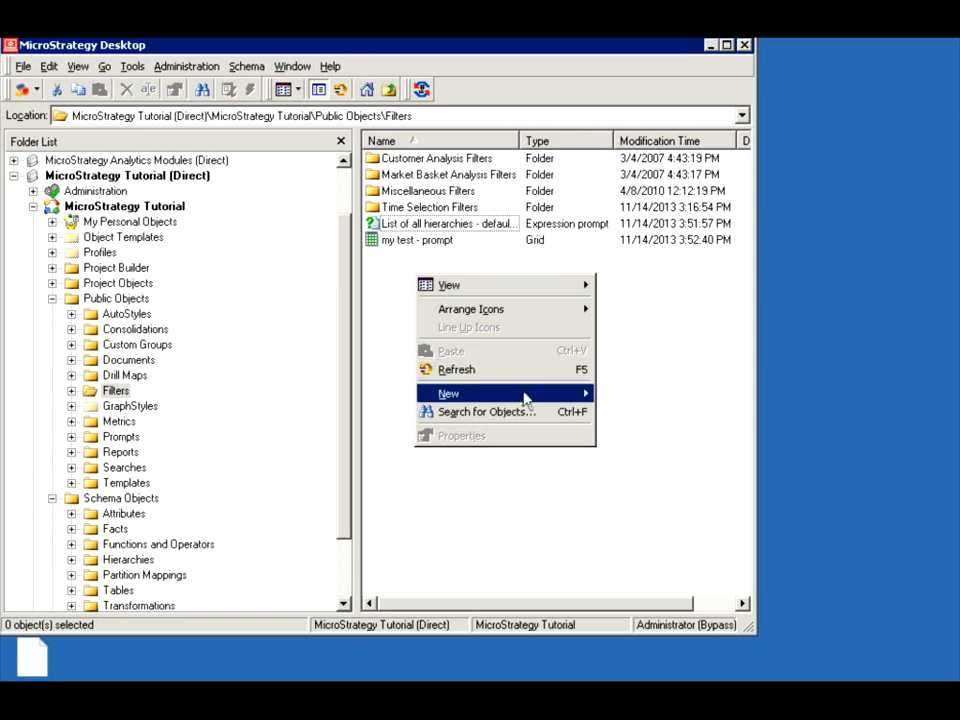
mouse_move(525, 400)
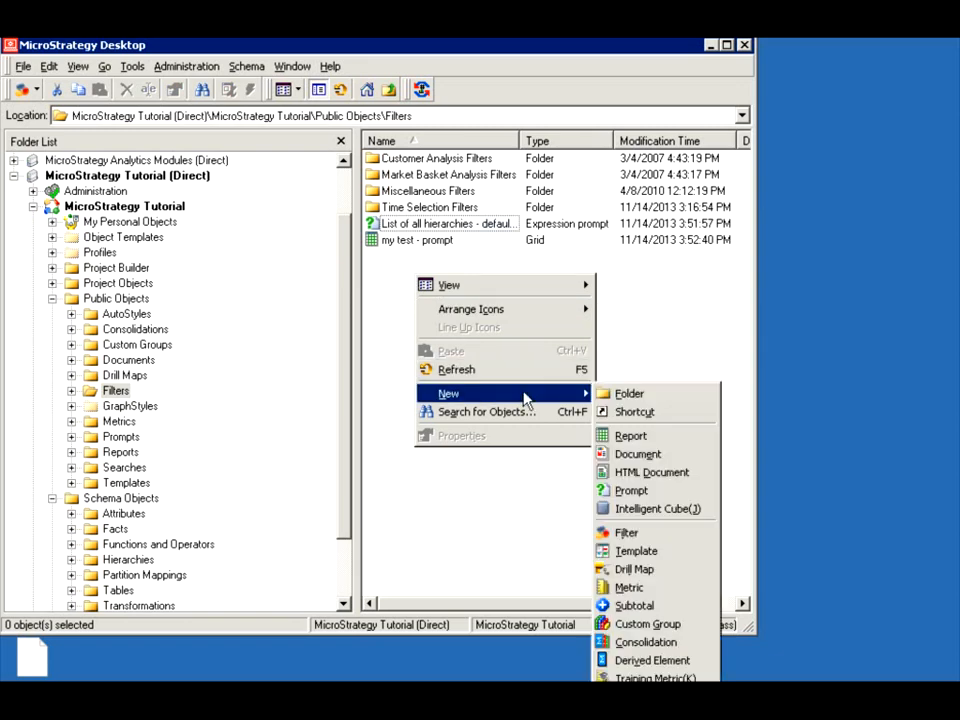
left_click(632, 491)
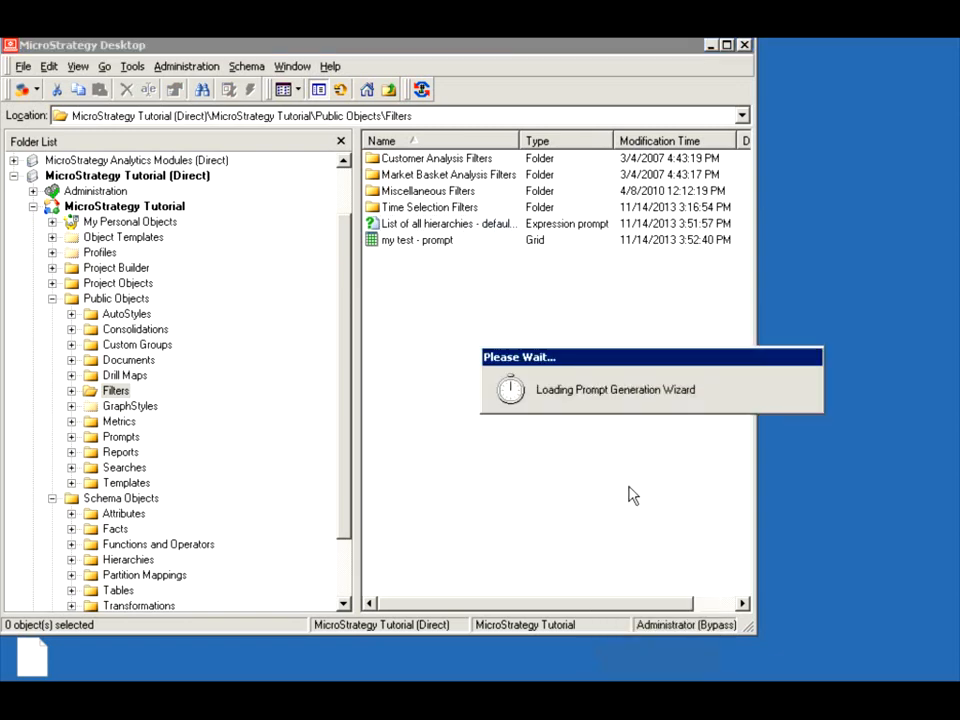
left_click(336, 278)
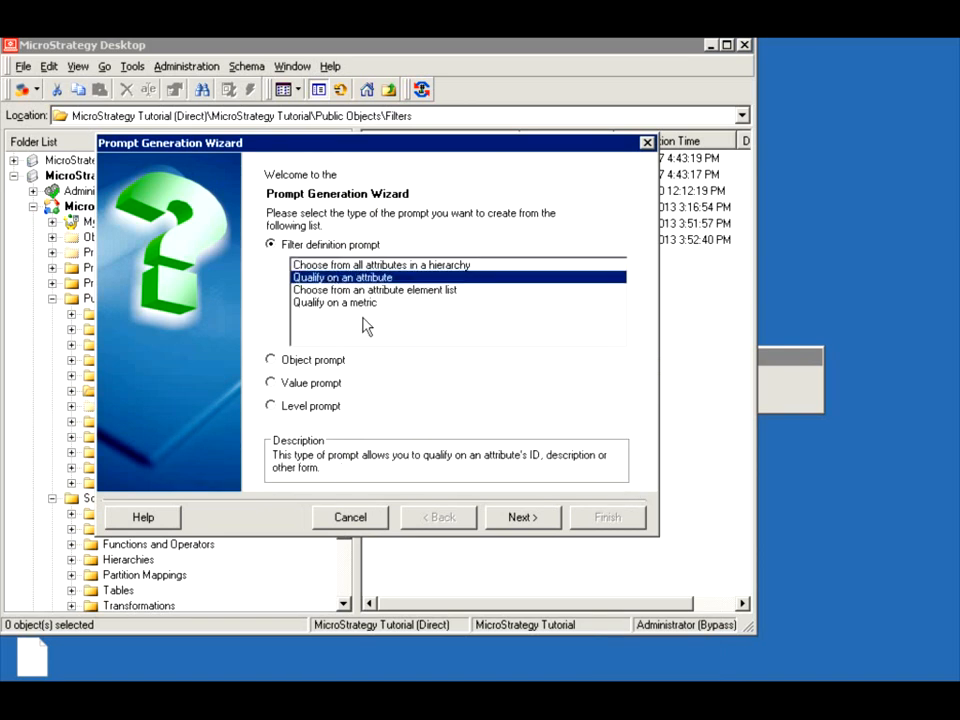
left_click(522, 518)
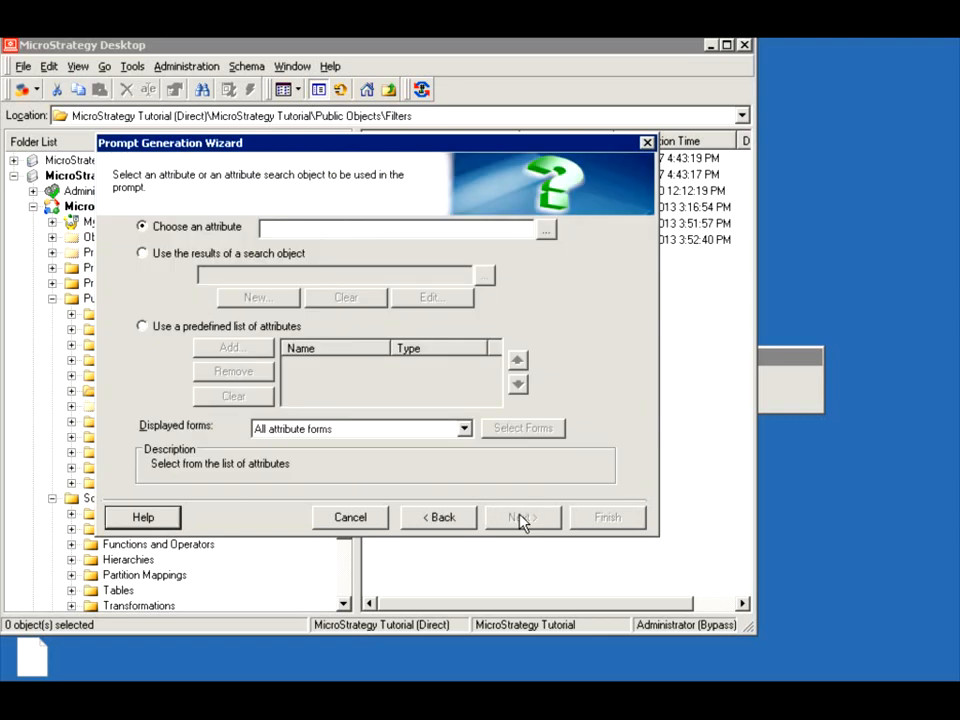
Choose Year as the prompt's attribute and keep "All attribute forms" as the displayed forms
left_click(280, 229)
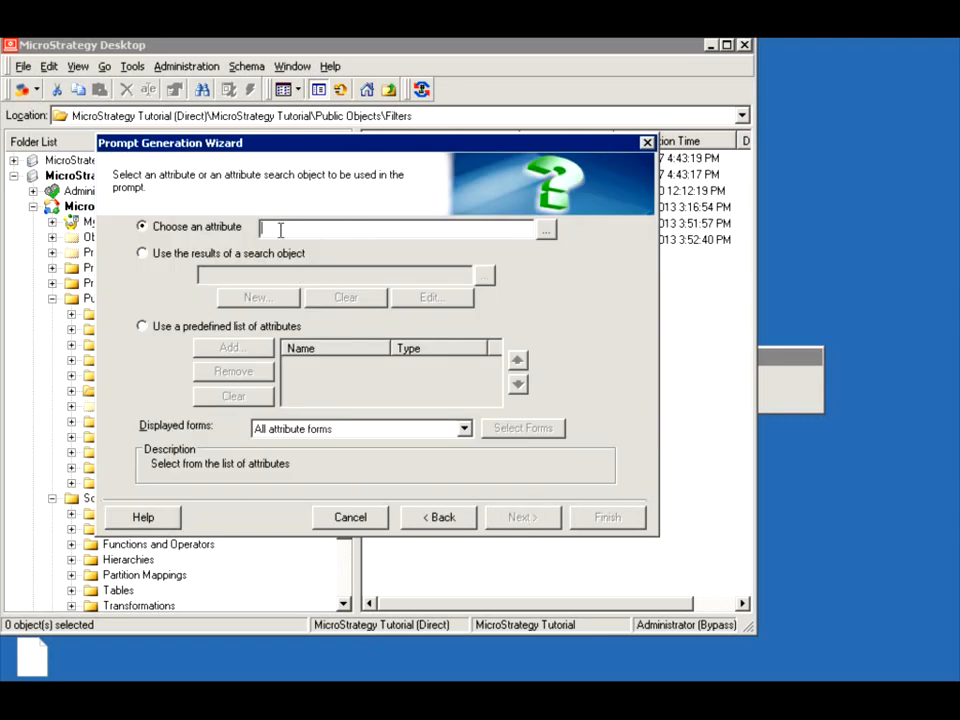
type("Year")
left_click(312, 437)
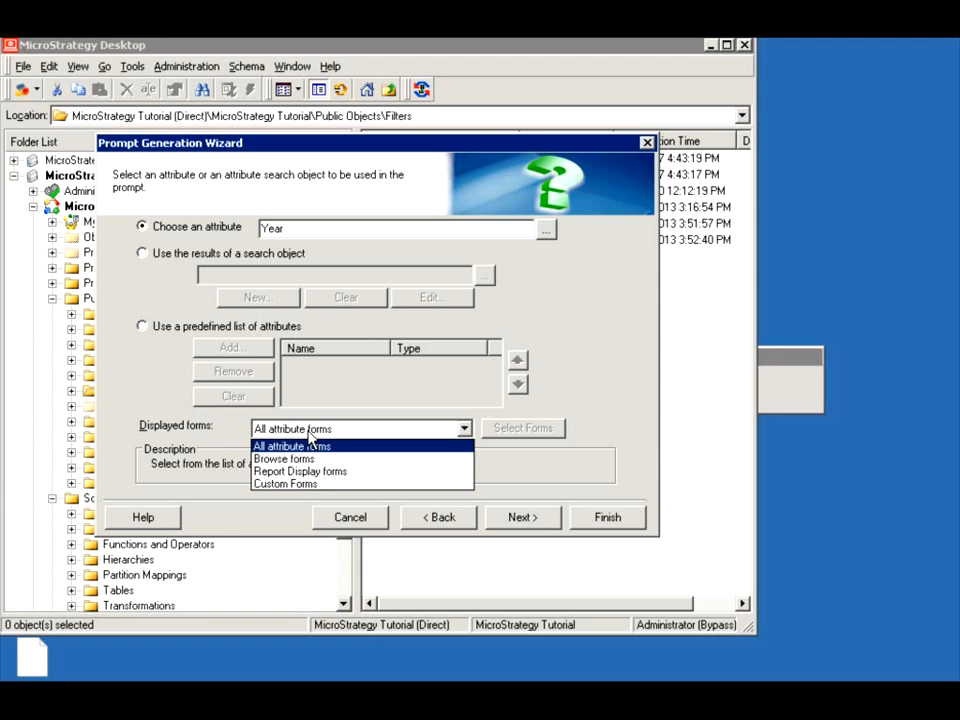
left_click(310, 434)
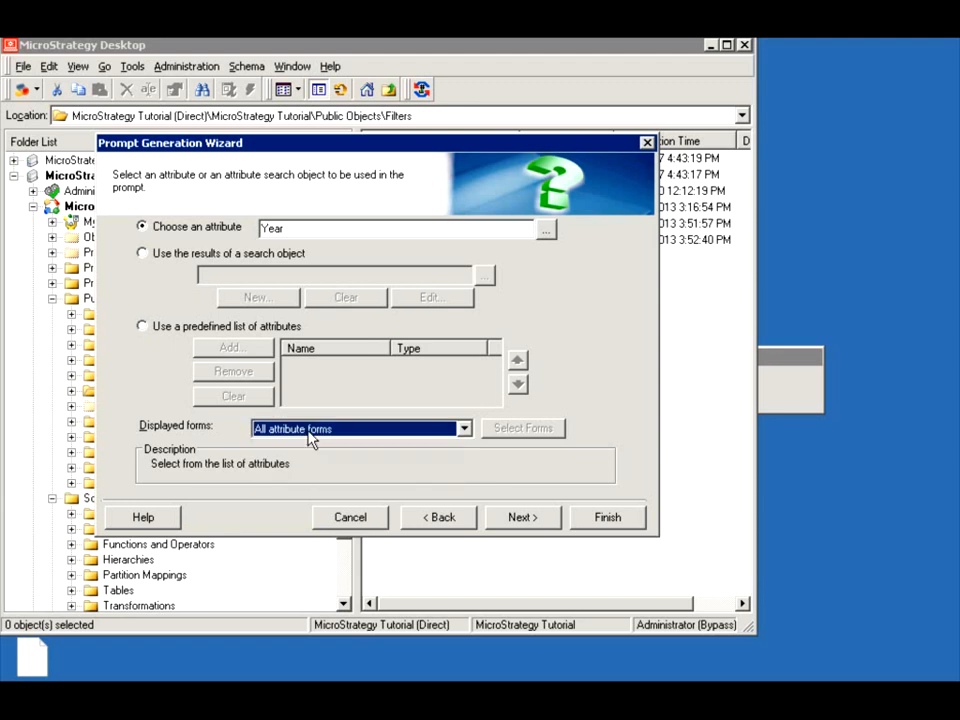
left_click(524, 518)
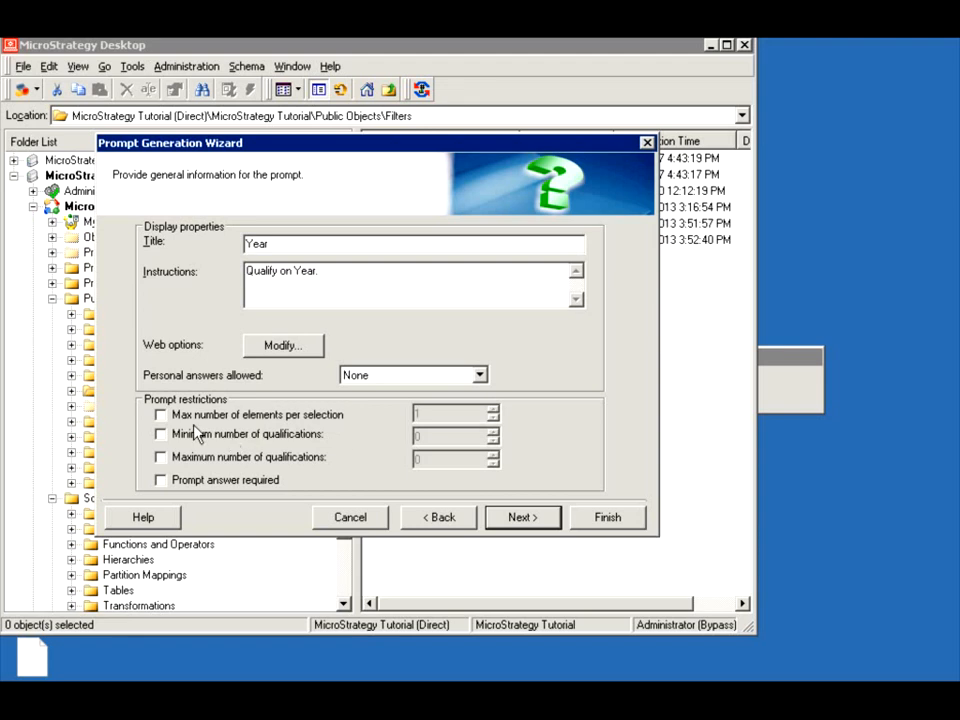
Restrict the prompt to a maximum of 2 elements per selection and save it in Filters as "Qualification on Year"
left_click(160, 414)
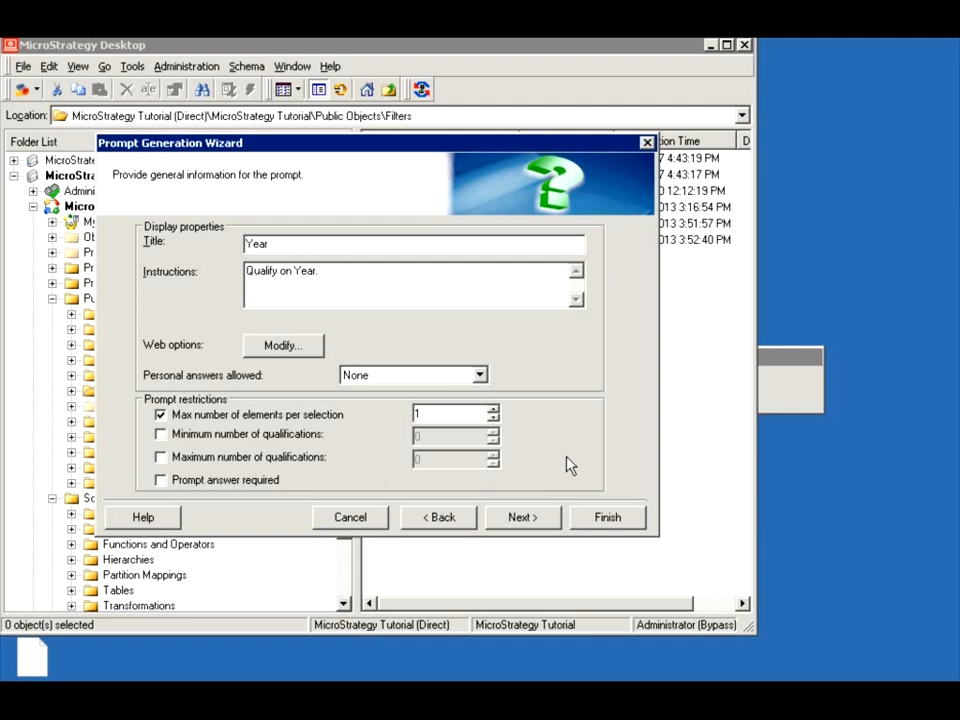
left_click(494, 412)
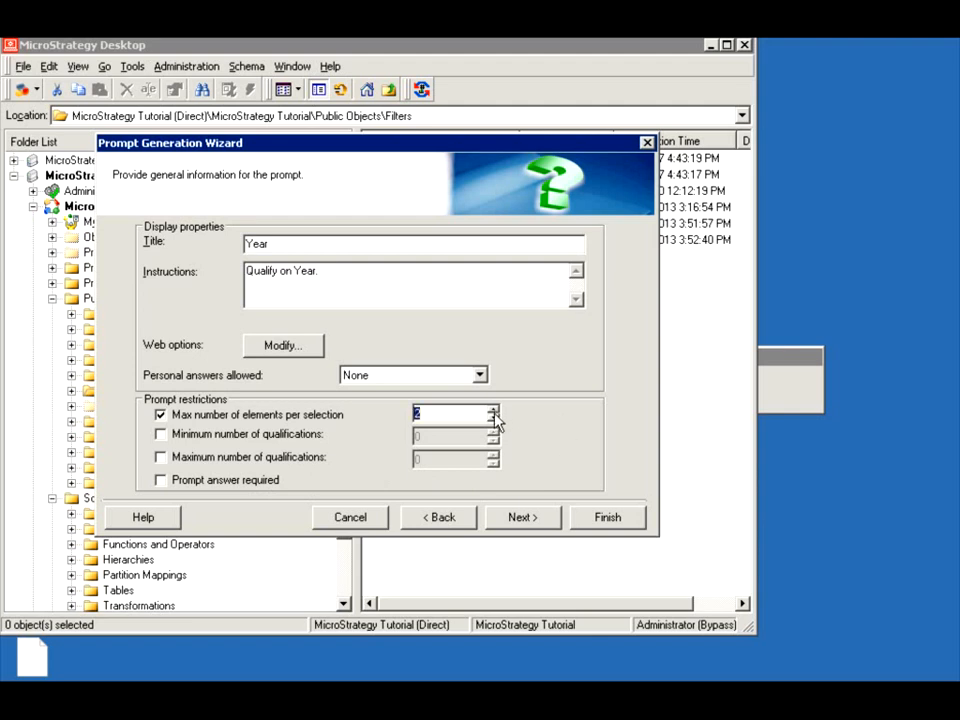
left_click(612, 518)
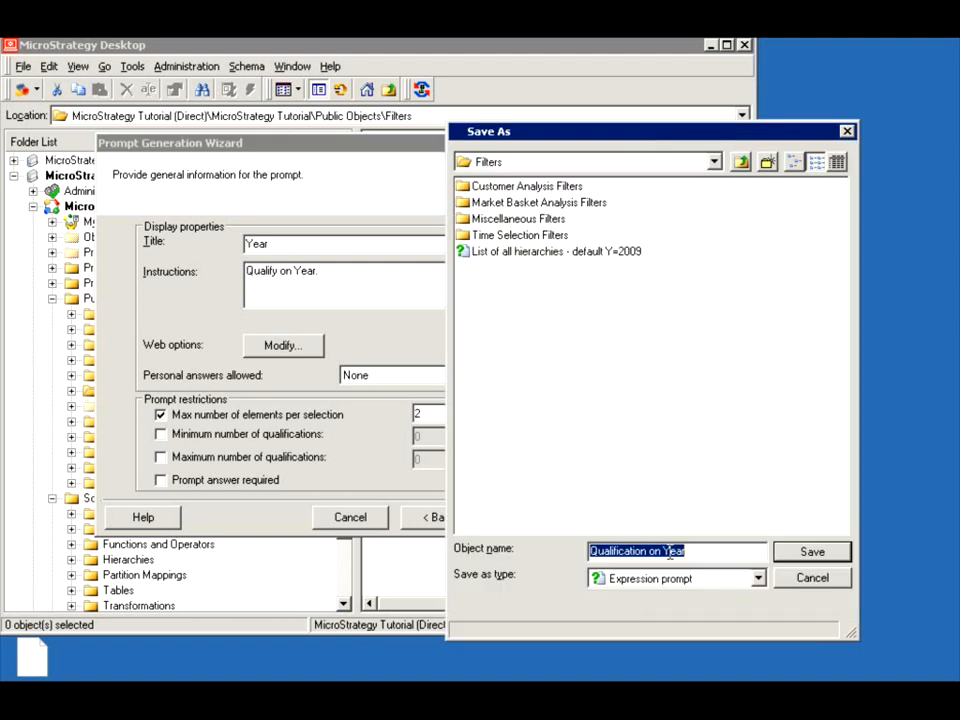
left_click(810, 553)
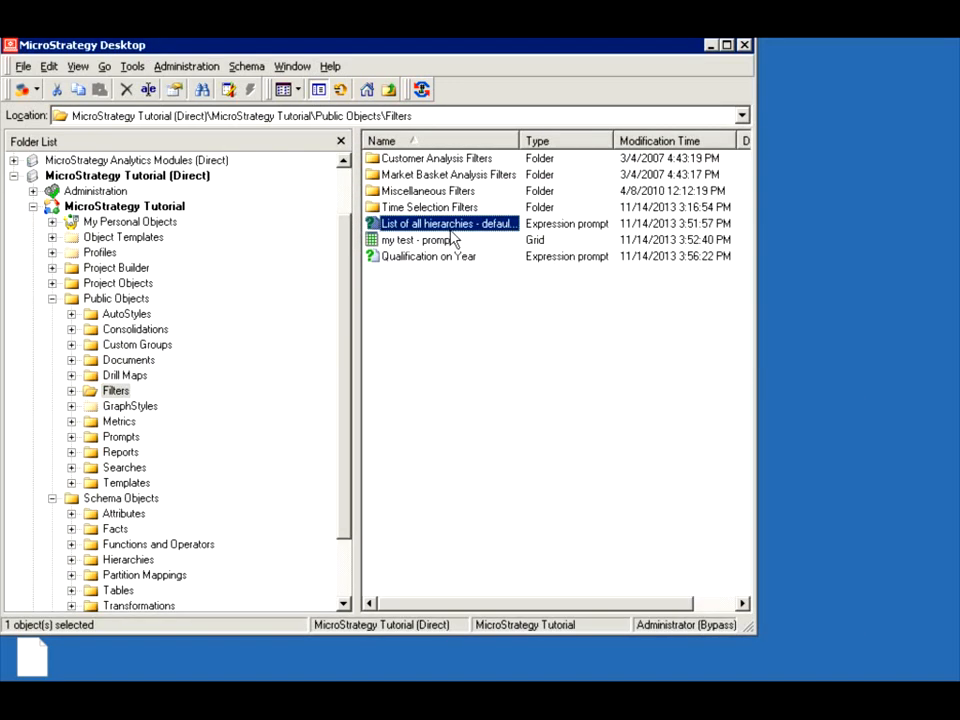
Review the attribute choice in the "Qualification on Year" prompt and open the "my test - prompt" report for editing
double_click(447, 258)
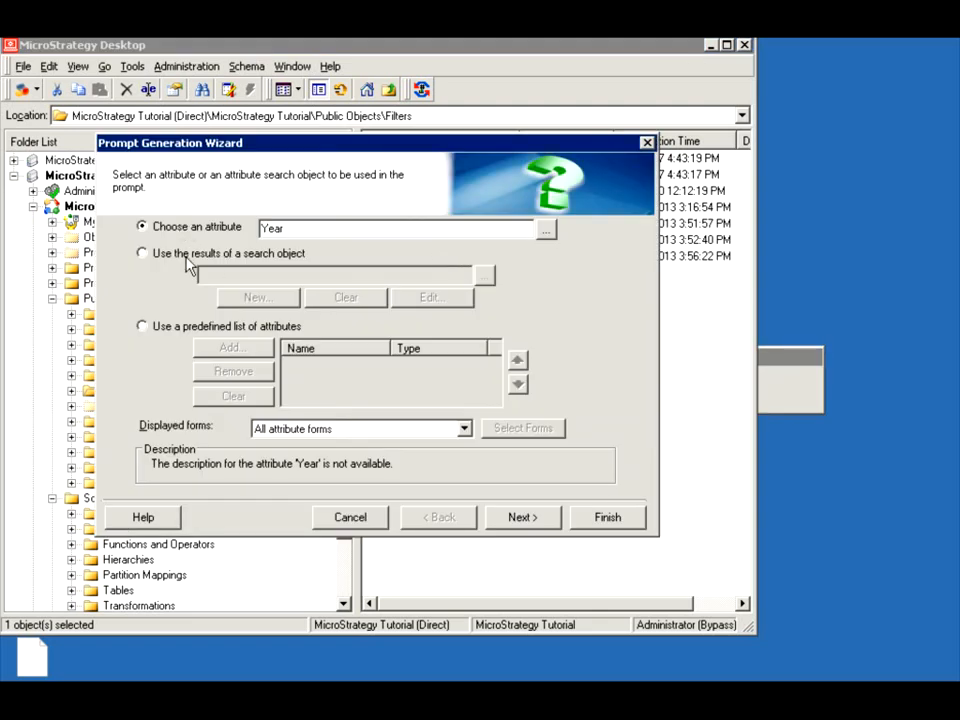
left_click(350, 517)
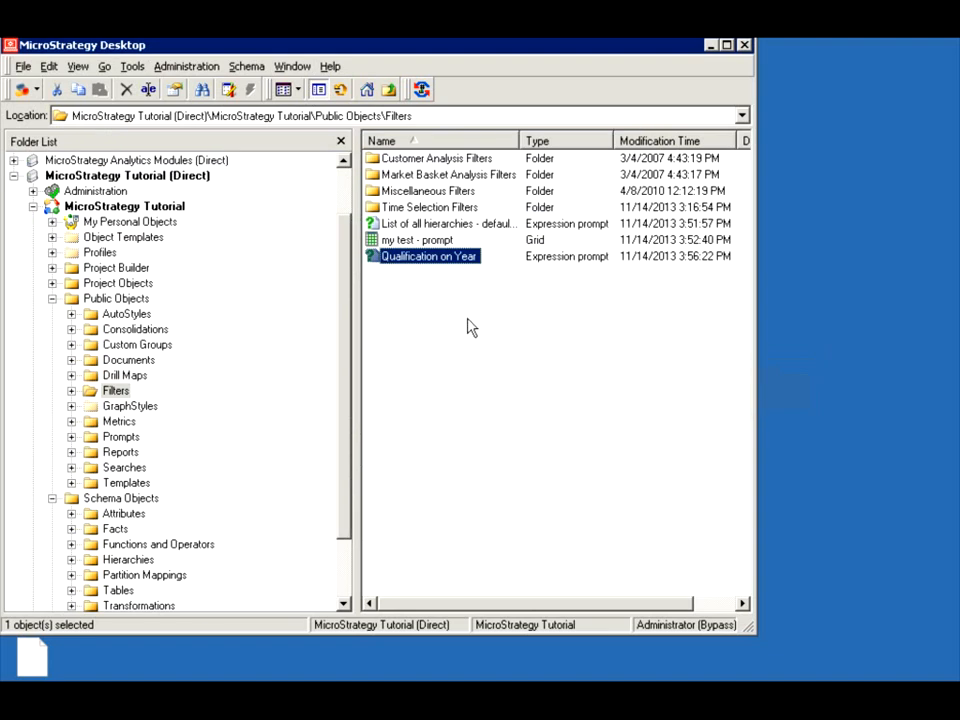
right_click(402, 242)
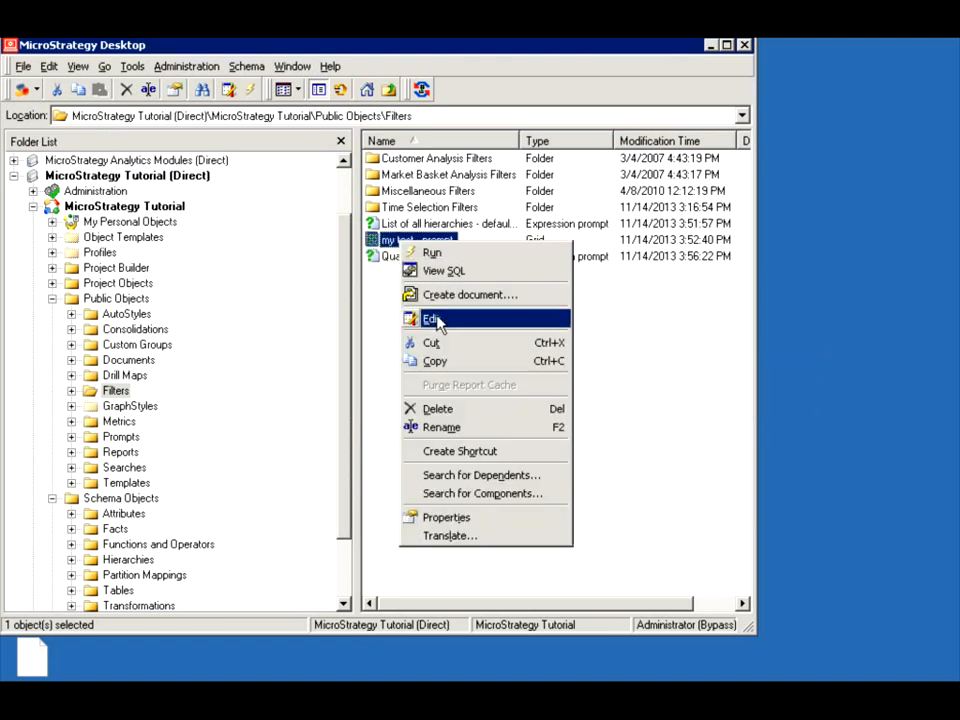
left_click(434, 317)
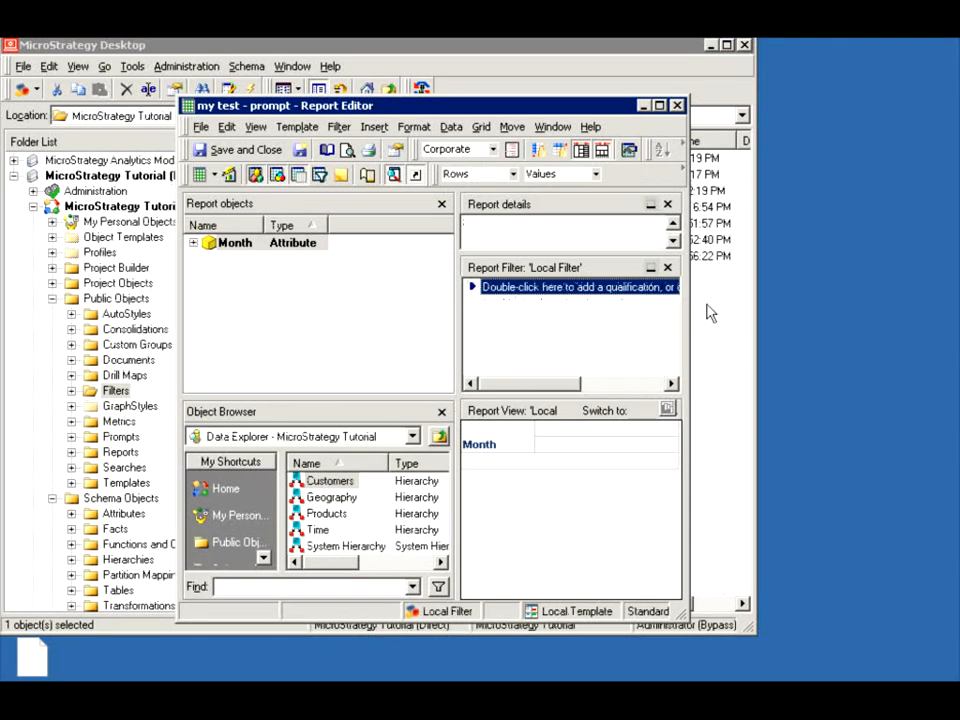
Add the "Qualification on Year" prompt from the Filters folder to the report's local filter and enlarge the report editor window
left_click_drag(365, 105, 542, 160)
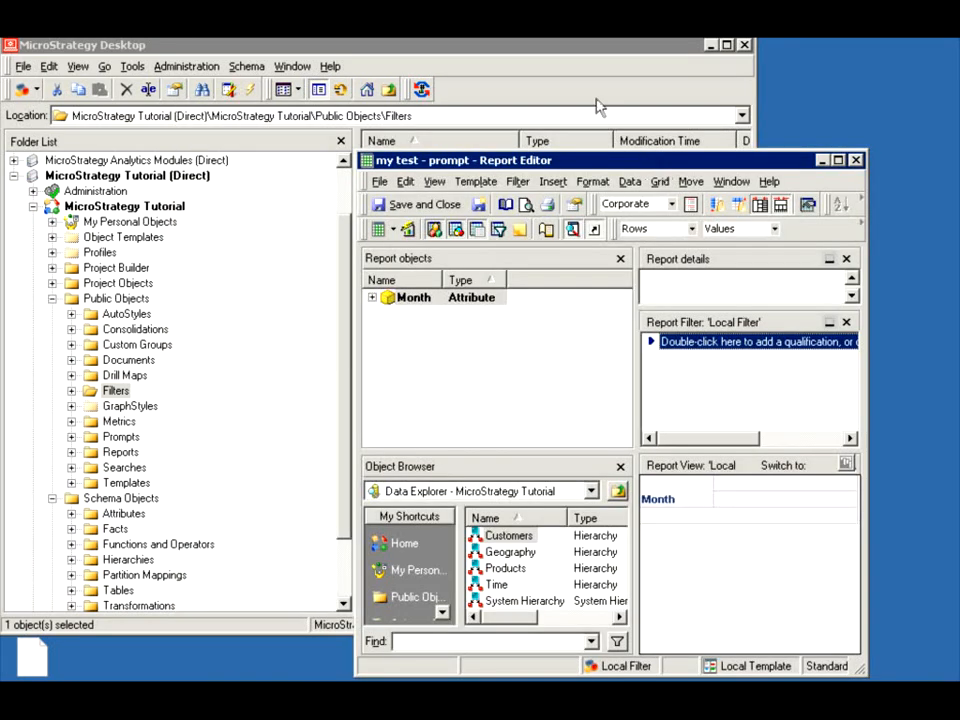
left_click(597, 107)
left_click(420, 256)
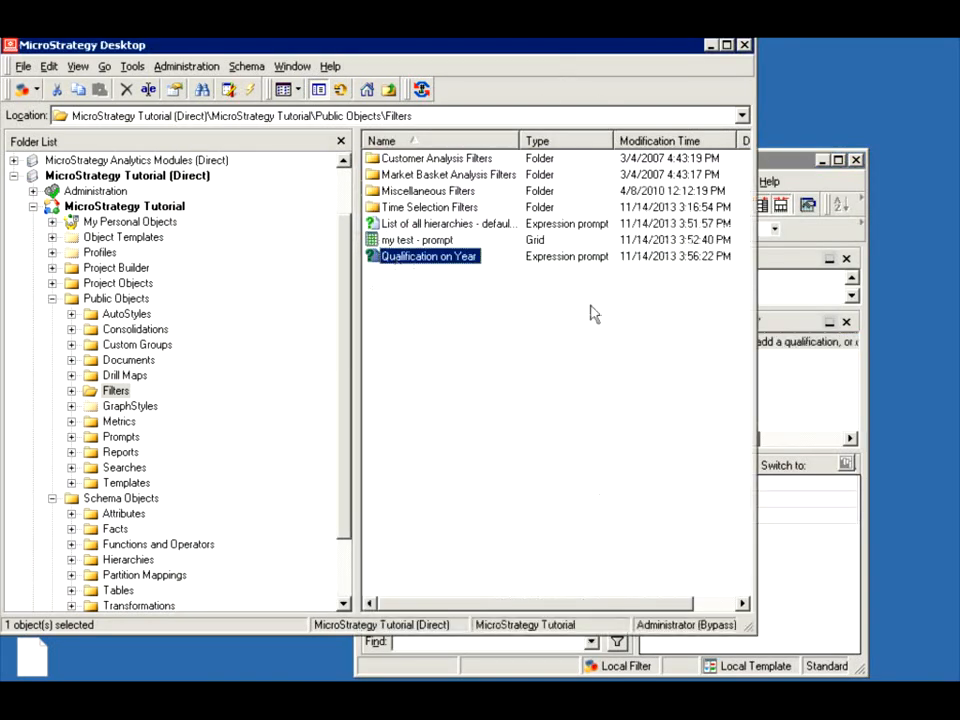
left_click_drag(430, 256, 776, 360)
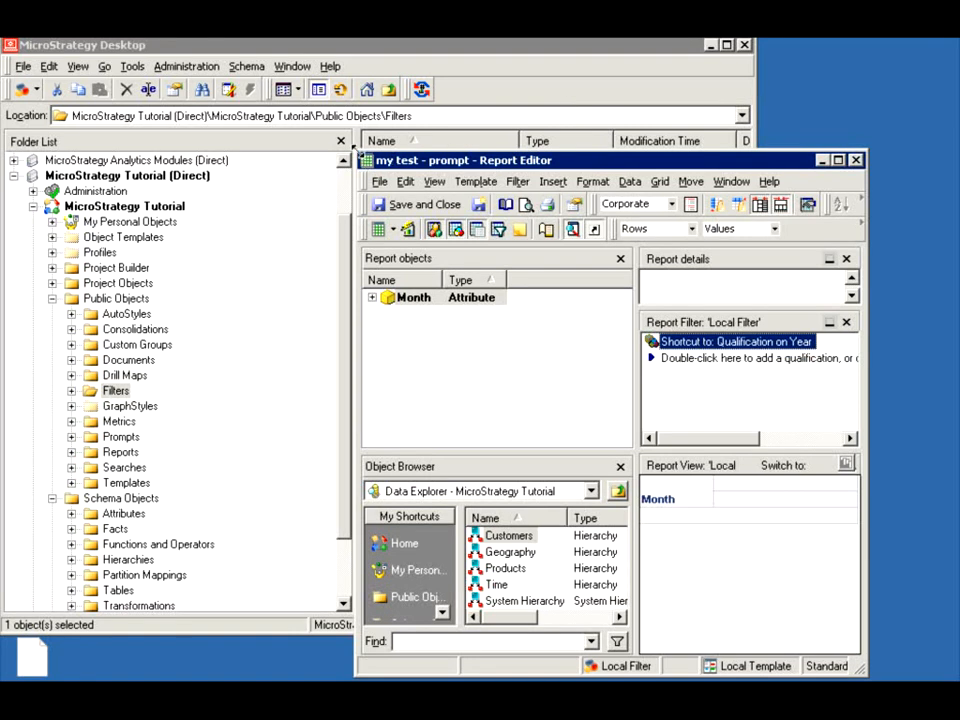
left_click_drag(353, 149, 264, 93)
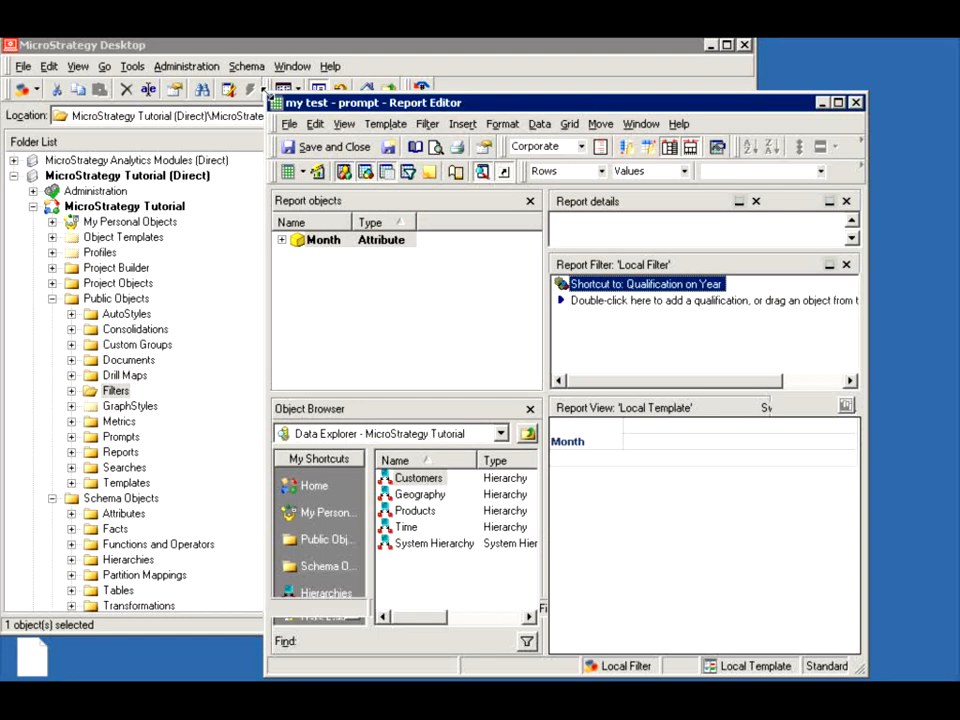
Run the report and keep the Year prompt's qualification on the ID form, compared against a Value
left_click(288, 172)
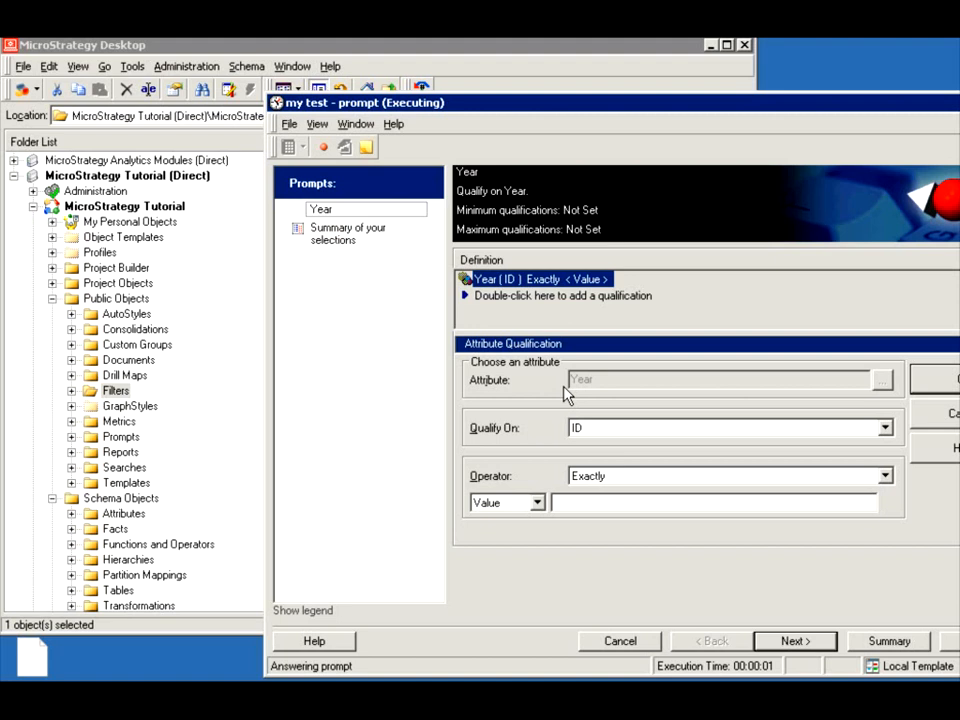
left_click(885, 427)
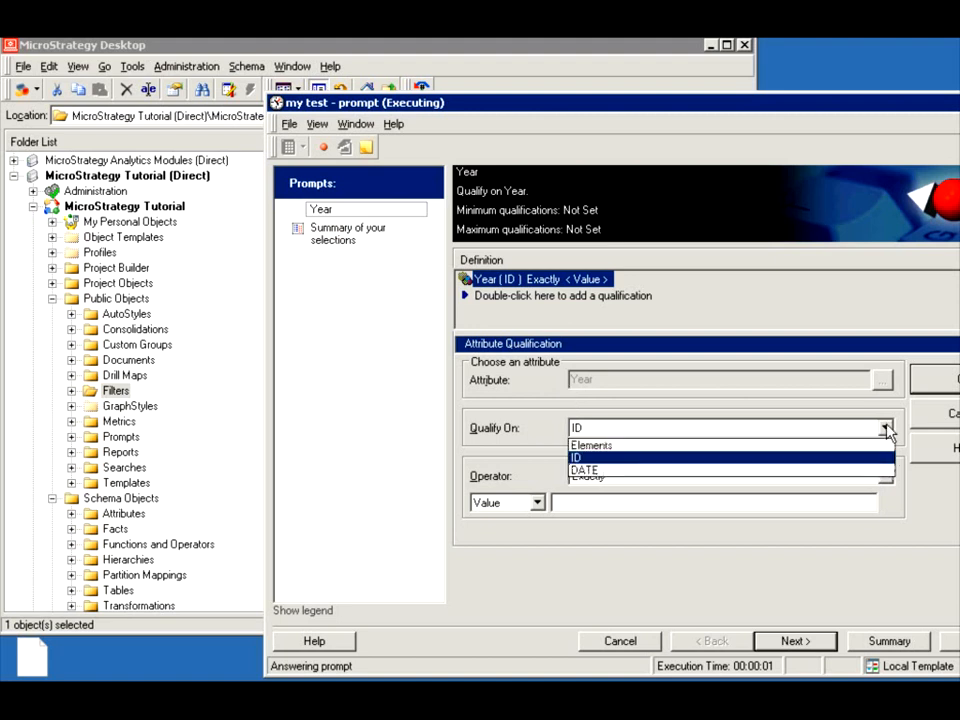
left_click(605, 458)
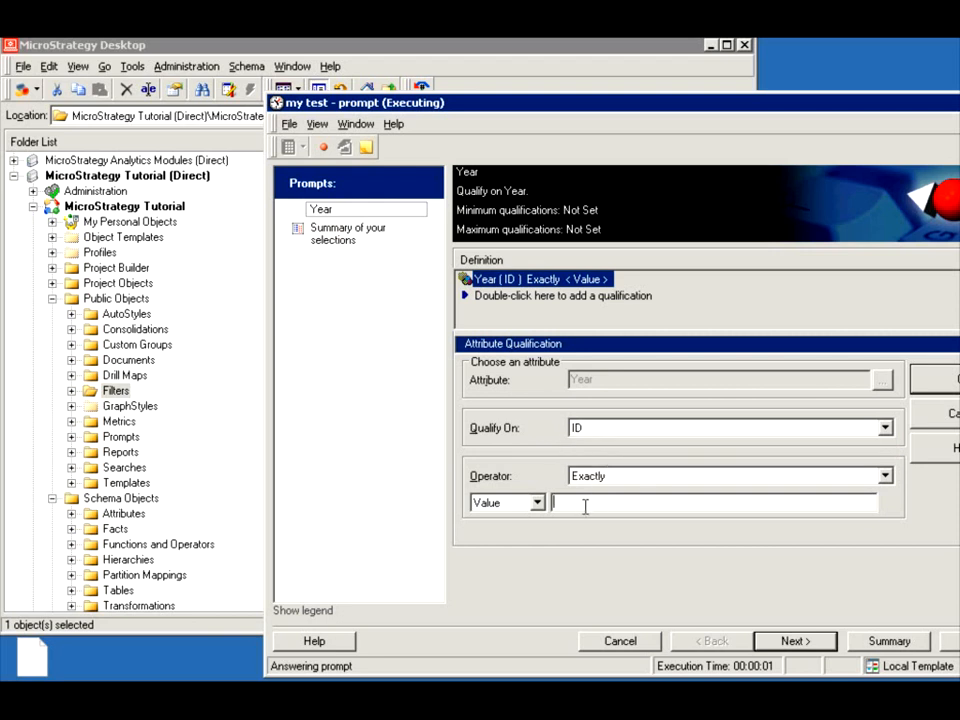
left_click(538, 505)
left_click(538, 505)
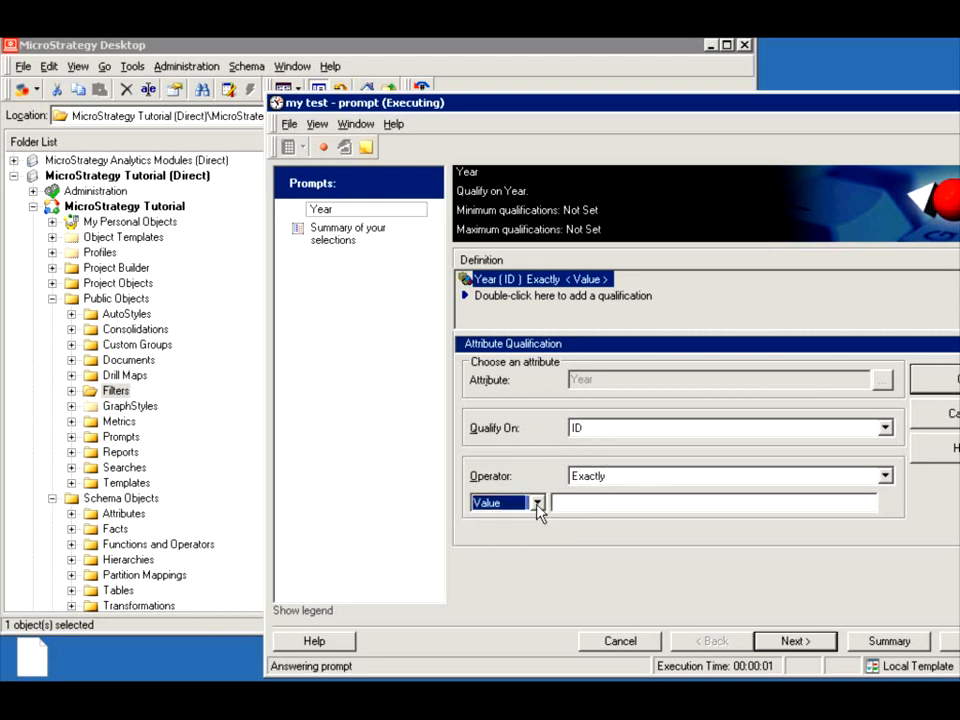
left_click(538, 505)
left_click(535, 519)
left_click(537, 504)
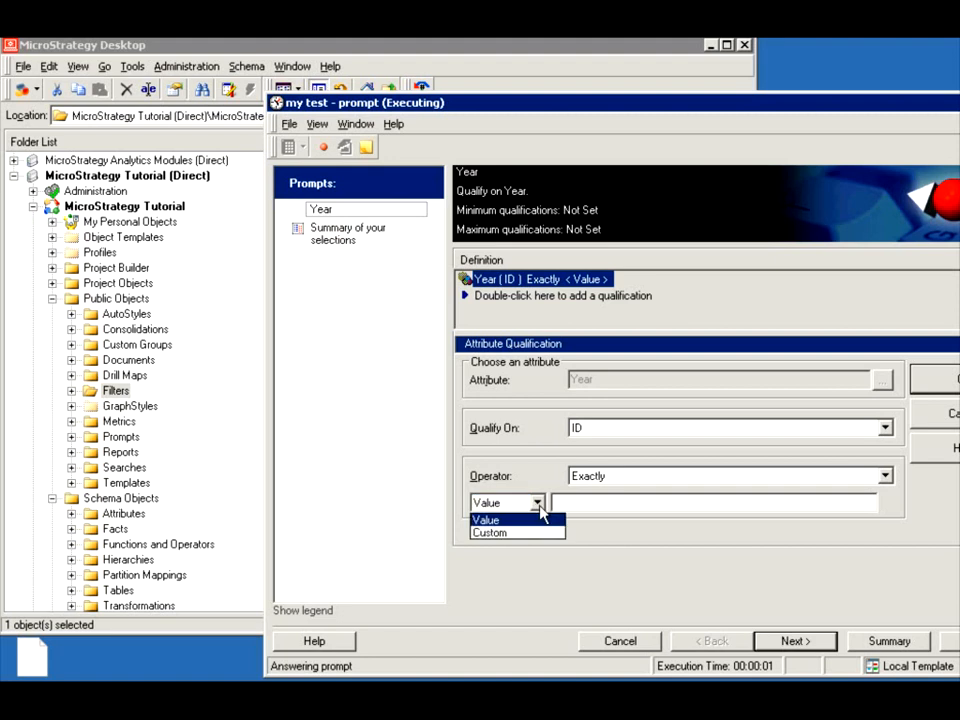
Answer the prompt with the operator "Greater than" and the value 2009, and finish it to execute the report
left_click(634, 479)
left_click(634, 479)
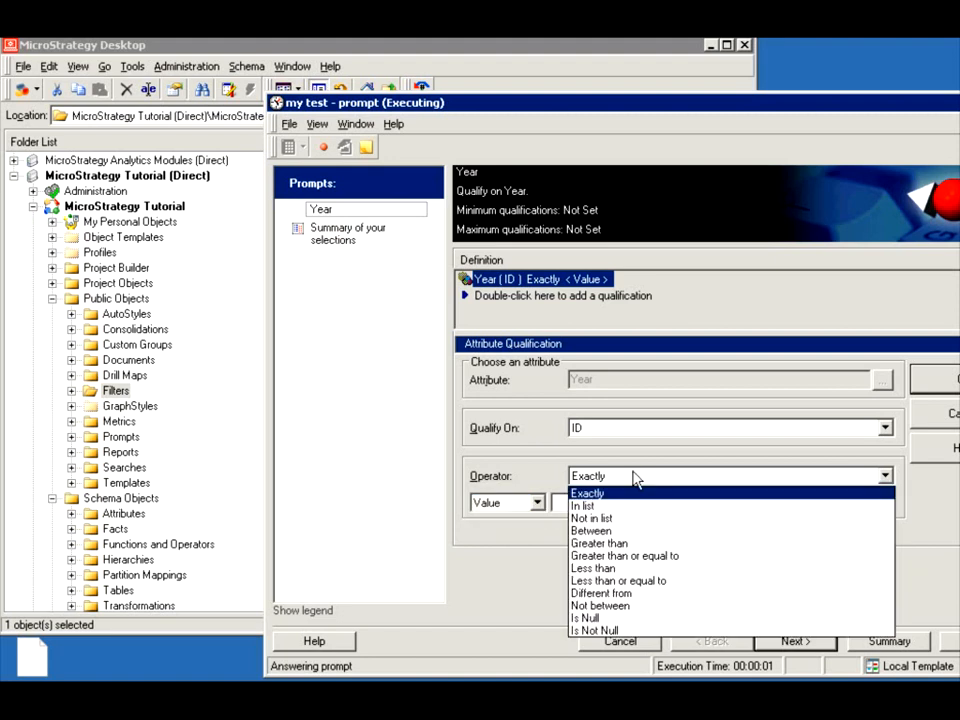
left_click(600, 543)
left_click(564, 502)
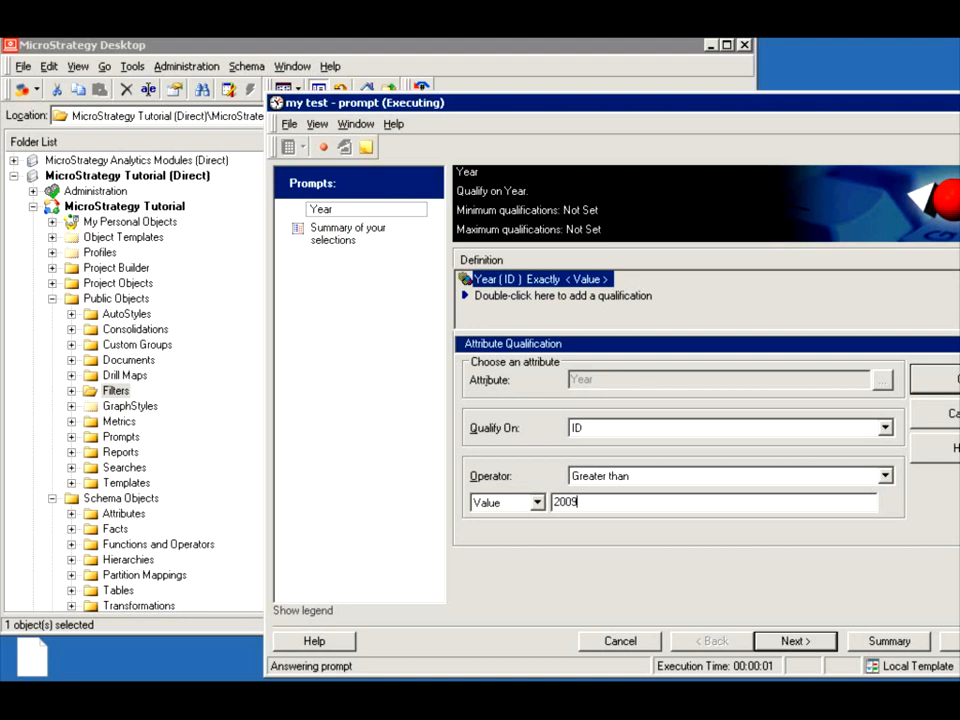
left_click_drag(805, 107, 632, 96)
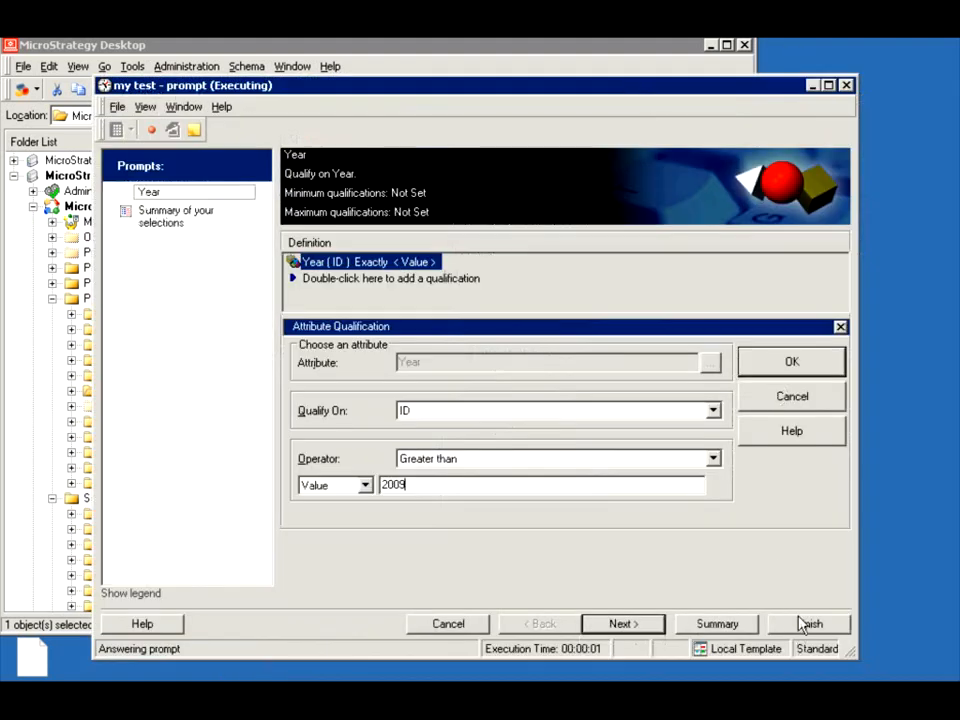
left_click(807, 625)
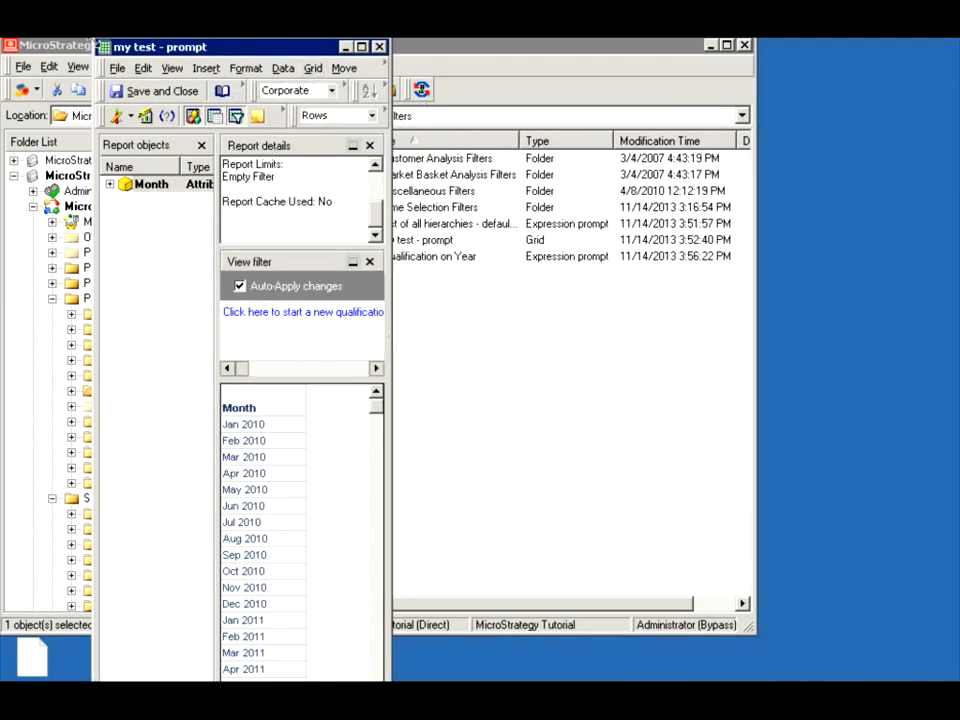
Reposition and enlarge the report window and look through the whole list of returned months
left_click_drag(93, 45, 70, 182)
left_click_drag(135, 190, 127, 57)
left_click_drag(378, 589, 519, 618)
left_click(509, 578)
left_click(509, 579)
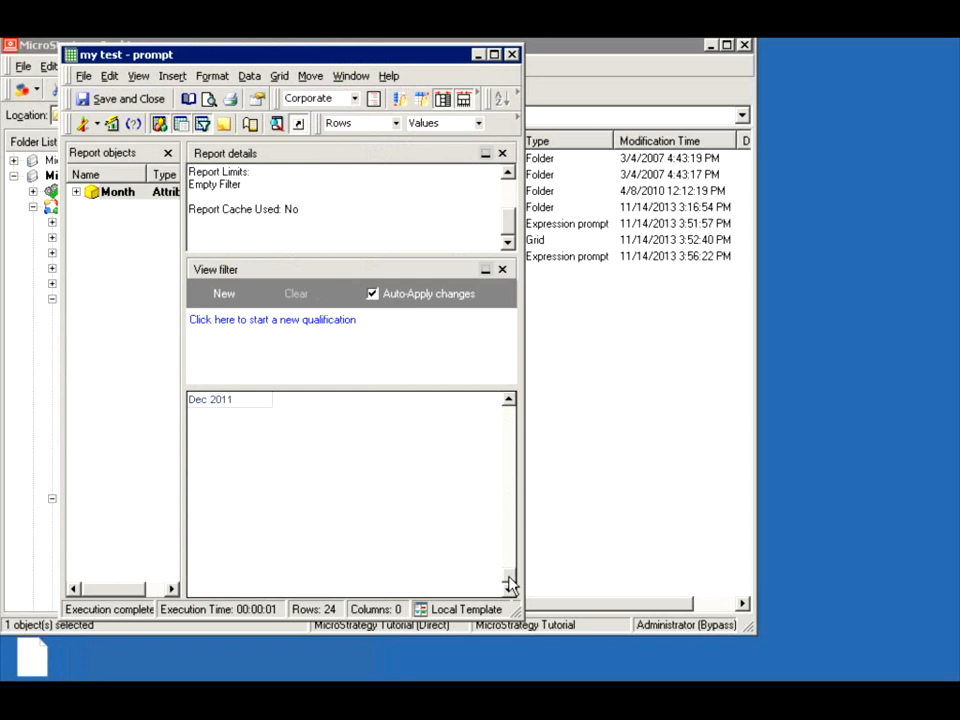
left_click_drag(509, 535, 506, 411)
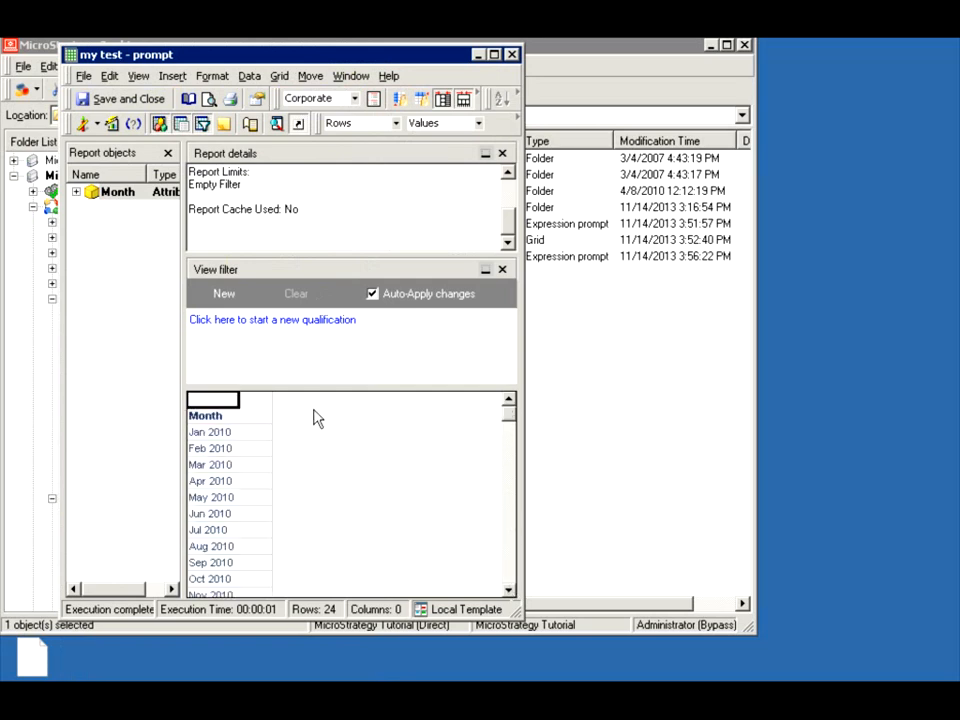
Show the report's SQL, examine the Year condition in the where clause, and close the report
left_click(98, 123)
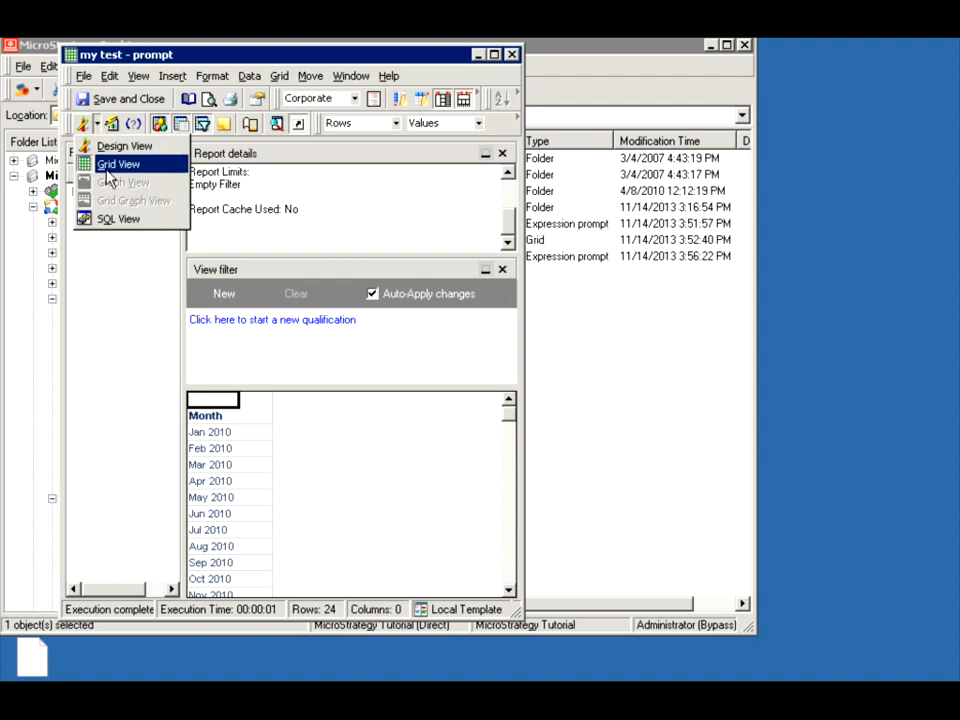
left_click(124, 219)
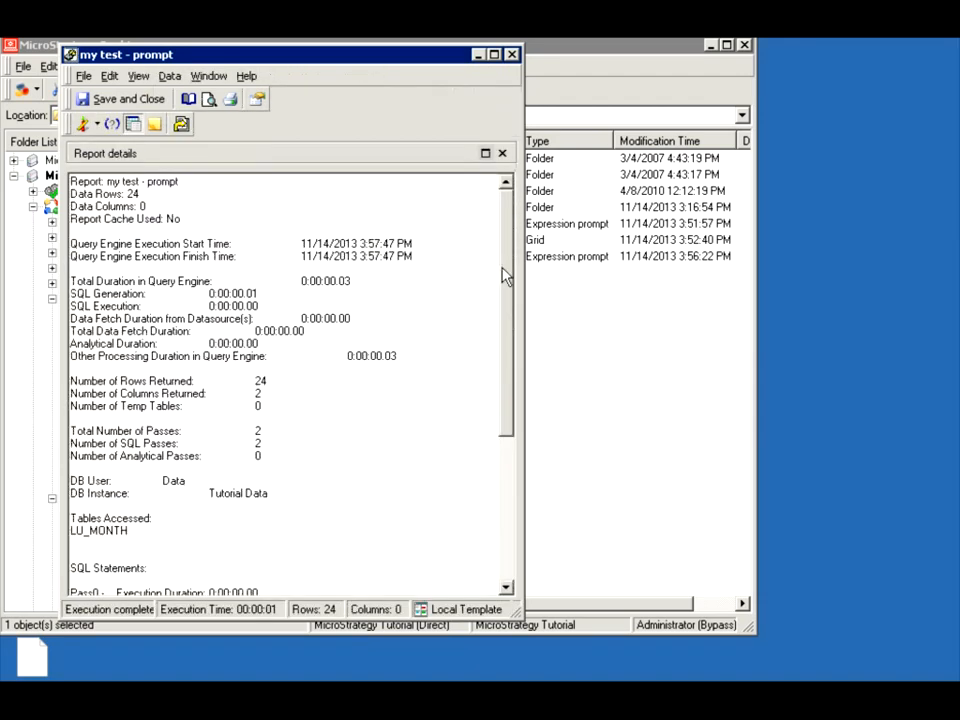
left_click_drag(506, 274, 508, 419)
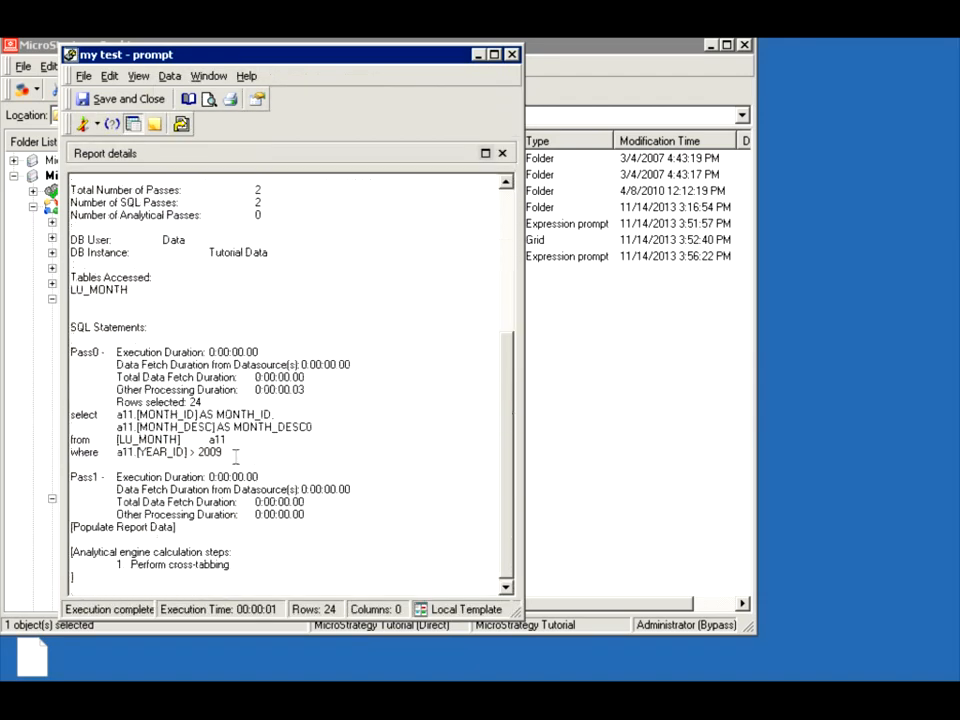
left_click_drag(236, 455, 118, 456)
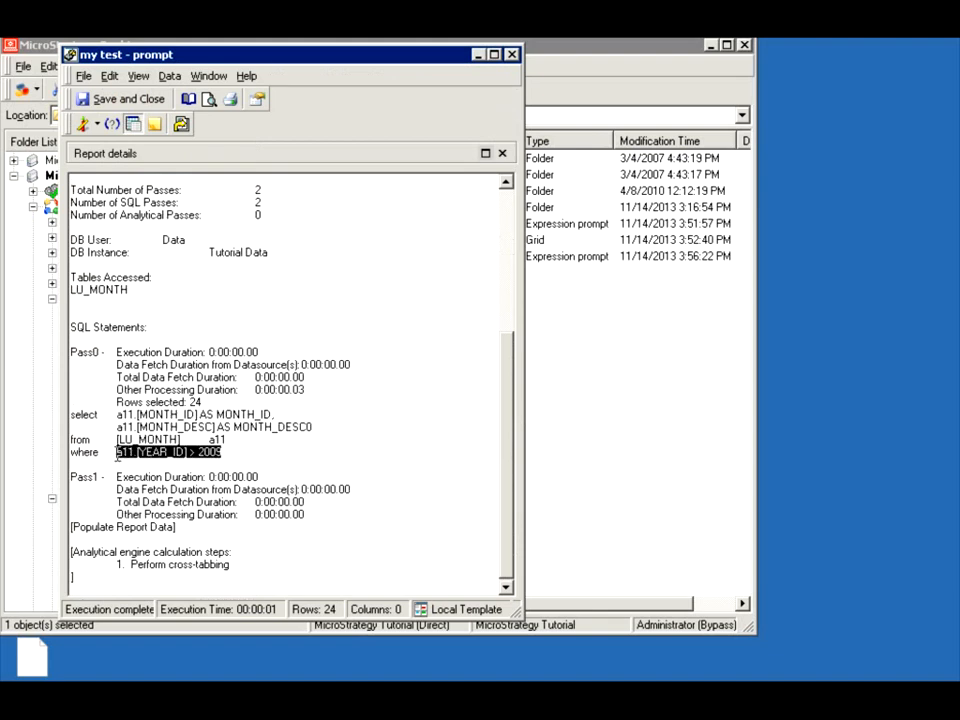
left_click(511, 54)
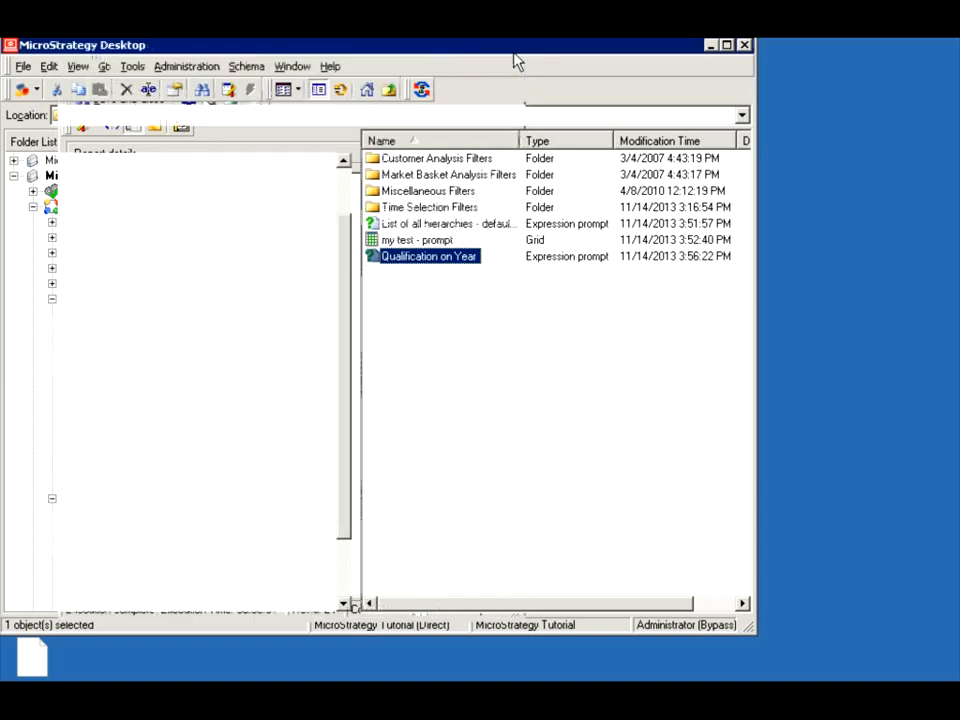
Change the "Qualification on Year" prompt to use a predefined list of the attributes Year and Month, and save it
double_click(420, 258)
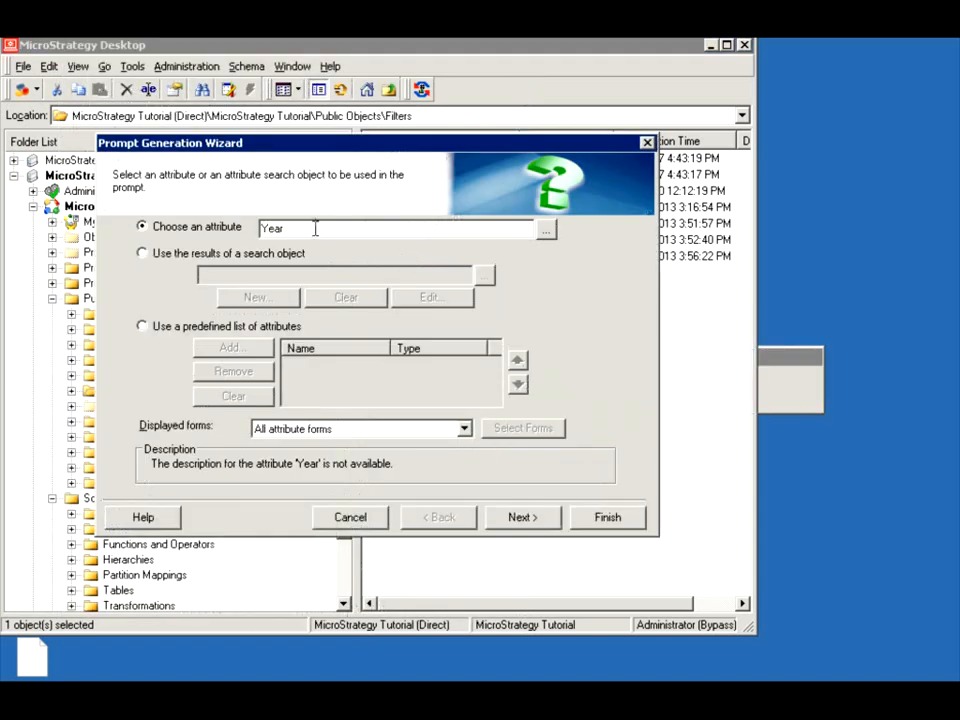
left_click(143, 327)
left_click(222, 347)
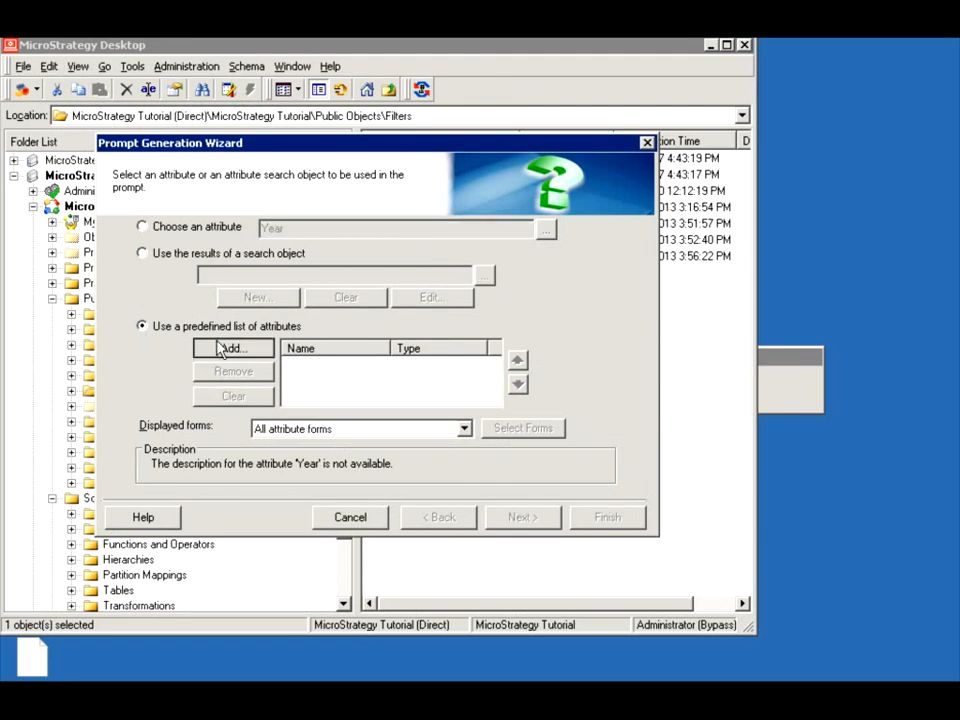
left_click(400, 373)
double_click(397, 373)
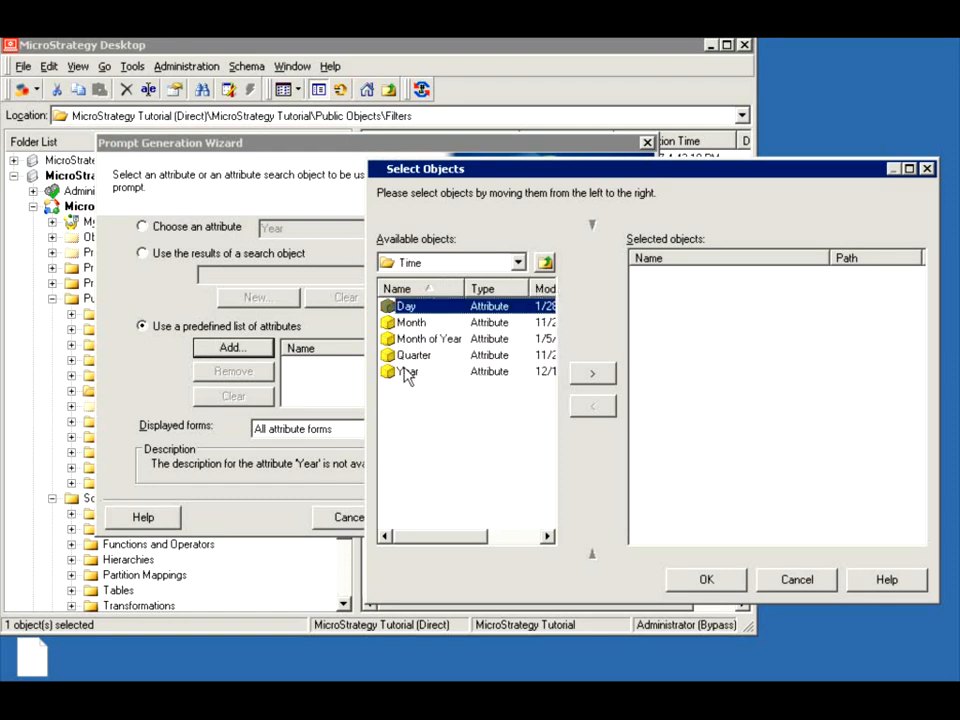
double_click(404, 373)
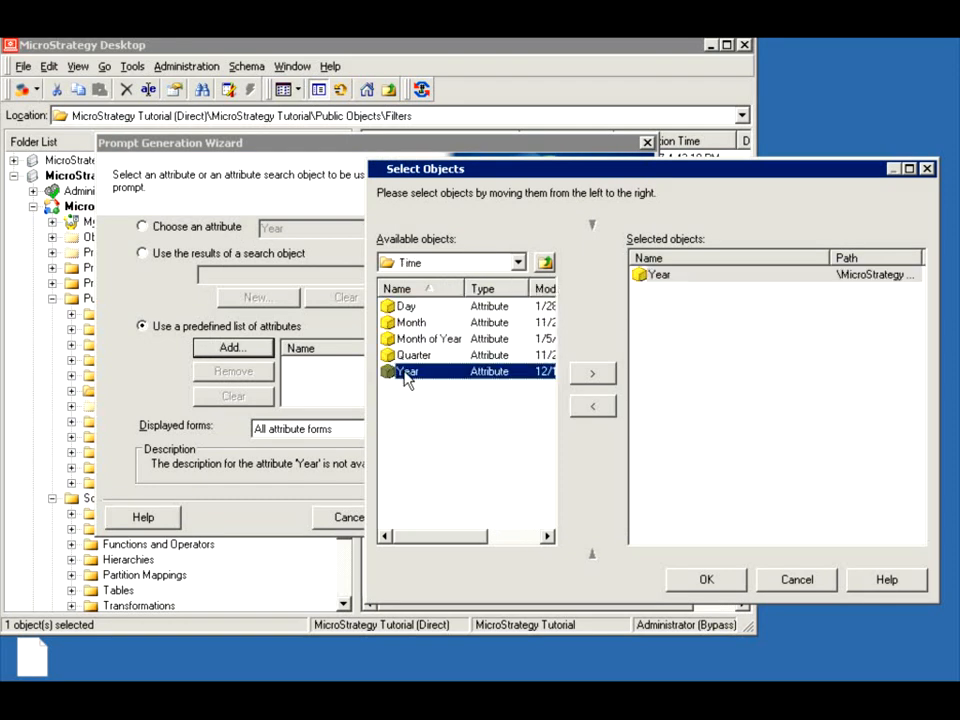
double_click(410, 322)
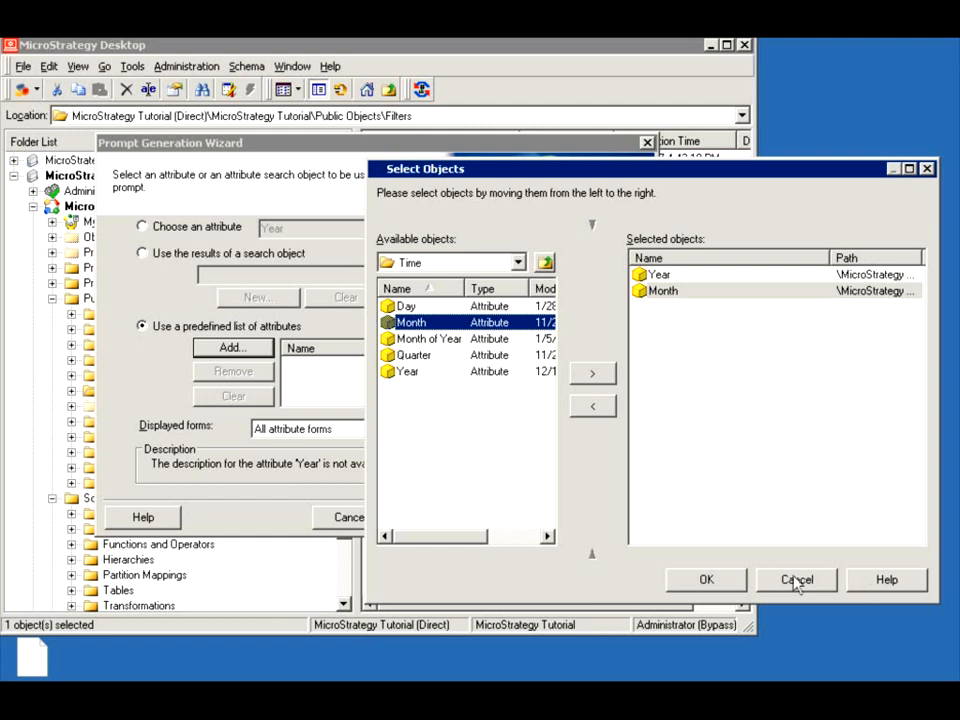
left_click(707, 580)
left_click(594, 522)
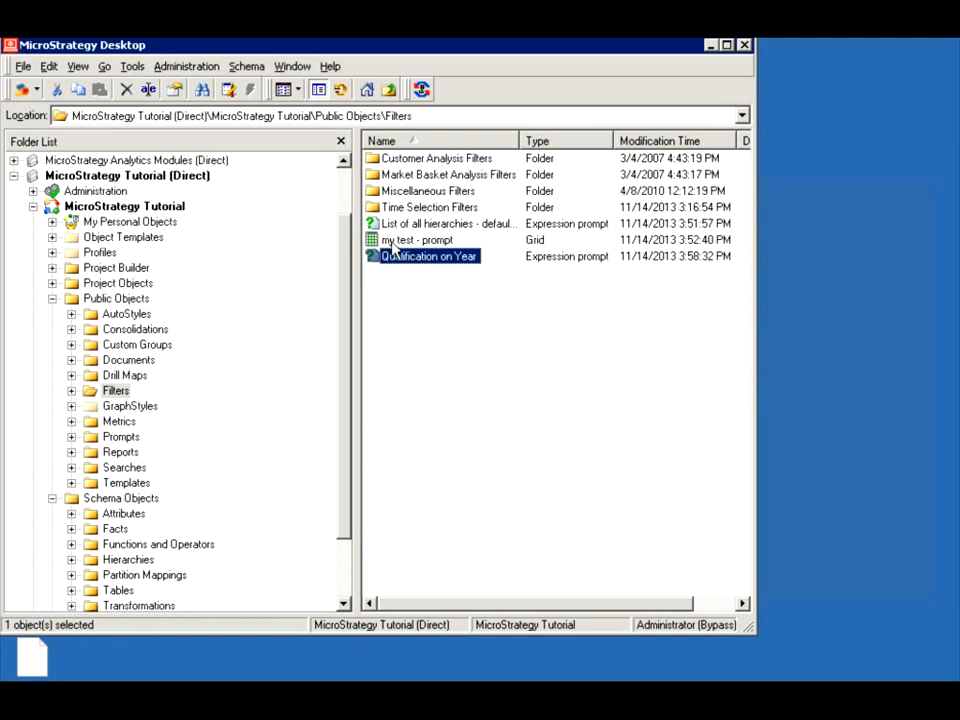
Open the "my test - prompt" report for editing and place its editor so the Filters folder's objects stay reachable beside it
right_click(392, 244)
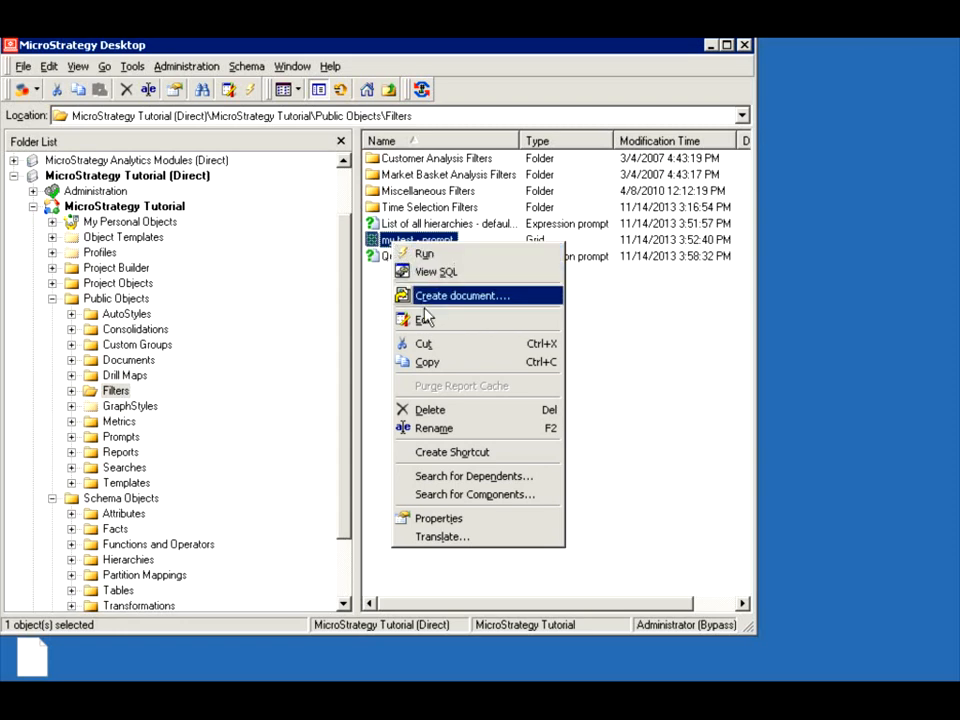
left_click(426, 317)
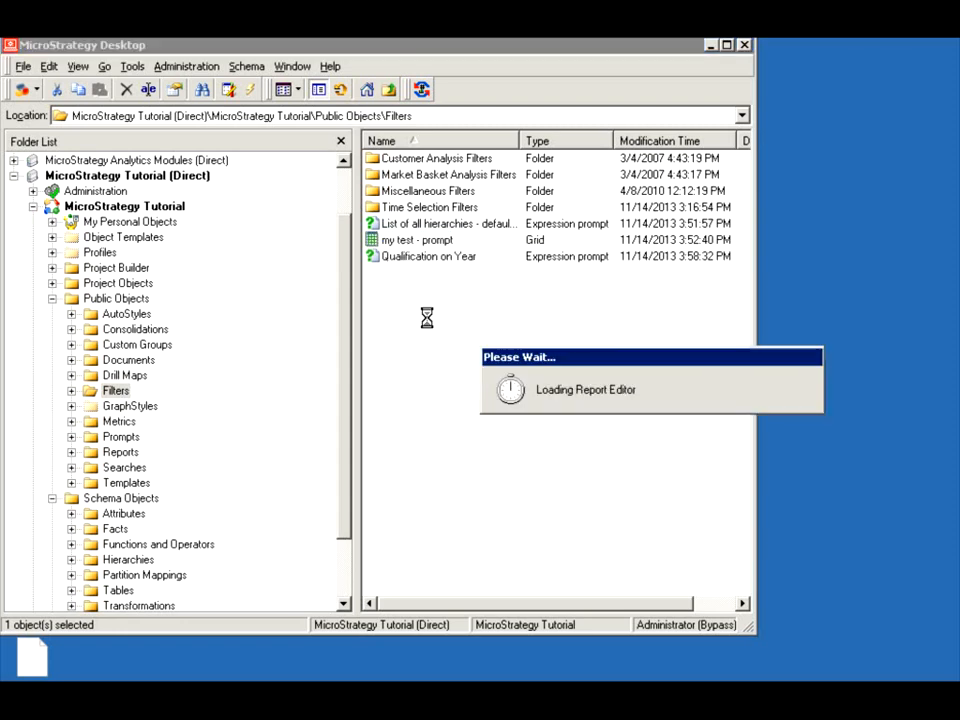
left_click_drag(440, 237, 279, 486)
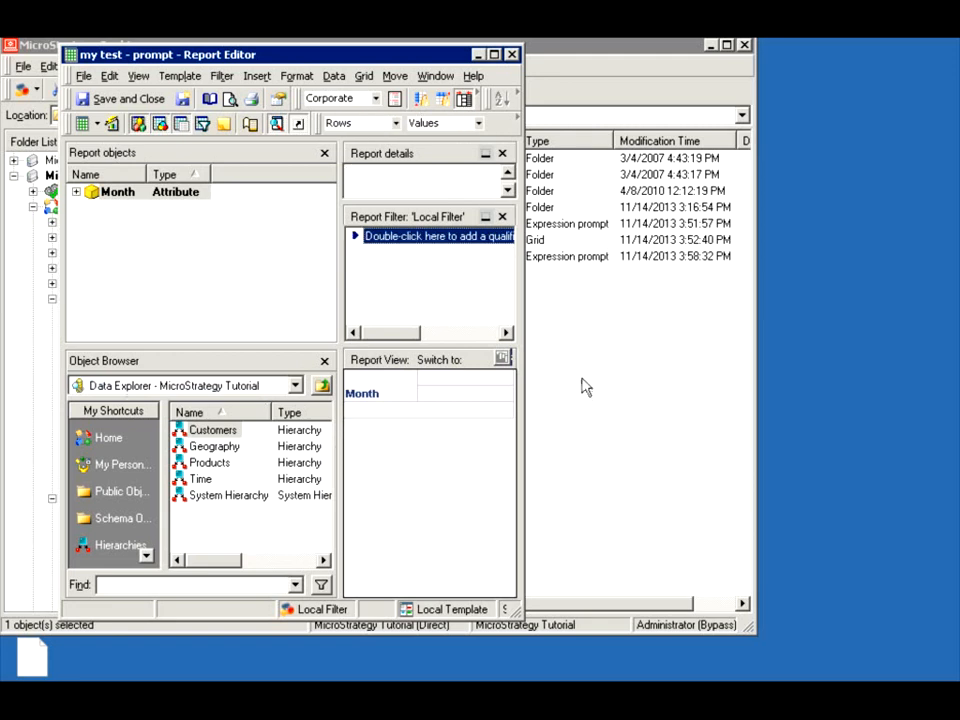
left_click(583, 388)
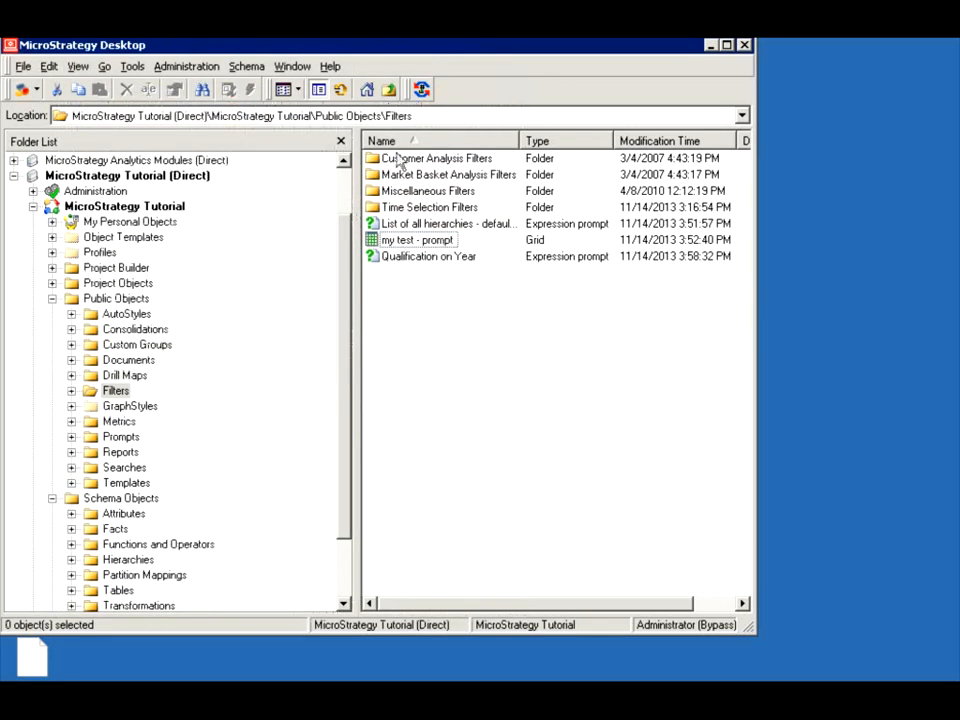
left_click_drag(362, 50, 338, 68)
left_click(341, 50)
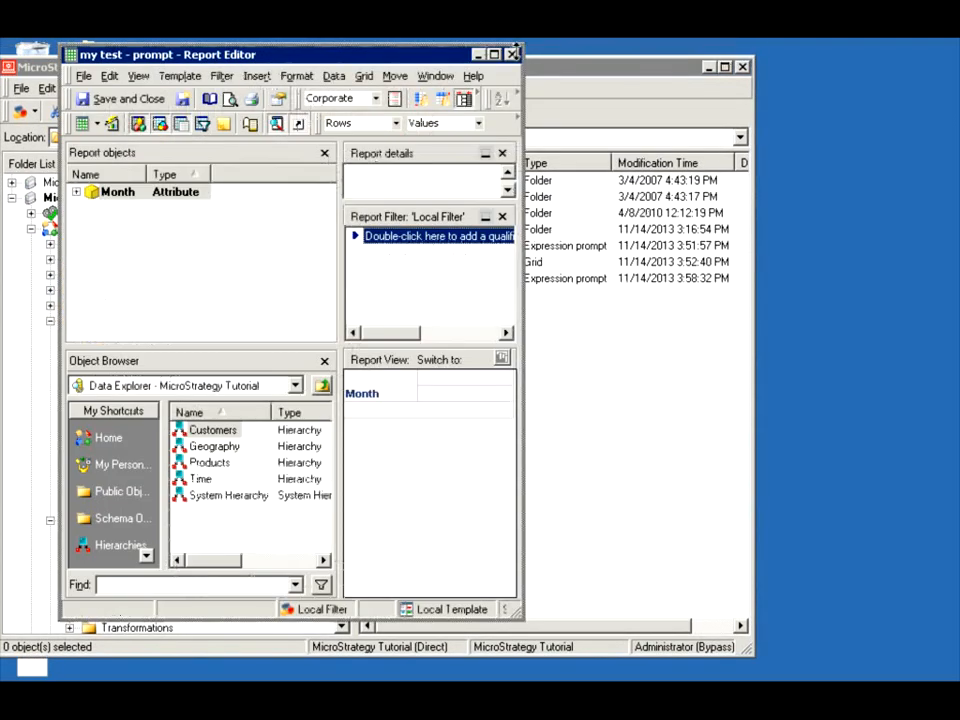
mouse_move(514, 46)
left_mouse_down()
mouse_move(587, 57)
mouse_move(516, 41)
left_mouse_up()
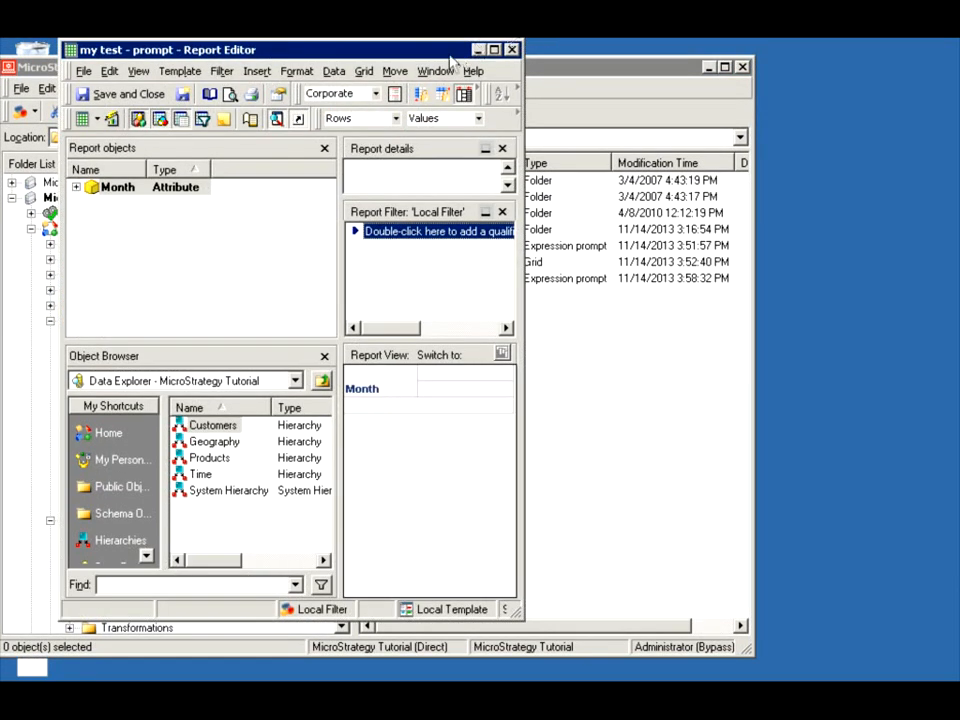
left_click_drag(448, 56, 784, 69)
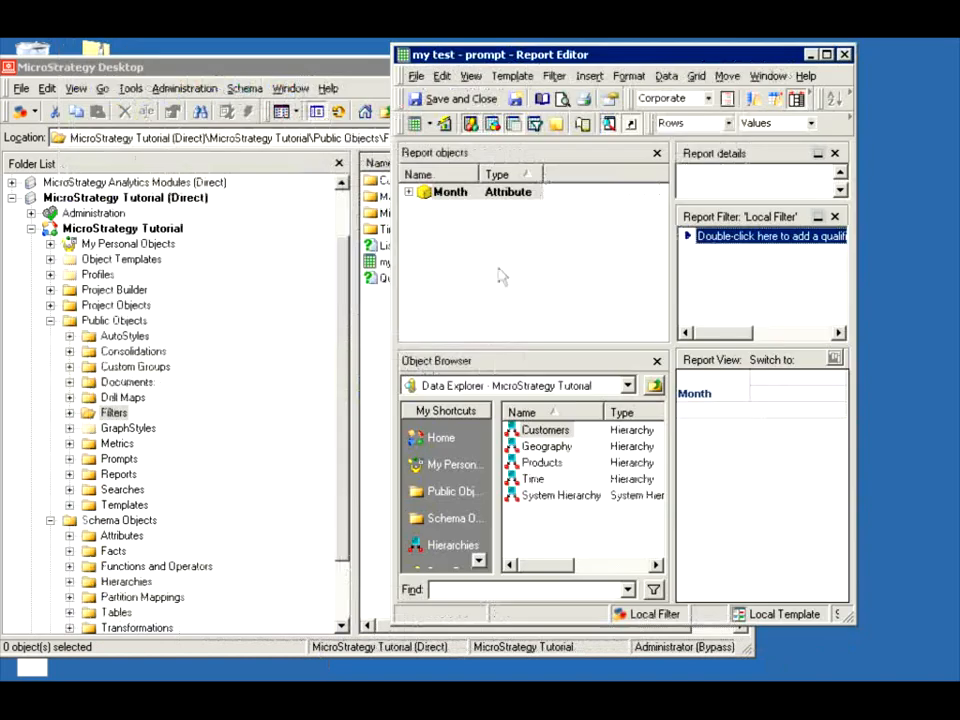
Add the "Qualification on Year" prompt to the report filter, and save and close the report
left_click(377, 320)
left_click_drag(399, 279, 812, 262)
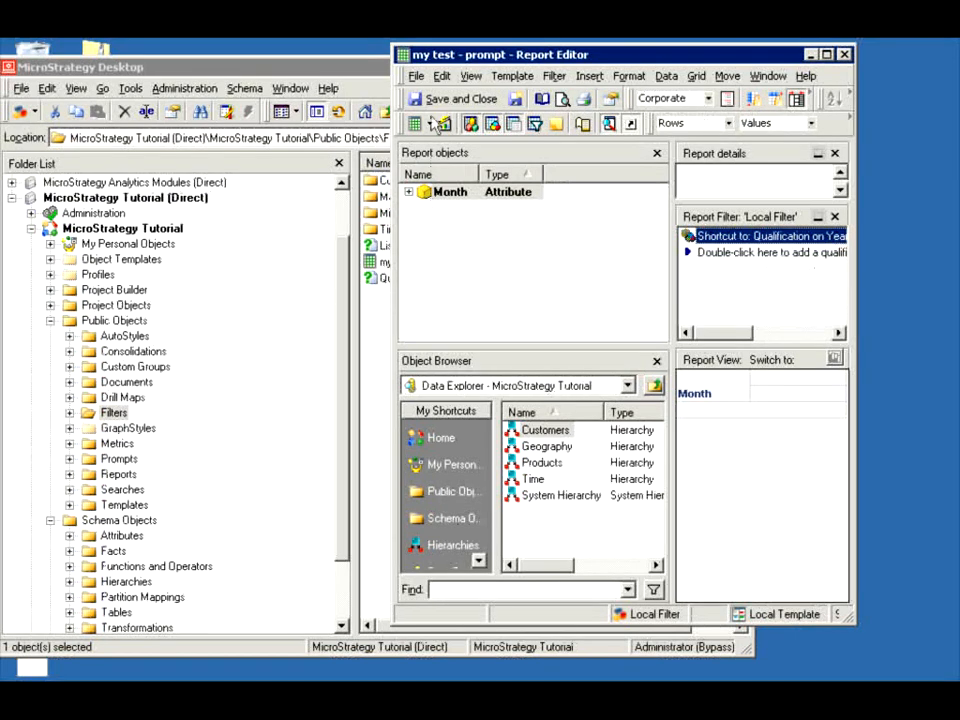
left_click(432, 100)
Run the "my test - prompt" report, check the attributes its prompt offers, choose Year, and cancel the execution and close the report
left_click(392, 262)
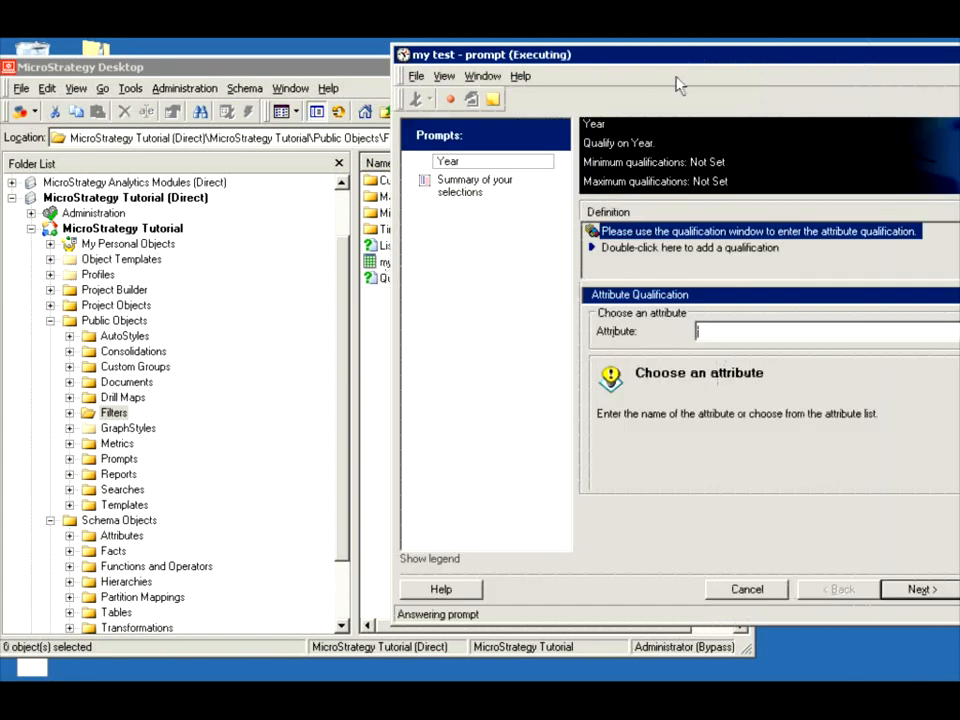
left_click_drag(663, 56, 445, 80)
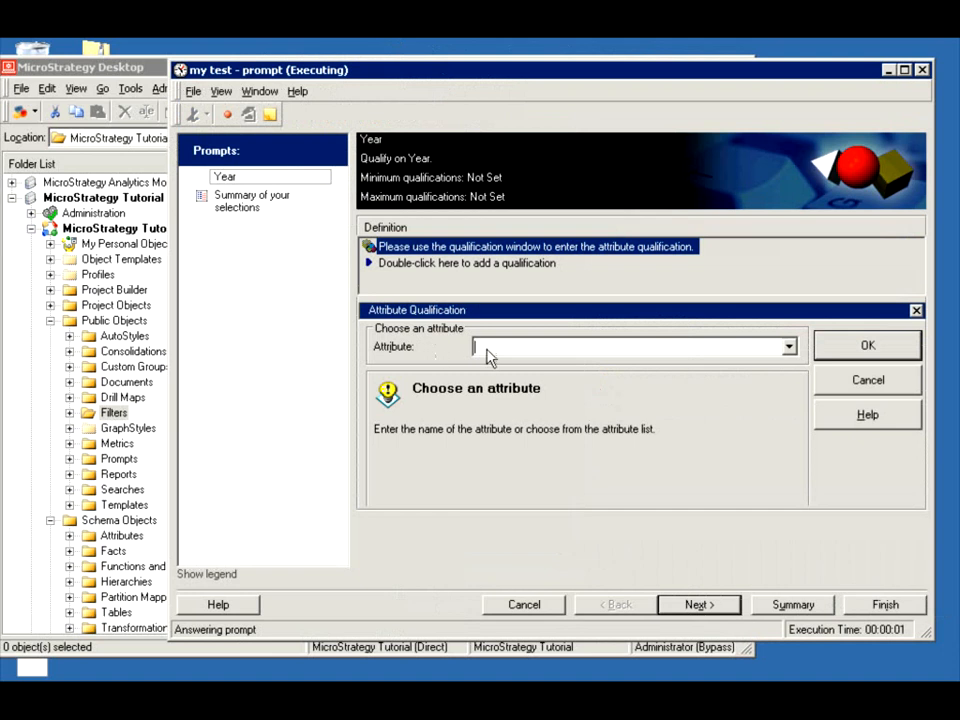
left_click(789, 346)
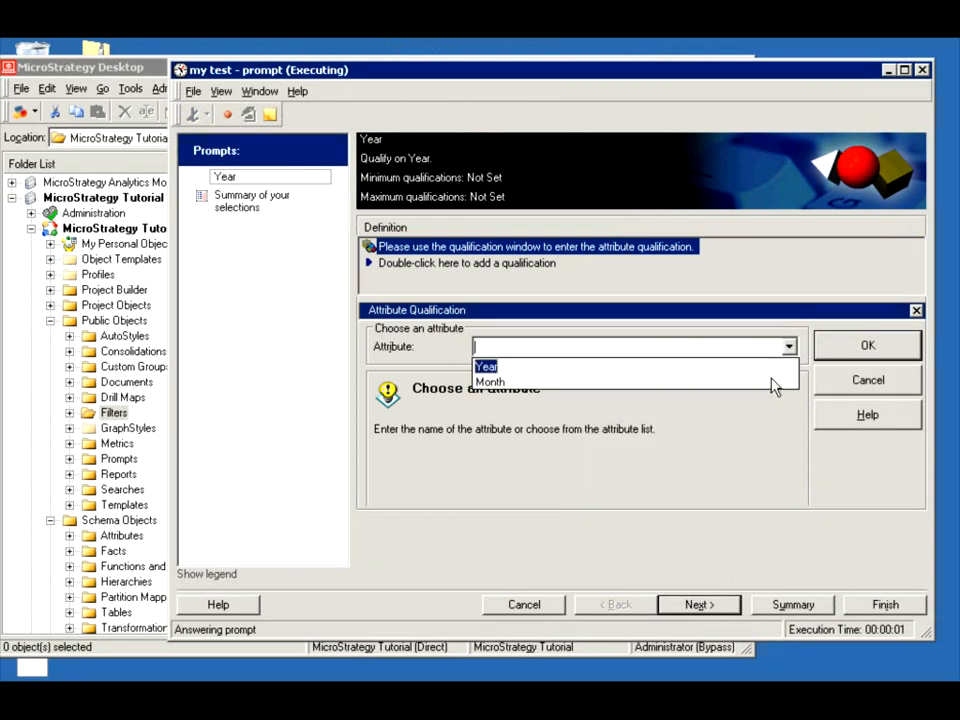
left_click(769, 369)
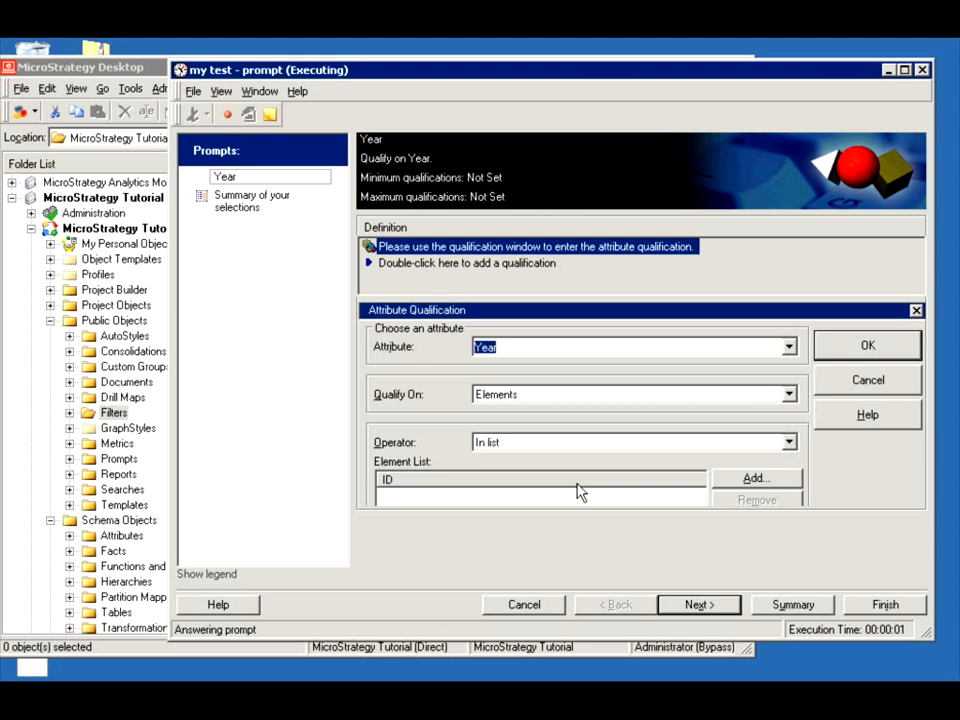
left_click(880, 389)
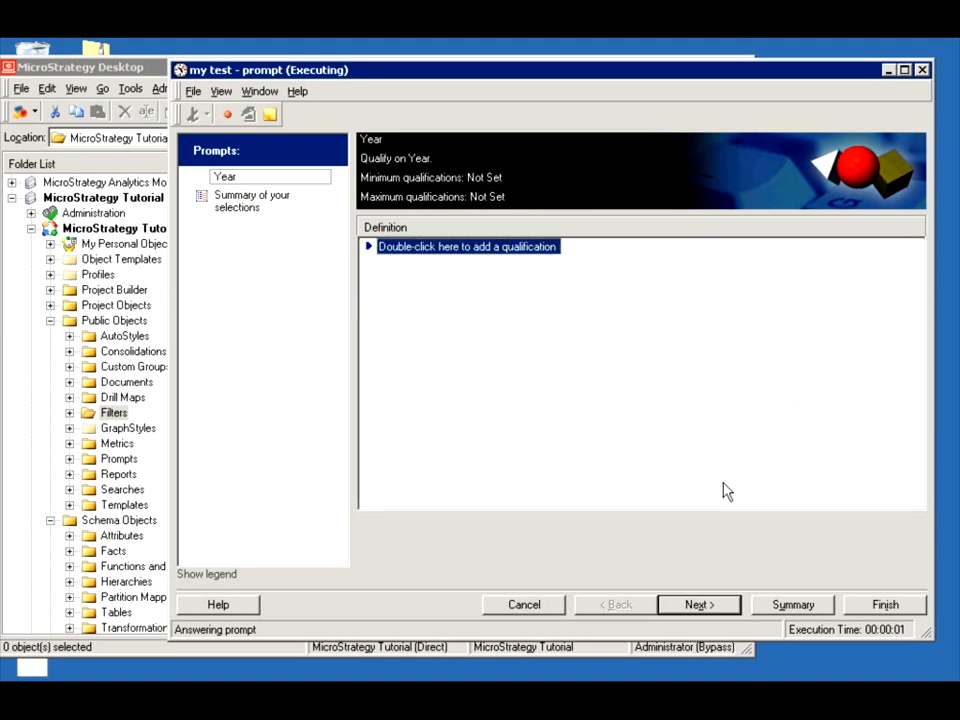
left_click(536, 602)
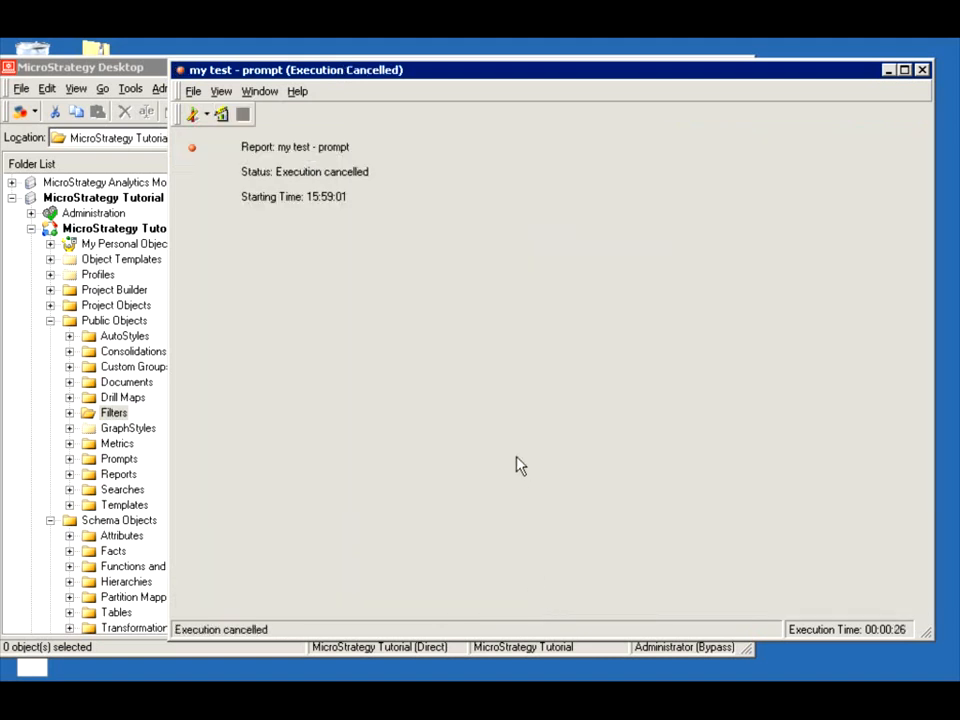
left_click(922, 70)
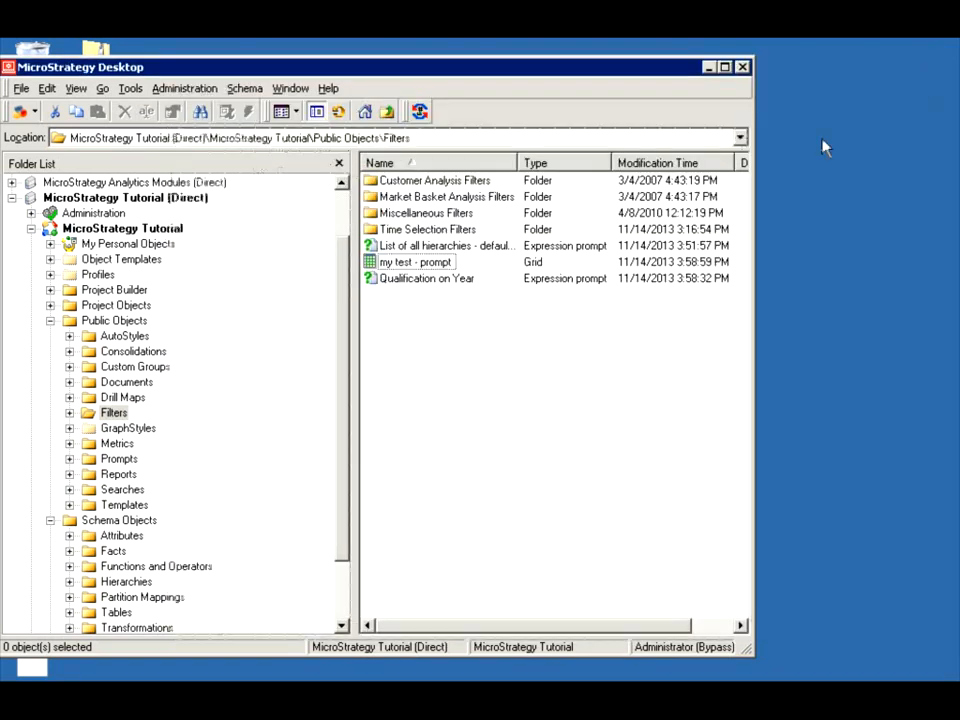
Start an object search and look for the name "Month" in the Public Objects\Metrics folder
right_click(410, 323)
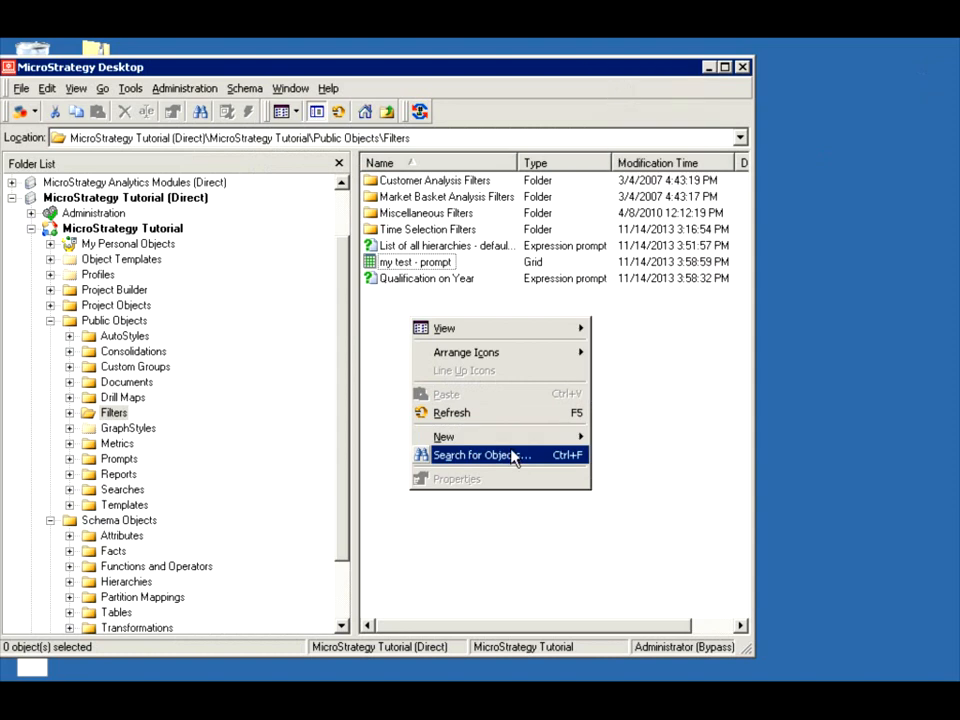
left_click(515, 459)
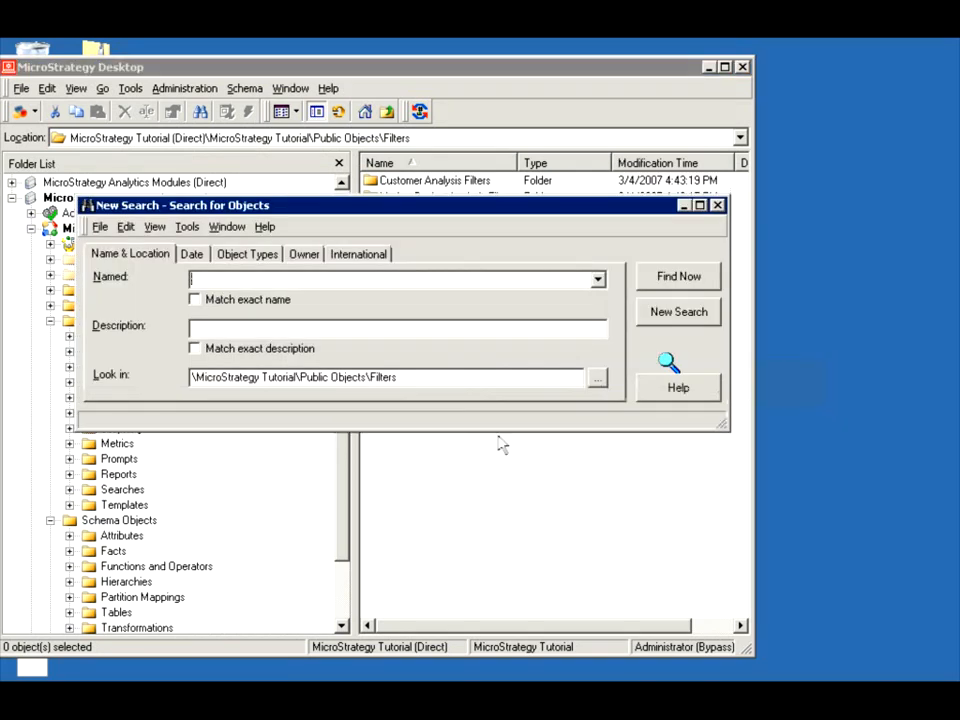
left_click(597, 378)
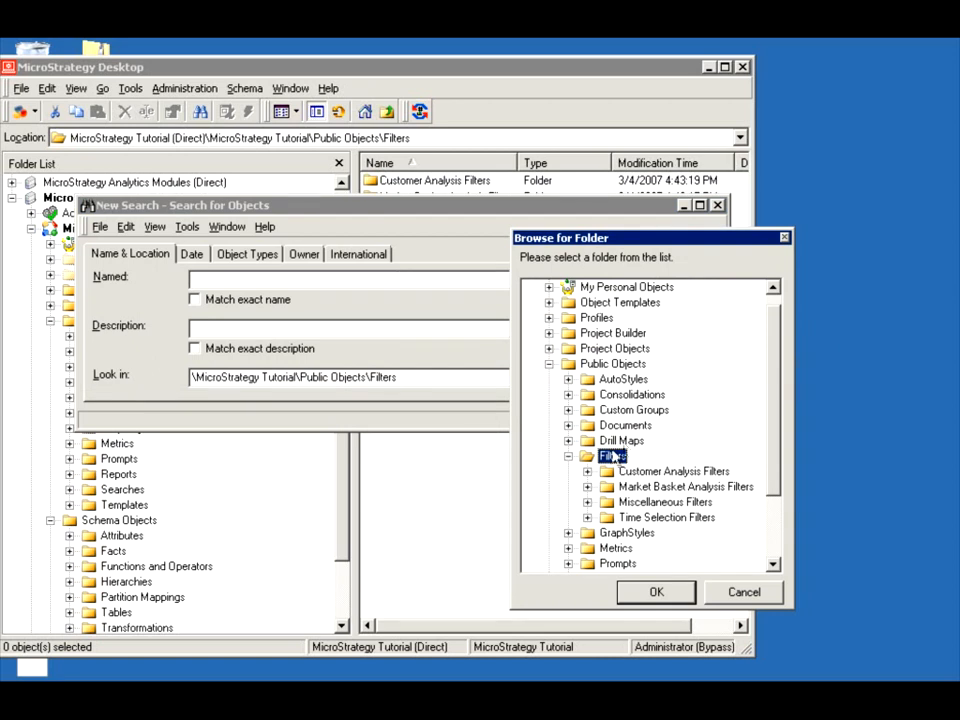
left_click(614, 548)
left_click(651, 593)
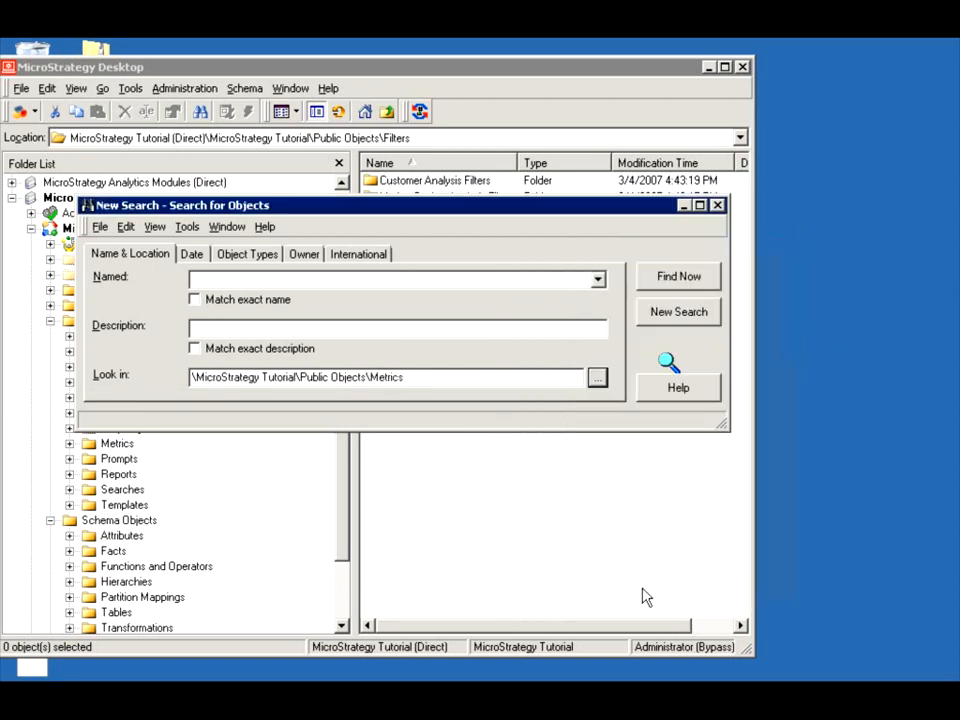
left_click(251, 279)
left_click(678, 277)
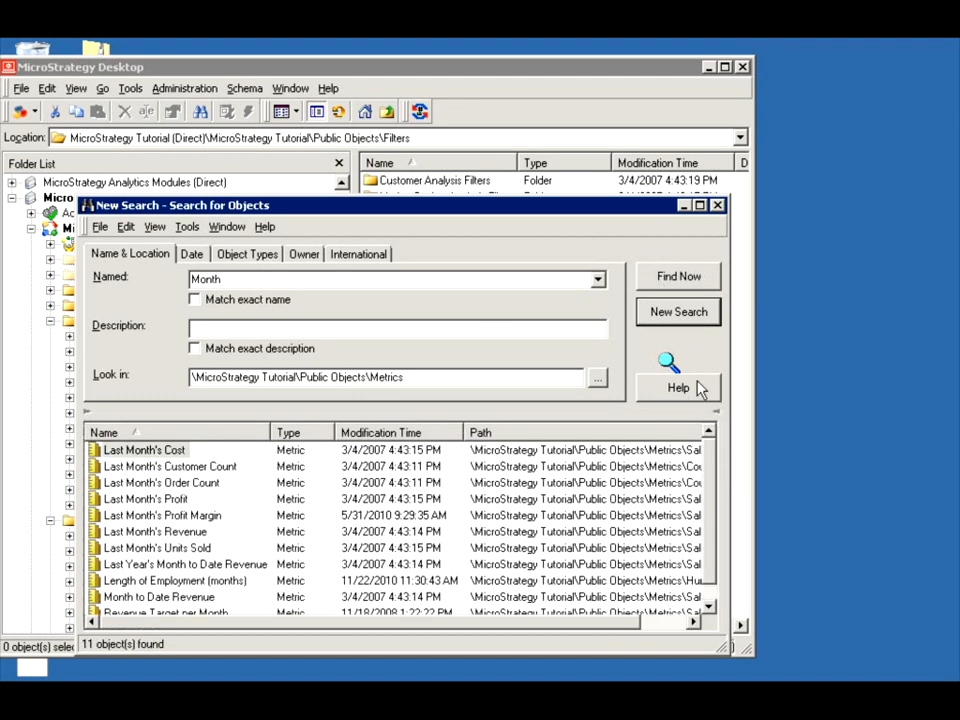
Change the search location to Schema Objects\Attributes and run the "Month" search again
left_click(431, 380)
left_click_drag(431, 380, 372, 375)
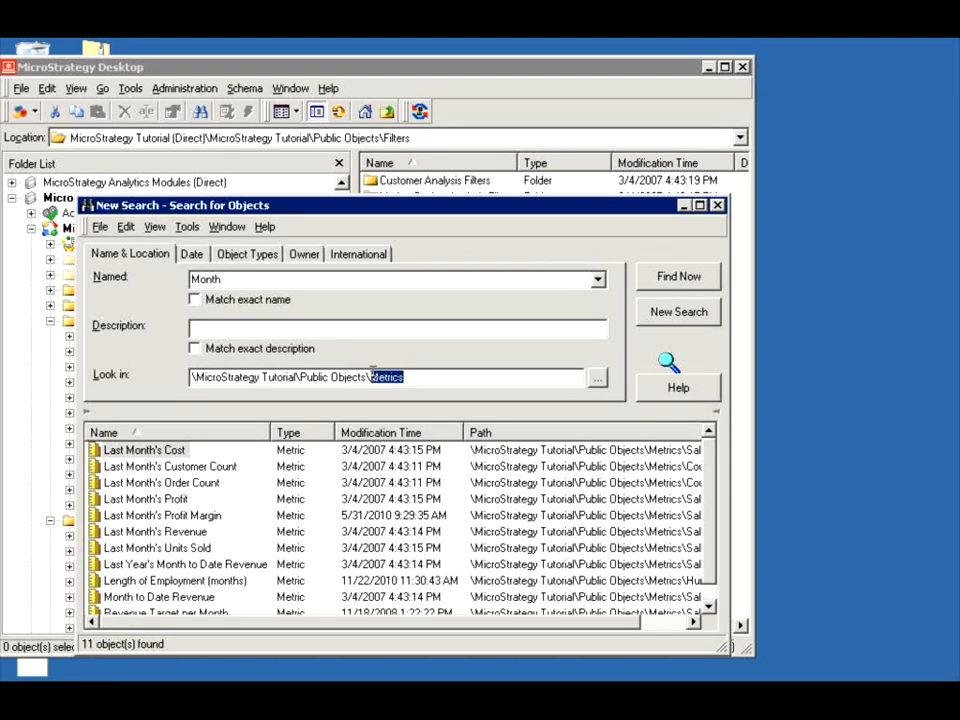
left_click(598, 379)
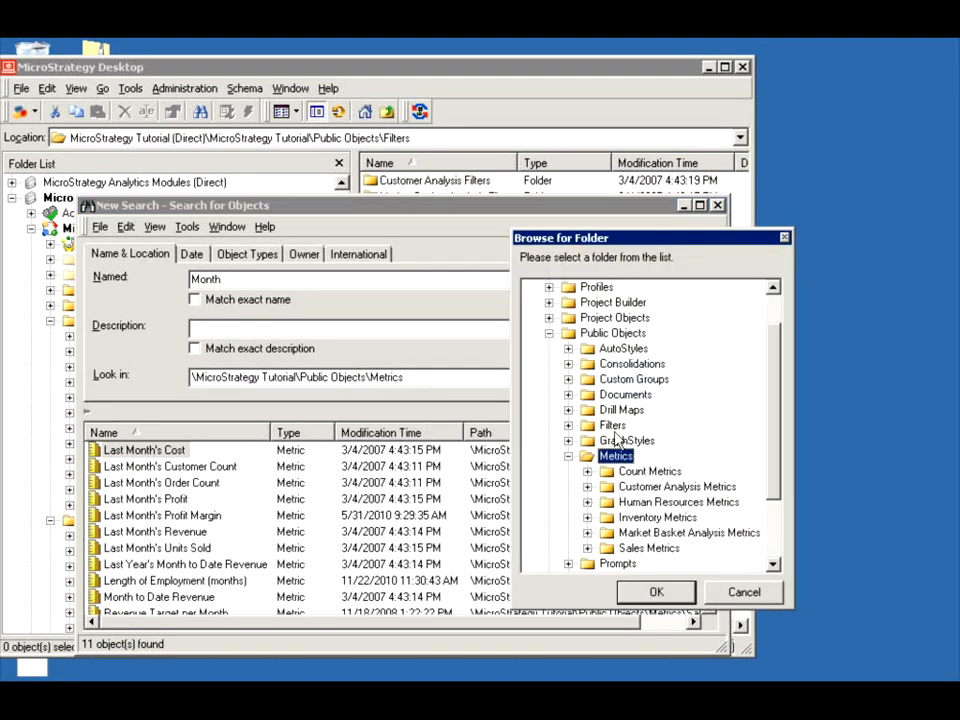
left_click_drag(777, 385, 782, 452)
left_click(548, 533)
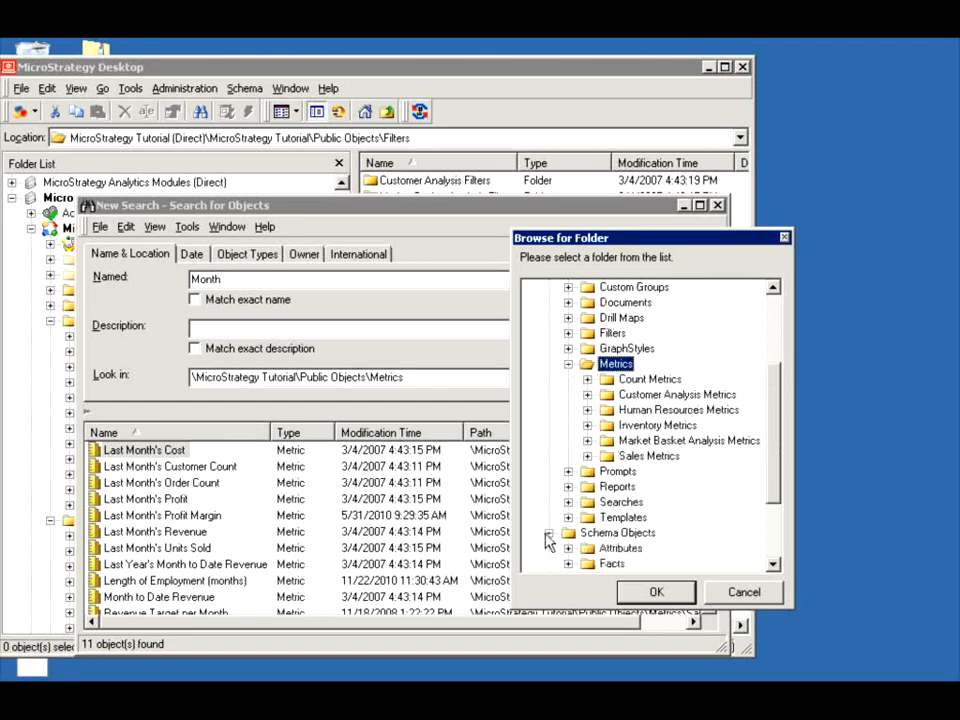
left_click(620, 548)
left_click(656, 591)
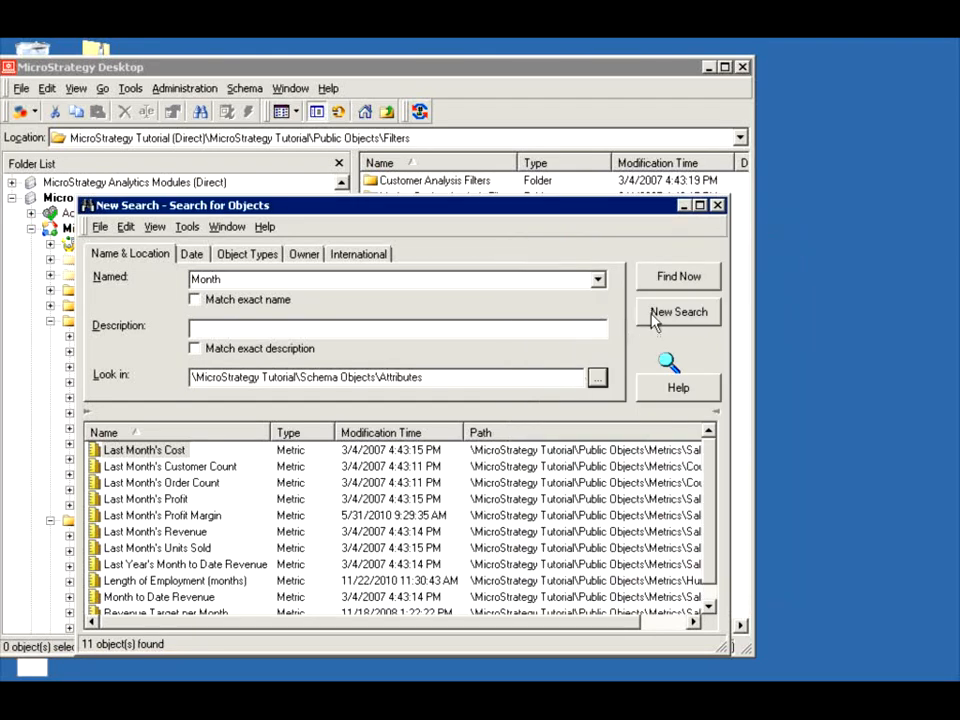
left_click(673, 283)
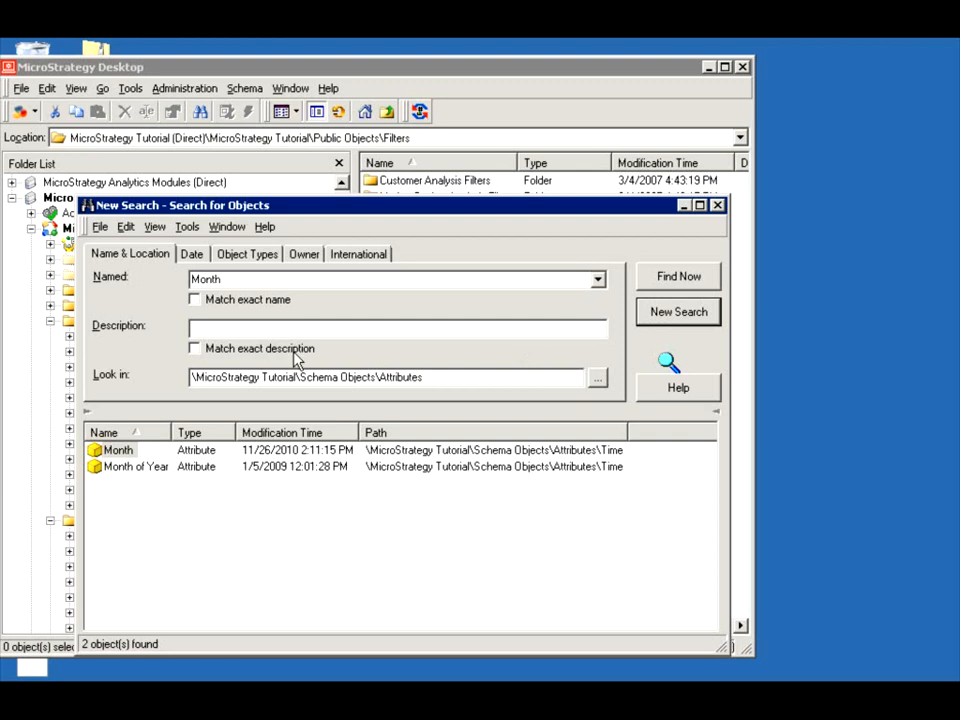
Save the search as "Month Attribute Search" in the Filters folder and close the search window
left_click(100, 227)
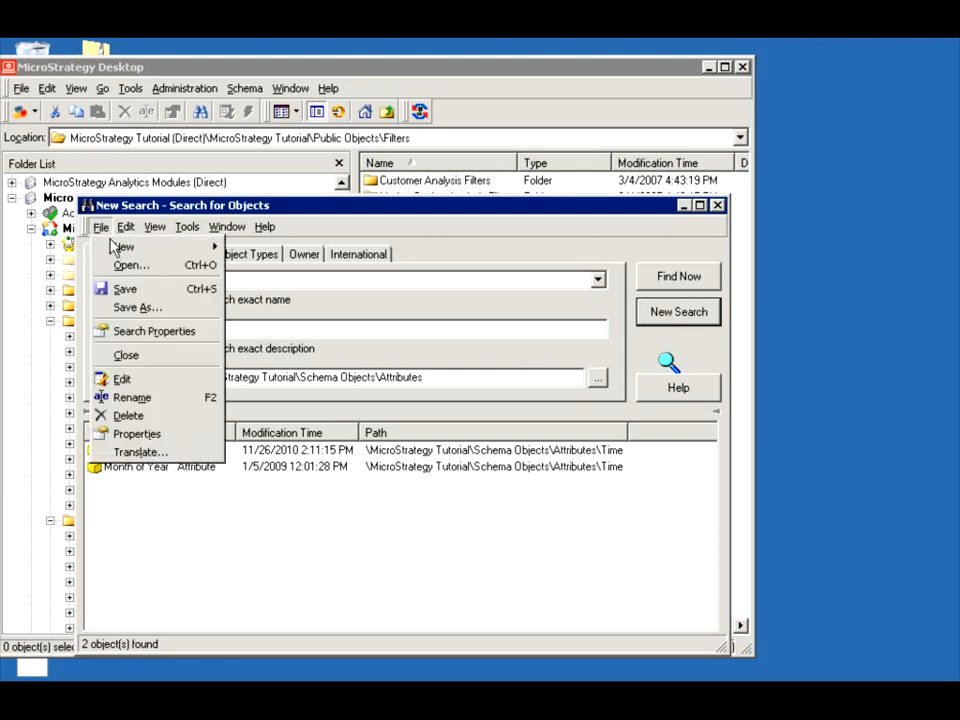
left_click(135, 307)
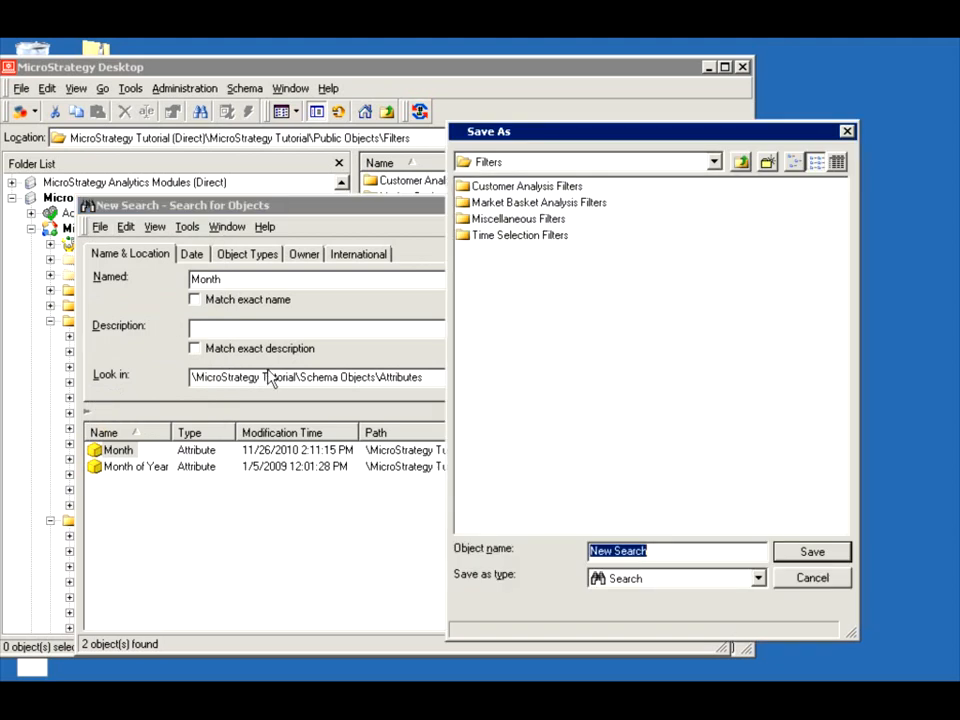
type("Month Attribut")
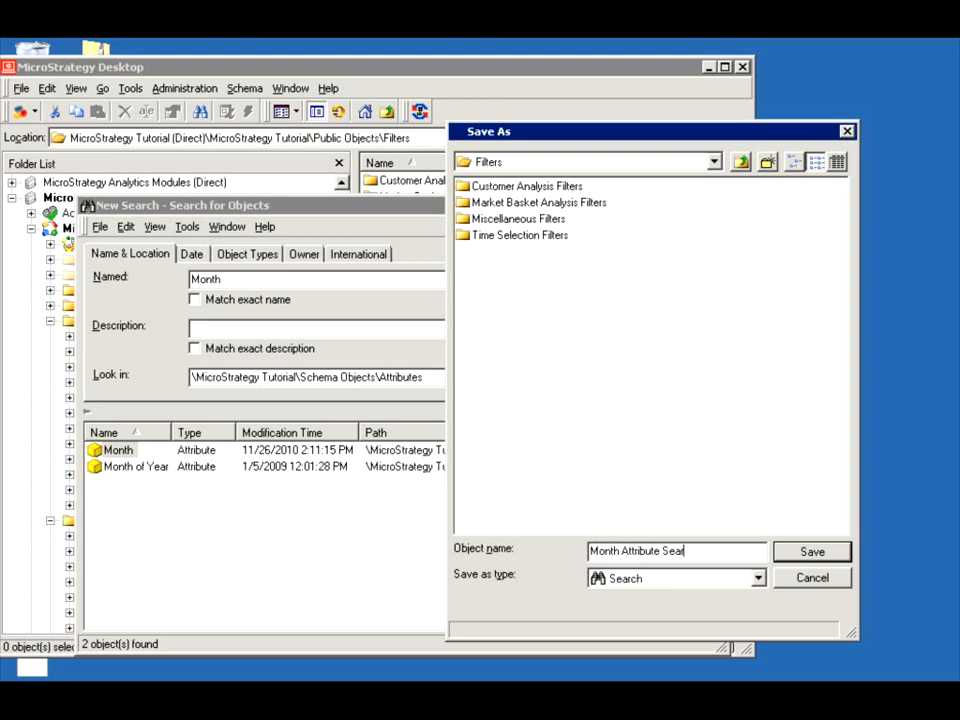
left_click(791, 558)
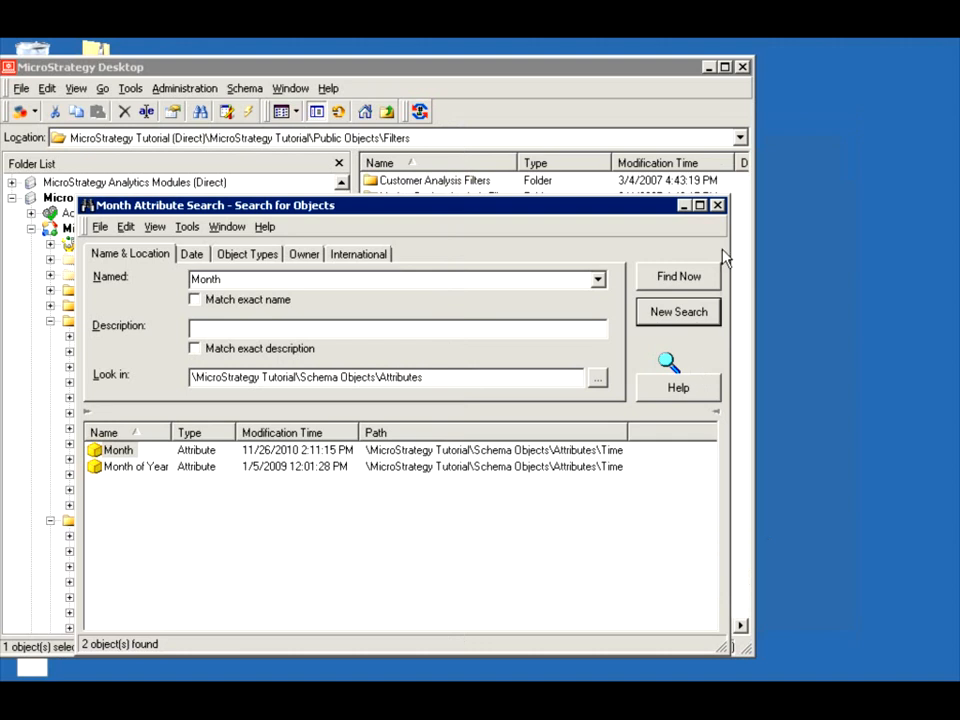
left_click(717, 205)
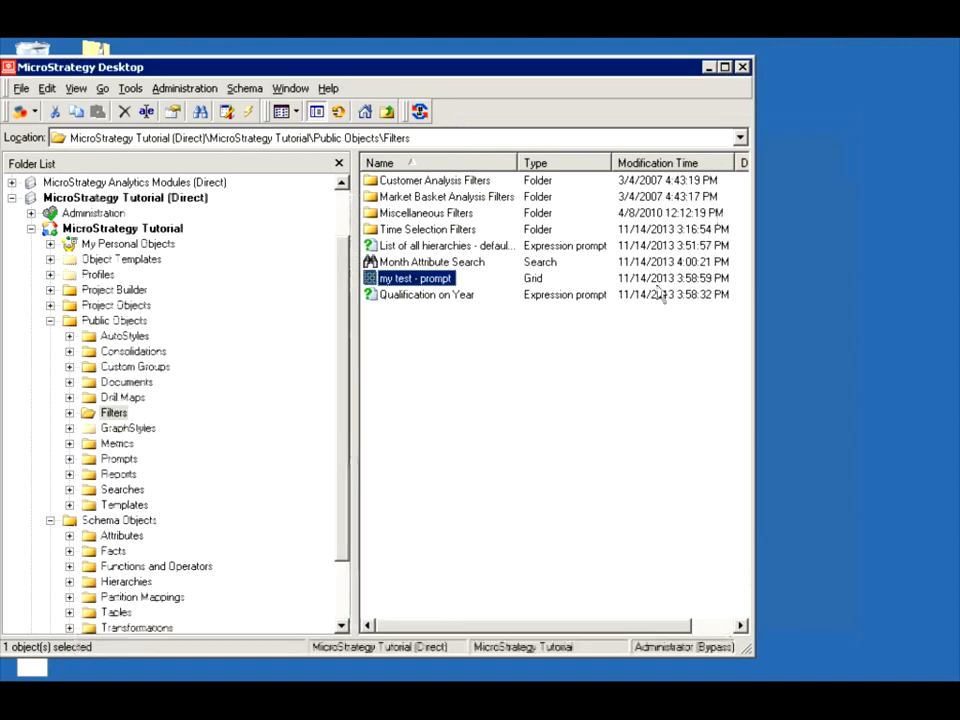
Open the "Qualification on Year" prompt for editing and switch it to use the results of a search object
left_click(401, 263)
double_click(412, 296)
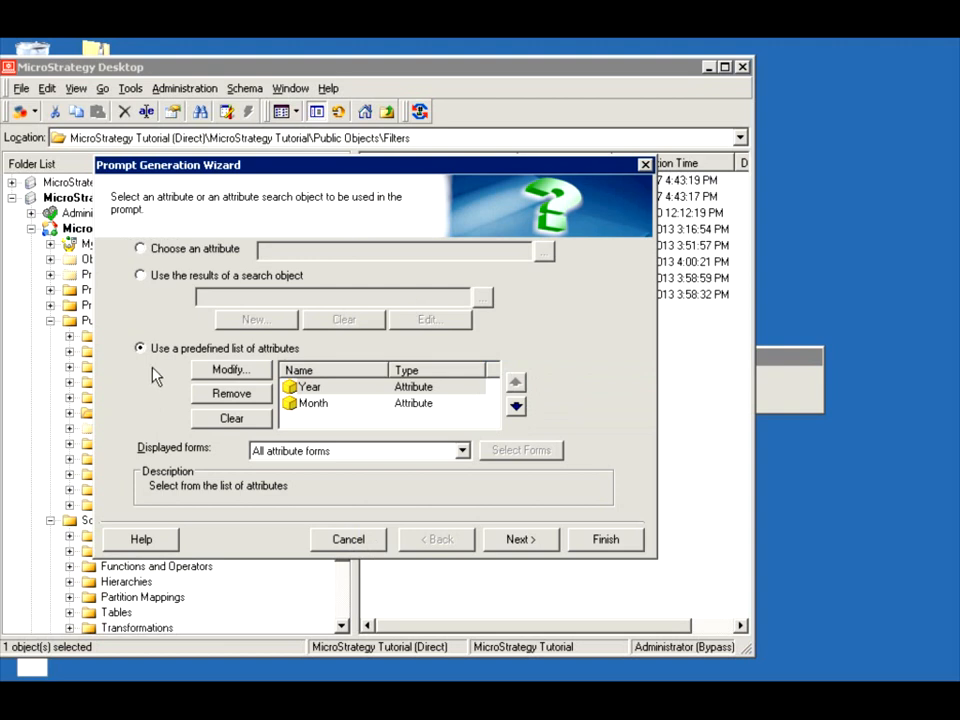
left_click(141, 275)
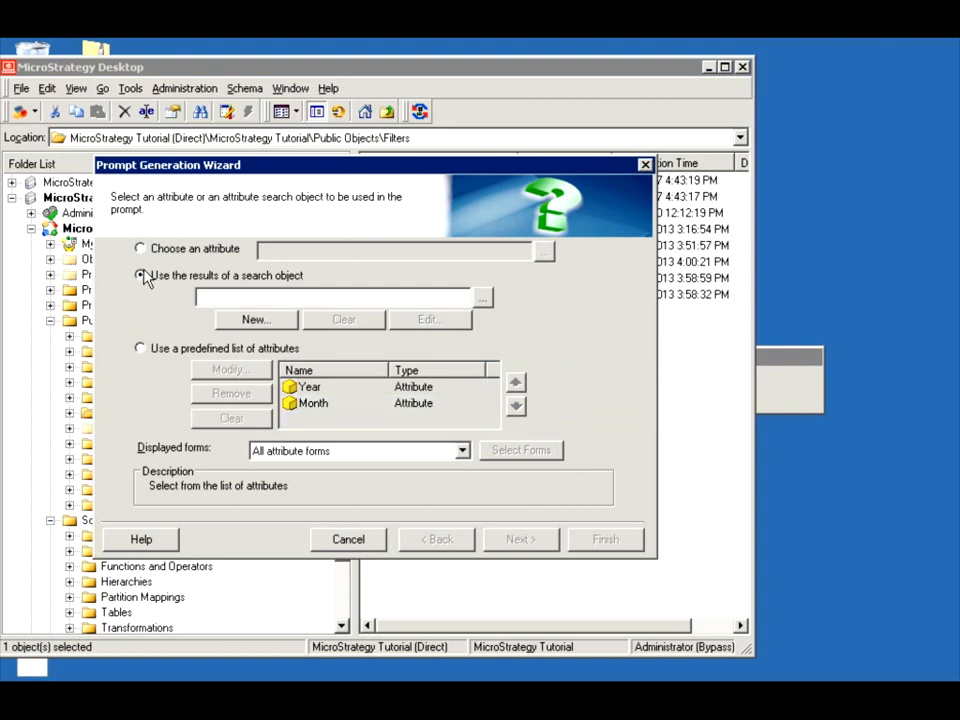
left_click(273, 322)
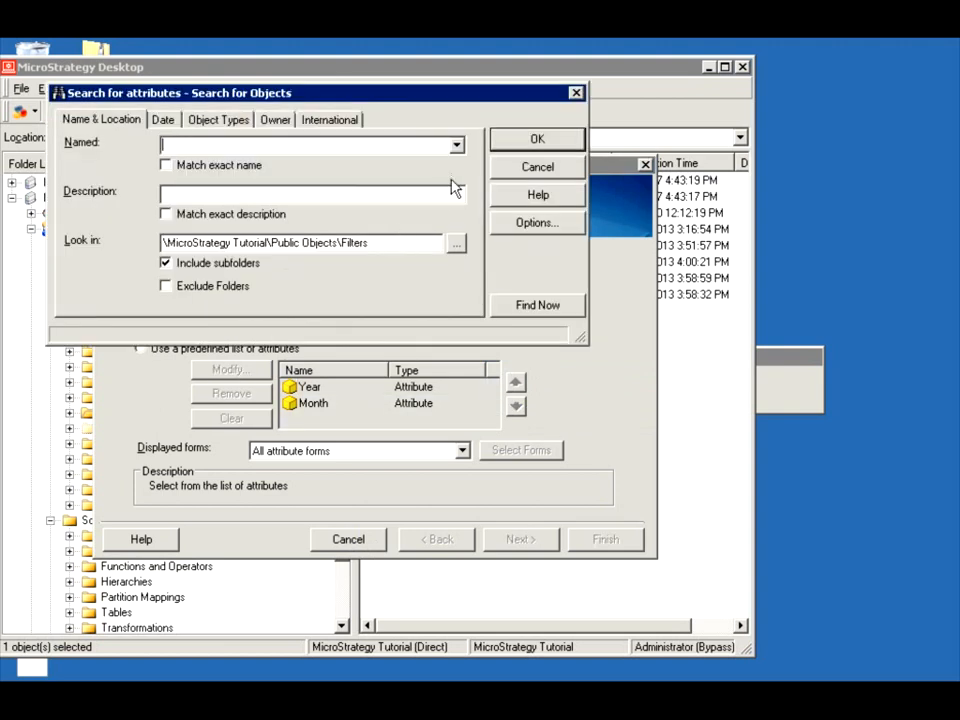
left_click(456, 147)
left_click(456, 147)
left_click(576, 93)
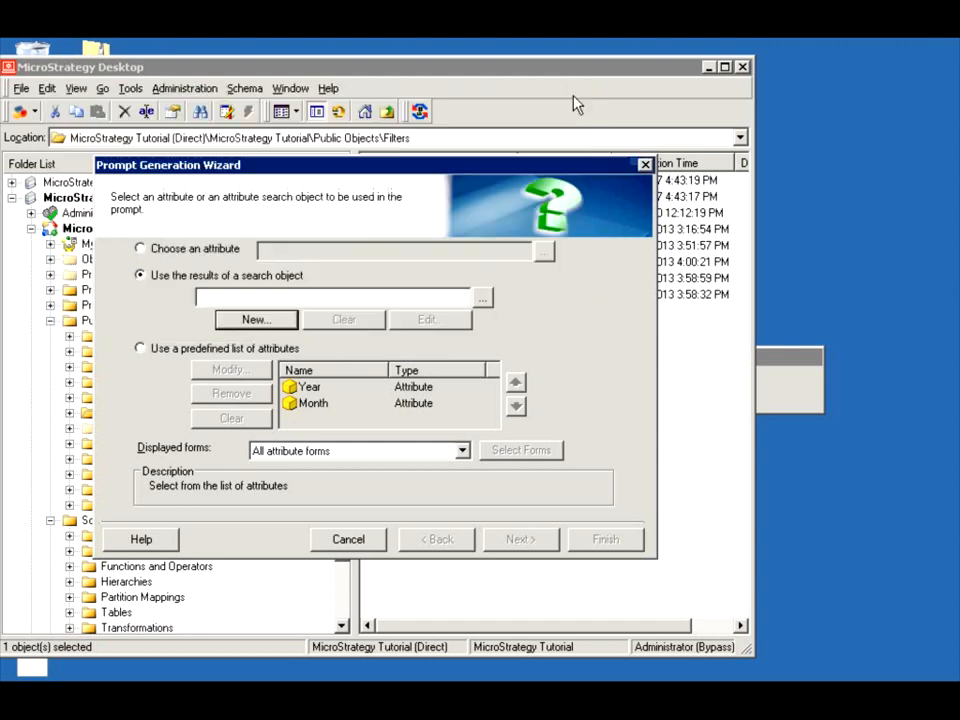
Assign "Month Attribute Search" from the Public Objects\Filters folder as the prompt's search object and finish the prompt
left_click(482, 299)
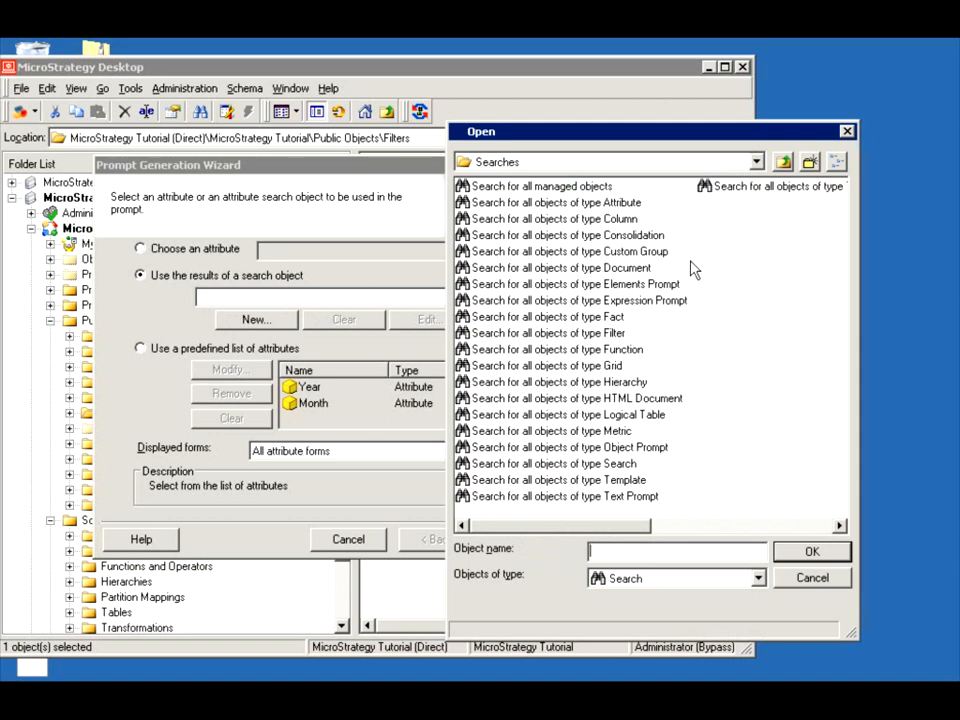
left_click(782, 162)
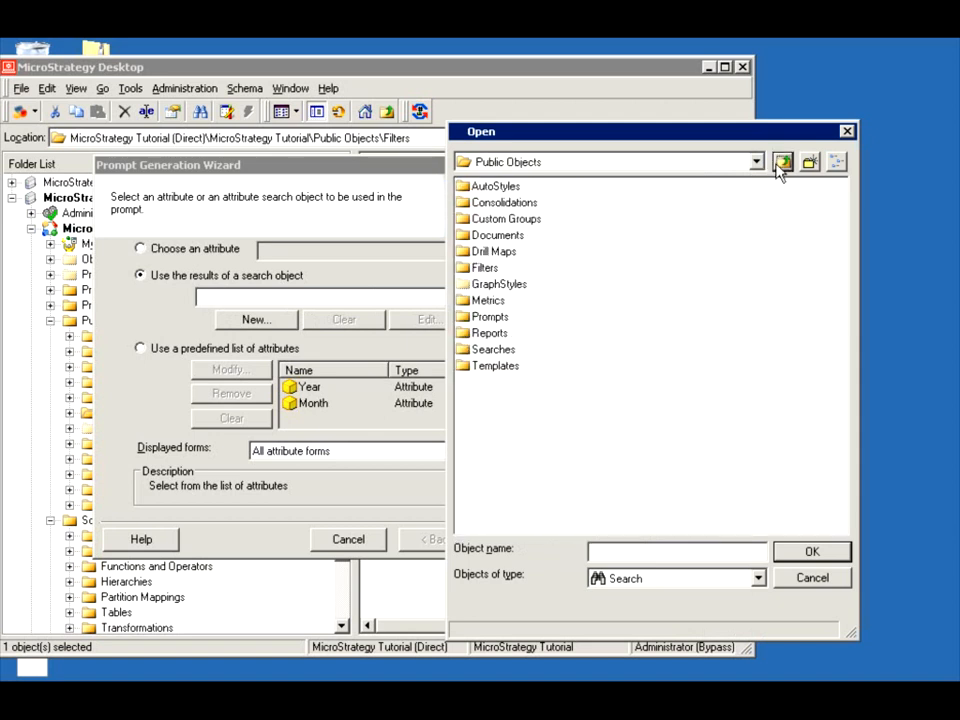
double_click(466, 267)
left_click(510, 255)
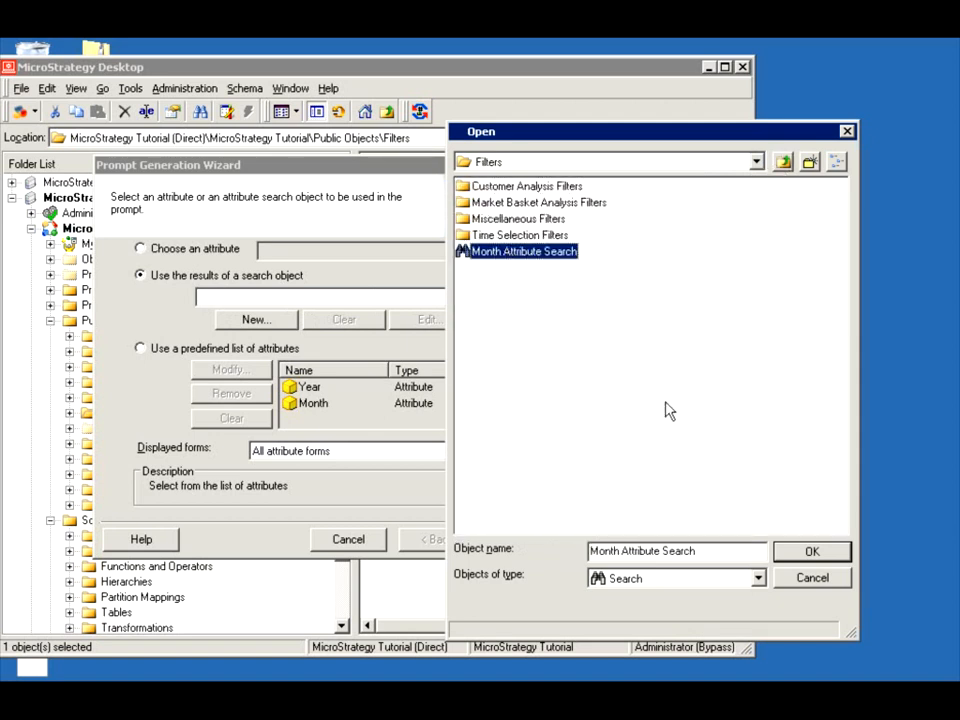
left_click(800, 556)
left_click(605, 539)
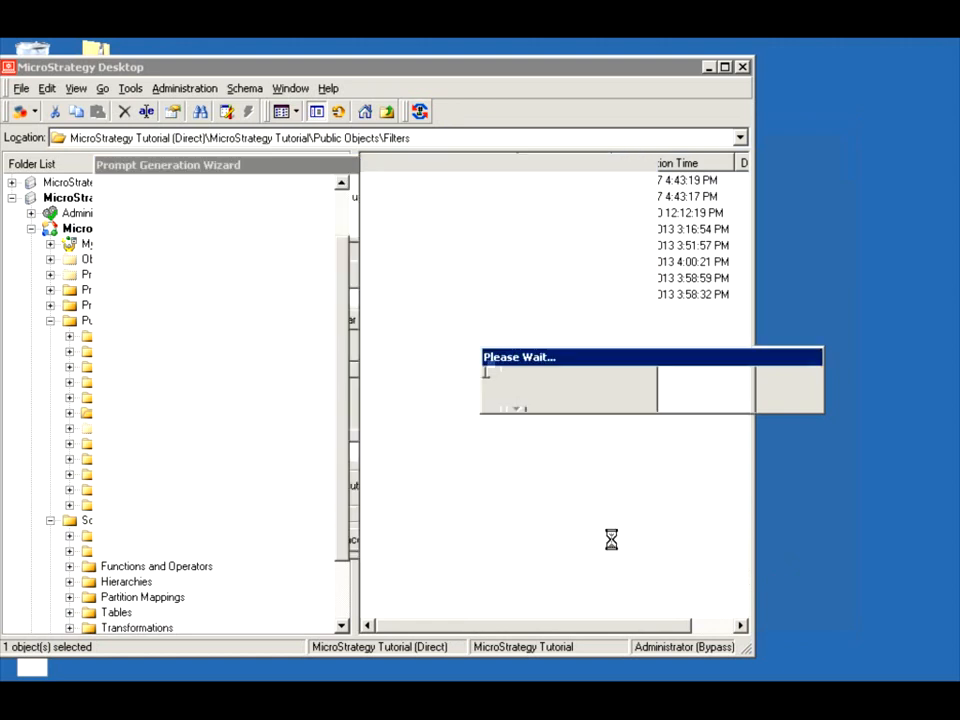
Run the "my test - prompt" report and choose Month of Year from the attributes offered by the prompt
double_click(411, 279)
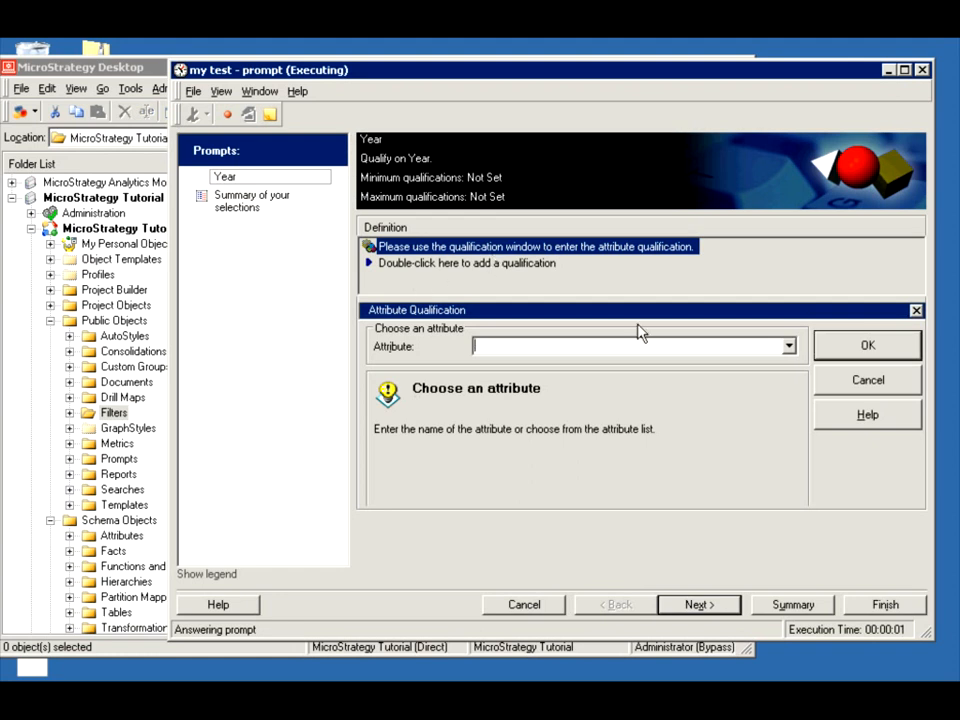
left_click(789, 346)
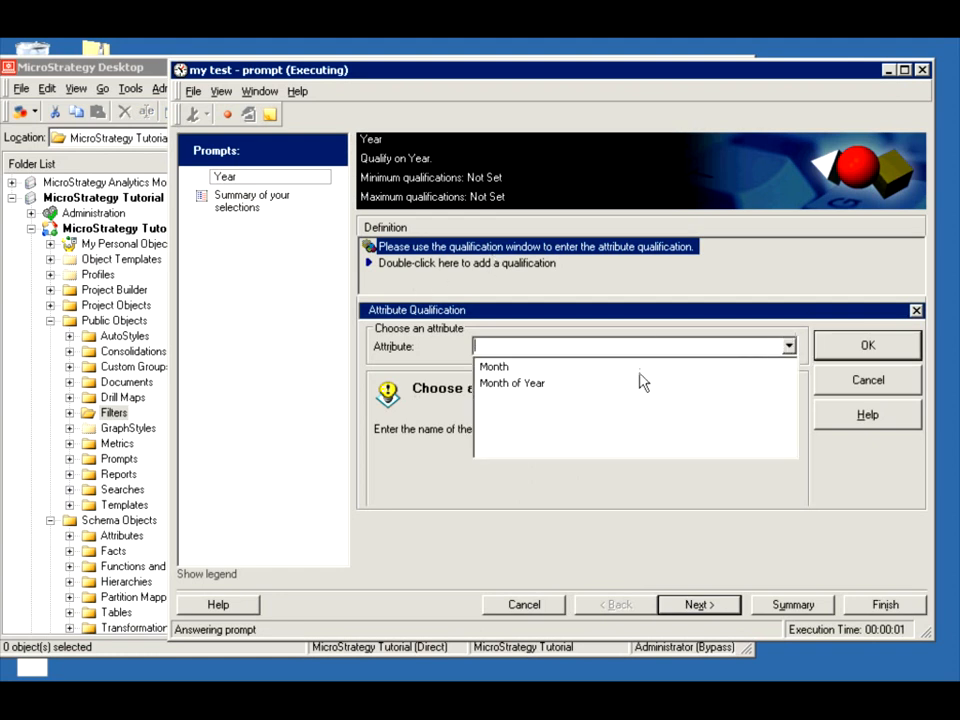
left_click(530, 383)
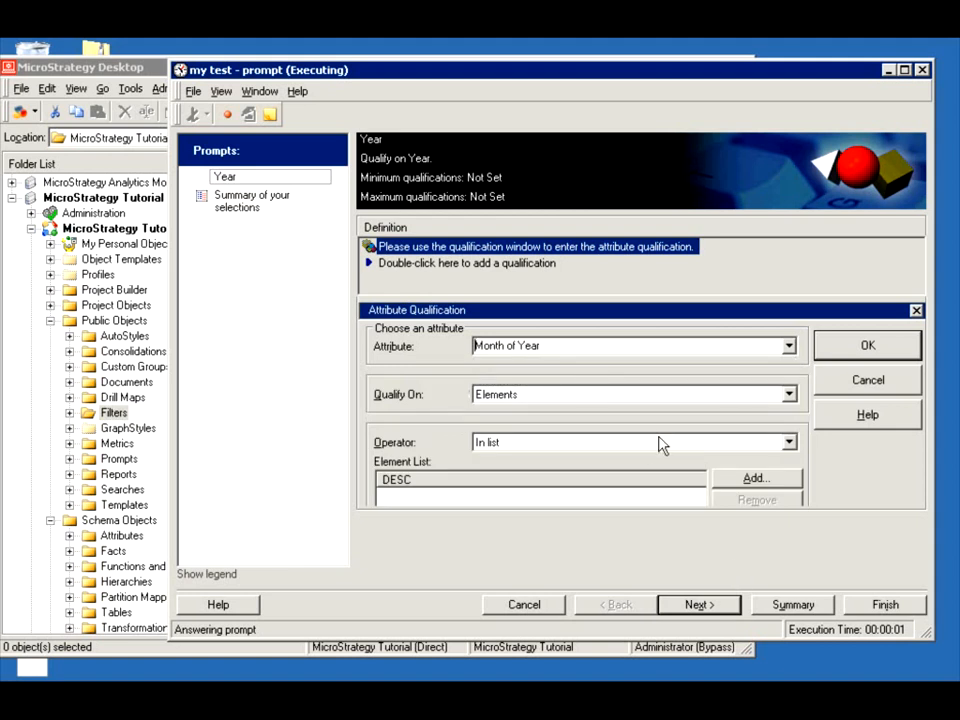
Qualify Month of Year on Elements and add January to its element list
left_click(610, 397)
left_click(579, 406)
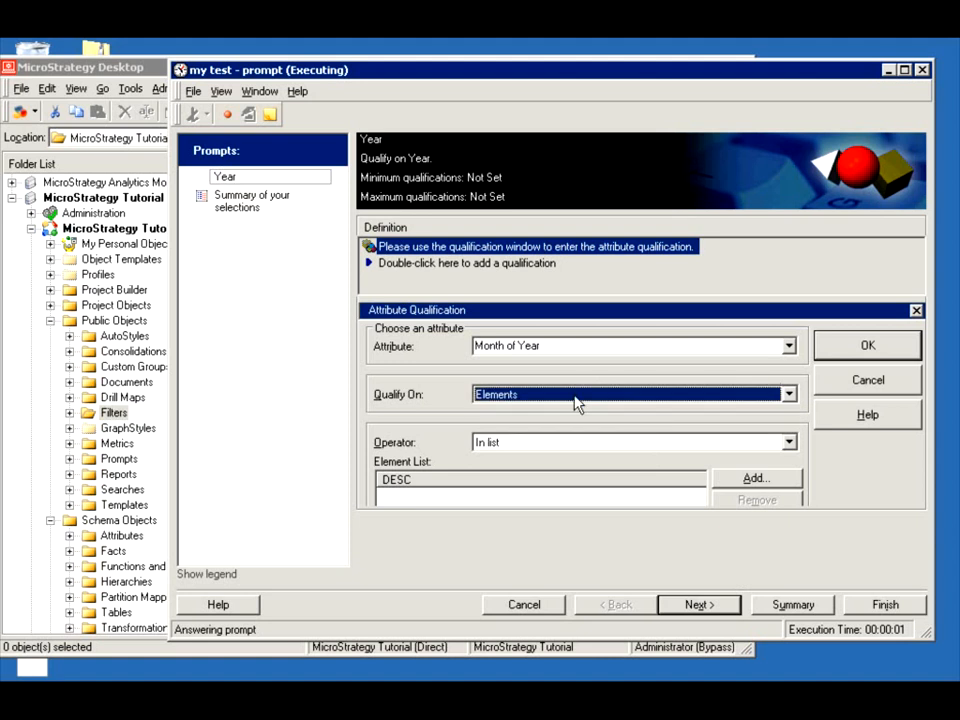
left_click(745, 479)
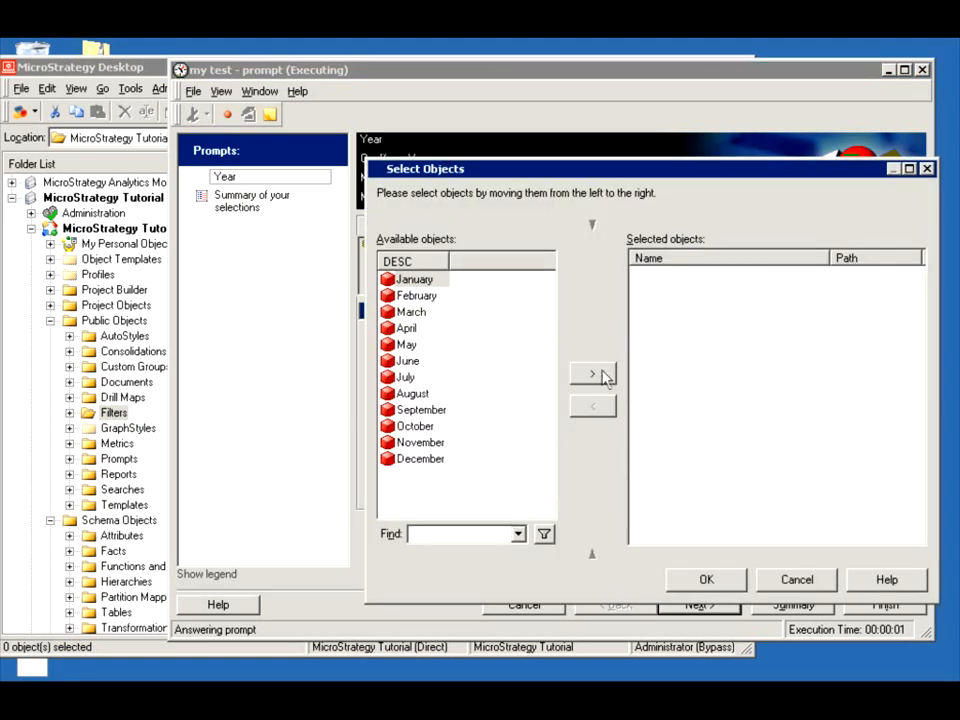
left_click(592, 373)
left_click(706, 579)
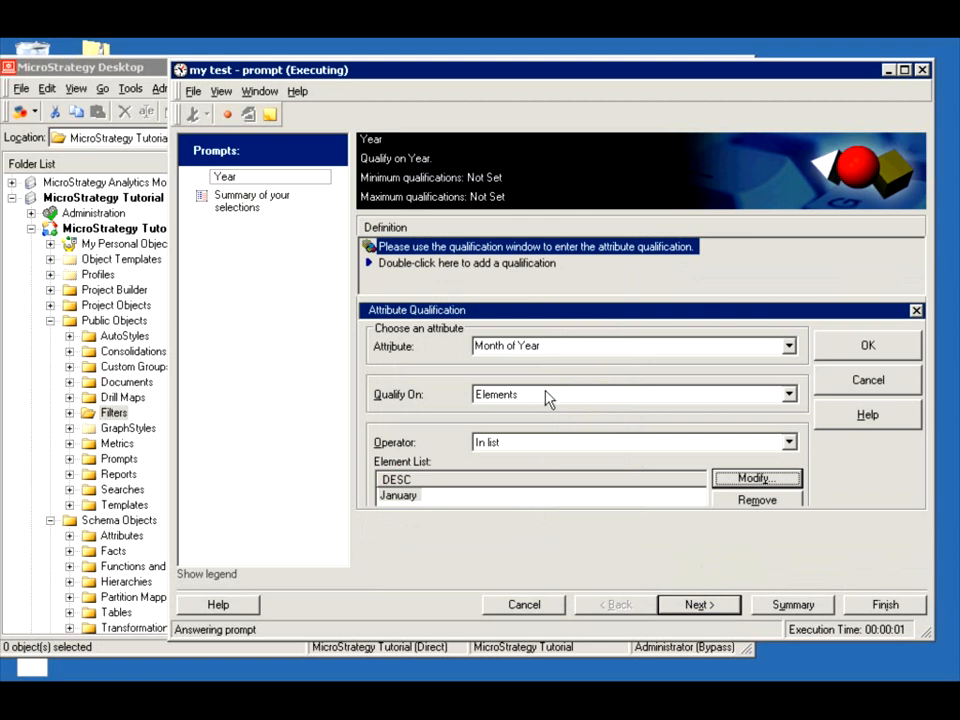
Try qualifying Month of Year on ID, return to Elements, and close the report without applying the qualification
left_click(548, 398)
left_click(510, 431)
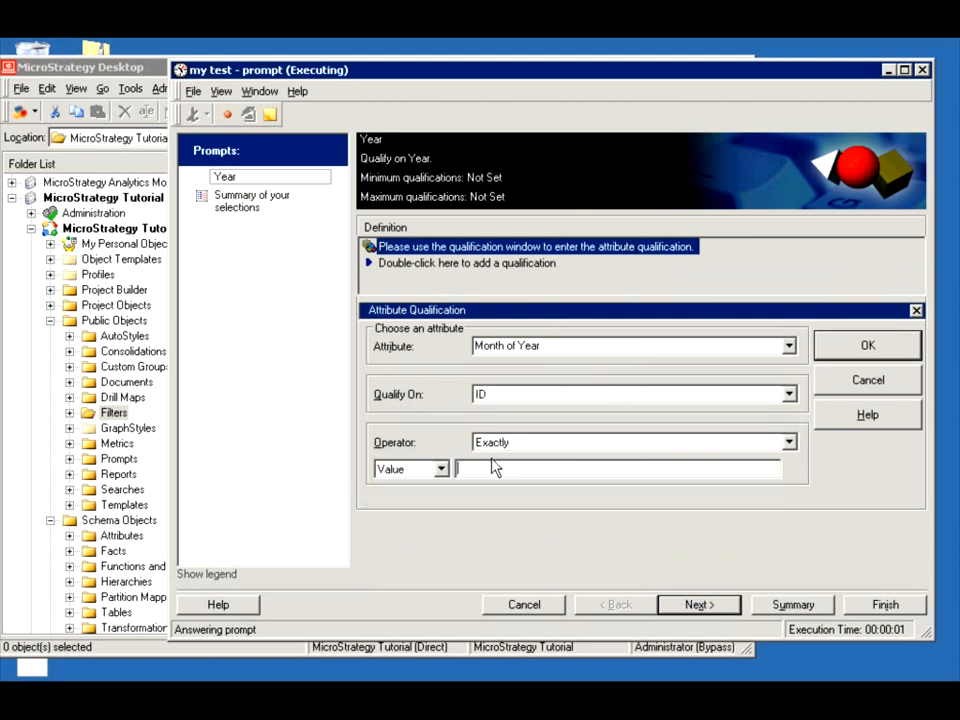
left_click(495, 396)
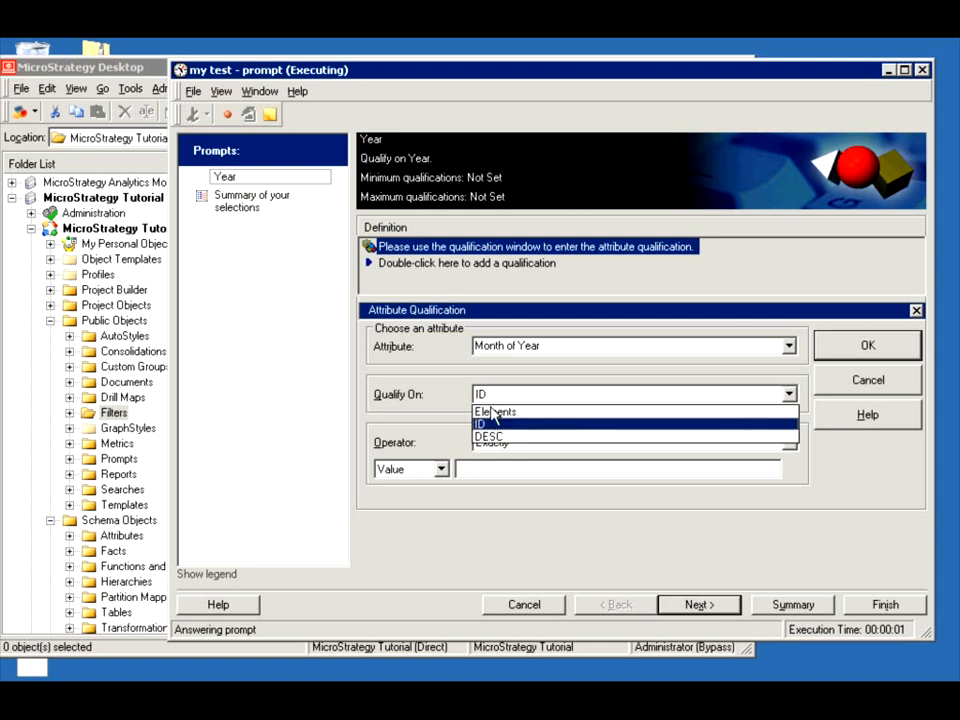
left_click(491, 411)
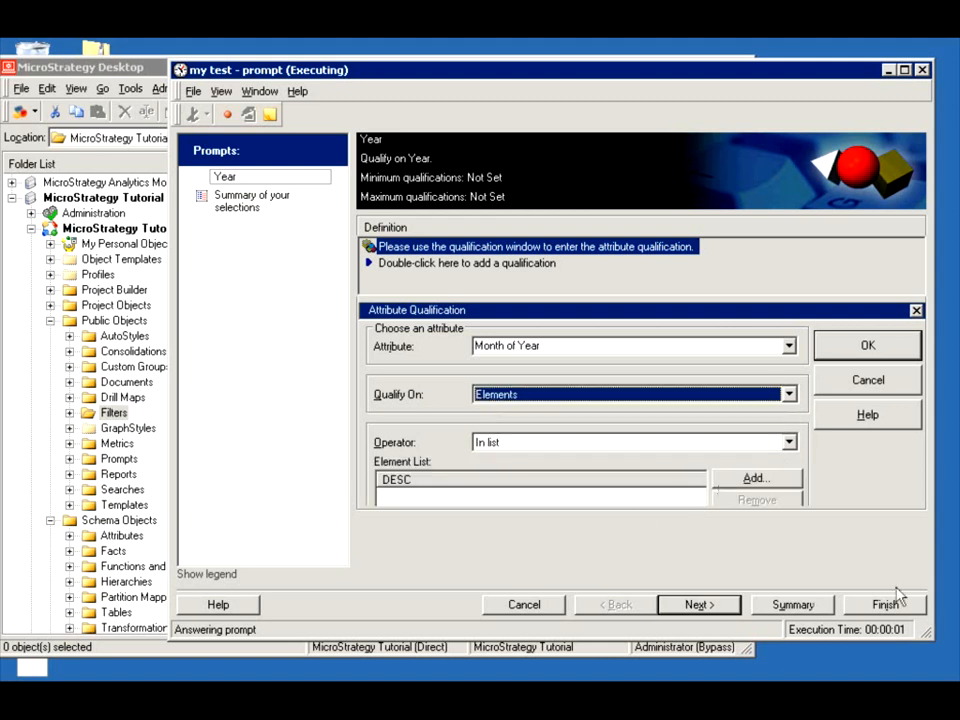
left_click(858, 384)
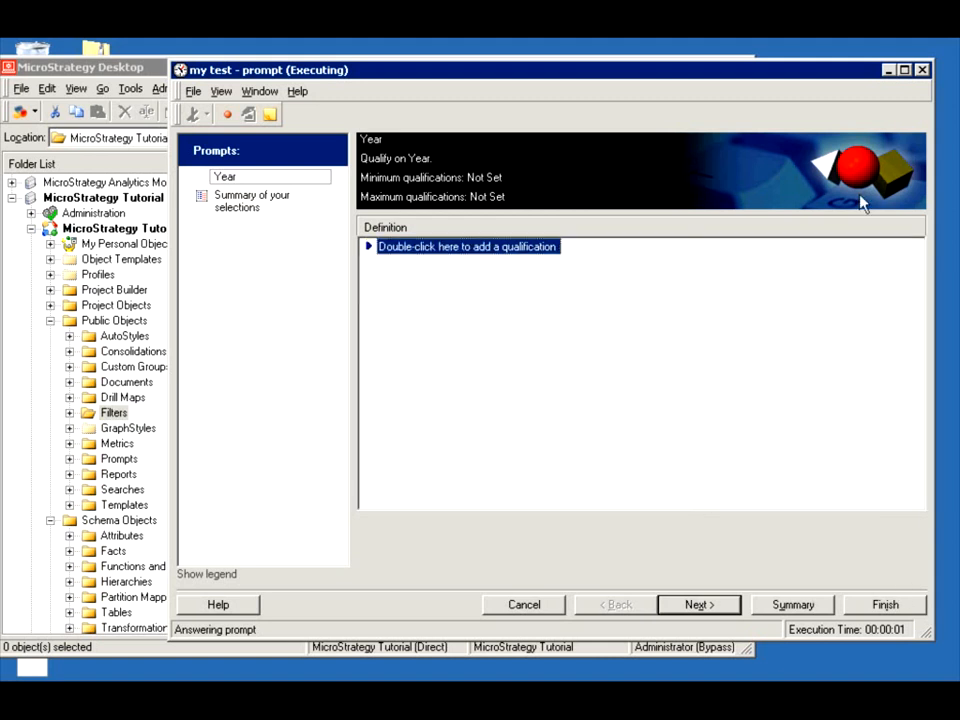
left_click(922, 70)
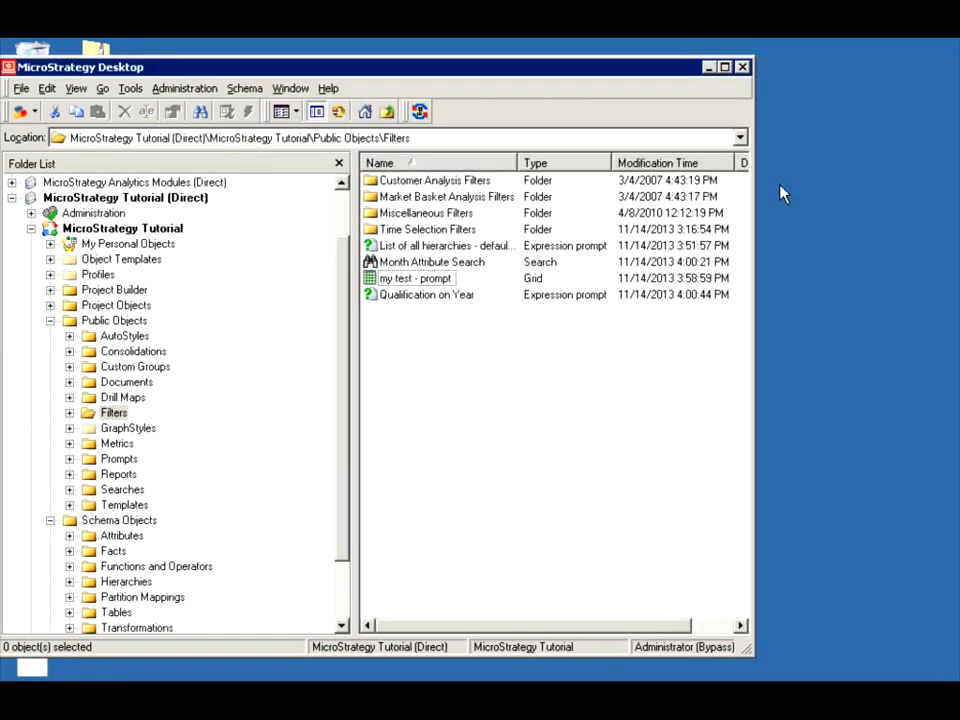
Create a new filter definition prompt in the Filters folder that chooses from the element list of the Year attribute
right_click(390, 326)
mouse_move(506, 437)
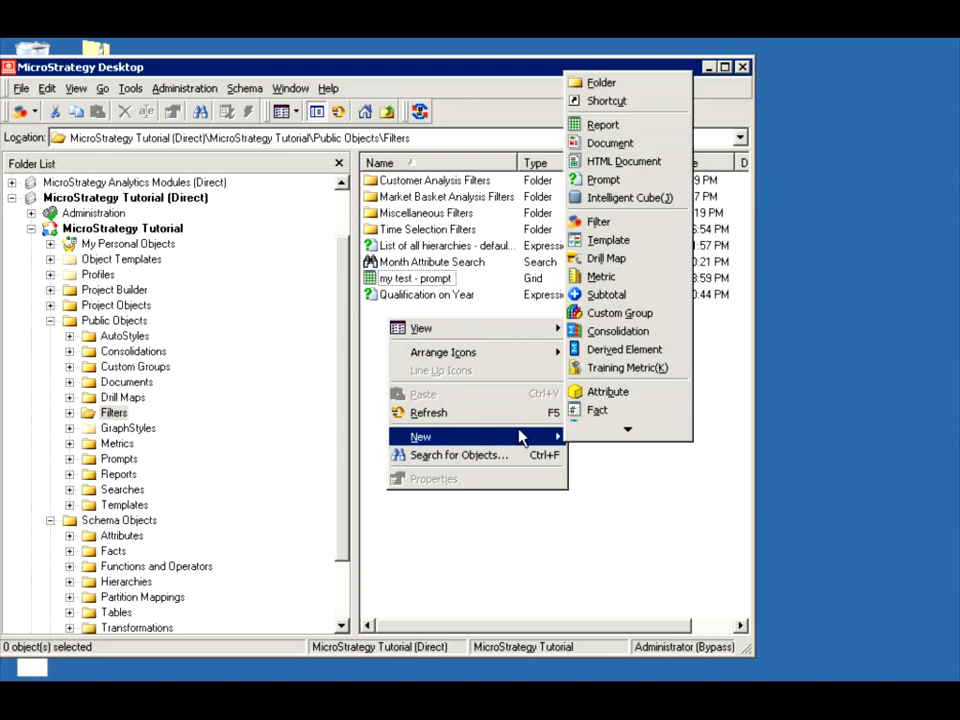
left_click(615, 179)
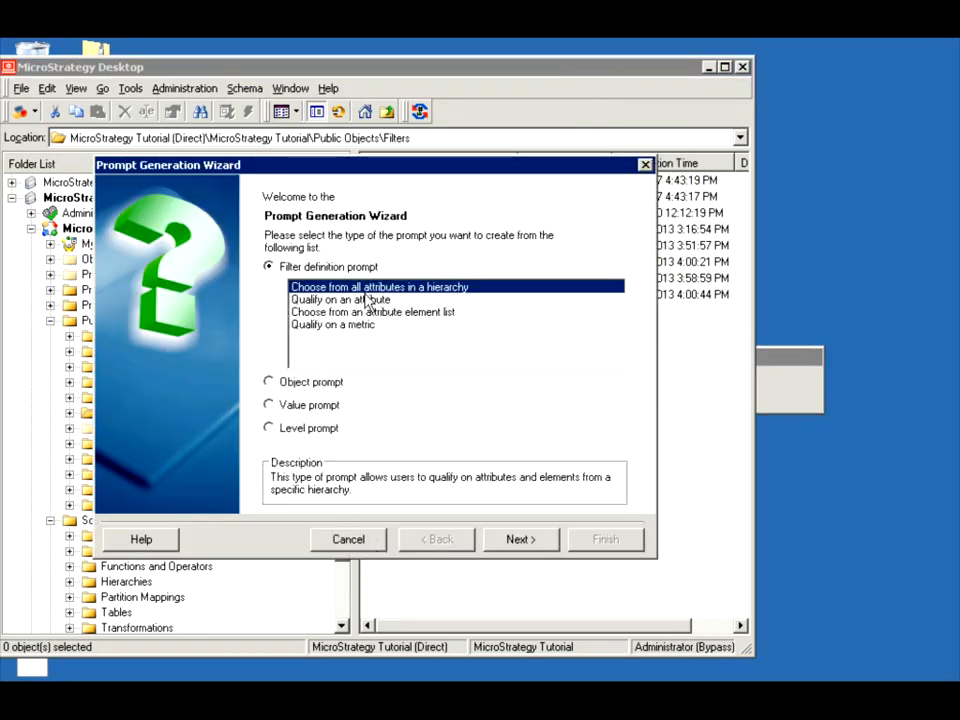
left_click(406, 313)
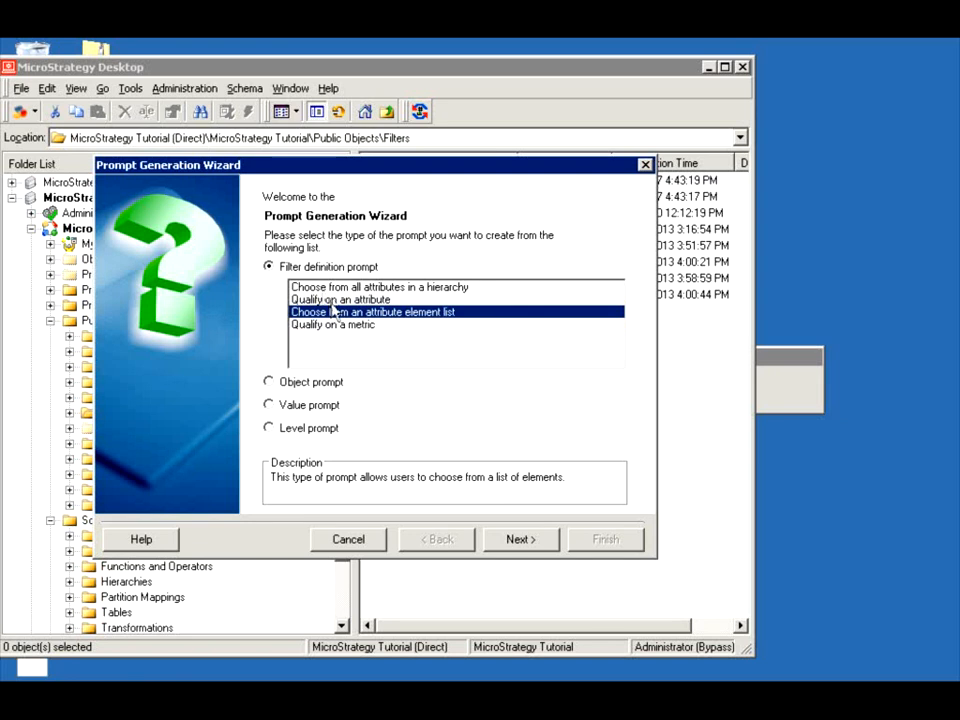
left_click(524, 545)
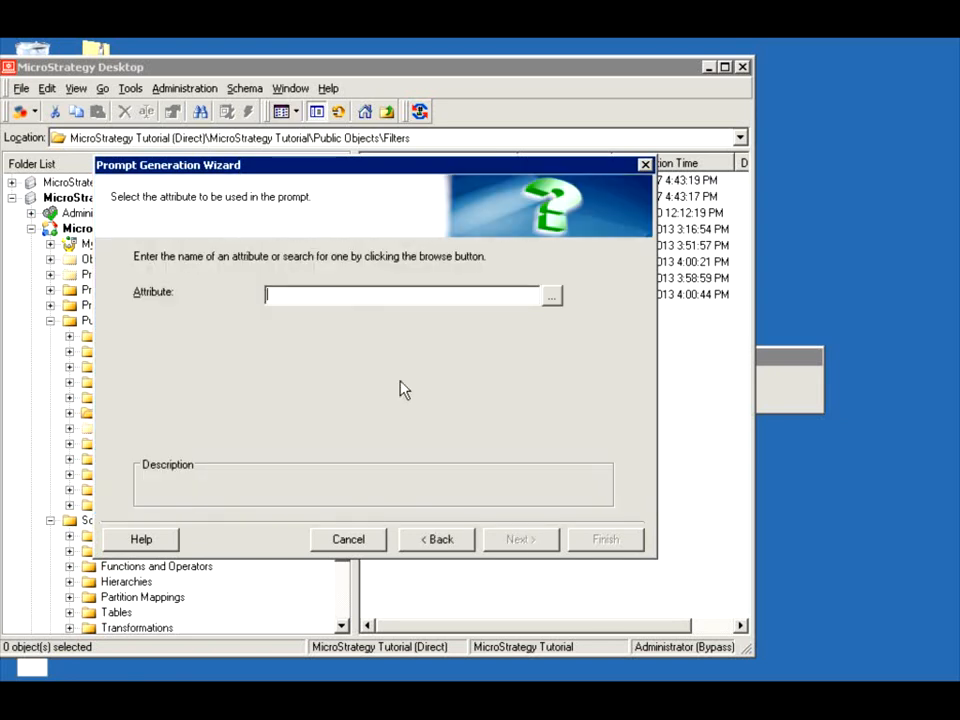
type("year")
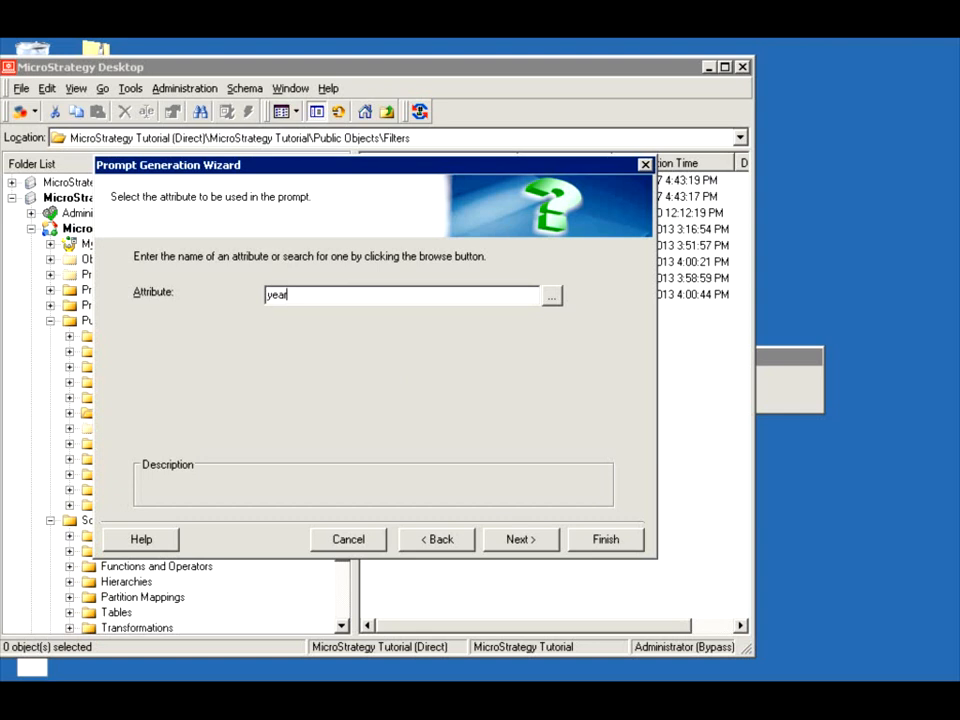
left_click(522, 545)
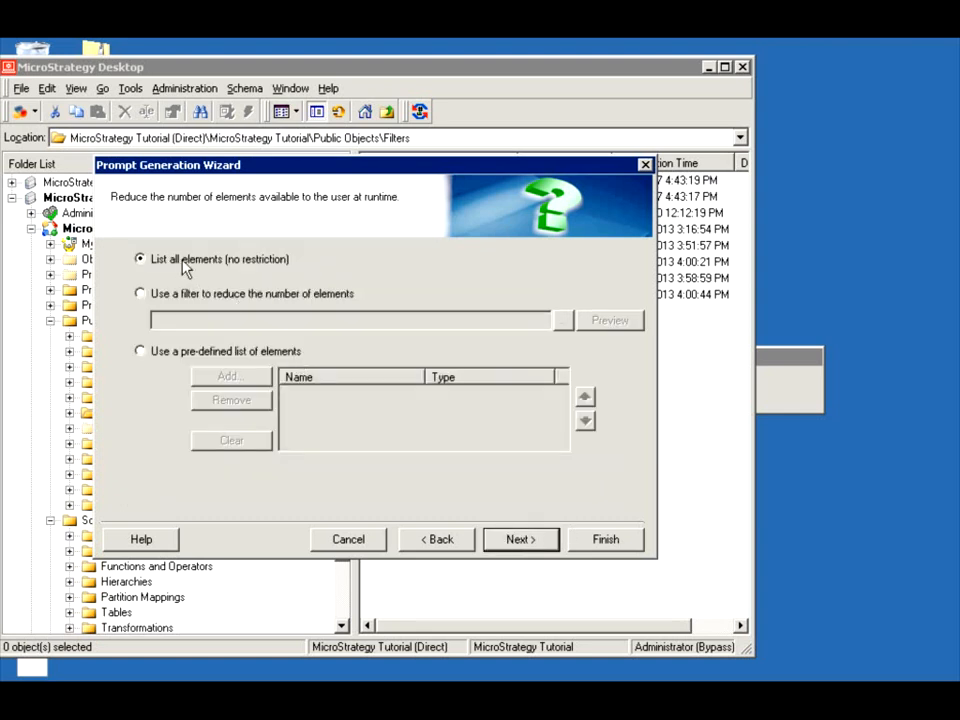
Browse the Time Selection Filters and Miscellaneous Filters folders for an element-reducing filter, and return to listing all elements without choosing one
left_click(141, 295)
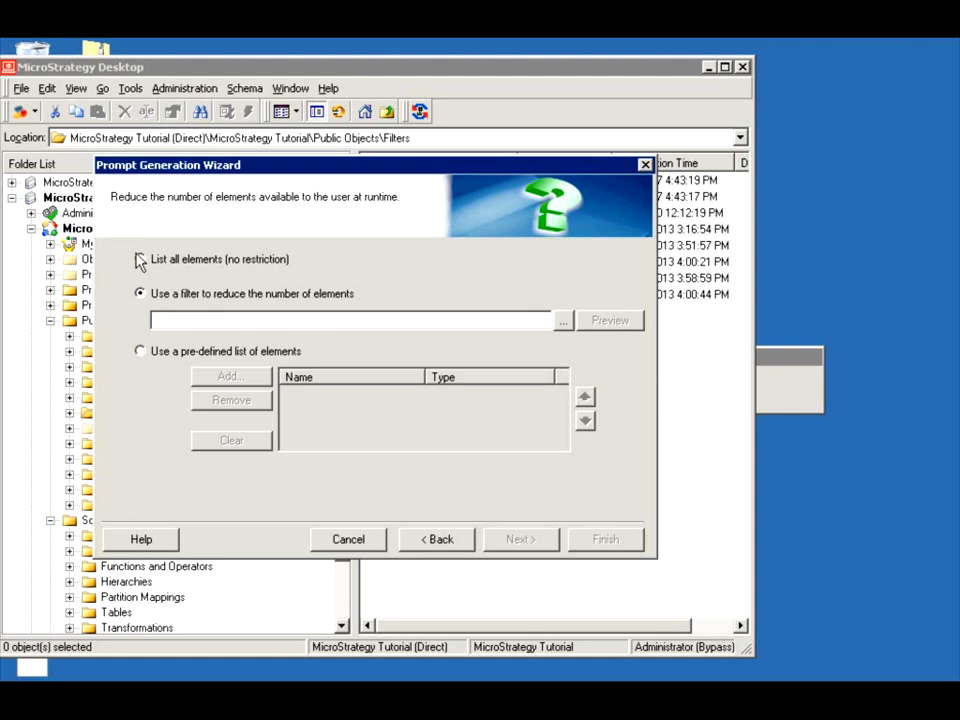
left_click(140, 260)
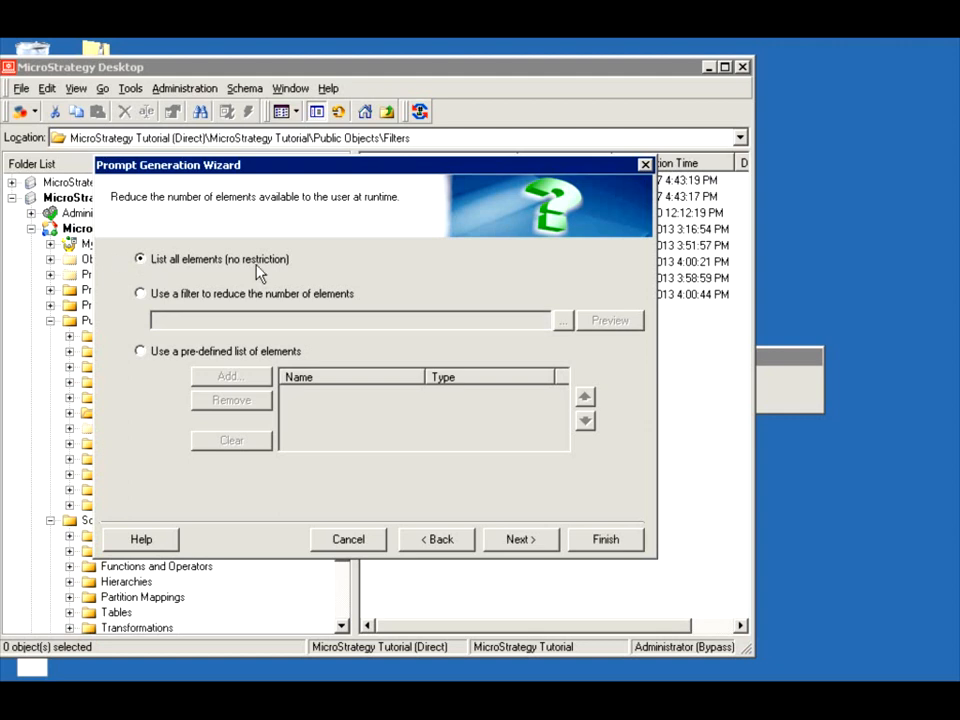
left_click(141, 294)
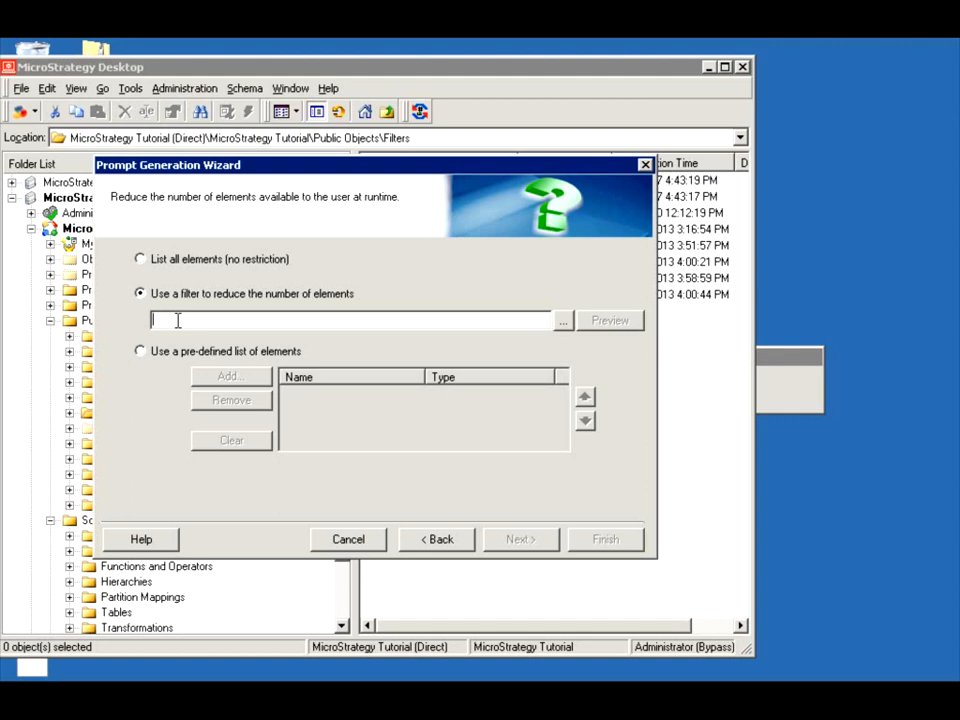
left_click(563, 321)
double_click(510, 235)
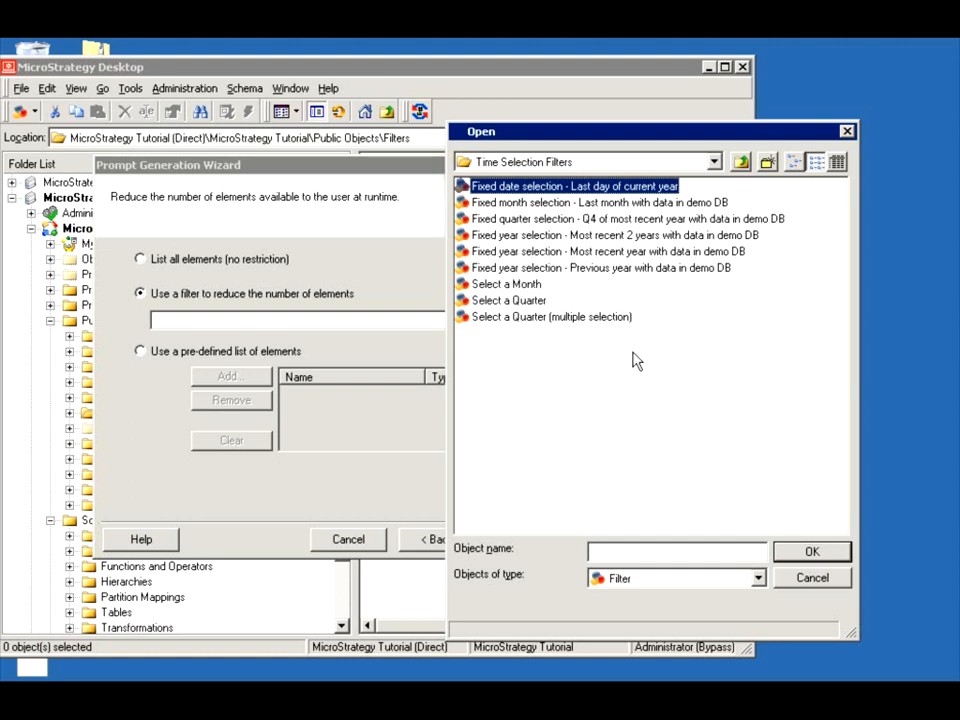
left_click(741, 164)
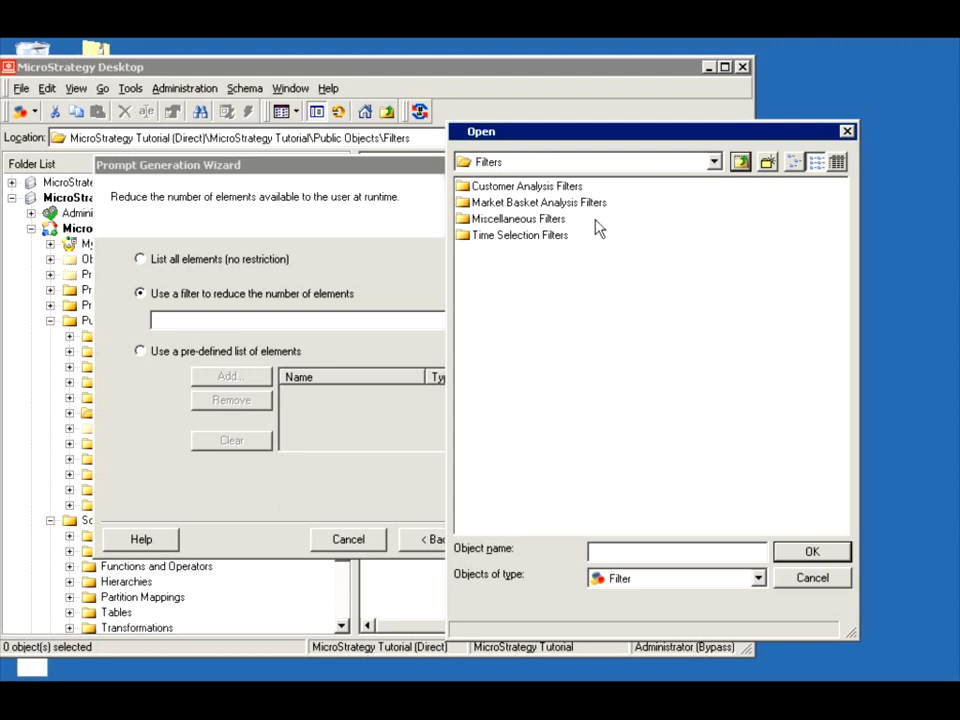
double_click(530, 218)
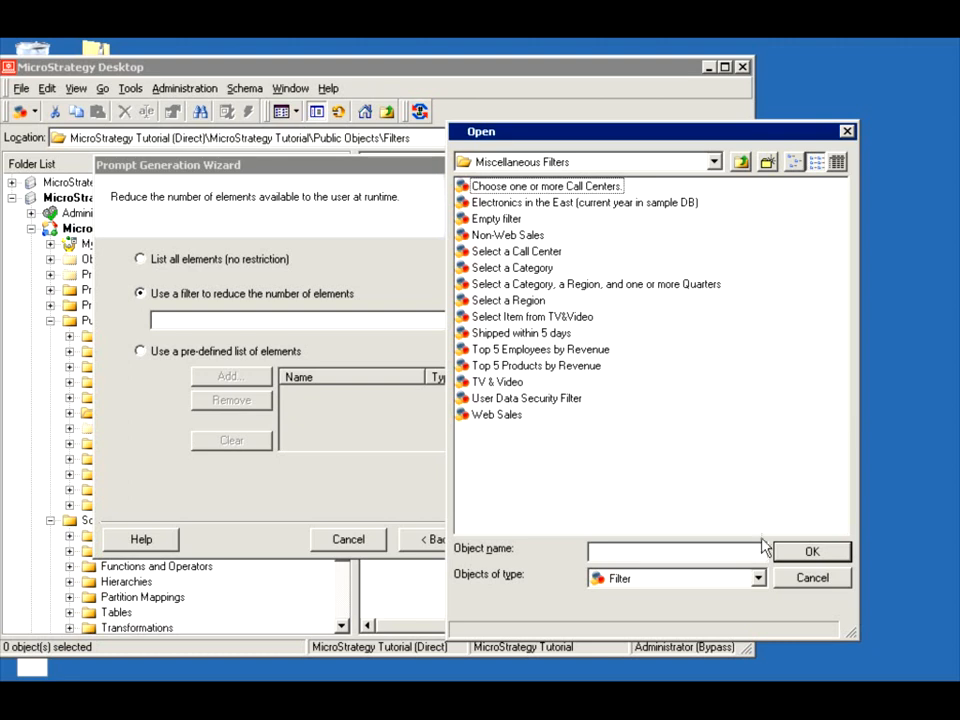
left_click(808, 578)
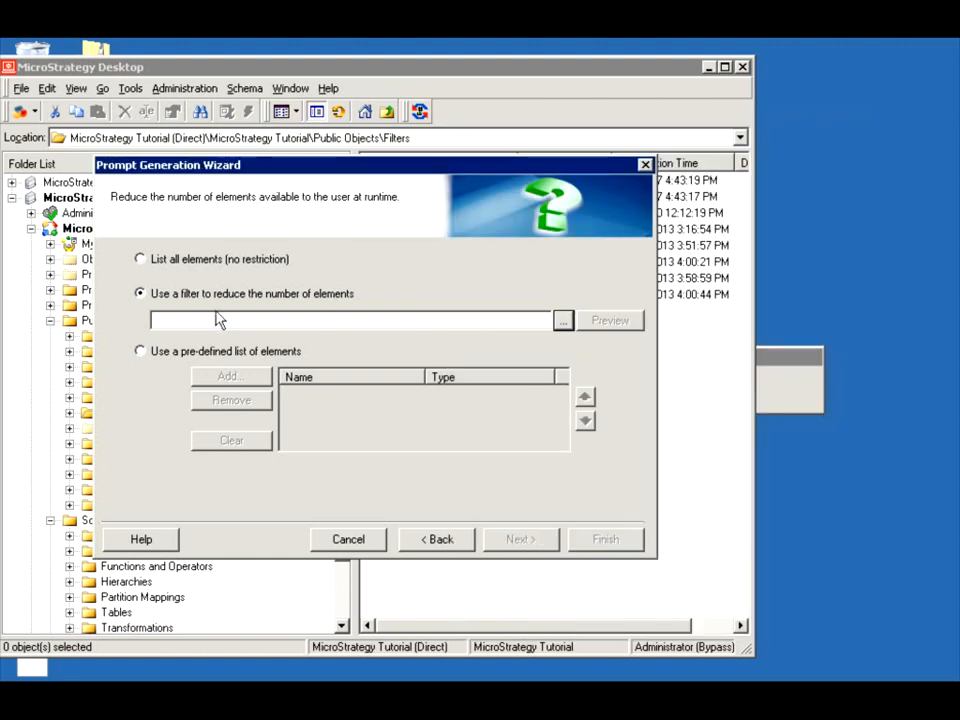
left_click(140, 259)
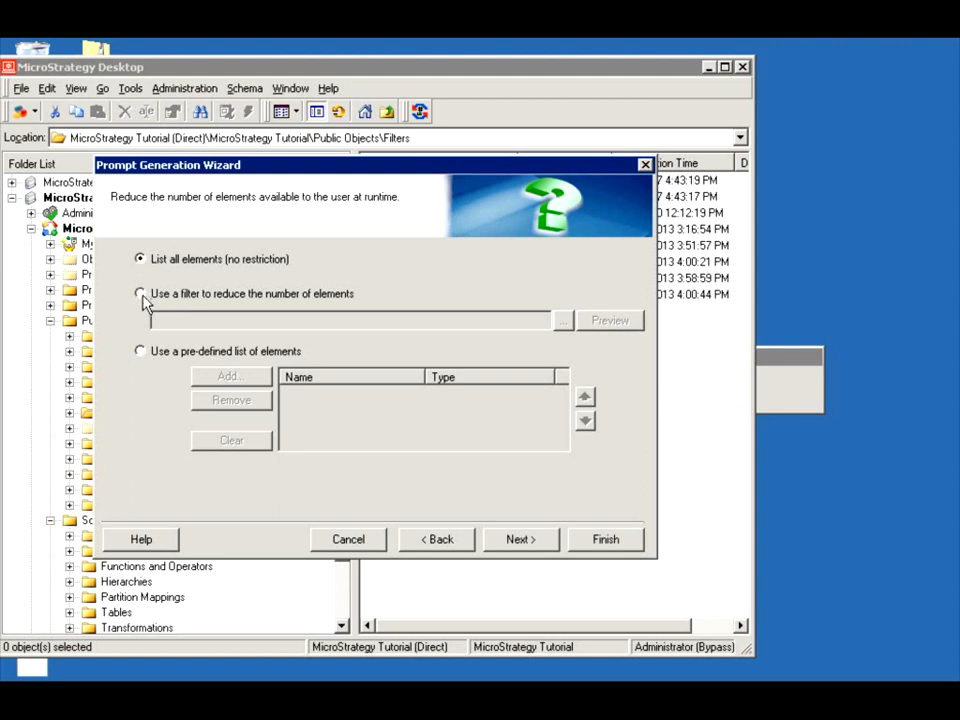
Restrict the prompt to a pre-defined list of elements containing 2009, 2010 and 2011
left_click(145, 355)
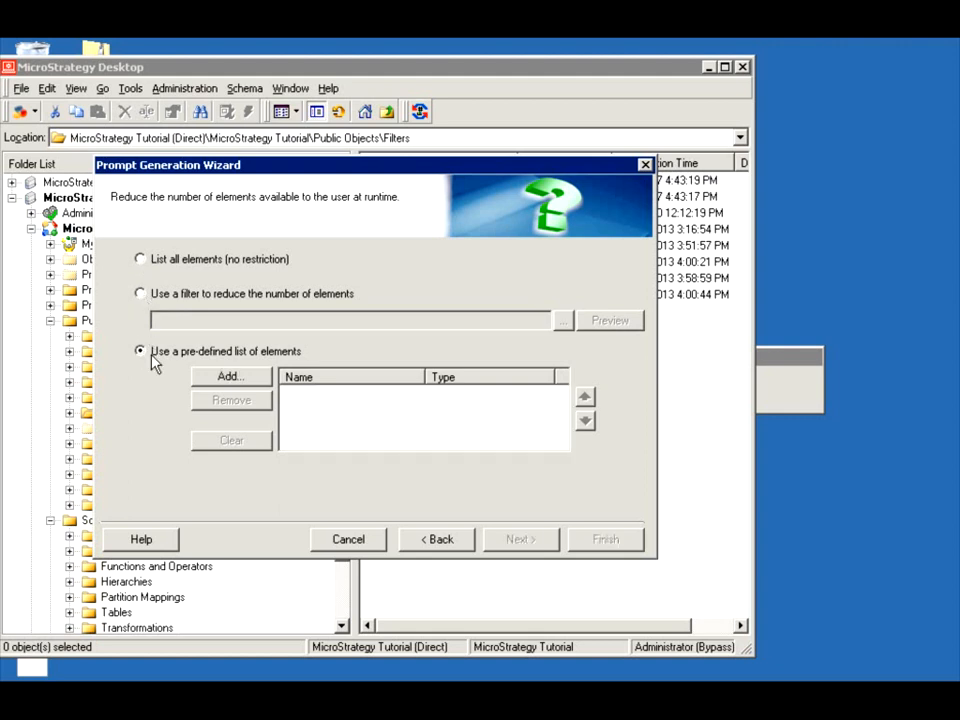
left_click(228, 377)
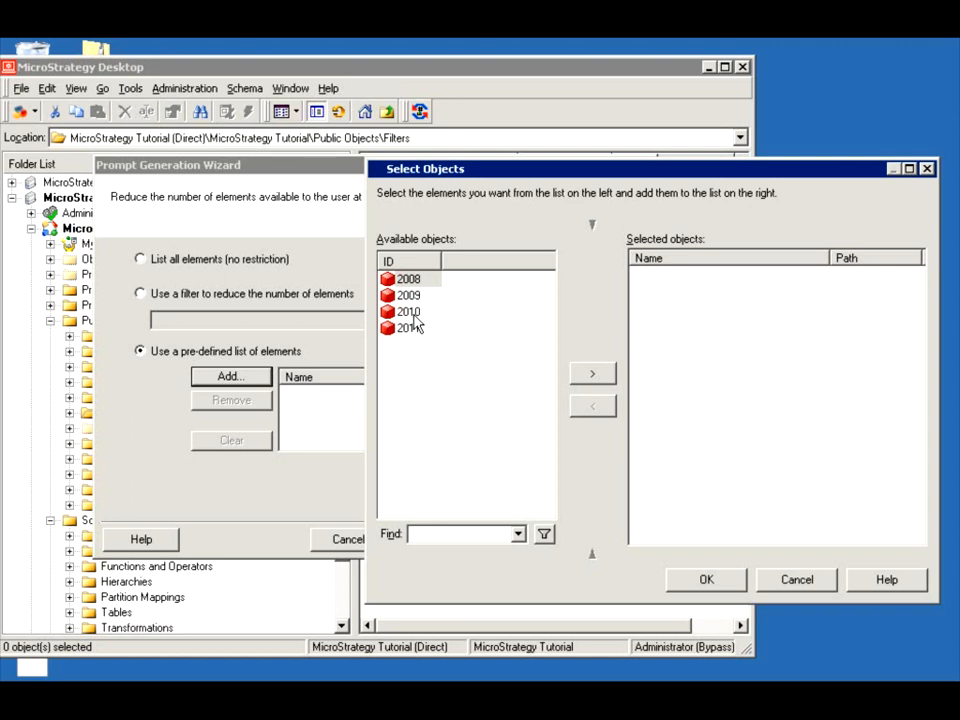
left_click(414, 318)
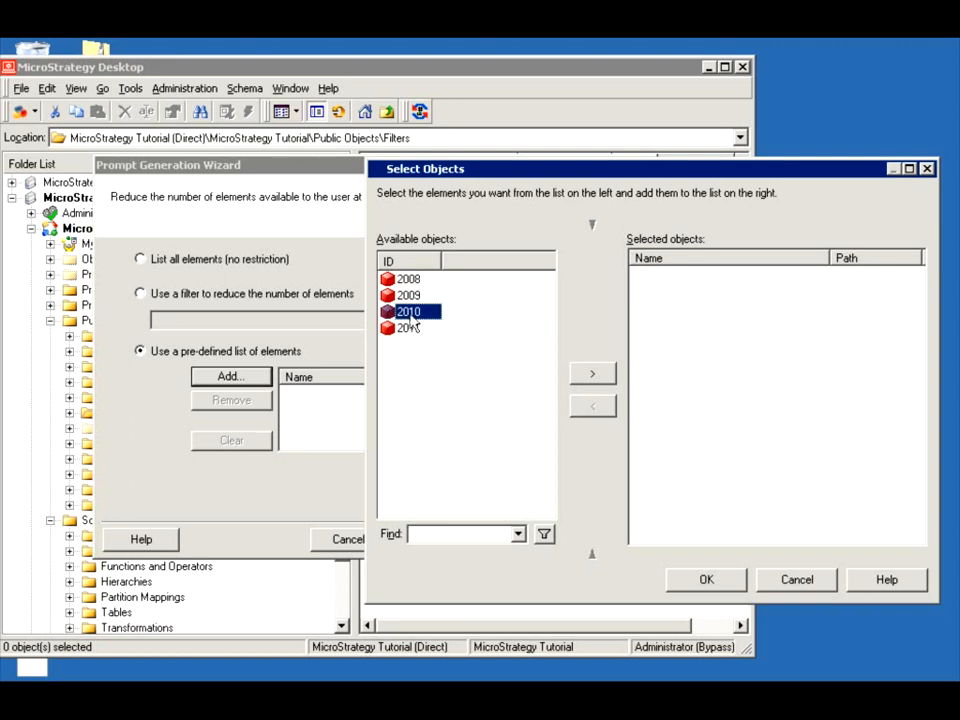
left_click(408, 295)
left_click(592, 374)
left_click(592, 374)
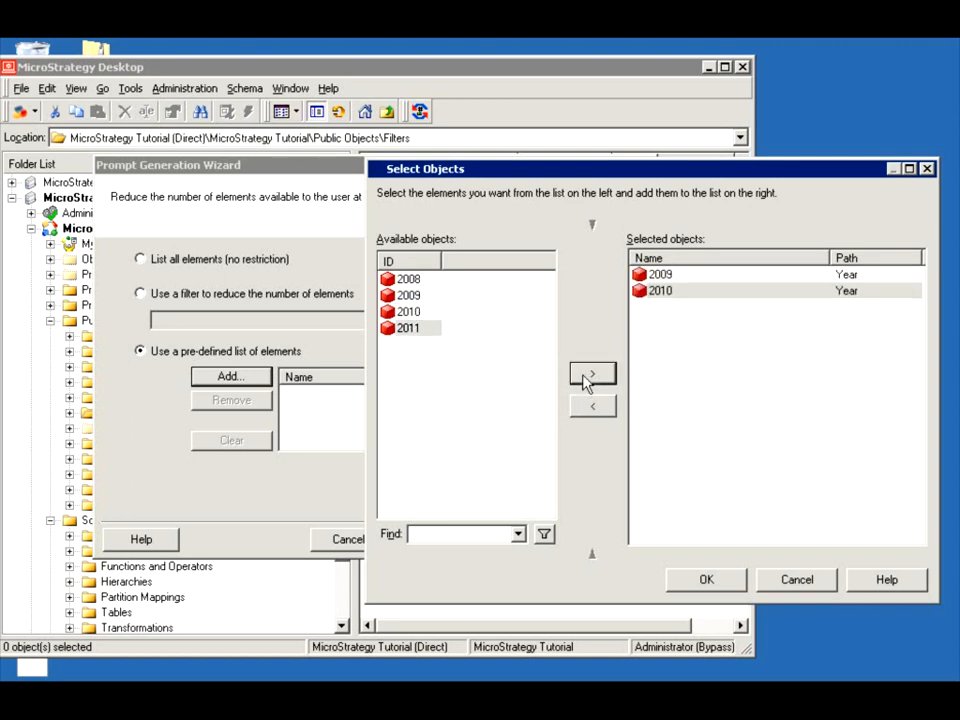
left_click(592, 374)
left_click(706, 579)
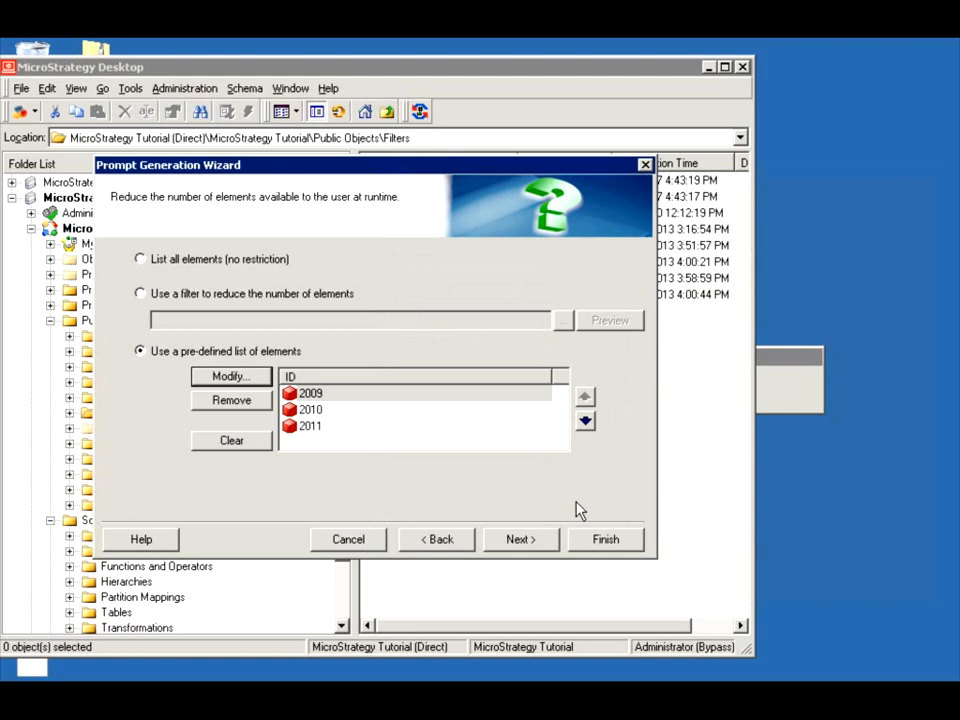
left_click(330, 413)
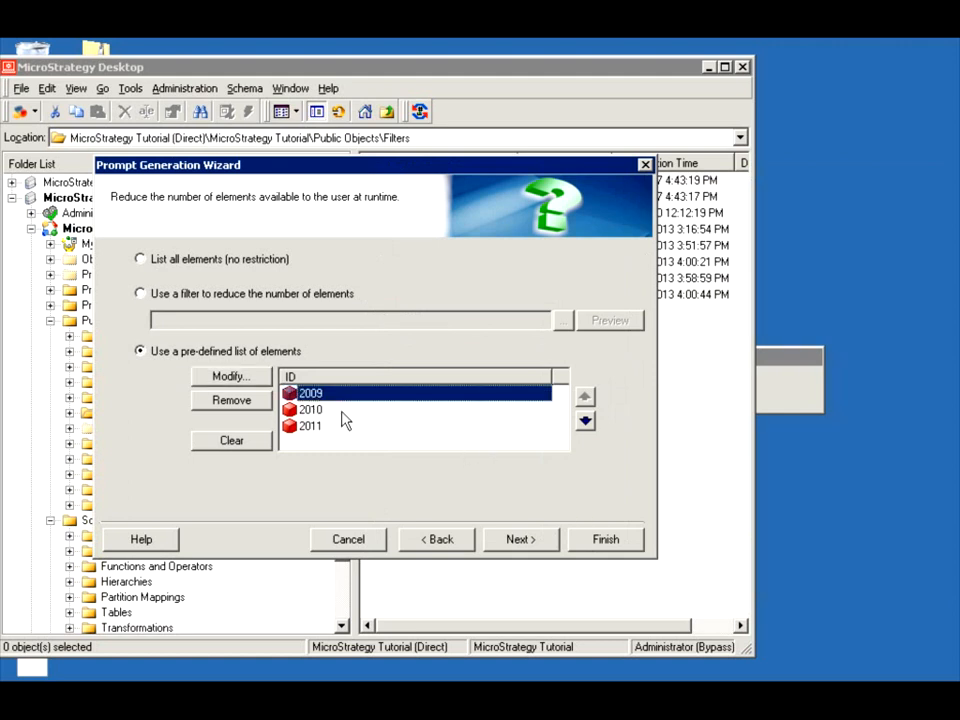
Move 2009 to the end of the pre-defined element list
left_click(585, 421)
left_click(585, 421)
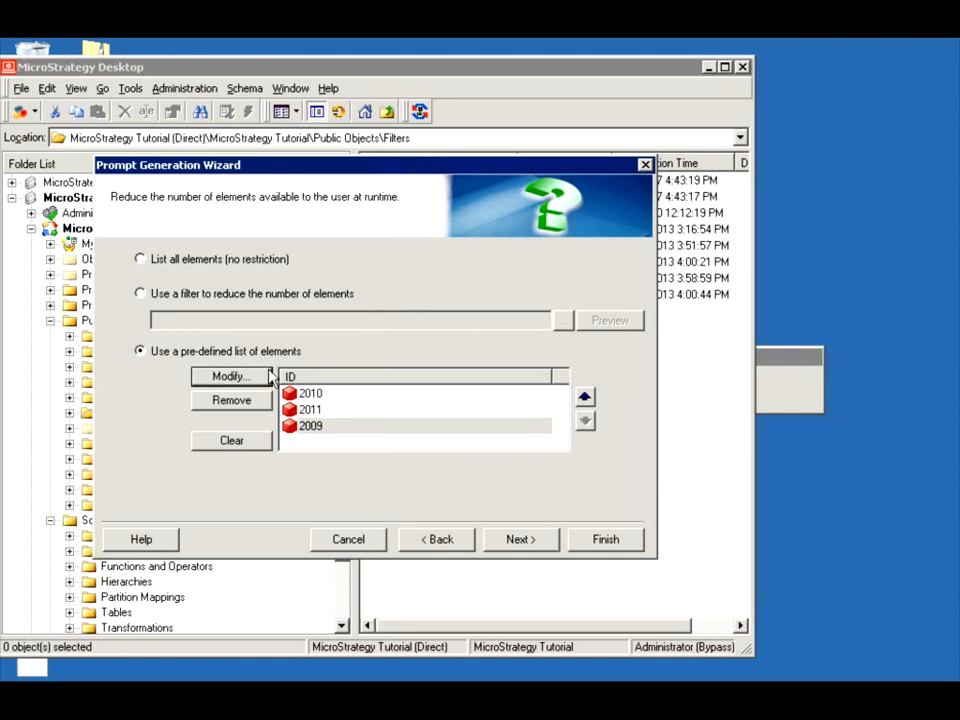
Set the prompt to list all elements without restriction and save it as Elements of Year in the Filters folder
left_click(141, 260)
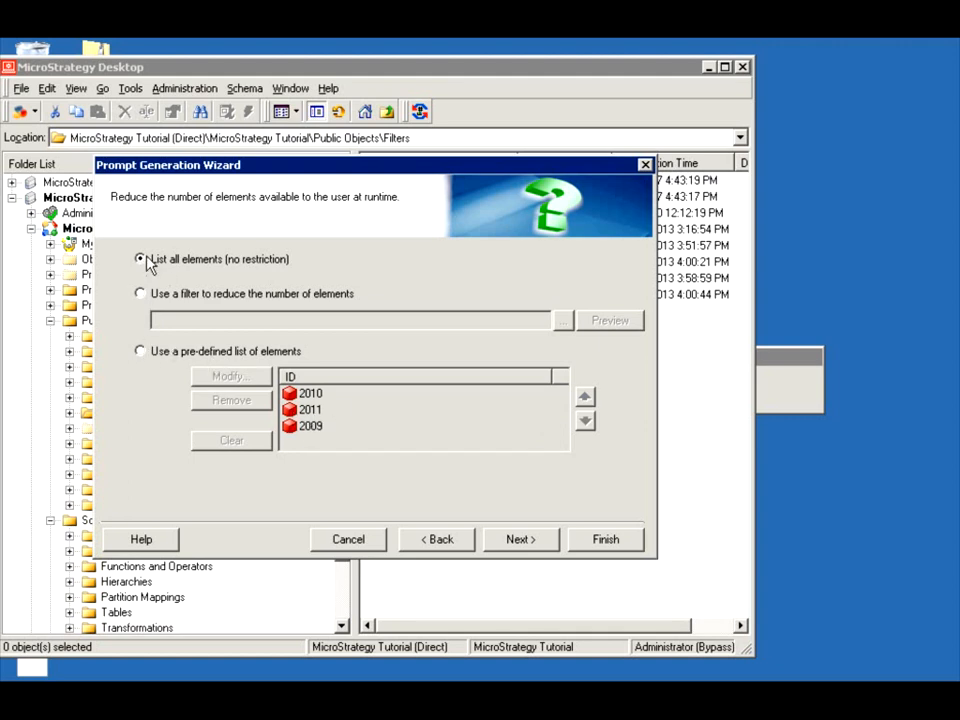
left_click(590, 540)
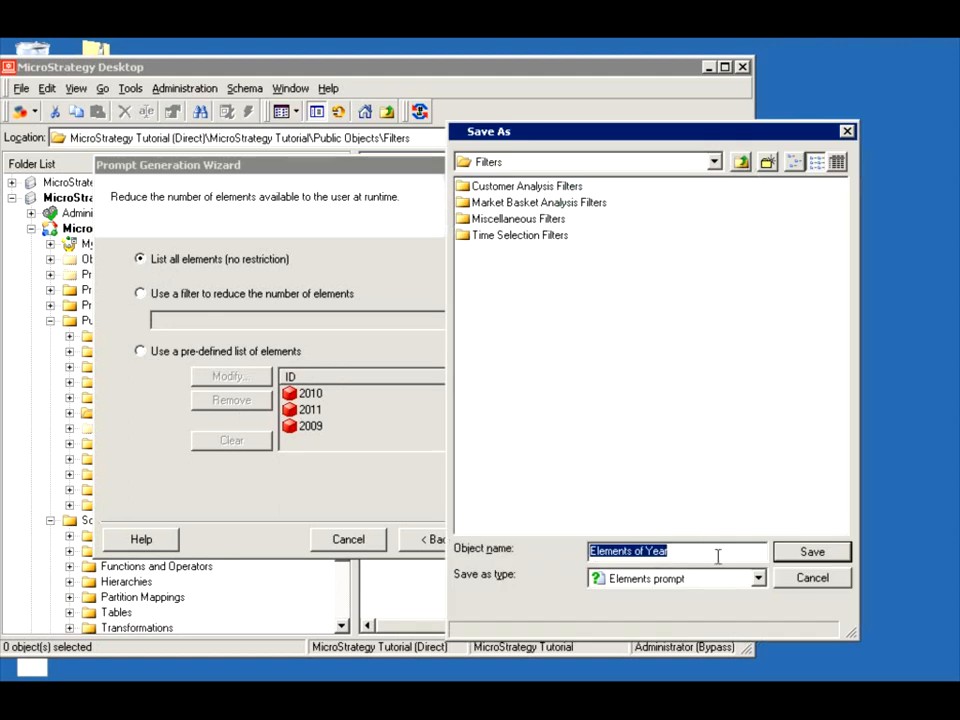
left_click(800, 558)
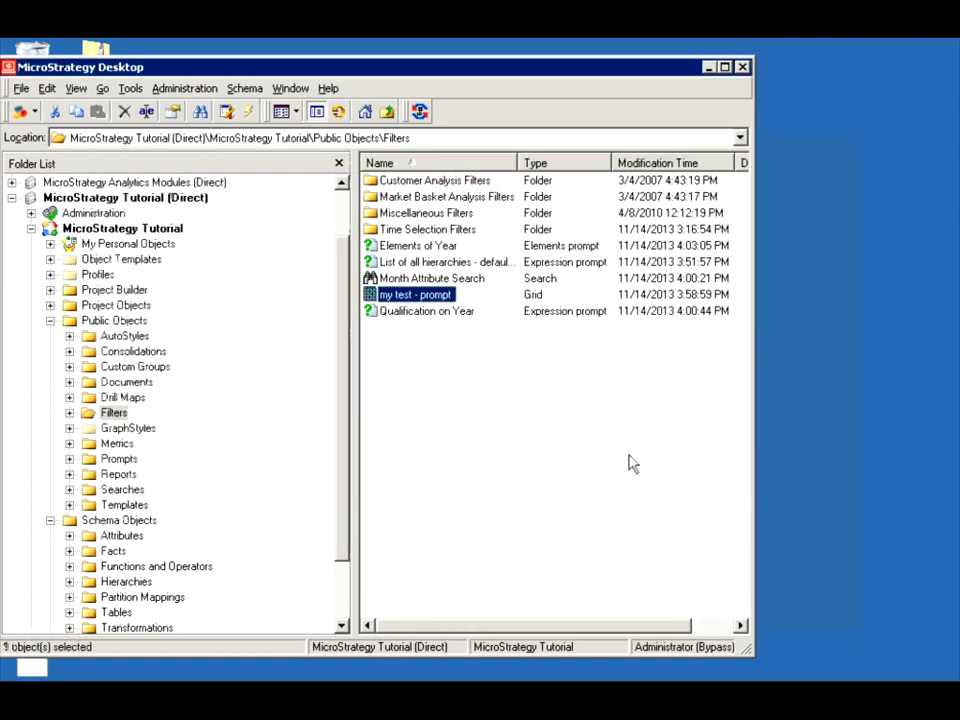
Edit the my test - prompt report and replace the Qualification on Year prompt in its report filter with the Elements of Year prompt
right_click(393, 297)
left_click(430, 376)
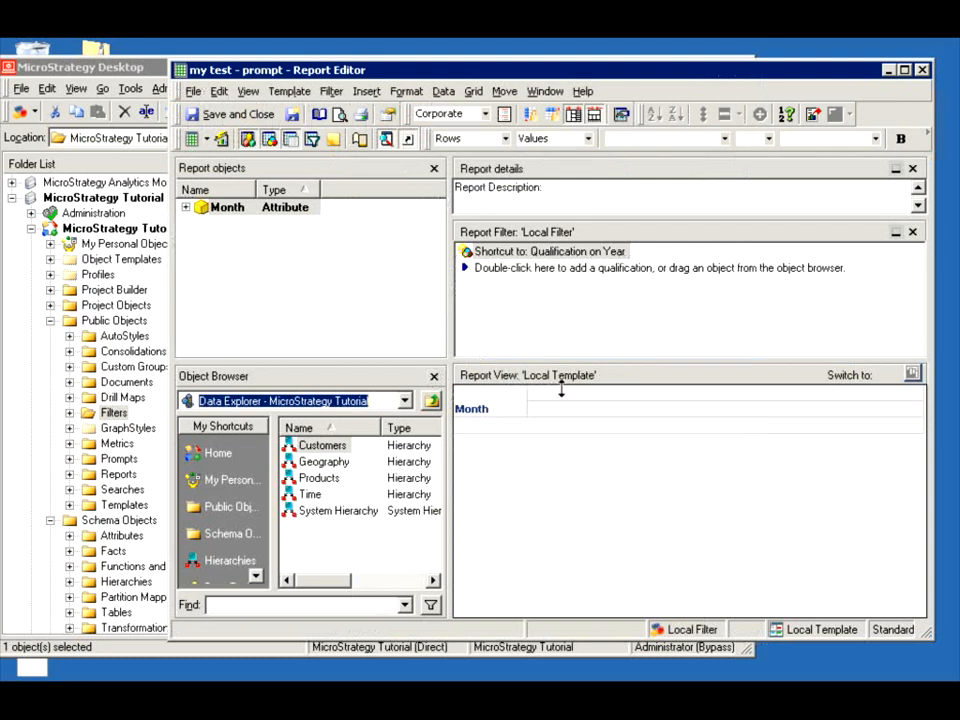
left_click(500, 252)
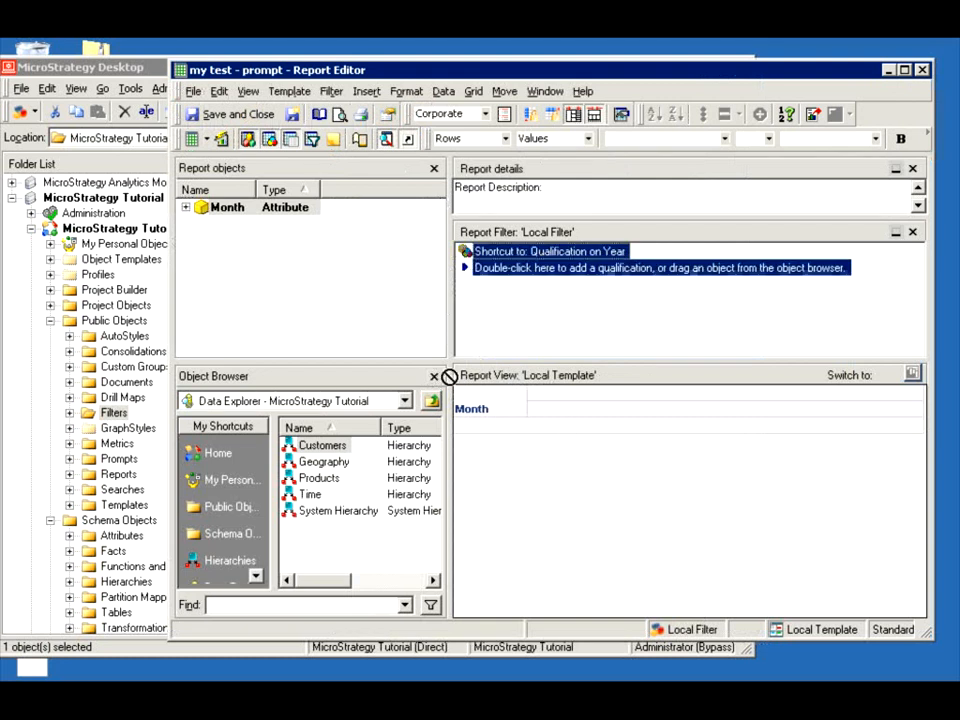
key("Delete")
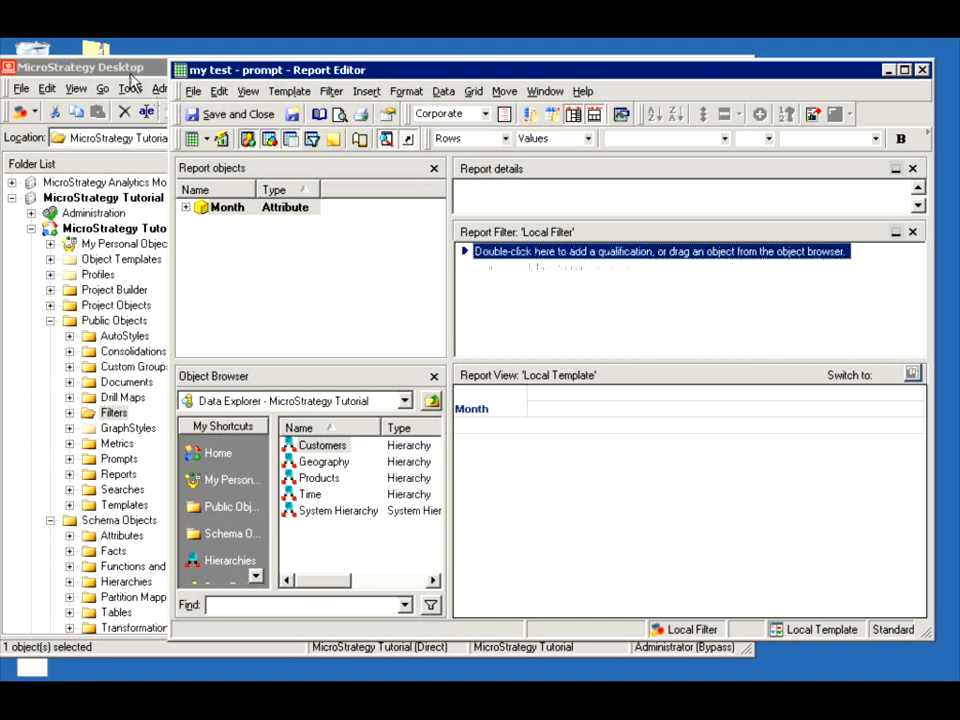
left_click(125, 70)
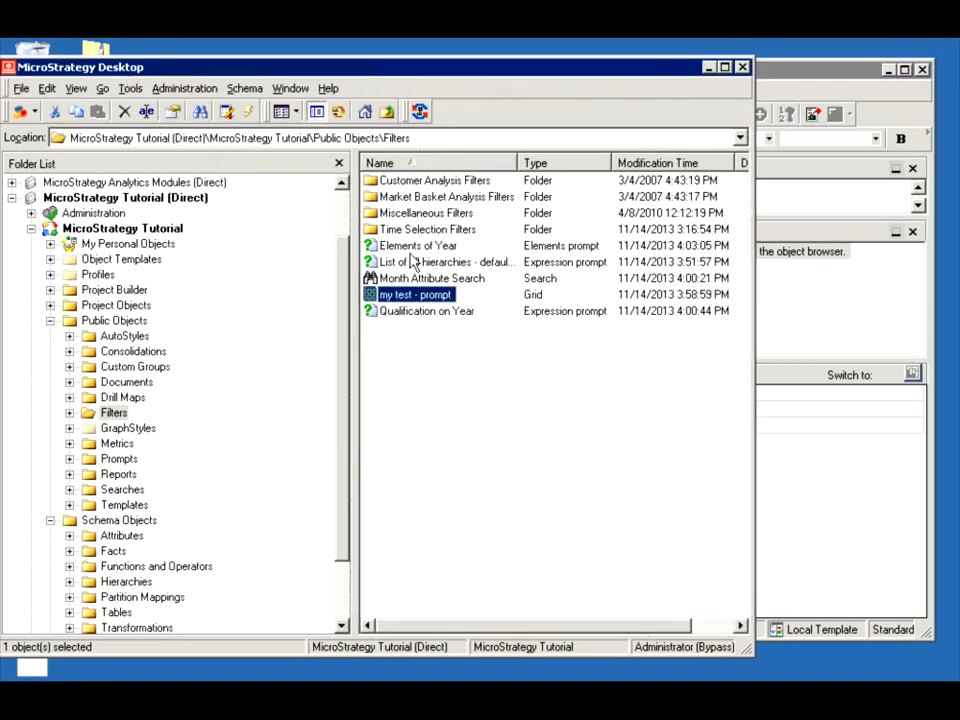
left_click_drag(406, 250, 814, 328)
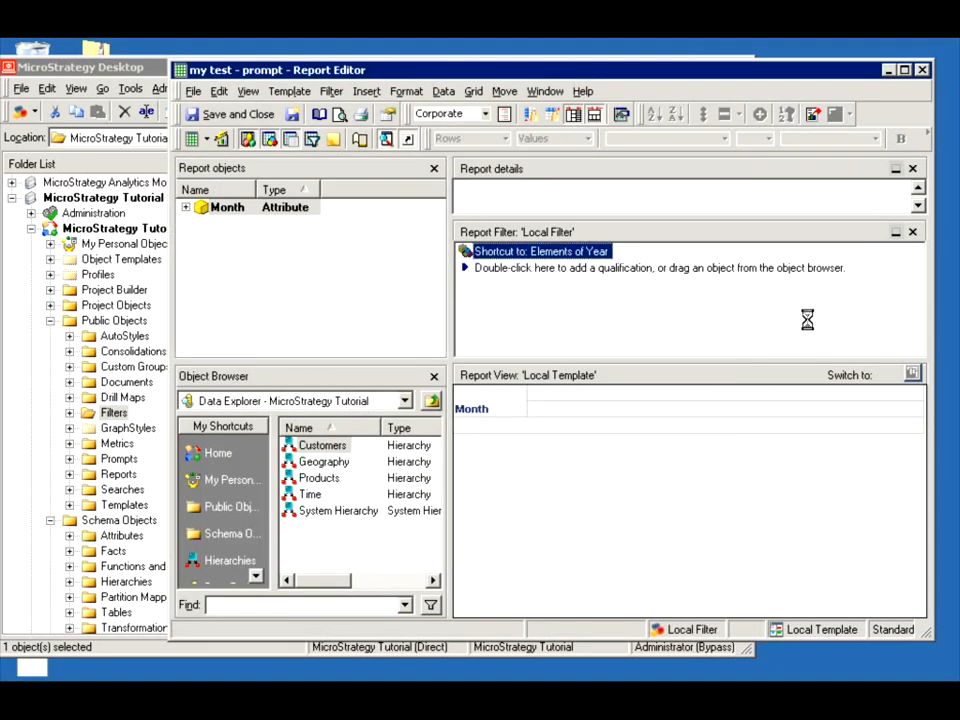
Run the report and answer the Year prompt with the element 2008
left_click(194, 140)
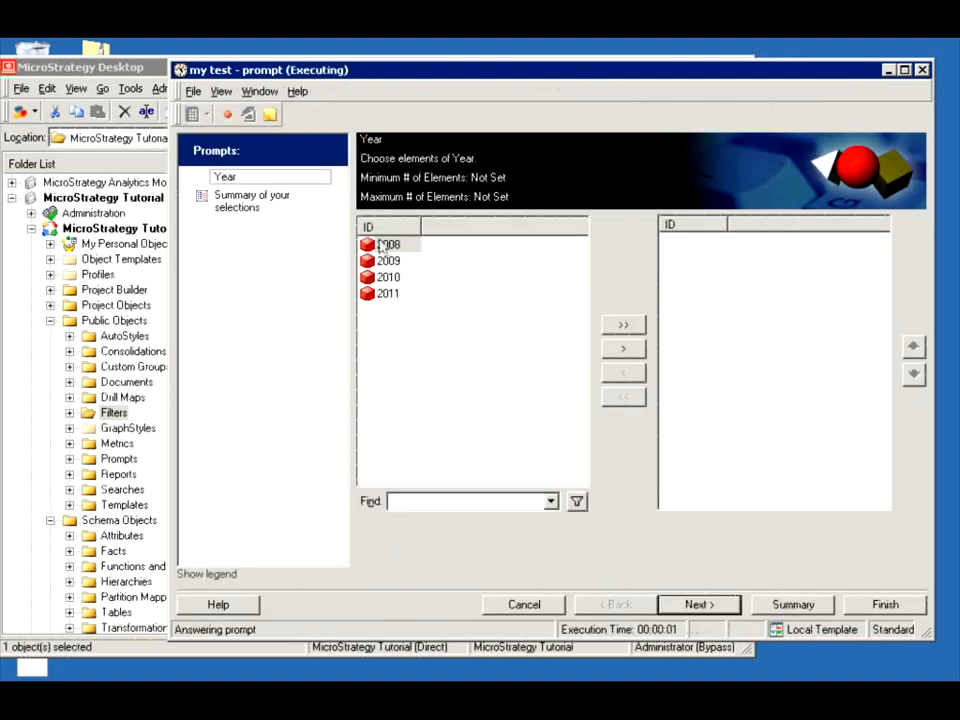
left_click(634, 350)
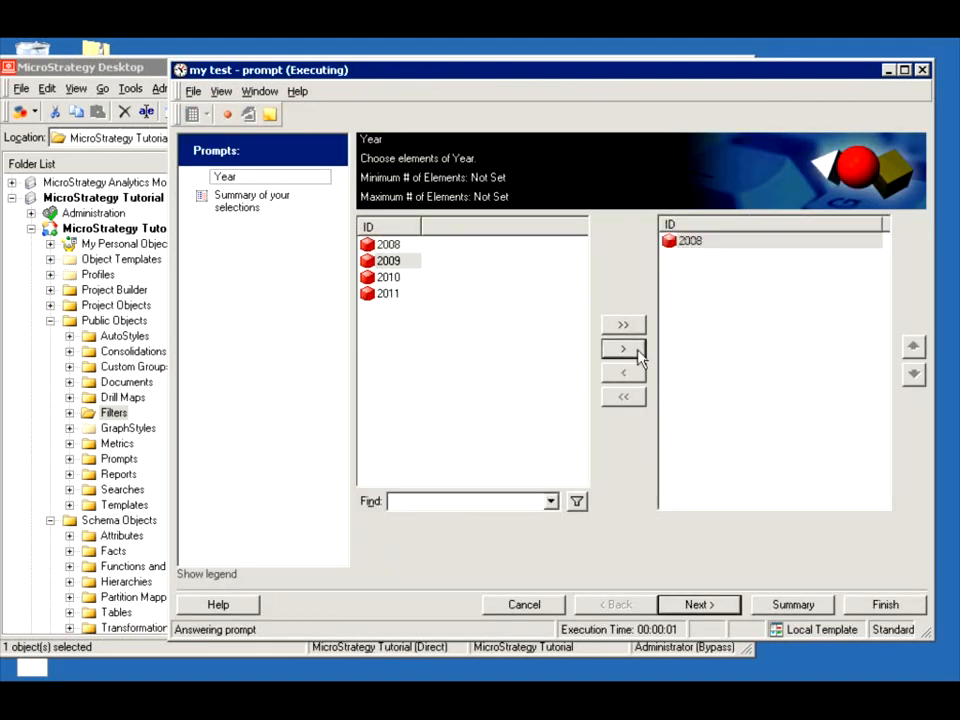
left_click(882, 604)
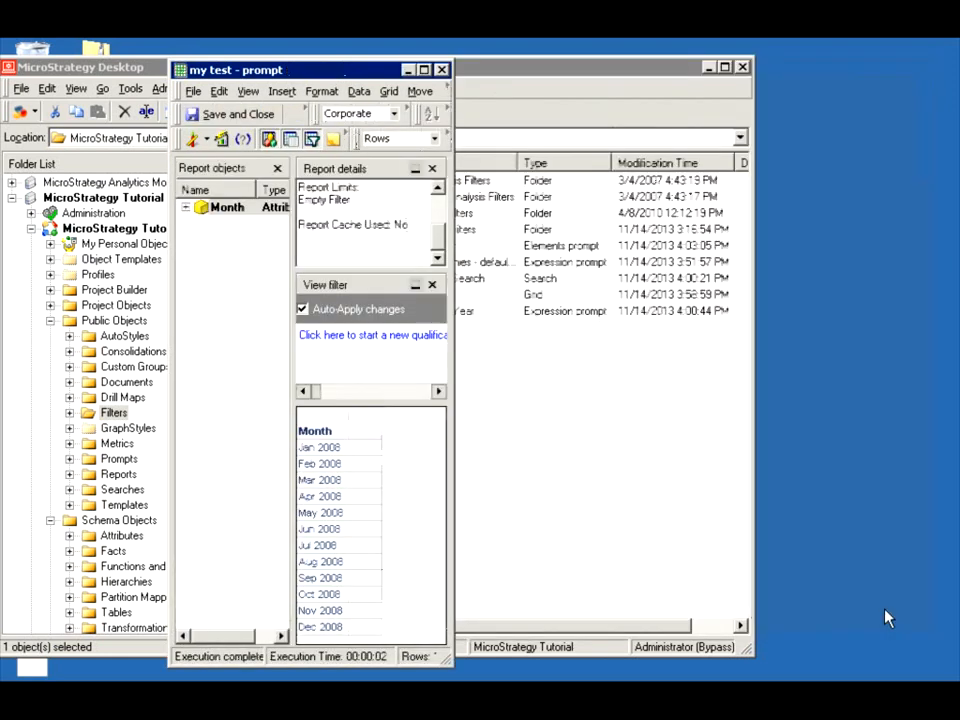
Examine the year condition in the report's SQL statement, and close the report without saving it
left_click(207, 140)
left_click(216, 234)
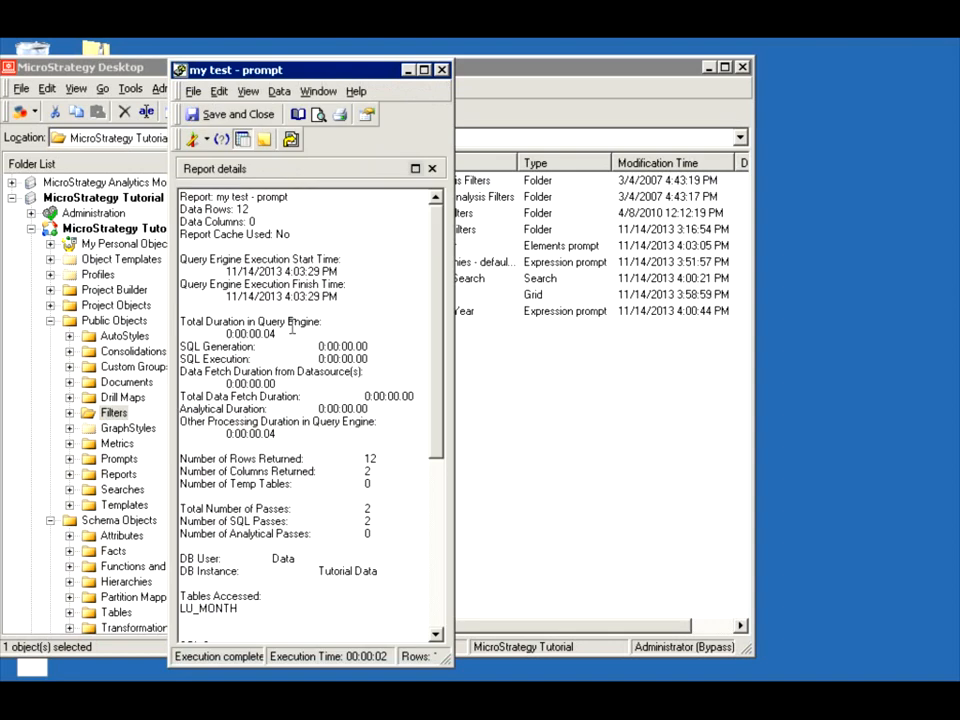
left_click_drag(439, 315, 443, 557)
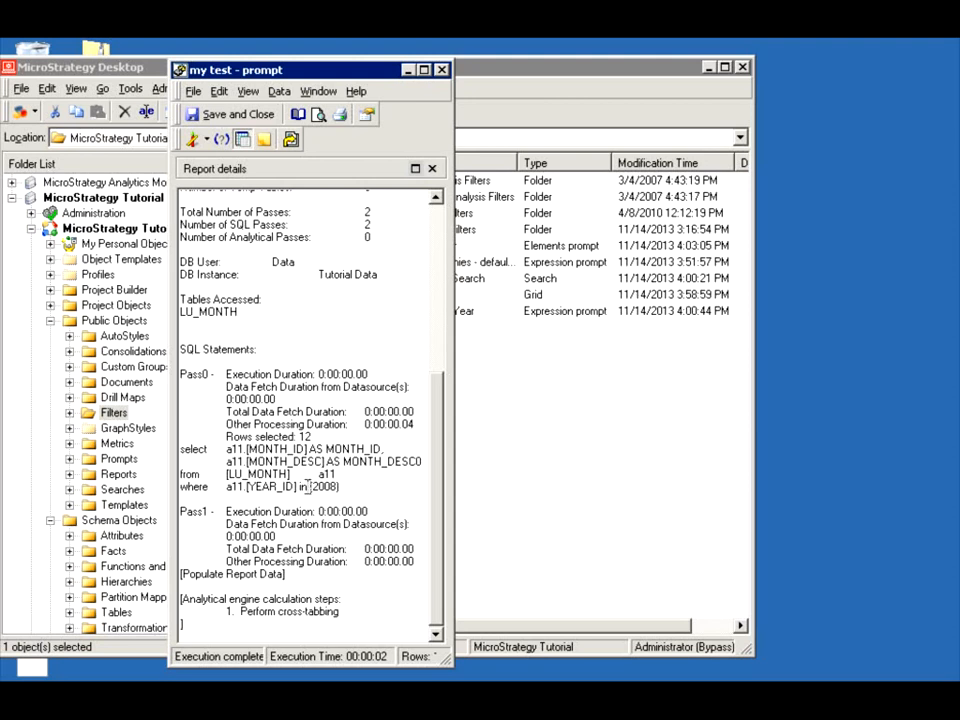
double_click(302, 486)
type("in")
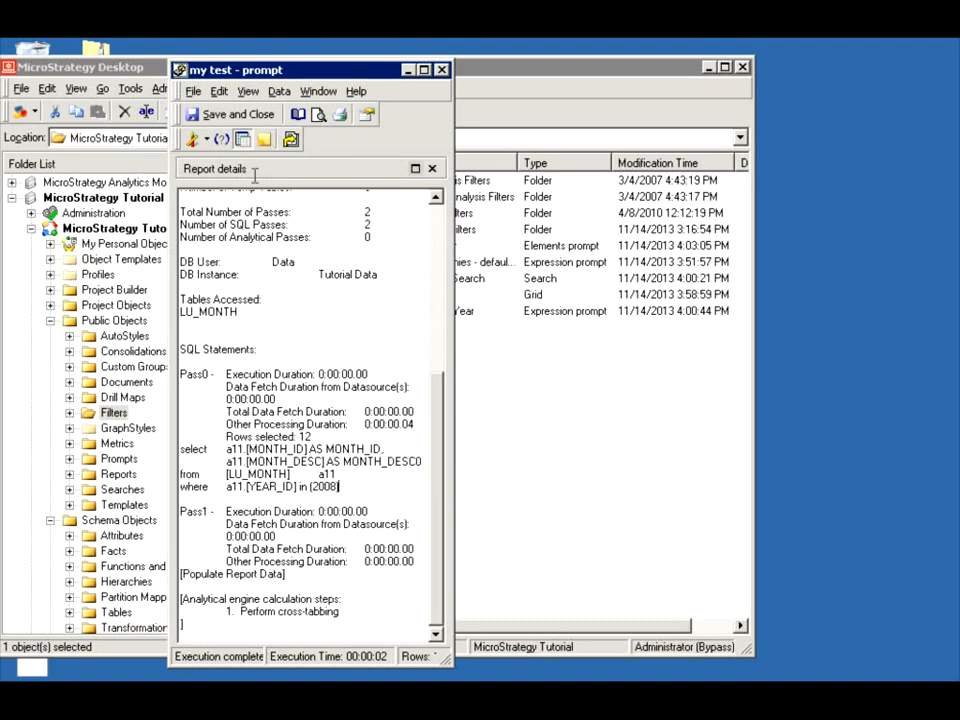
left_click(441, 70)
left_click(407, 344)
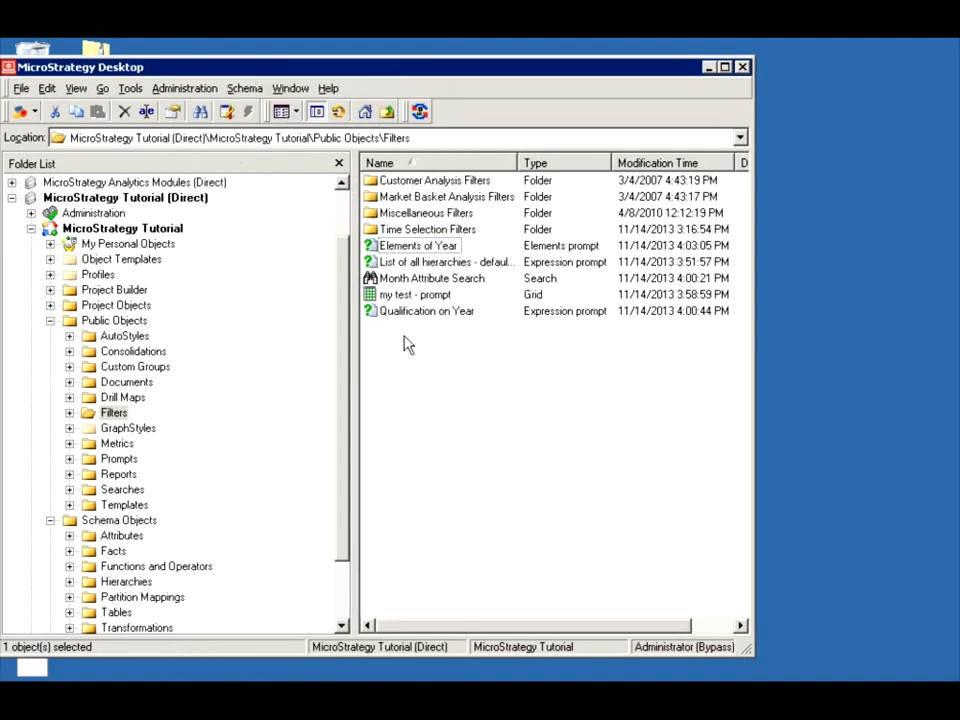
Start a new prompt in the Filters folder
right_click(407, 344)
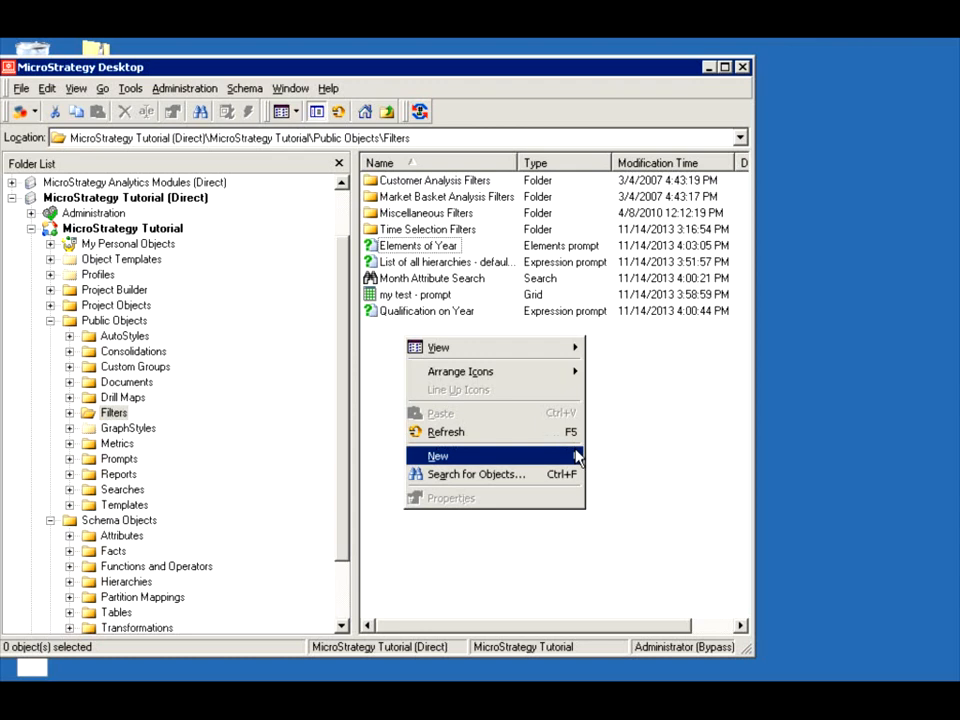
mouse_move(577, 457)
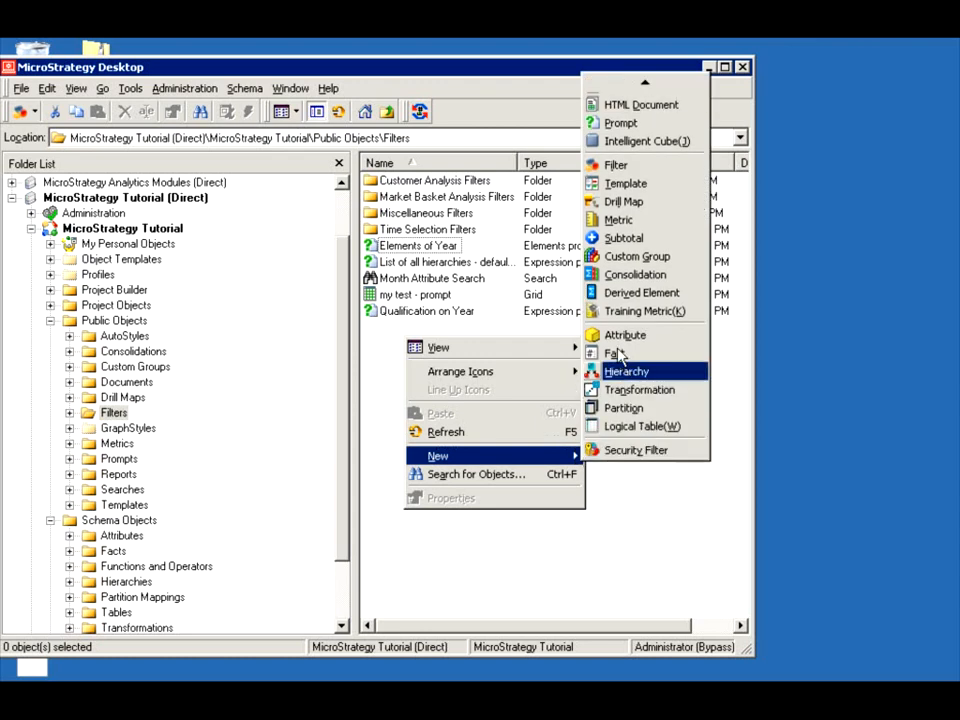
left_click(618, 122)
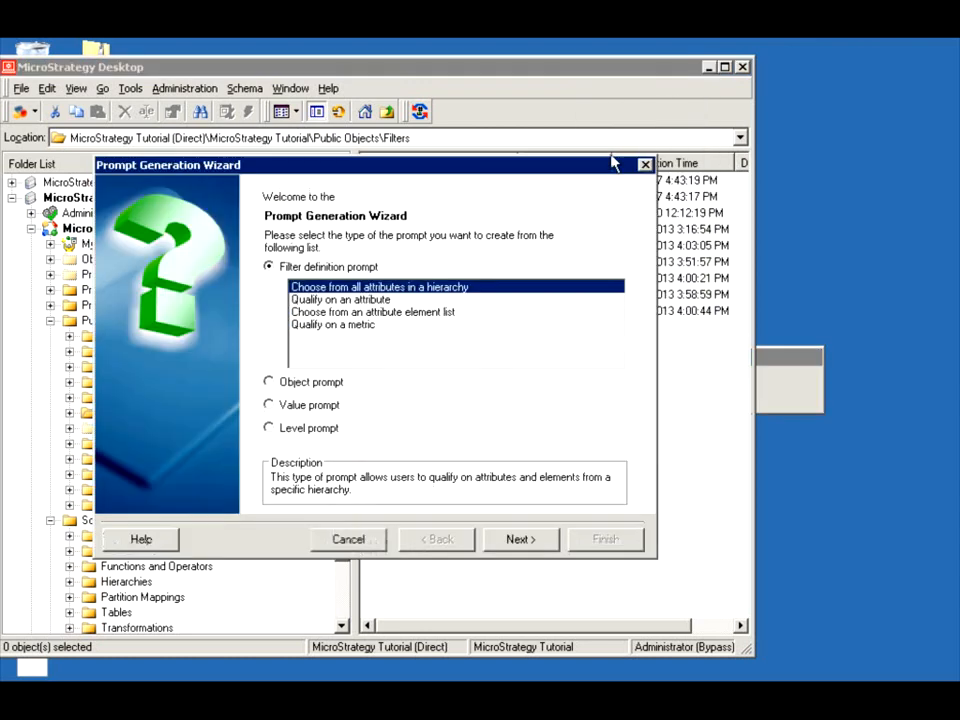
Define the new prompt as a filter definition prompt that qualifies on a metric, using Profit from the Sales Metrics folder
left_click(340, 325)
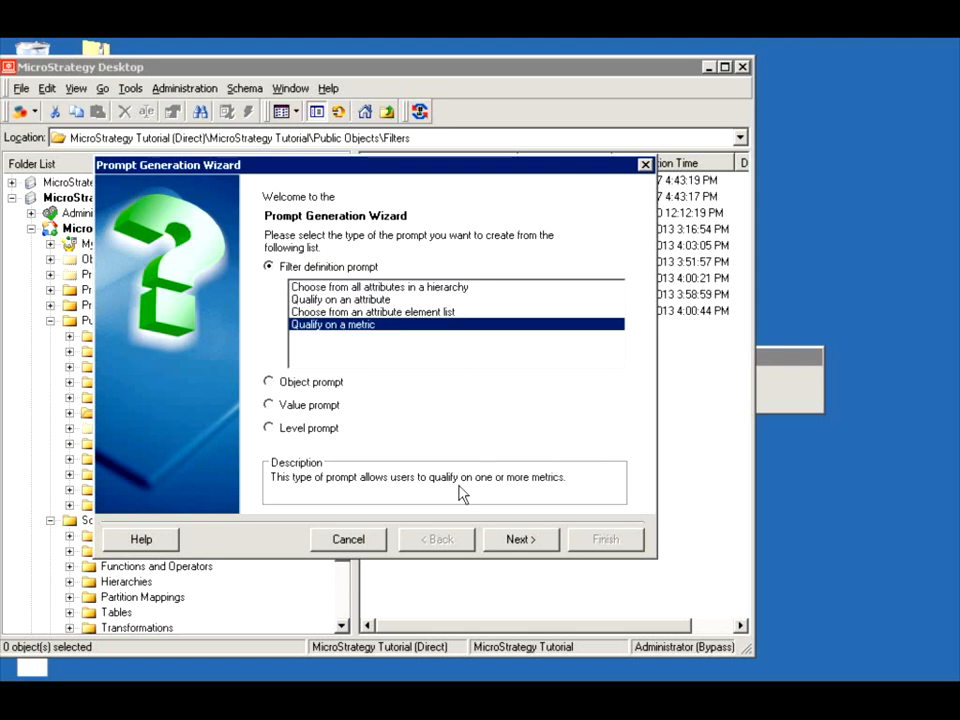
left_click(516, 539)
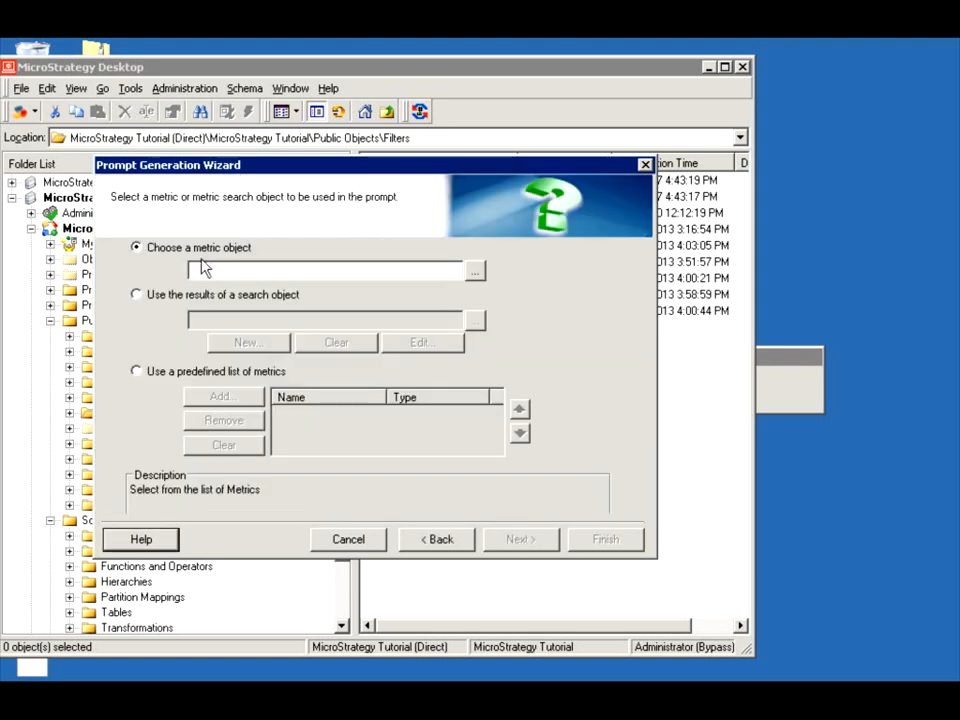
left_click(474, 276)
double_click(491, 270)
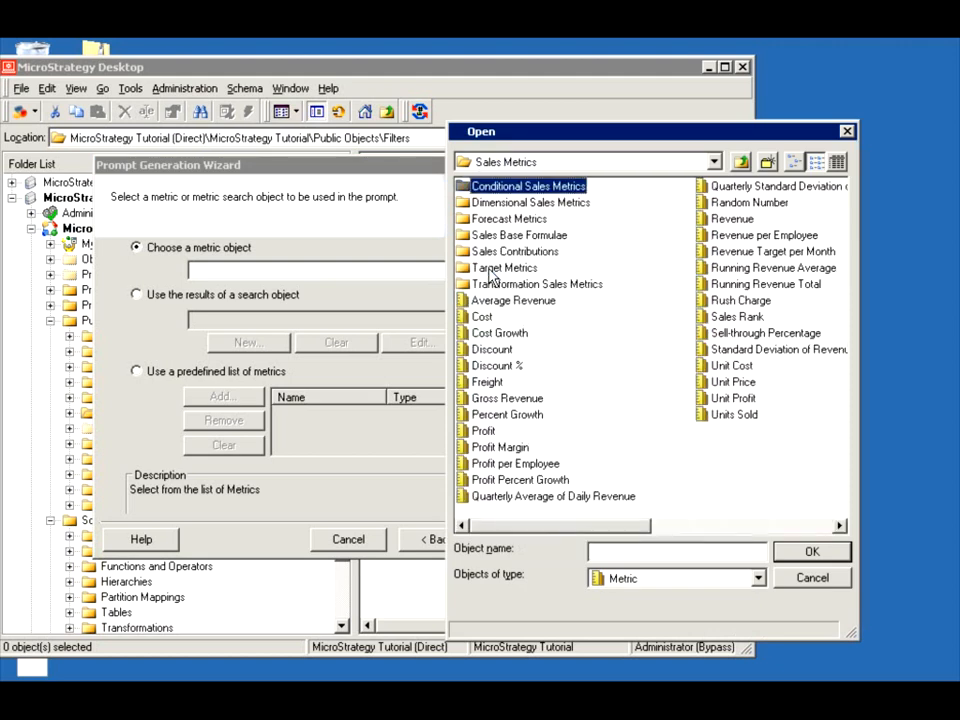
left_click(484, 431)
left_click(812, 552)
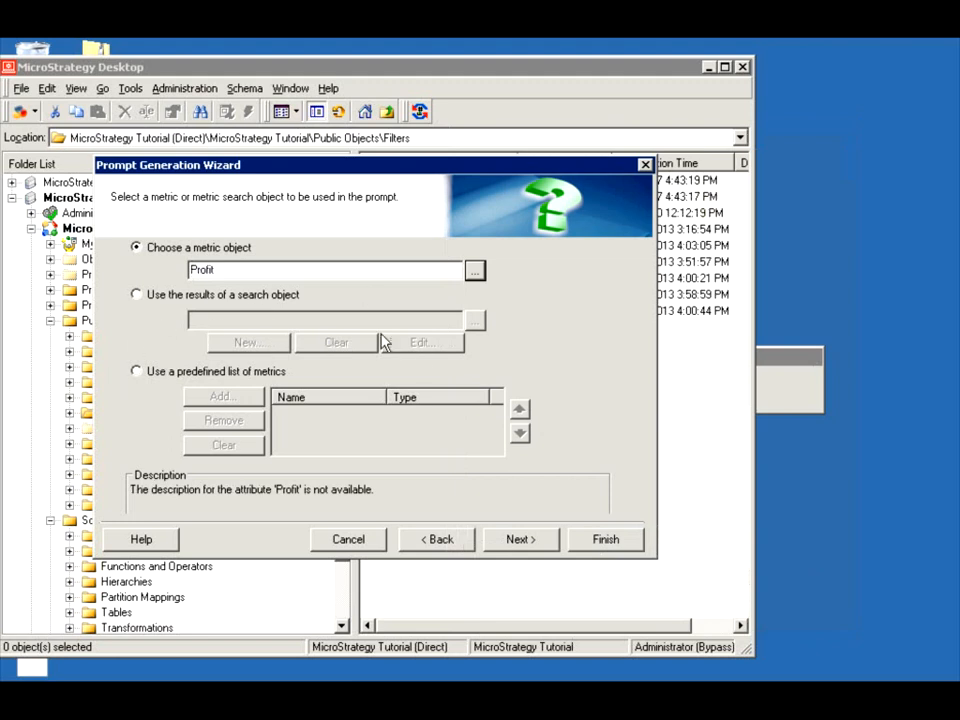
Limit the Profit prompt to a maximum of 1 qualification and save it in the Filters folder under the suggested name
left_click(505, 547)
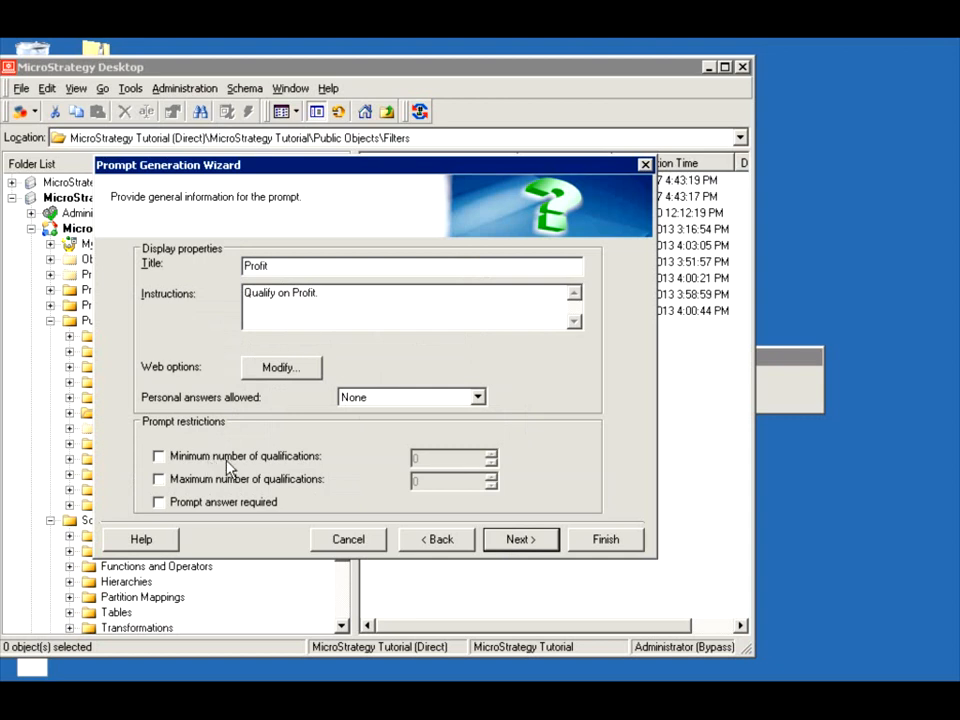
left_click(160, 481)
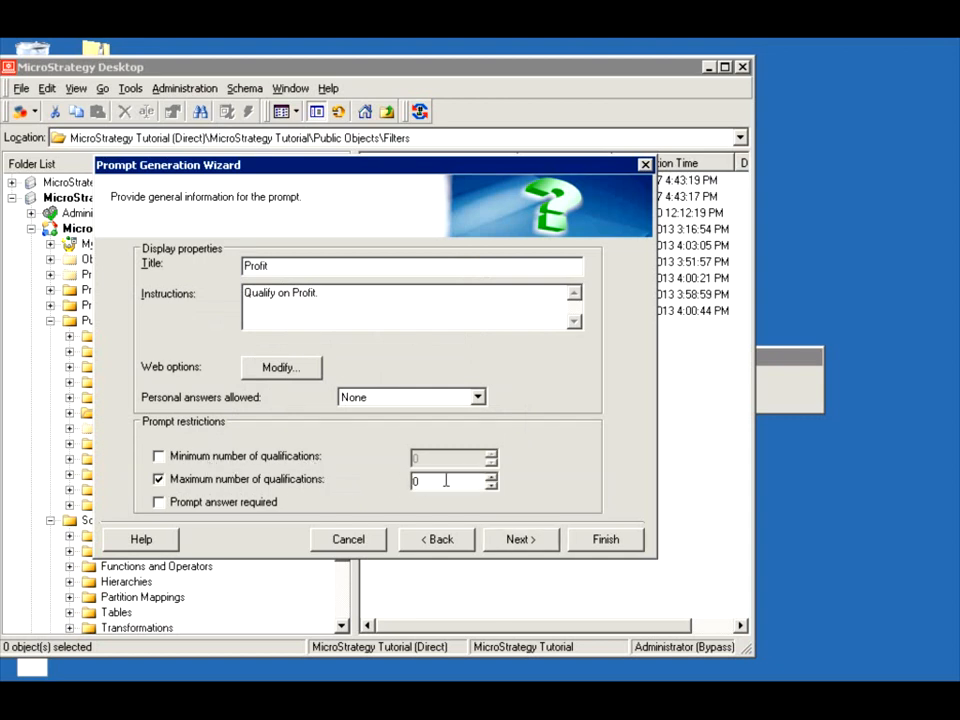
left_click_drag(446, 481, 373, 476)
type("1")
left_click(592, 547)
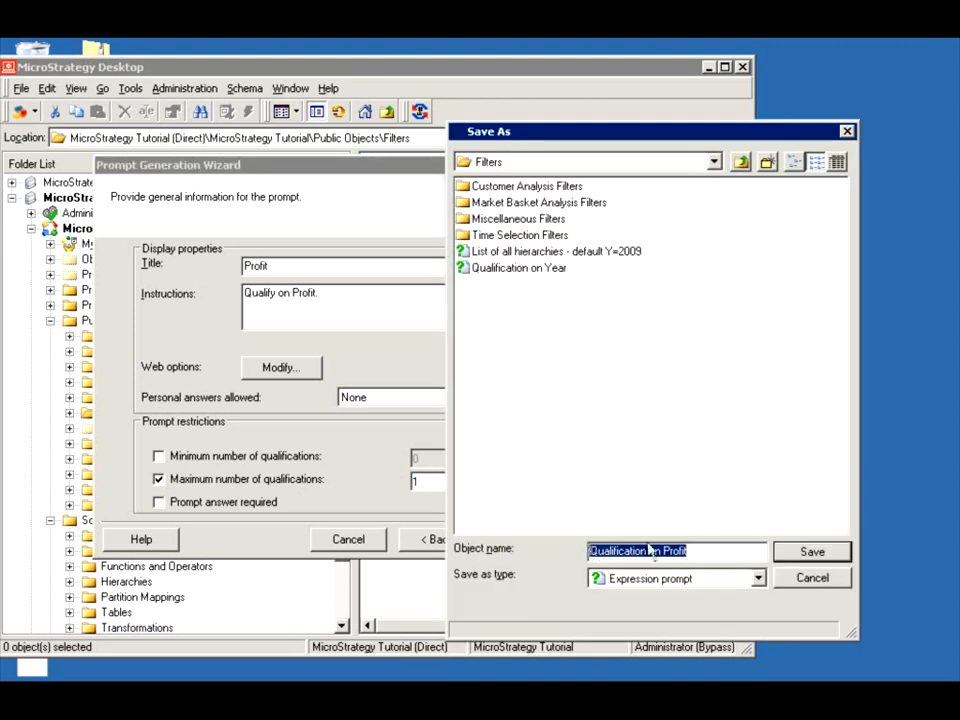
left_click(810, 553)
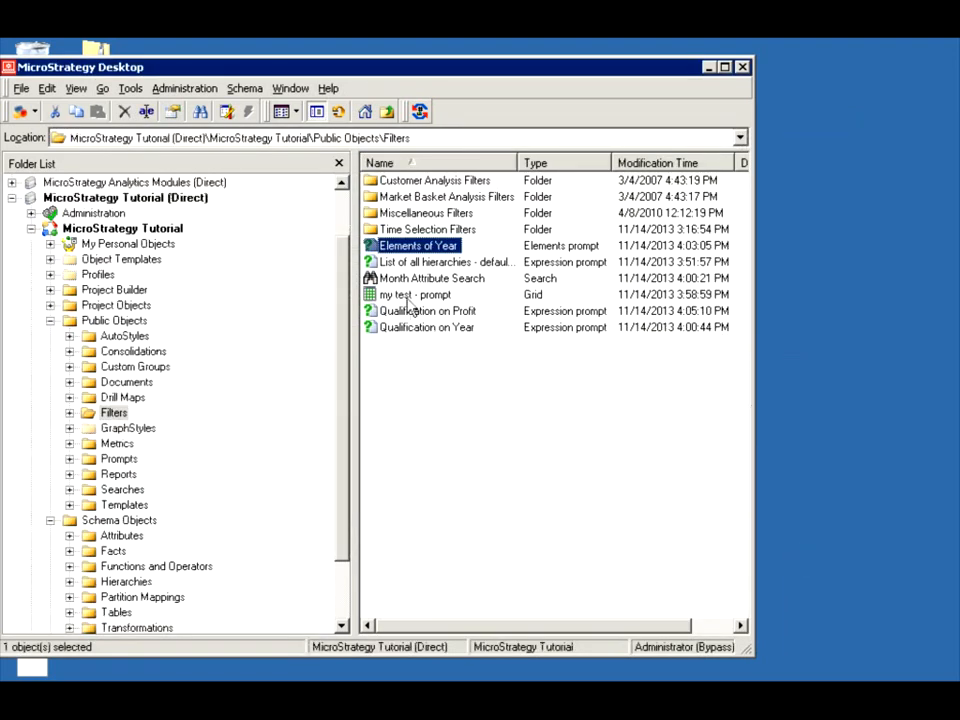
Open the "my test - prompt" report for editing and add the "Qualification on Profit" prompt to its report filter
right_click(410, 297)
left_click(440, 373)
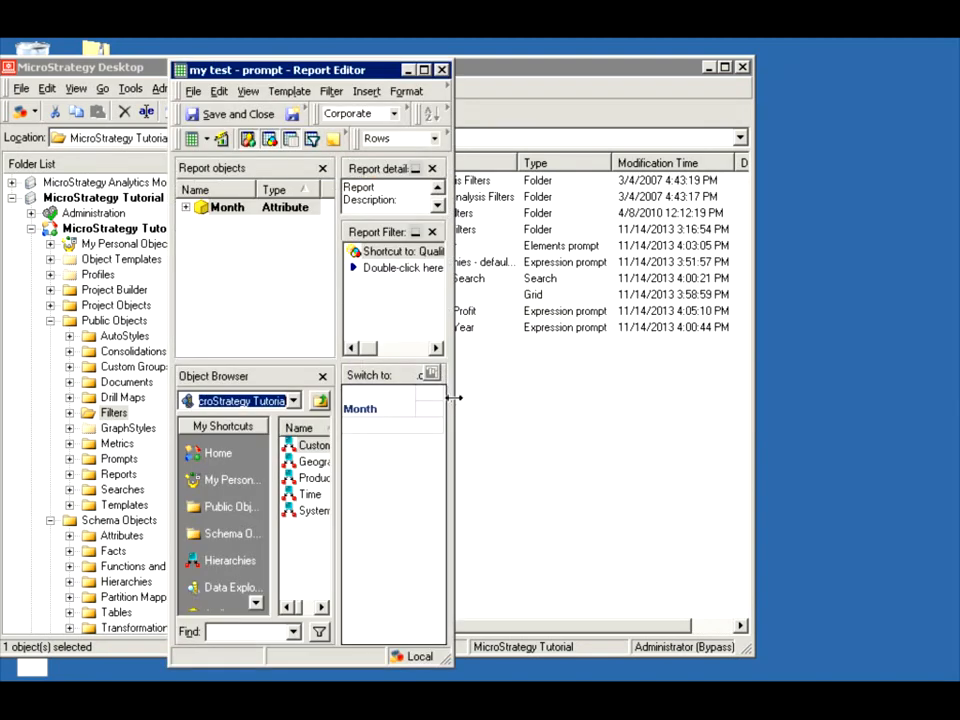
left_click_drag(452, 405, 808, 363)
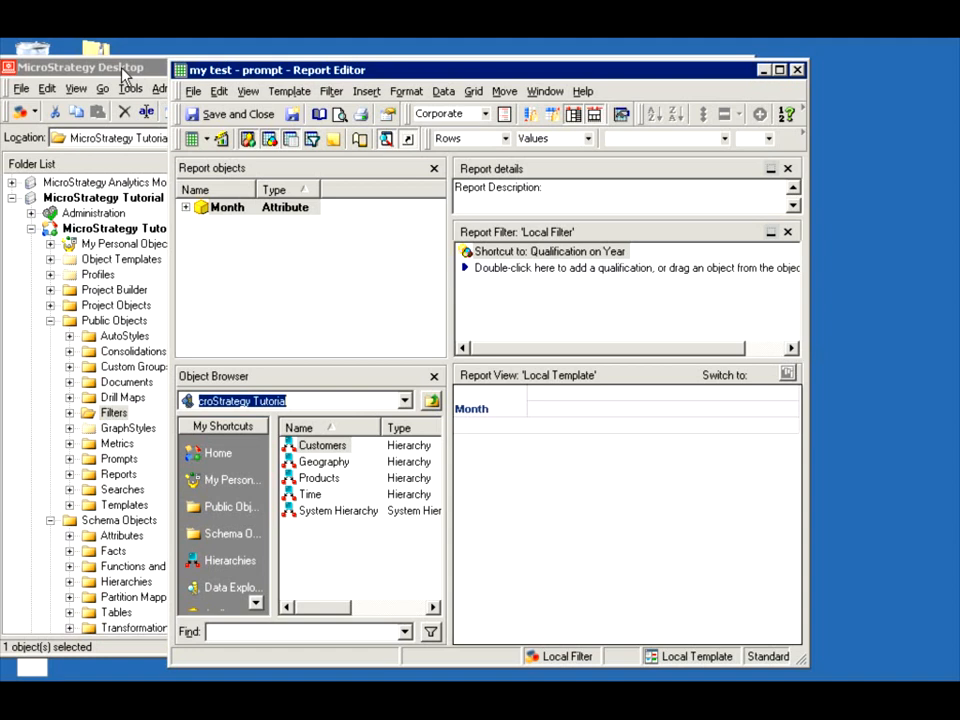
left_click(125, 75)
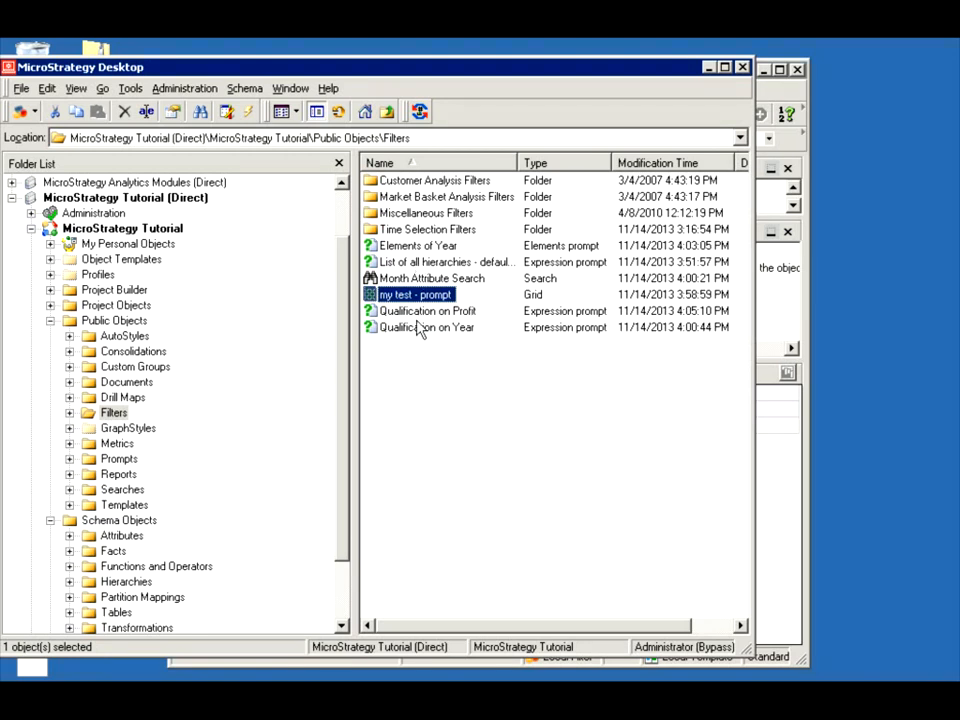
left_click_drag(406, 311, 731, 306)
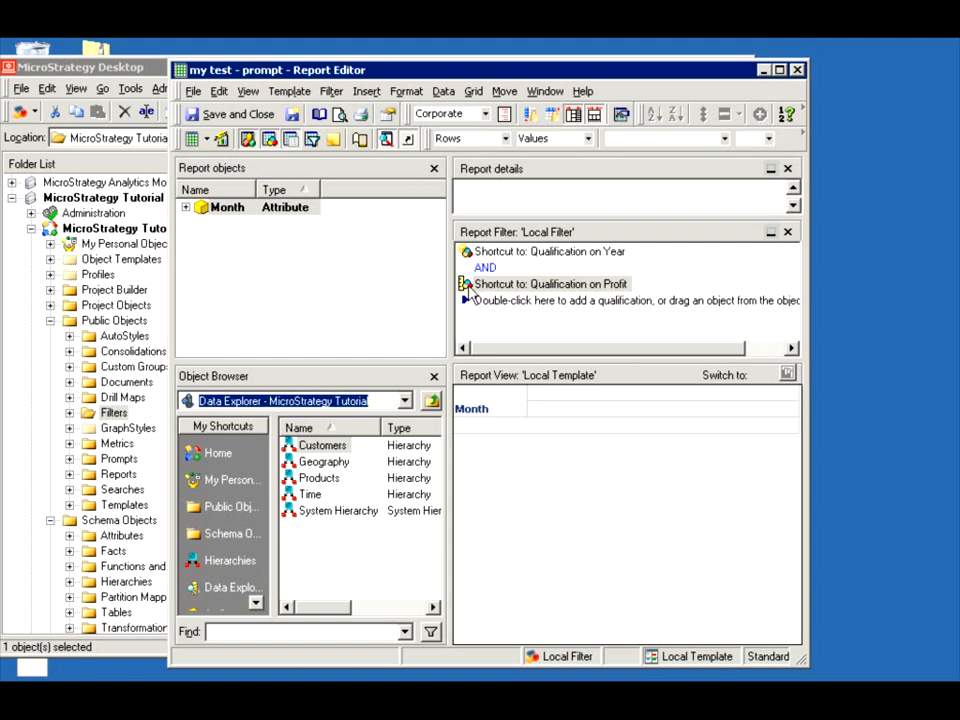
Run the report and answer the Year prompt with the qualification Month ID Greater than 0
left_click(192, 137)
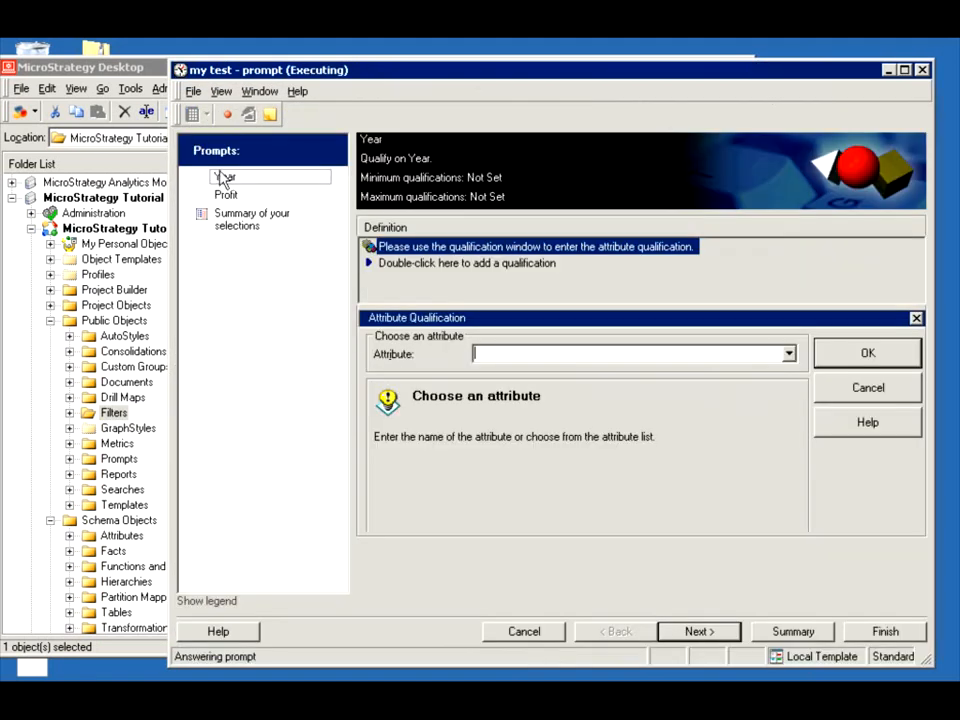
left_click(788, 354)
left_click(603, 376)
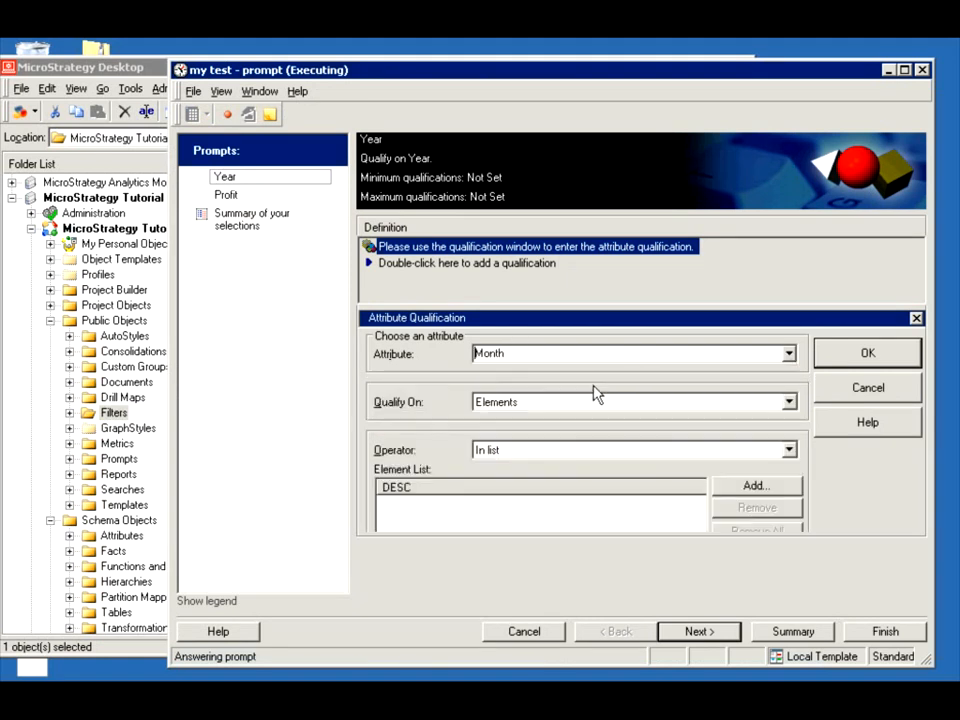
left_click(520, 401)
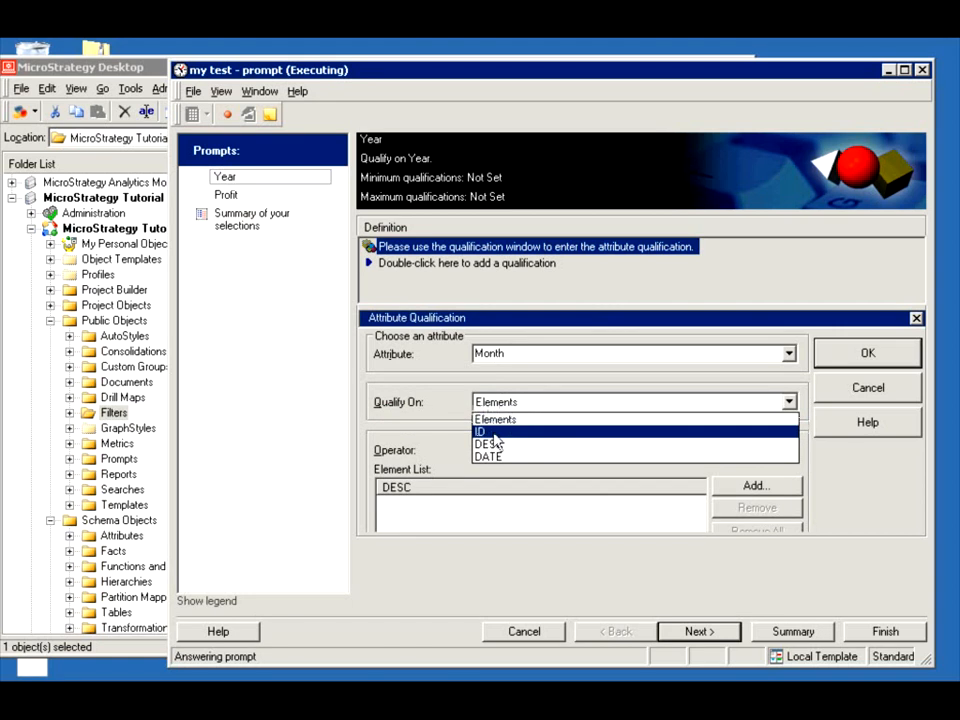
left_click(494, 433)
left_click(486, 406)
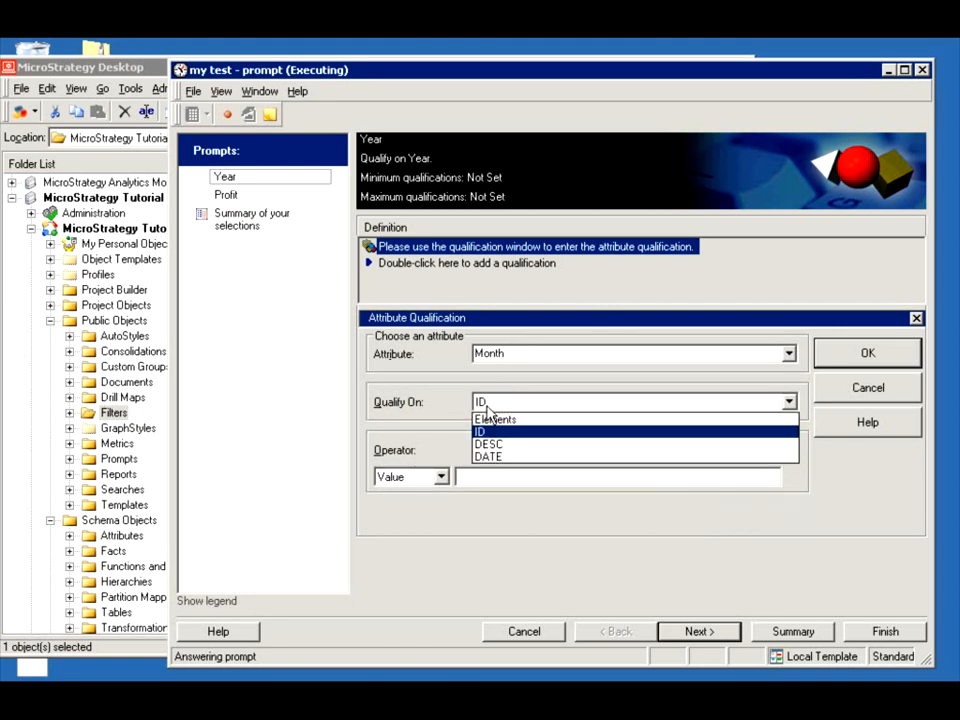
left_click(488, 431)
left_click(492, 452)
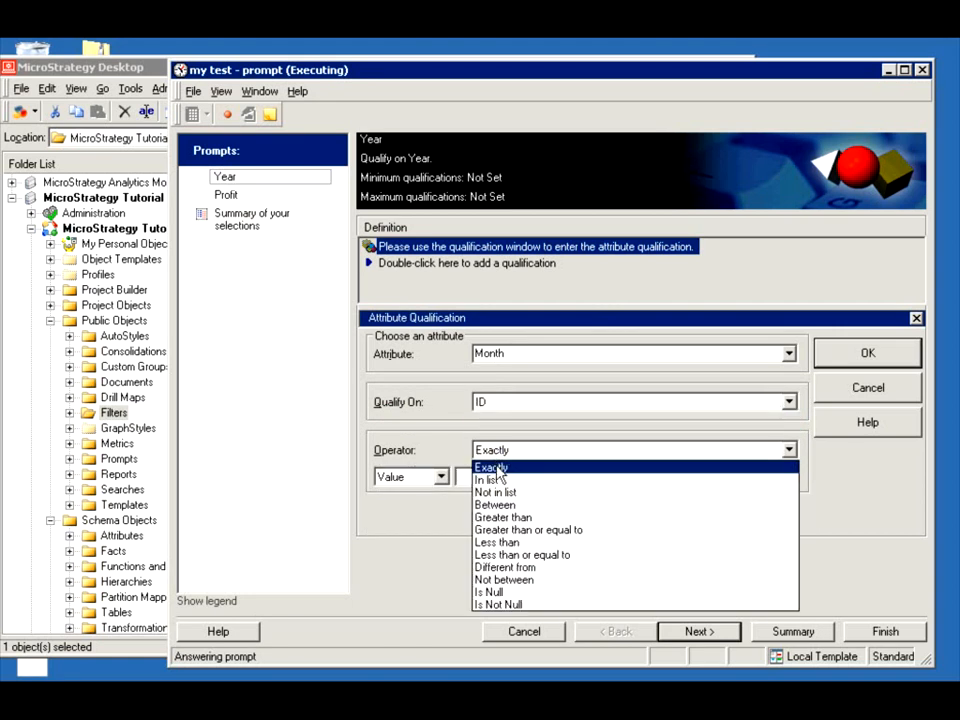
left_click(513, 518)
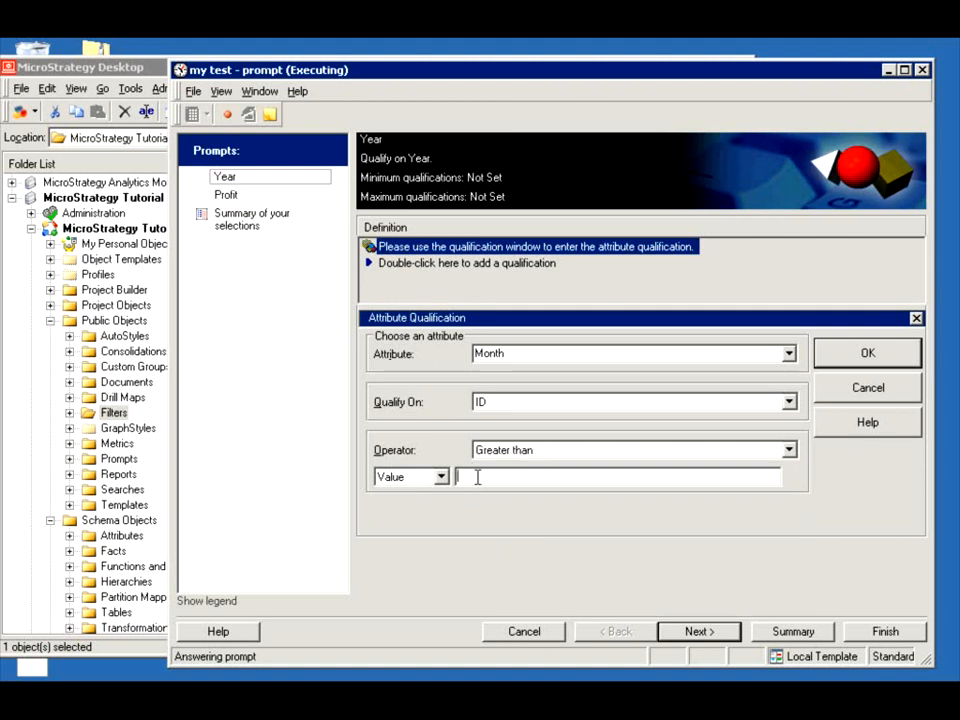
type("0")
left_click(845, 358)
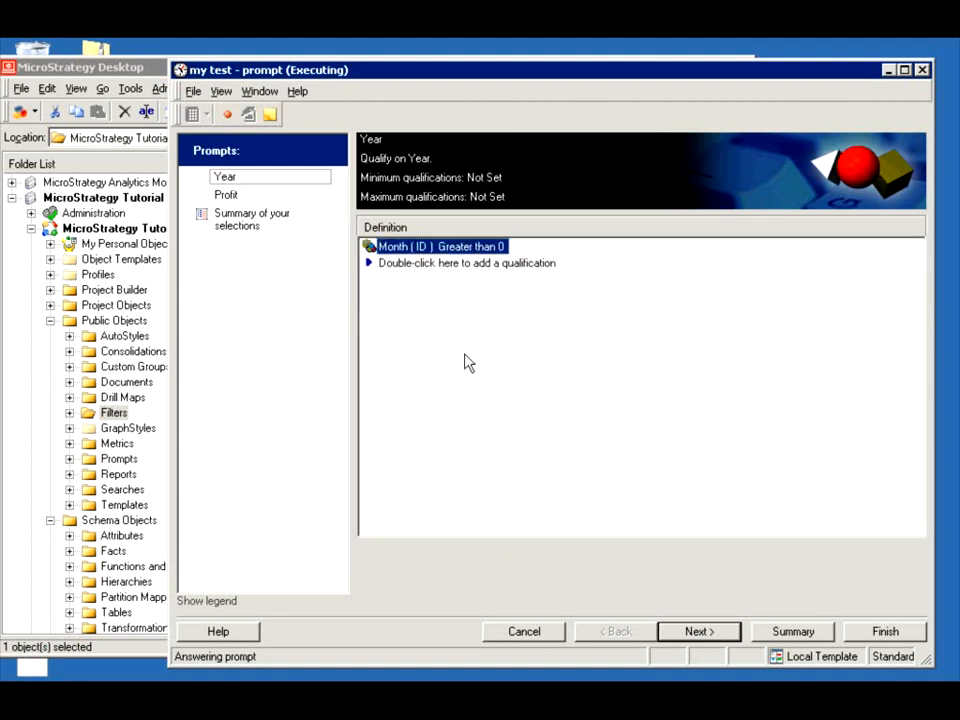
Answer the Profit prompt with Metric Value Greater than 100 and finish executing the report
left_click(223, 196)
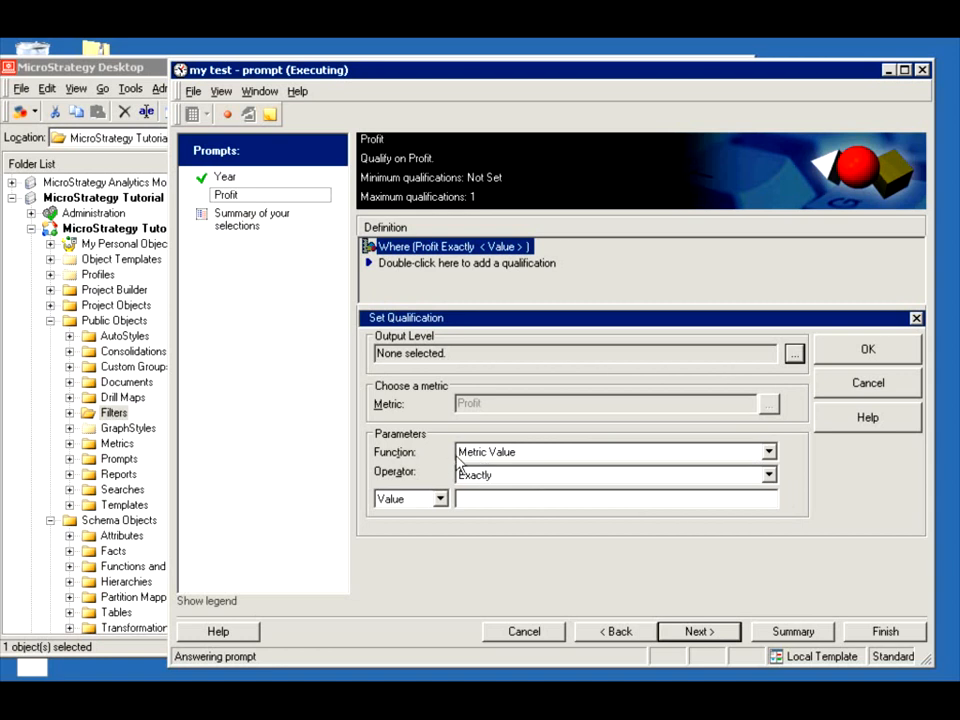
left_click(510, 455)
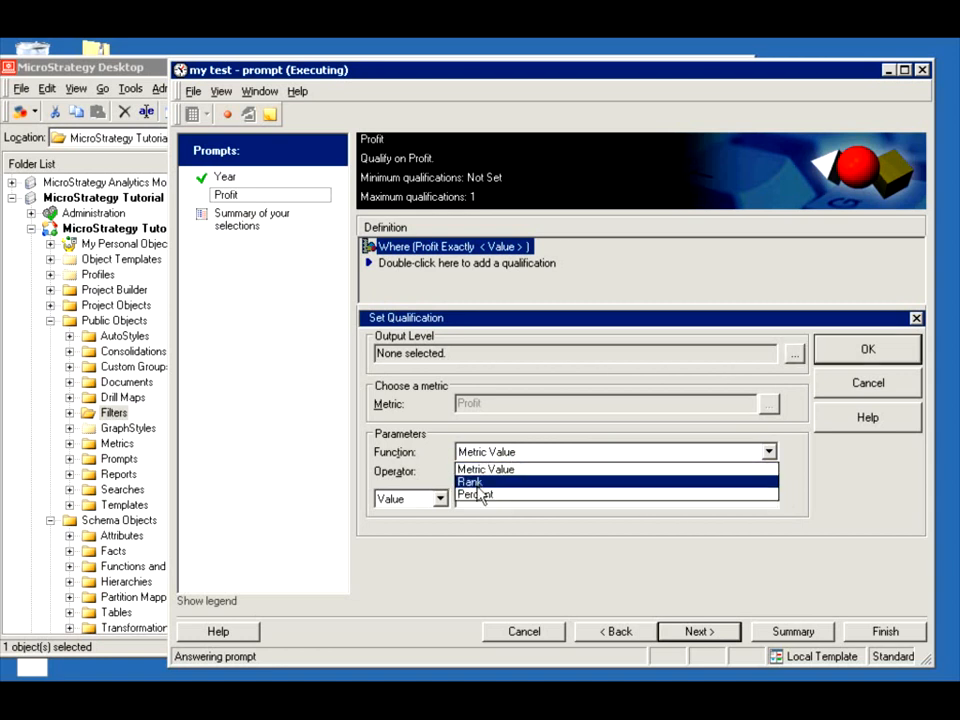
left_click(479, 469)
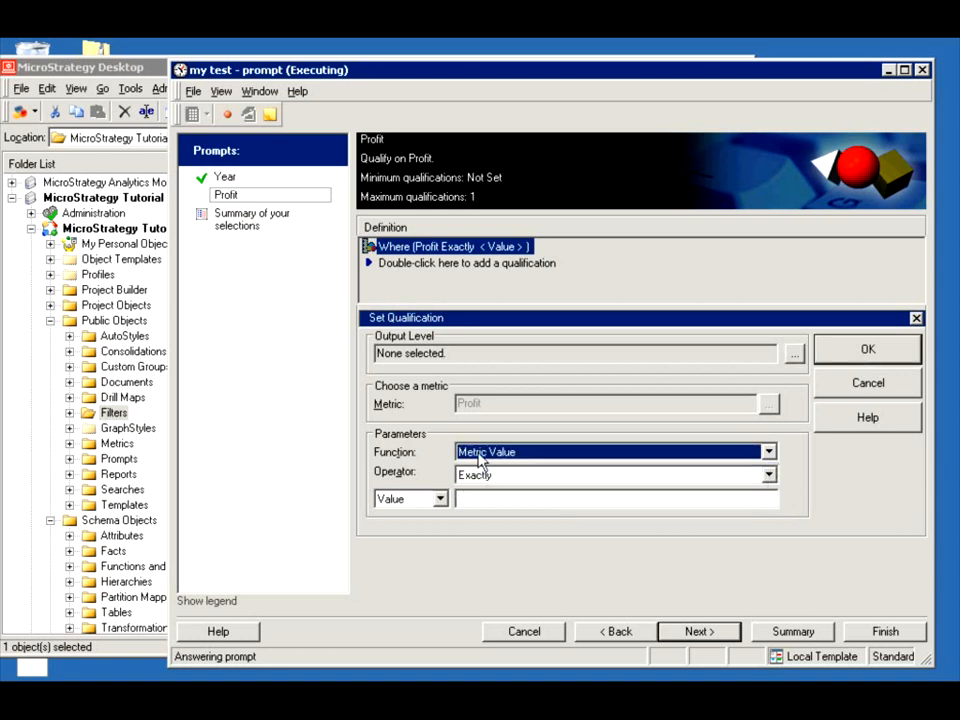
left_click(480, 457)
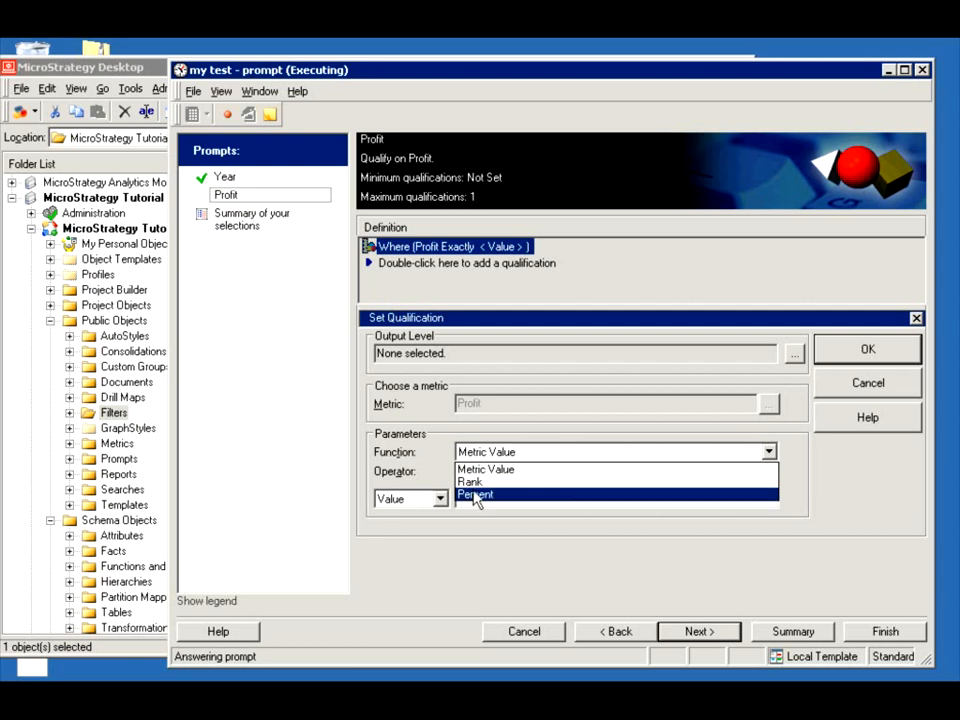
left_click(470, 470)
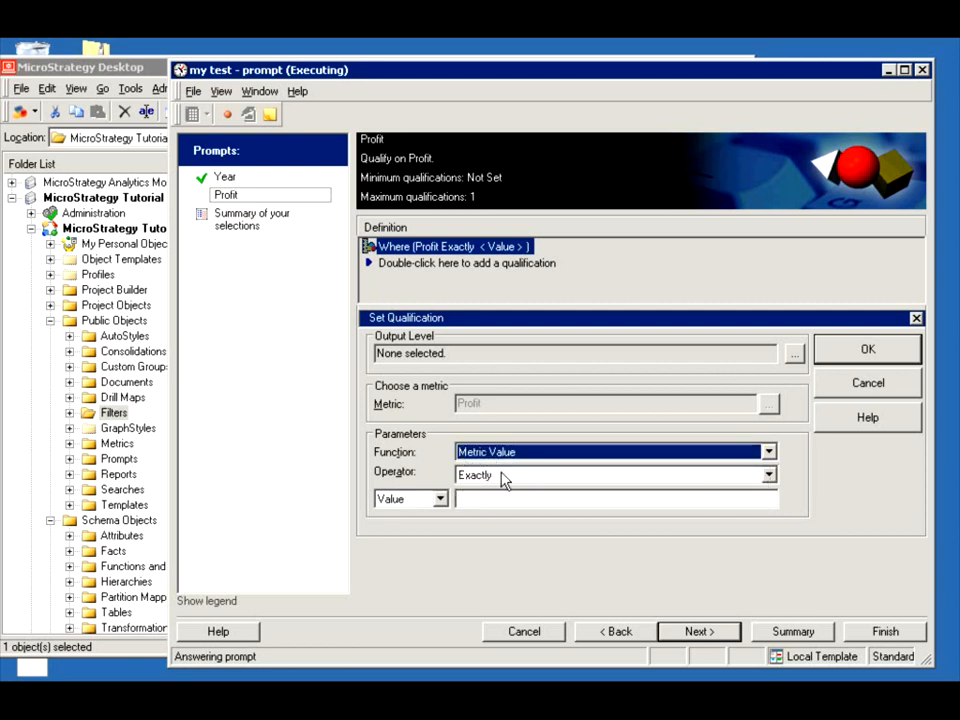
left_click(504, 478)
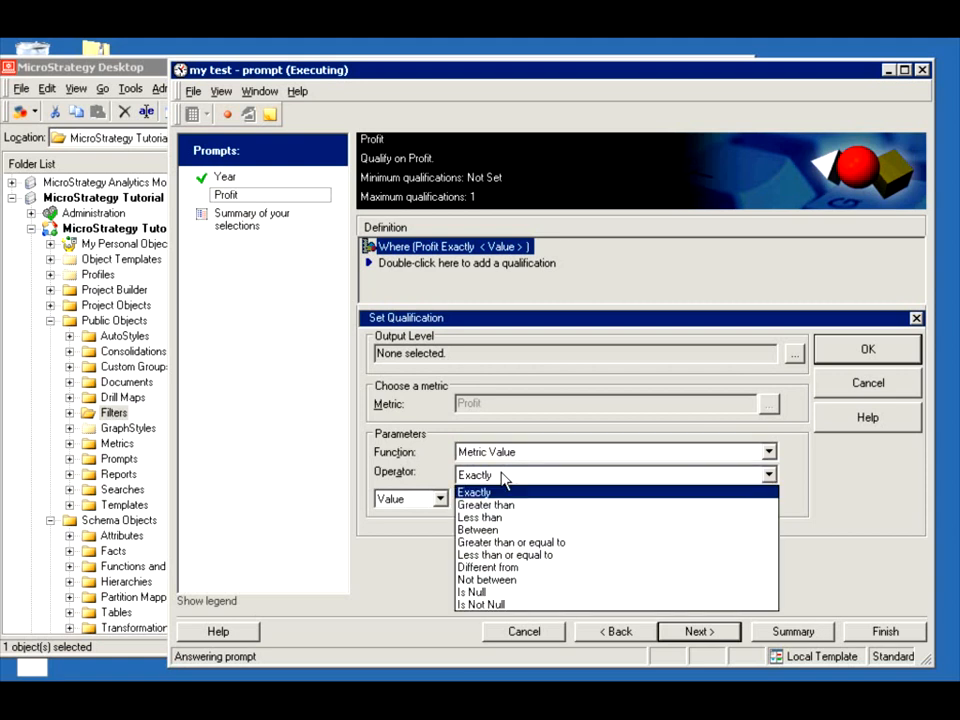
left_click(502, 508)
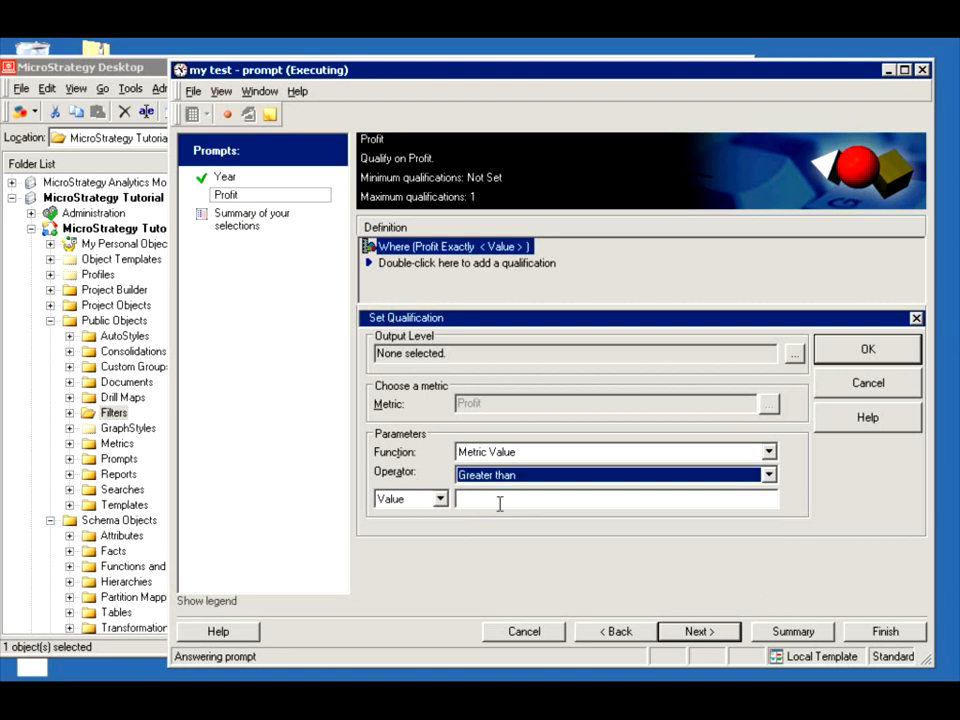
left_click(481, 499)
type("100")
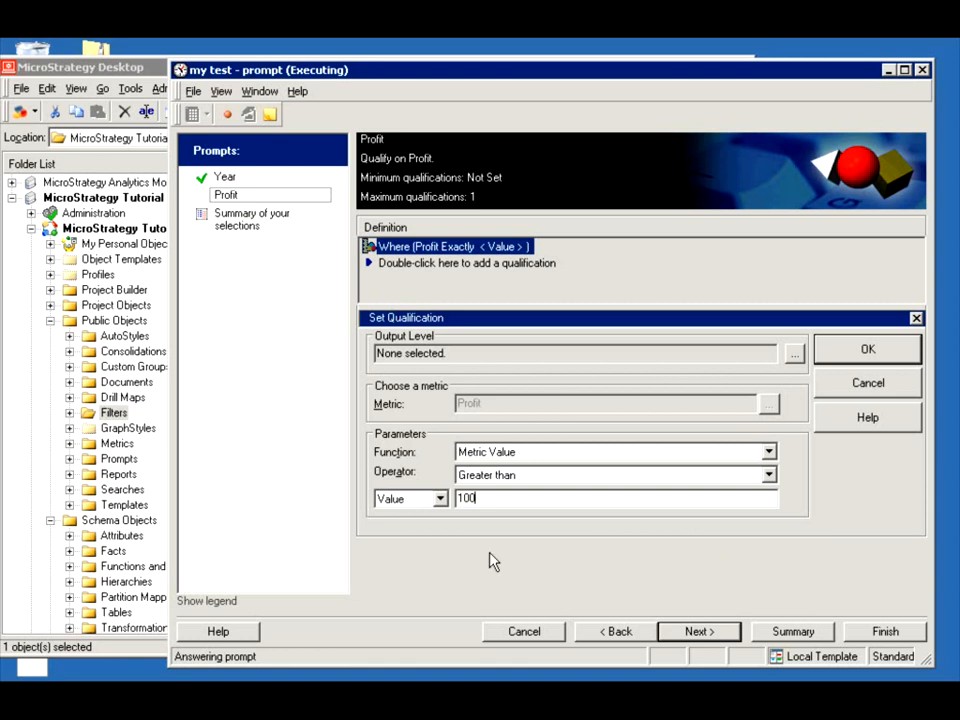
left_click(870, 631)
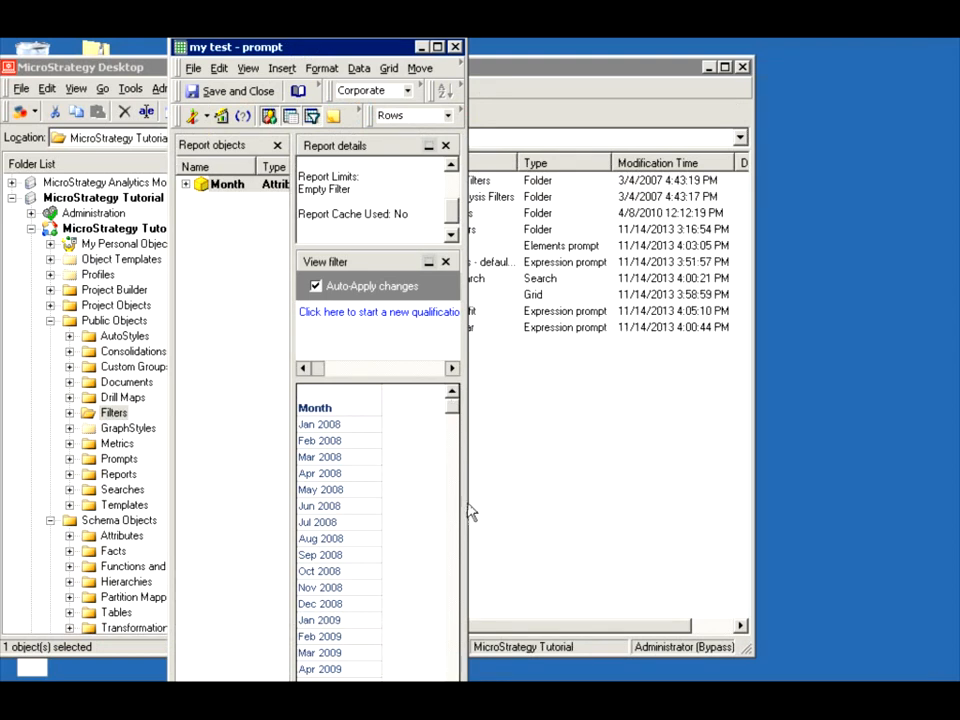
Display the report's SQL and examine how the Month and Profit prompt answers are applied in the where and having clauses
left_click_drag(466, 502, 550, 503)
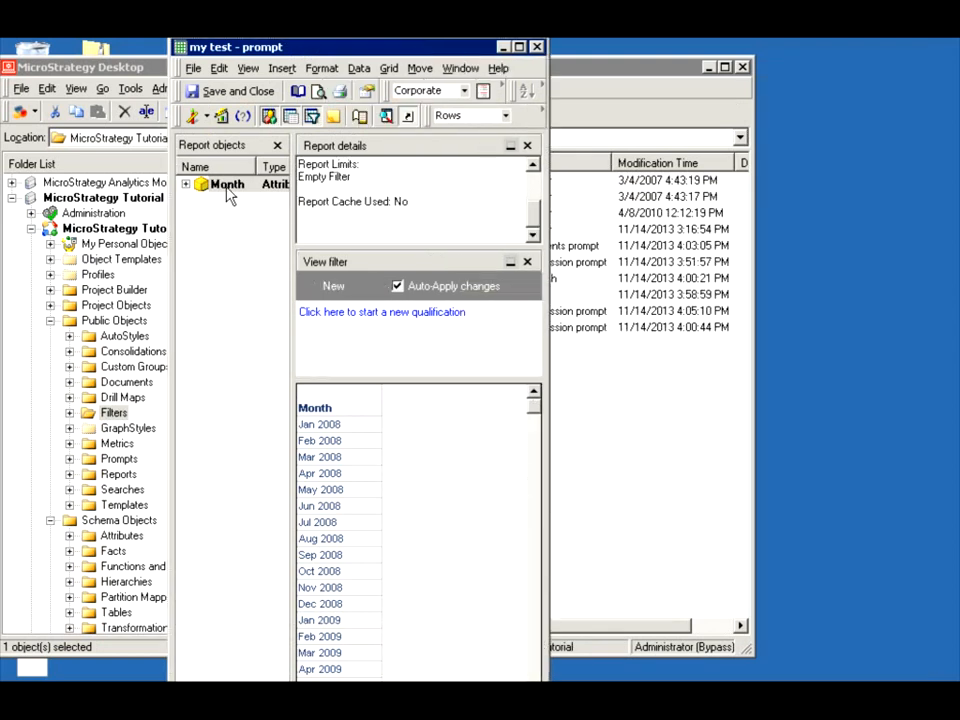
left_click(206, 117)
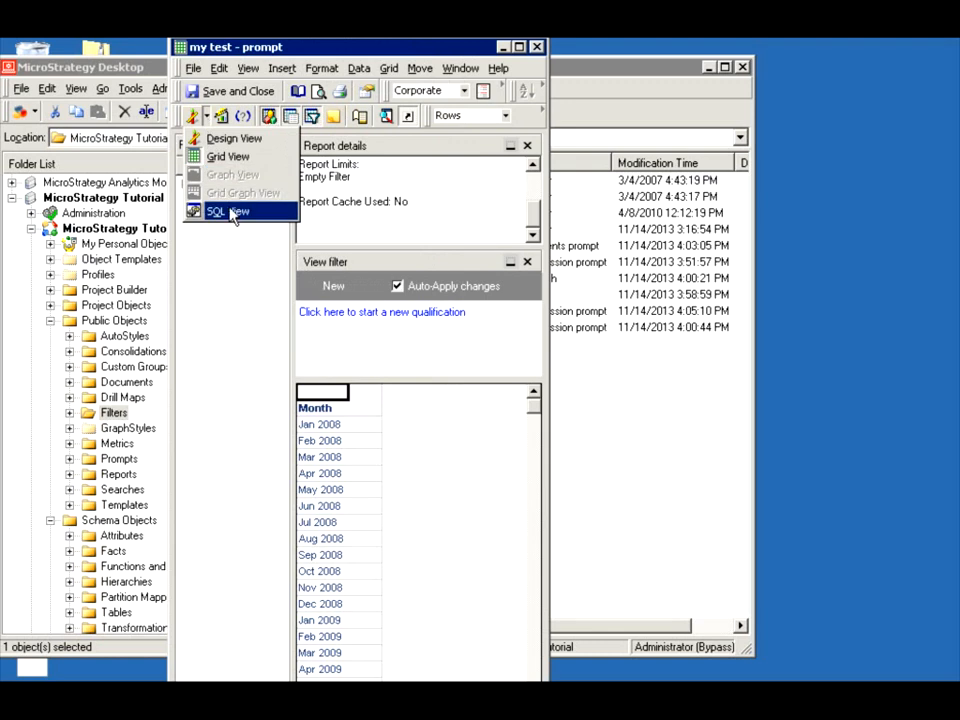
left_click(229, 212)
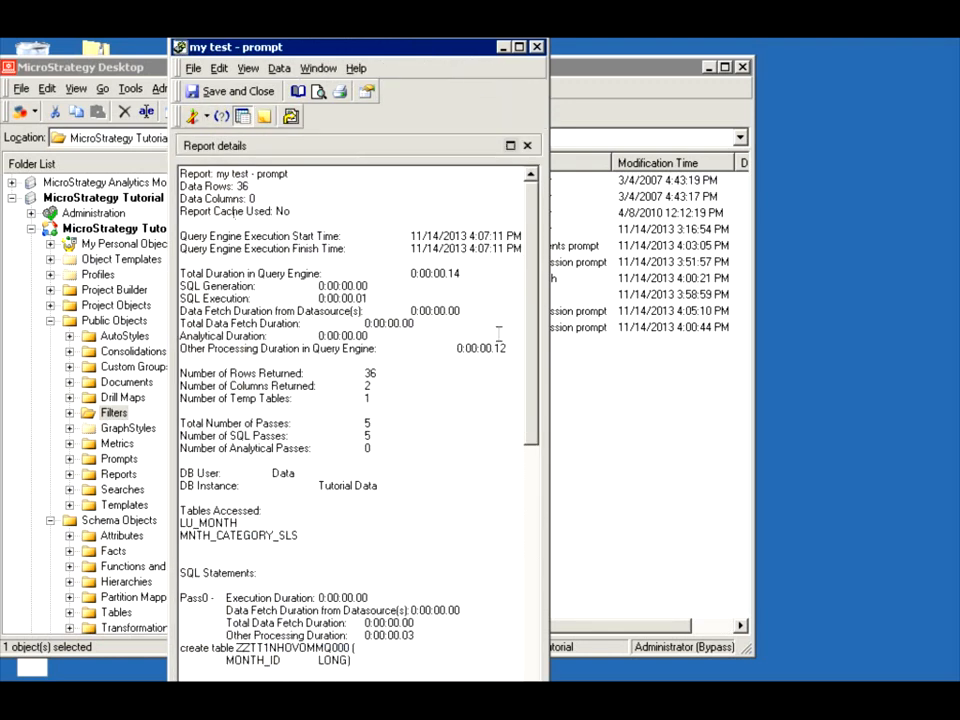
left_click_drag(536, 342, 665, 478)
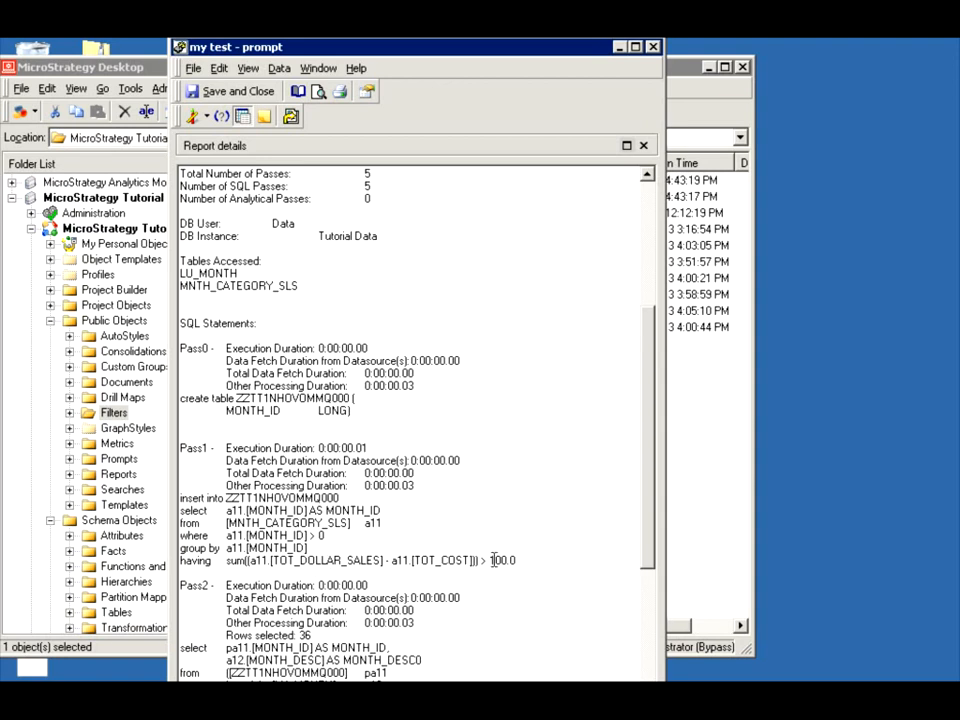
left_click_drag(533, 560, 481, 557)
left_click_drag(325, 536, 306, 538)
left_click_drag(226, 536, 340, 537)
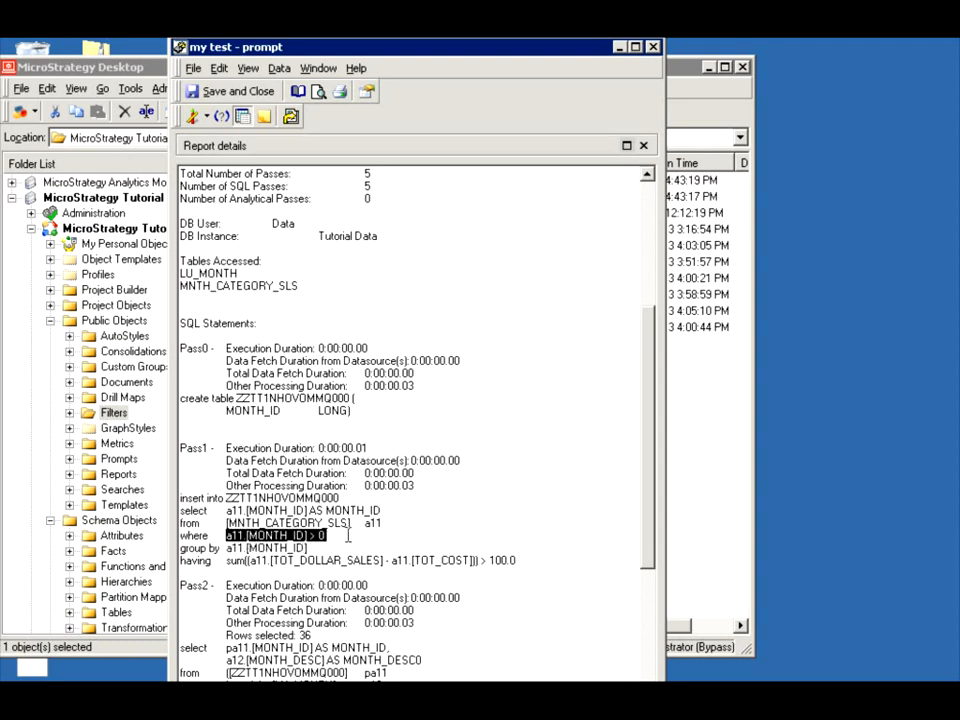
left_click_drag(182, 561, 521, 562)
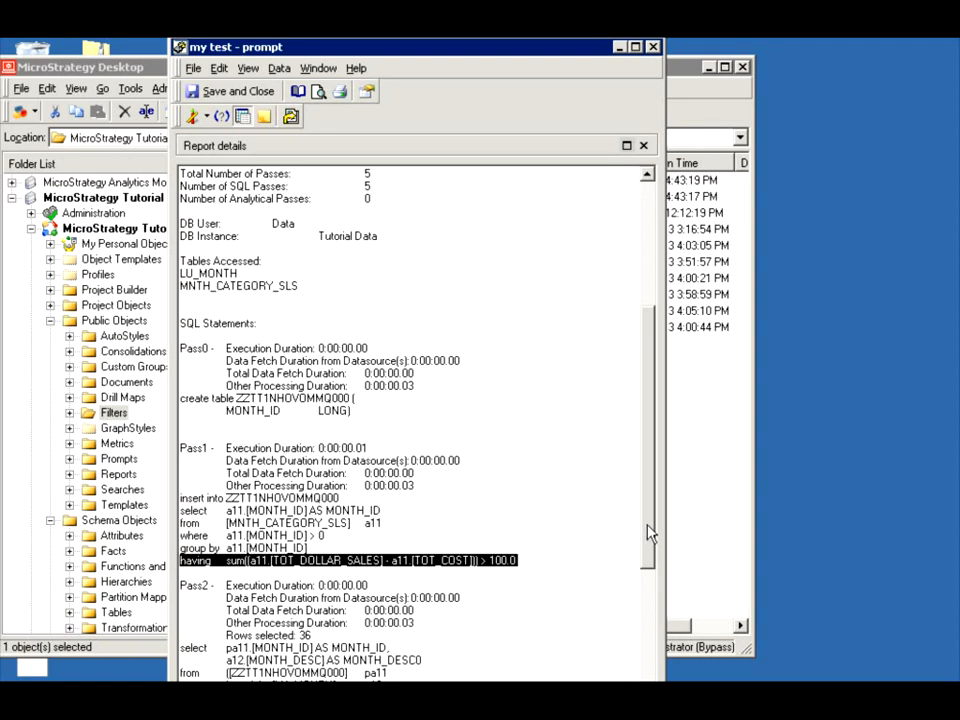
mouse_move(649, 531)
left_mouse_down()
mouse_move(657, 610)
mouse_move(652, 535)
left_mouse_up()
scroll(654, 429, "up", 7)
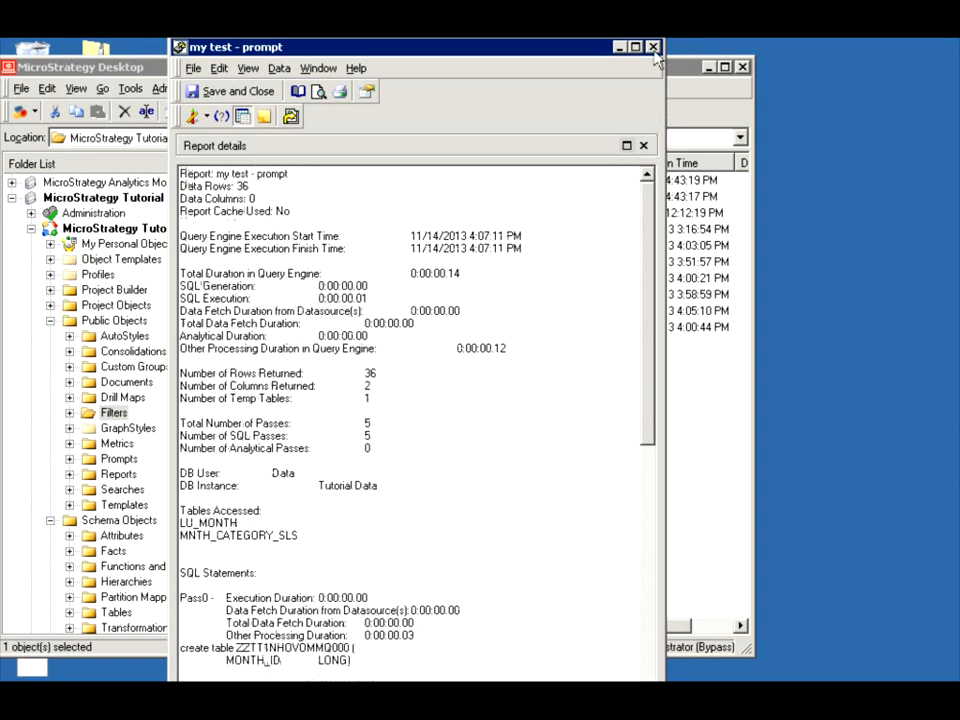
Close the executed report and start a new object prompt in the Filters folder
left_click(653, 47)
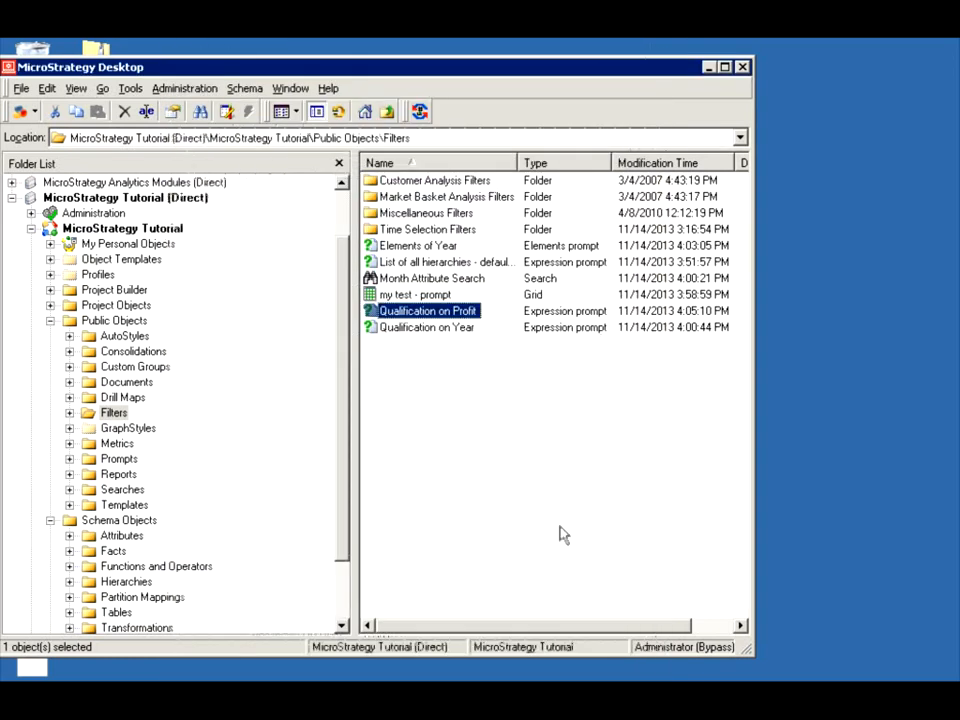
right_click(394, 375)
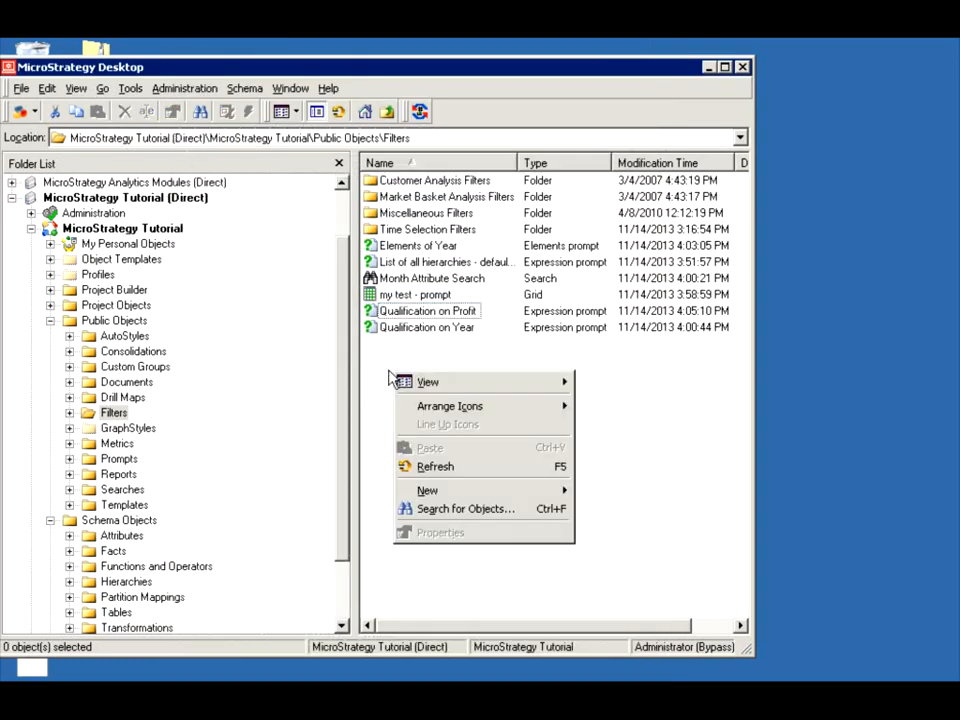
mouse_move(562, 491)
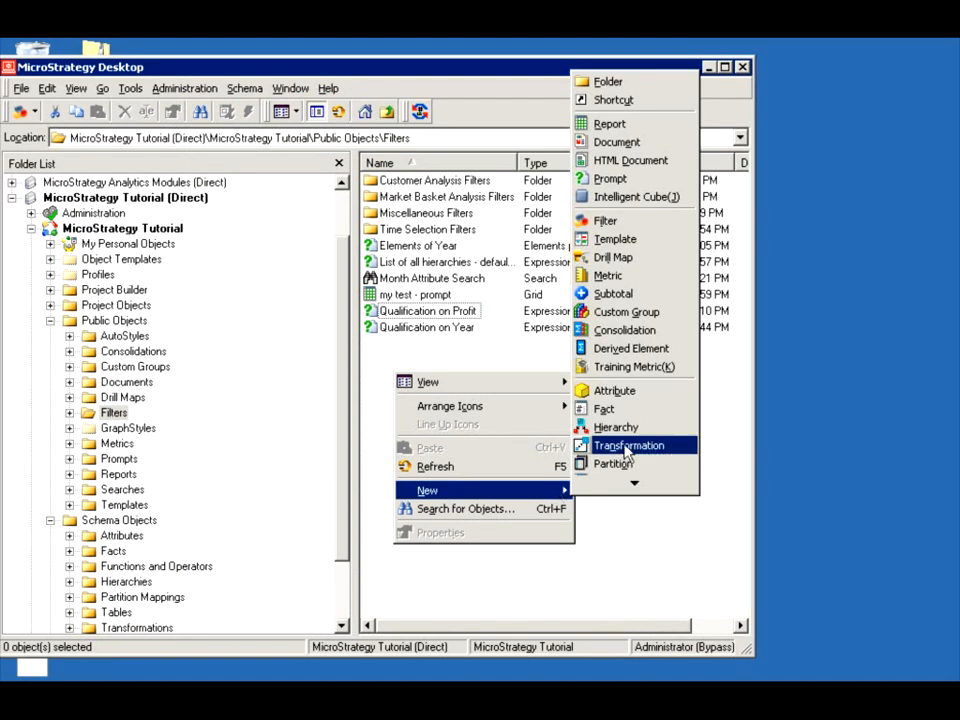
left_click(610, 179)
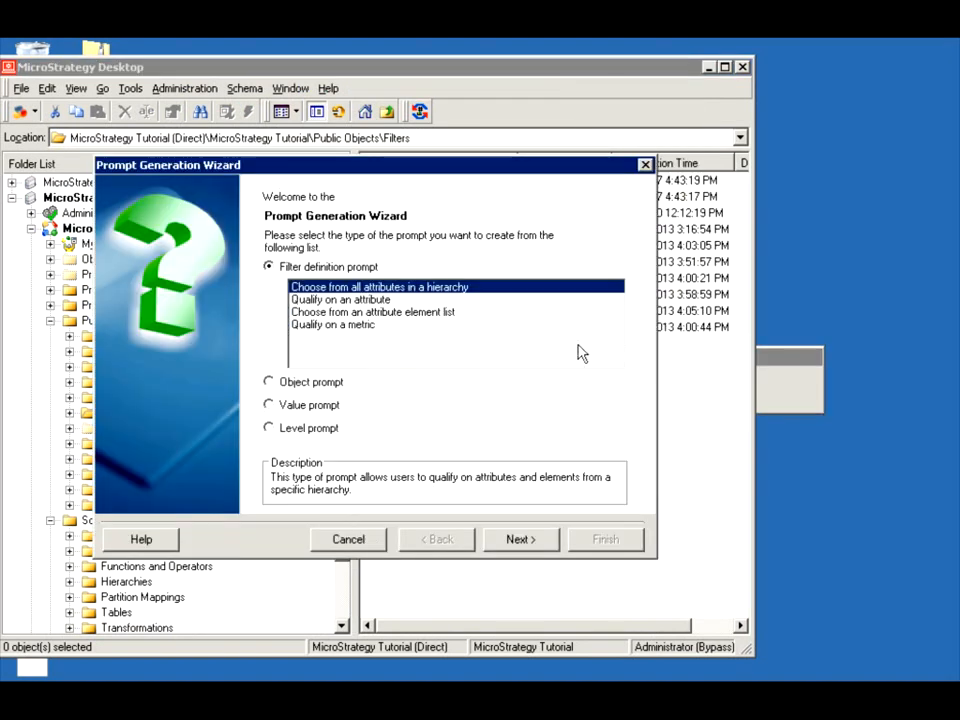
left_click(269, 383)
left_click(516, 539)
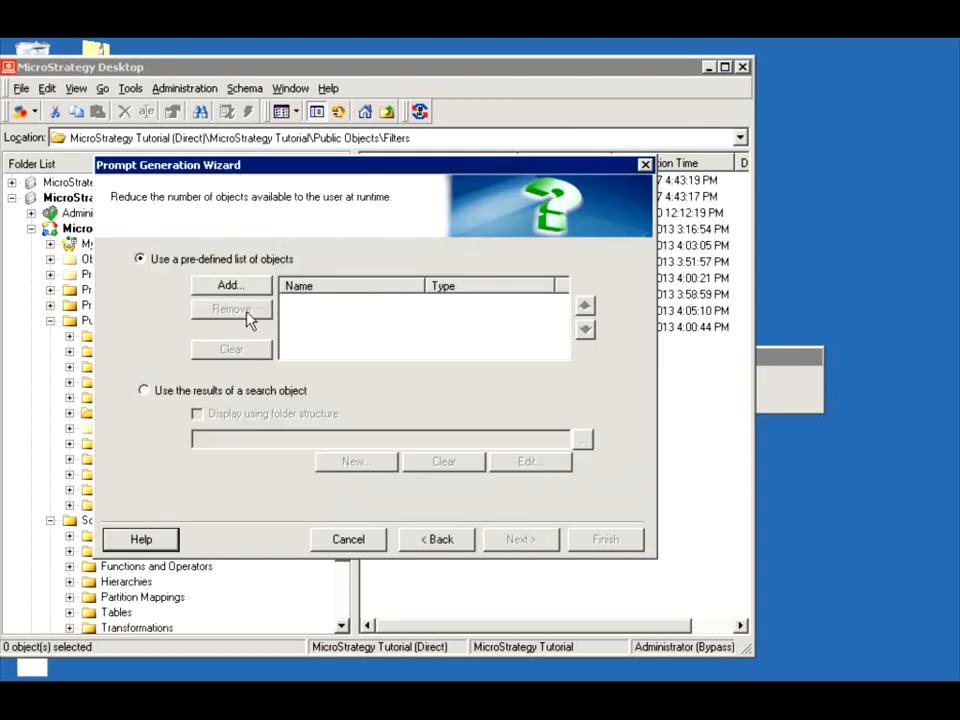
Add the Sales Metrics Cost, Cost Growth, Discount, Discount %, Freight and Gross Revenue to the prompt's pre-defined list of objects
left_click(230, 285)
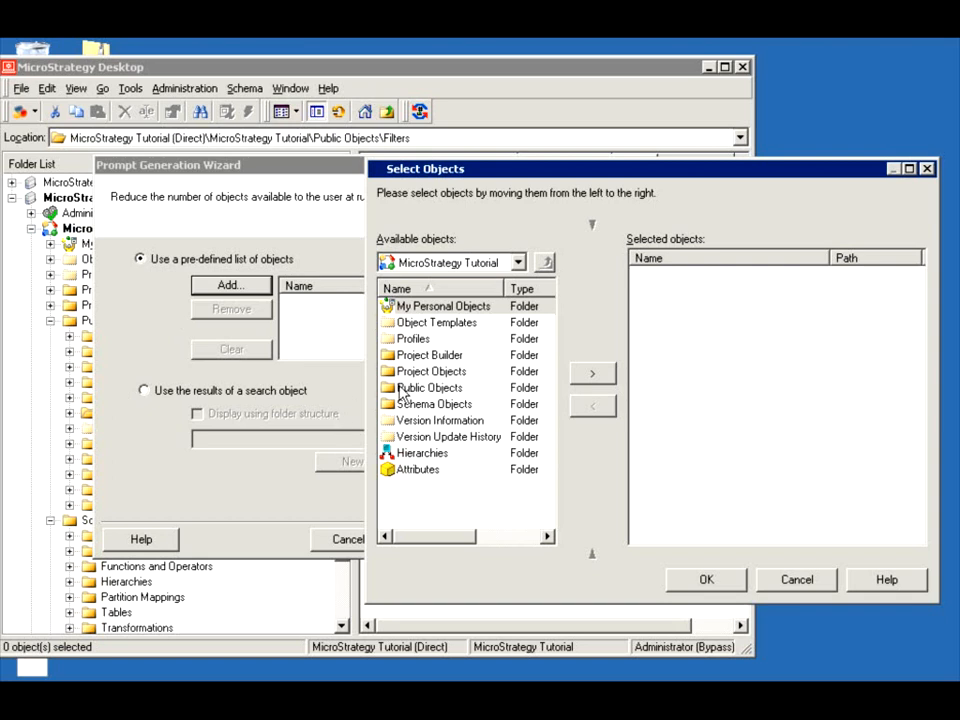
double_click(400, 390)
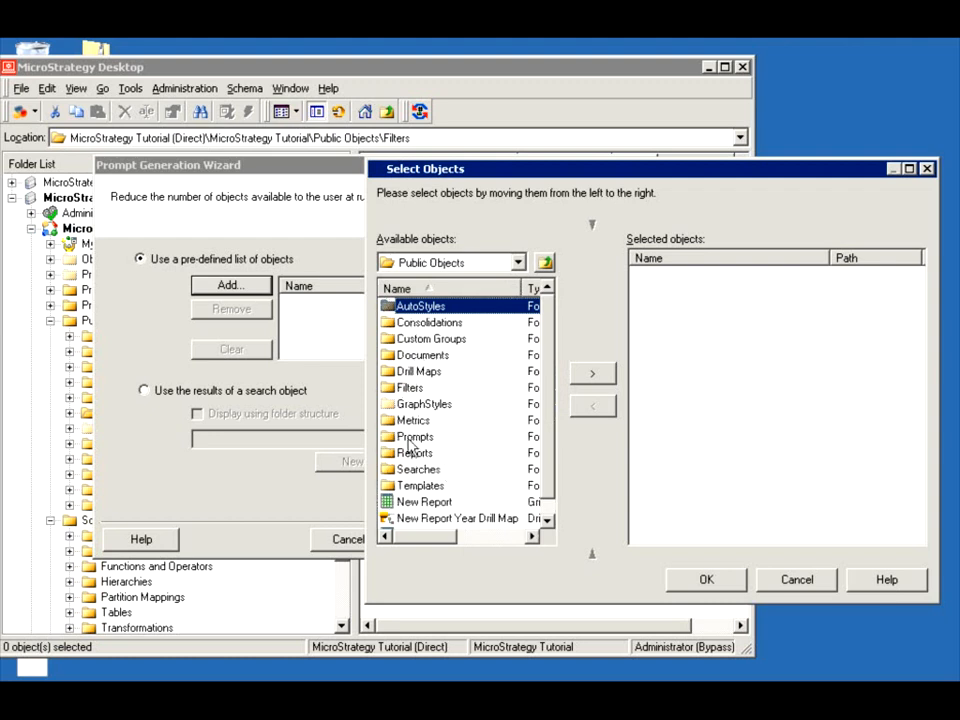
double_click(405, 421)
left_click(448, 389)
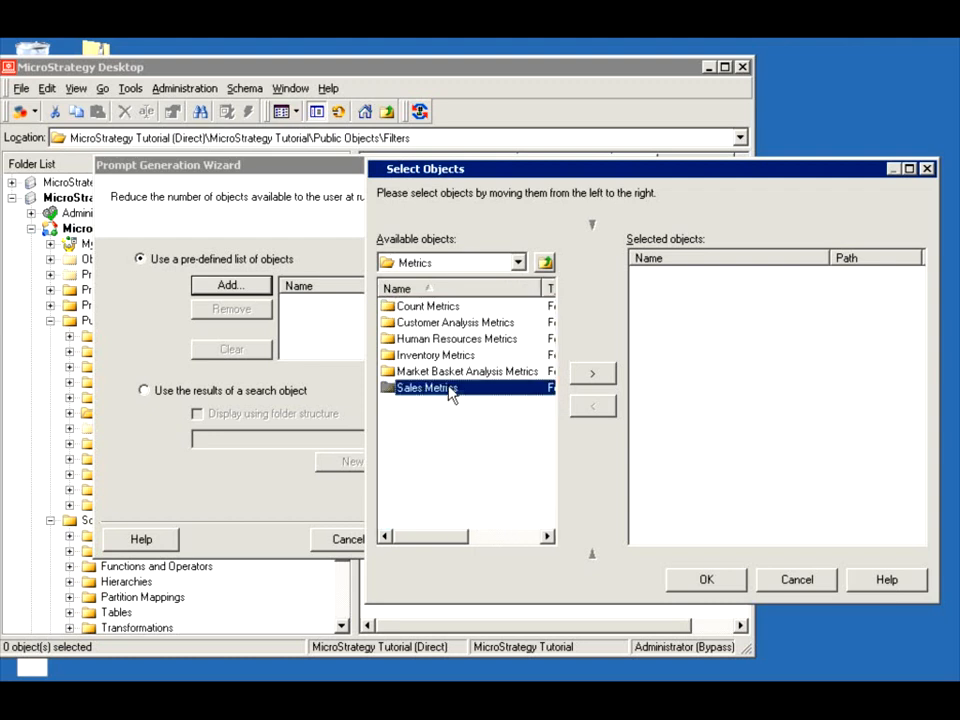
double_click(450, 394)
left_click(410, 437)
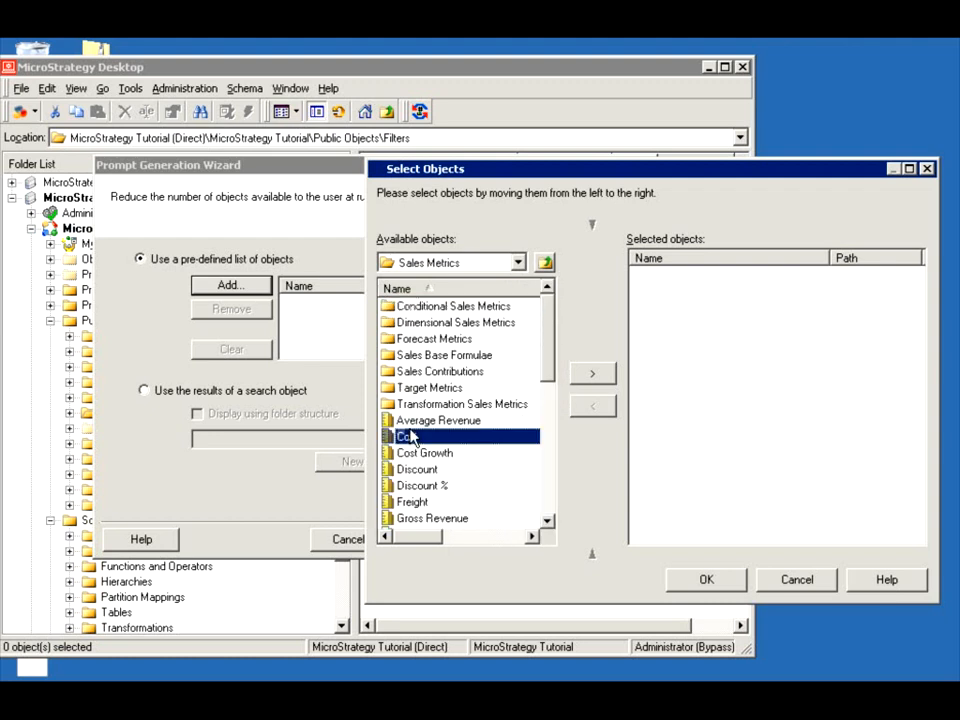
left_click(590, 378)
left_click(590, 378)
left_click(590, 378)
left_click(590, 378)
left_click(590, 378)
left_click(590, 378)
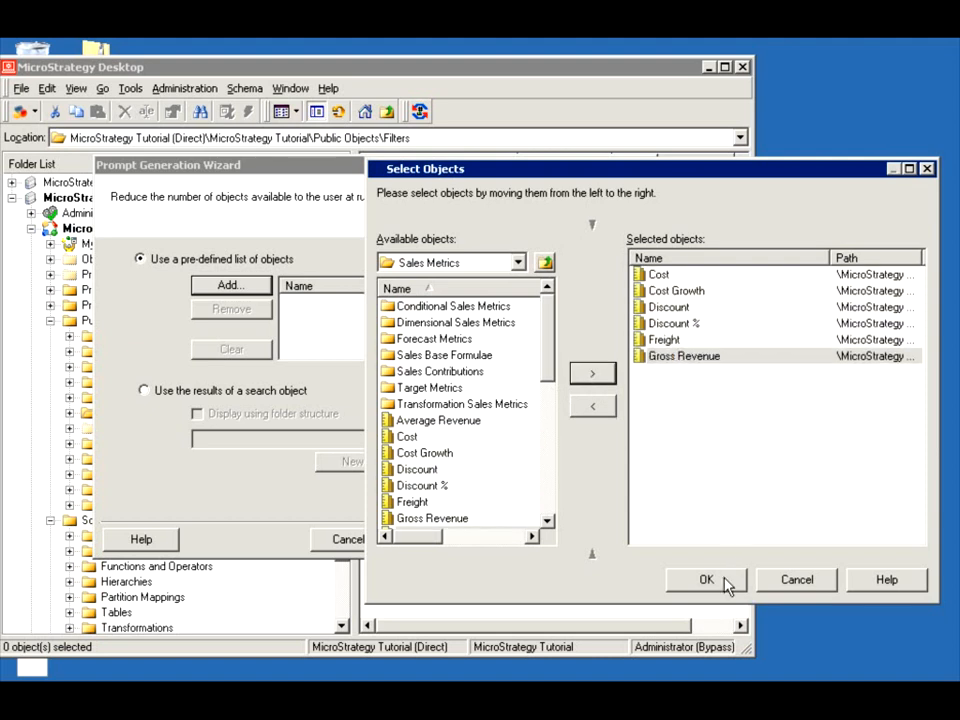
left_click(706, 580)
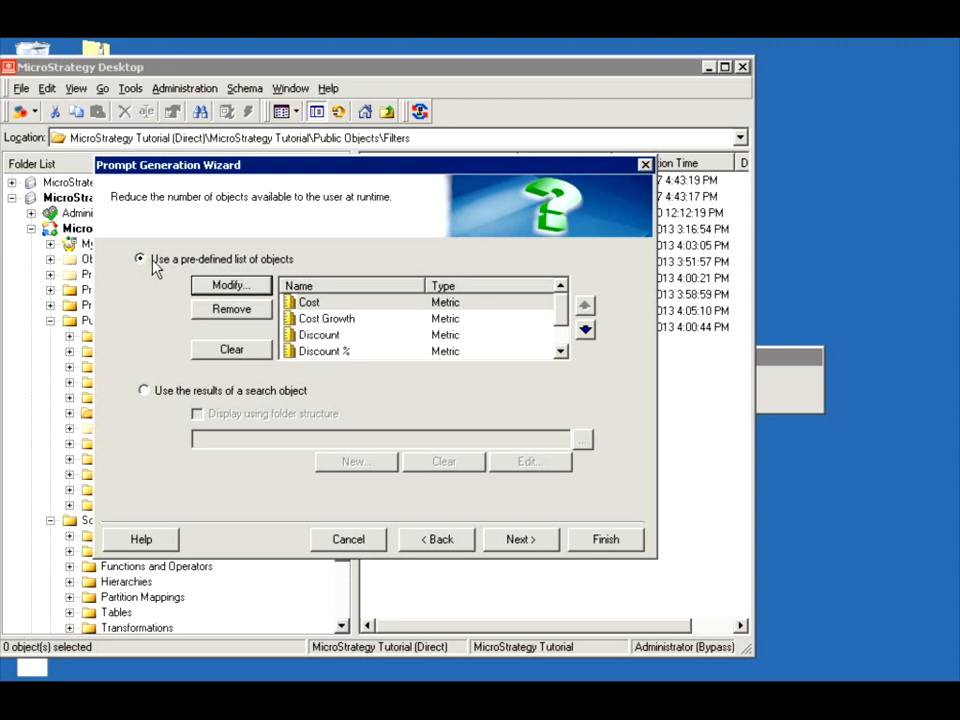
Keep the prompt's default title and instructions and save it in Filters as "Predefined list of objects"
left_click(548, 543)
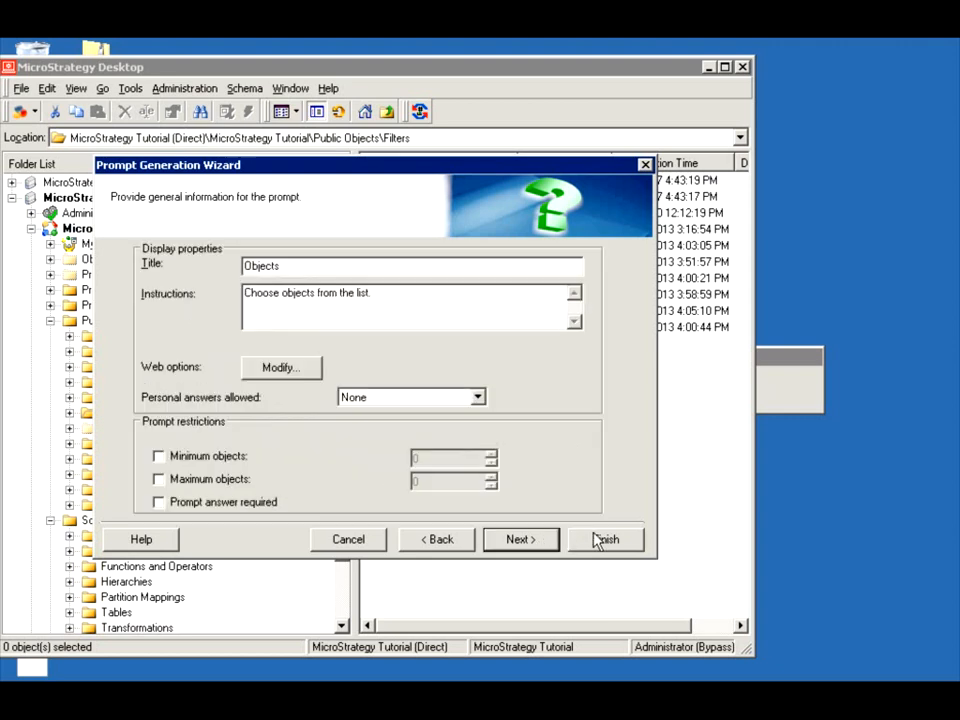
left_click(600, 540)
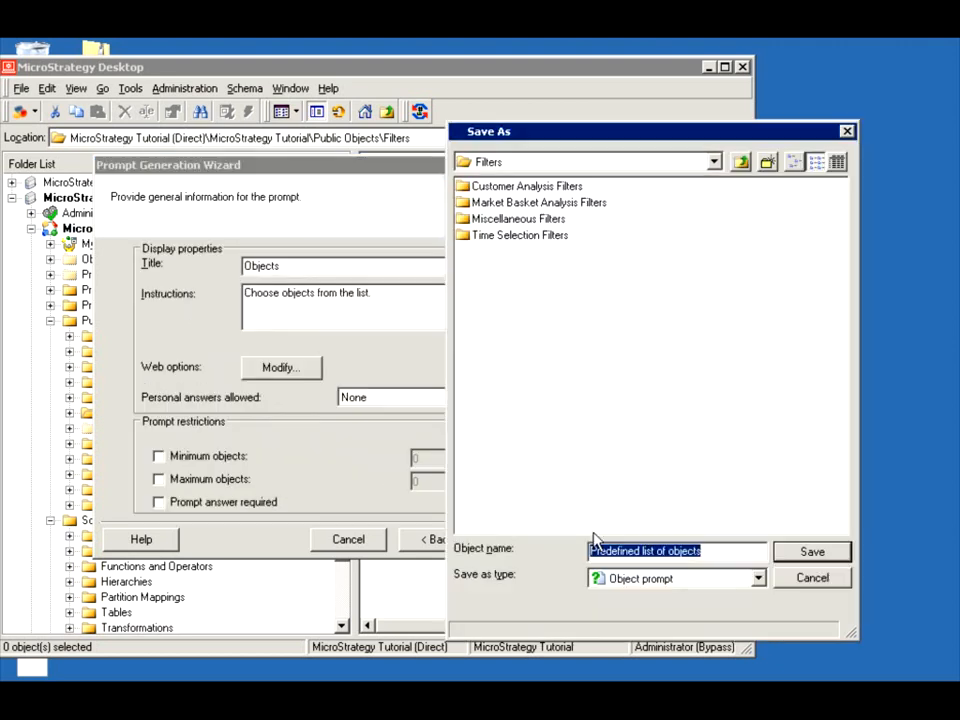
left_click(802, 548)
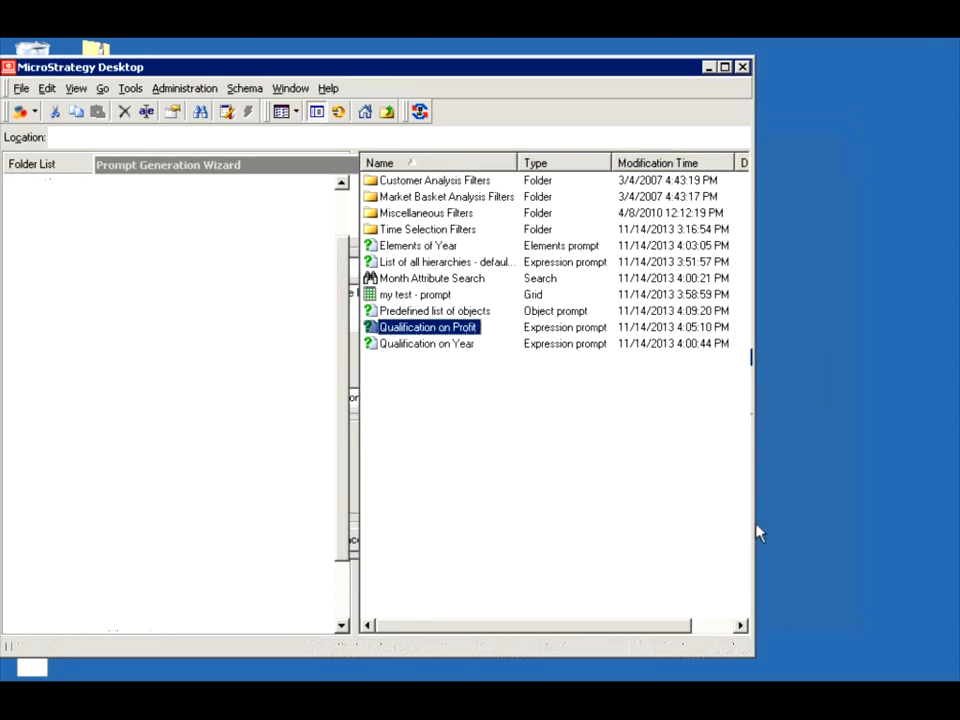
Open the "my test - prompt" report for editing and place the "Predefined list of objects" prompt on its grid beside Month
left_click(424, 311)
right_click(420, 296)
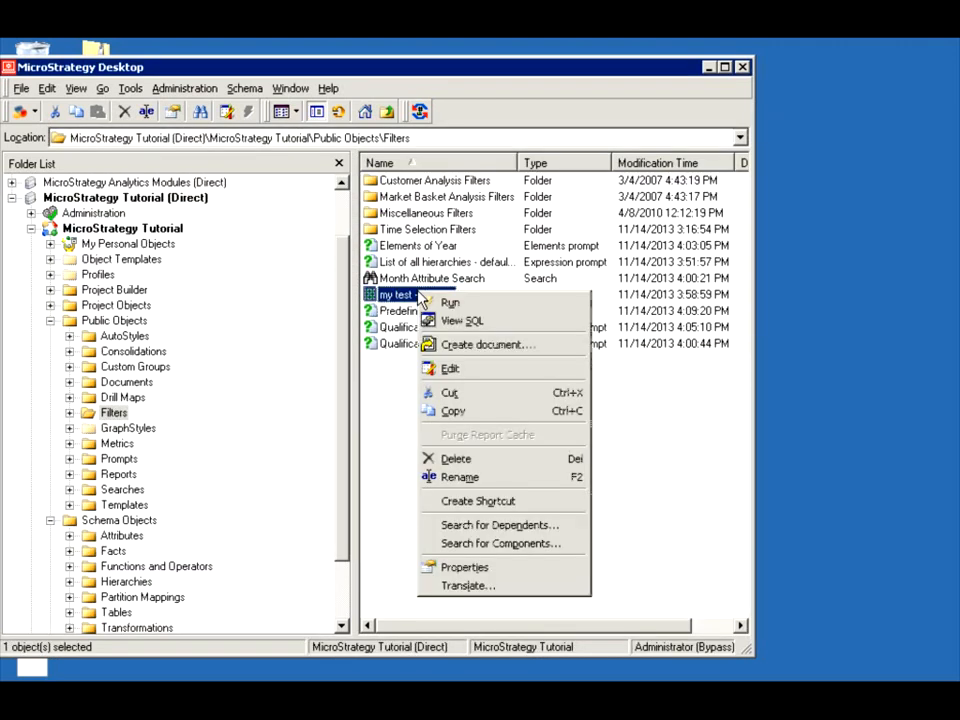
left_click(452, 366)
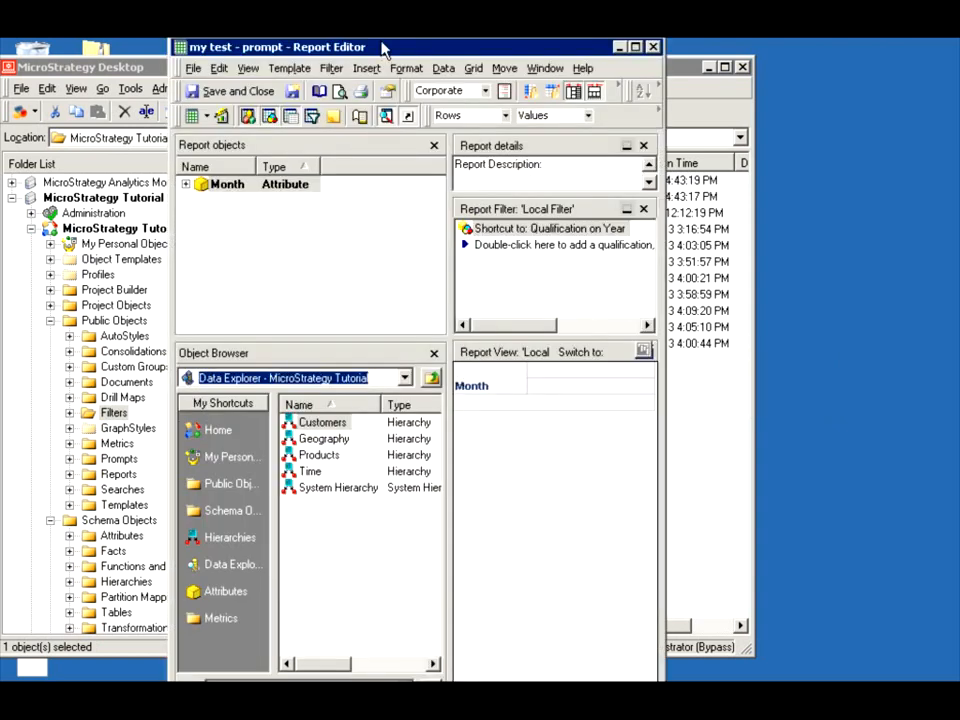
left_click_drag(385, 48, 627, 50)
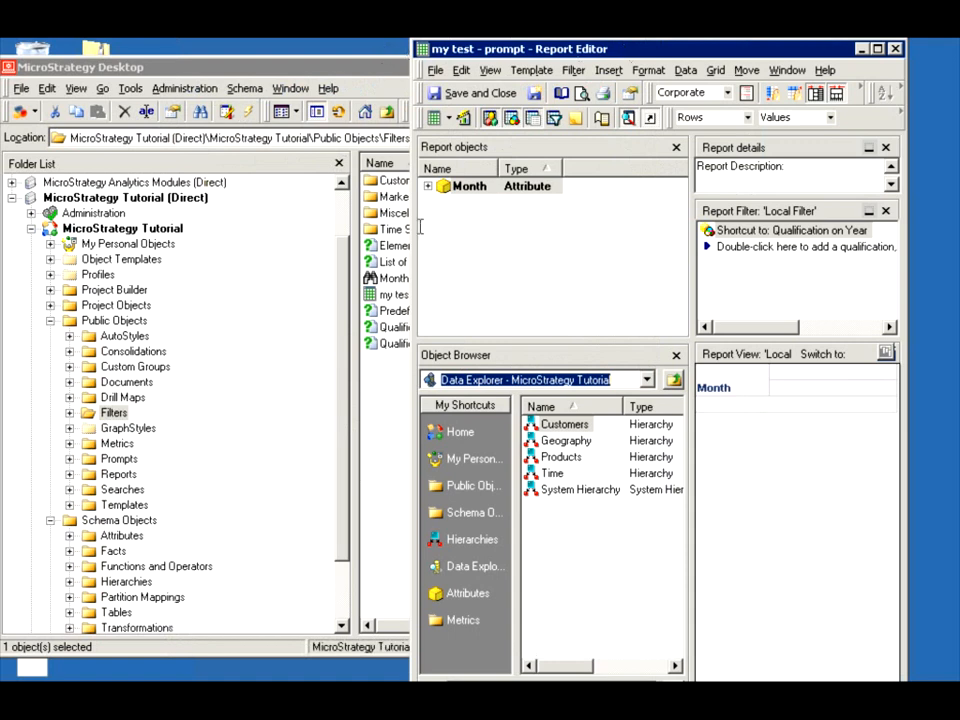
left_click(336, 68)
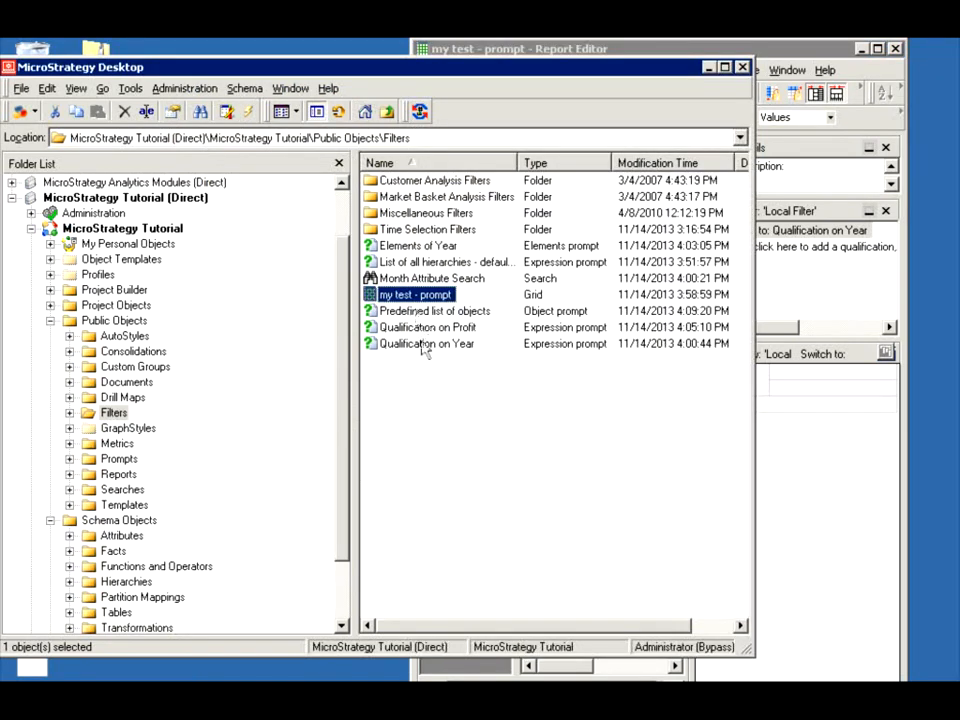
left_click_drag(430, 311, 811, 438)
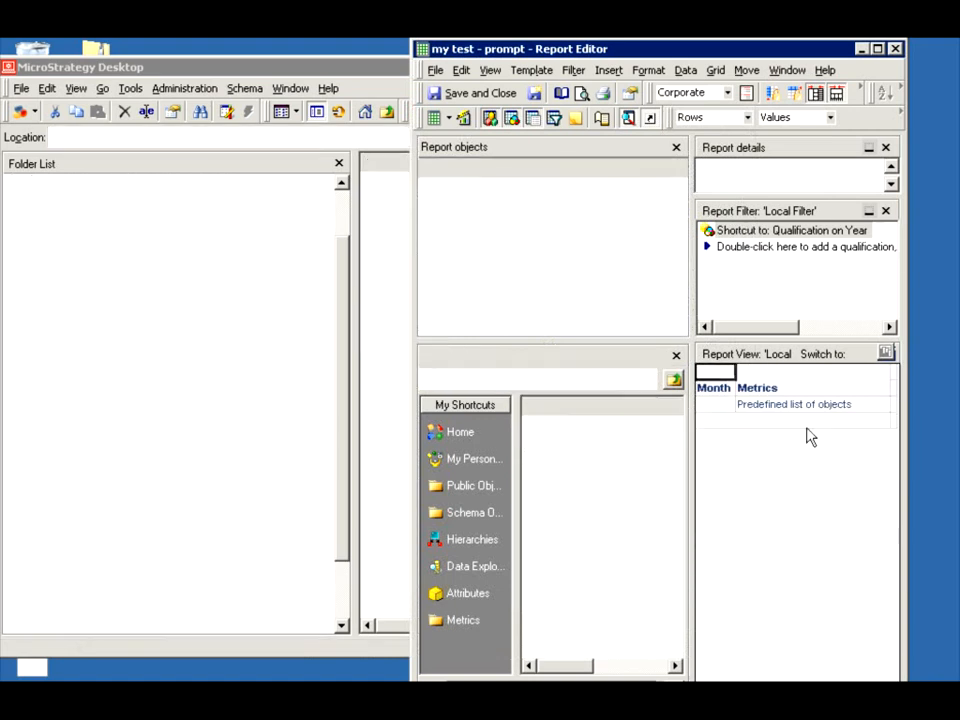
Move the report's Metrics from rows to columns, then save and close the report
right_click(757, 390)
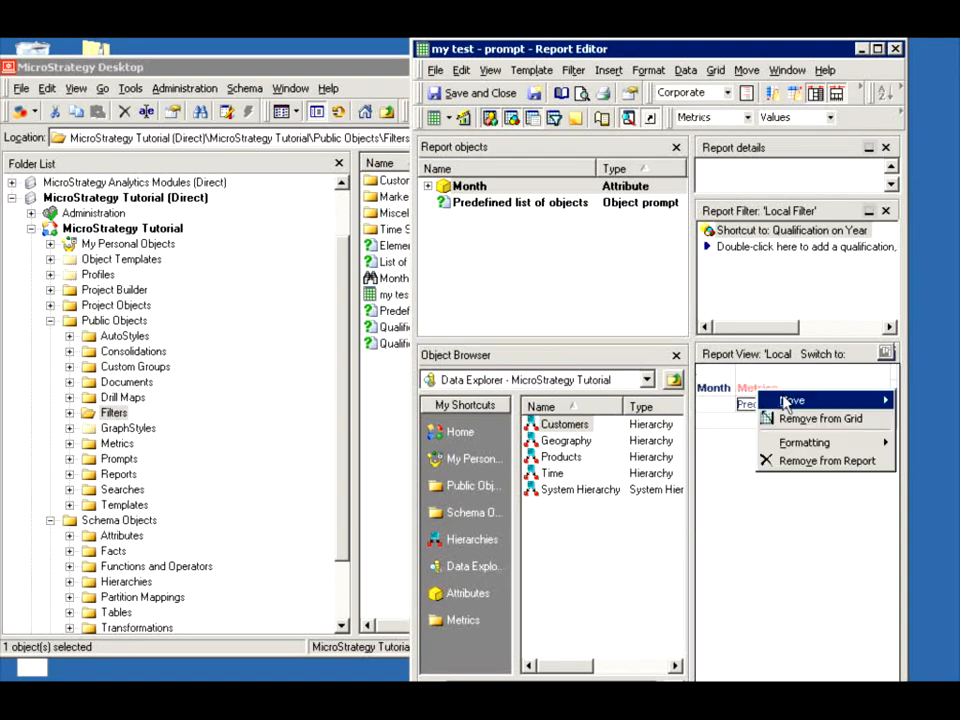
mouse_move(840, 401)
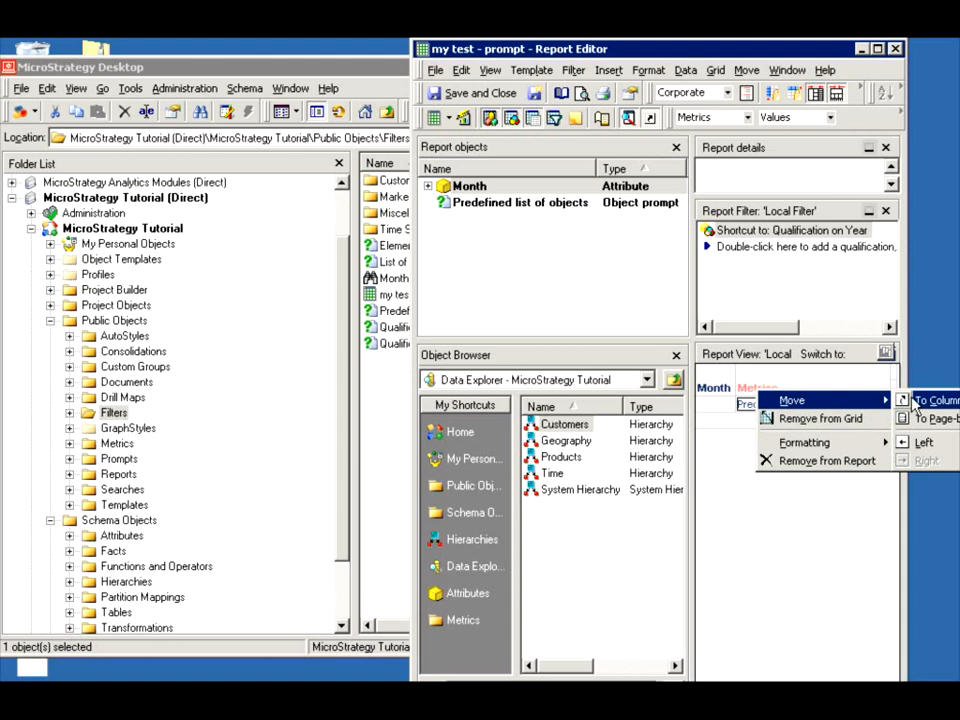
left_click(912, 401)
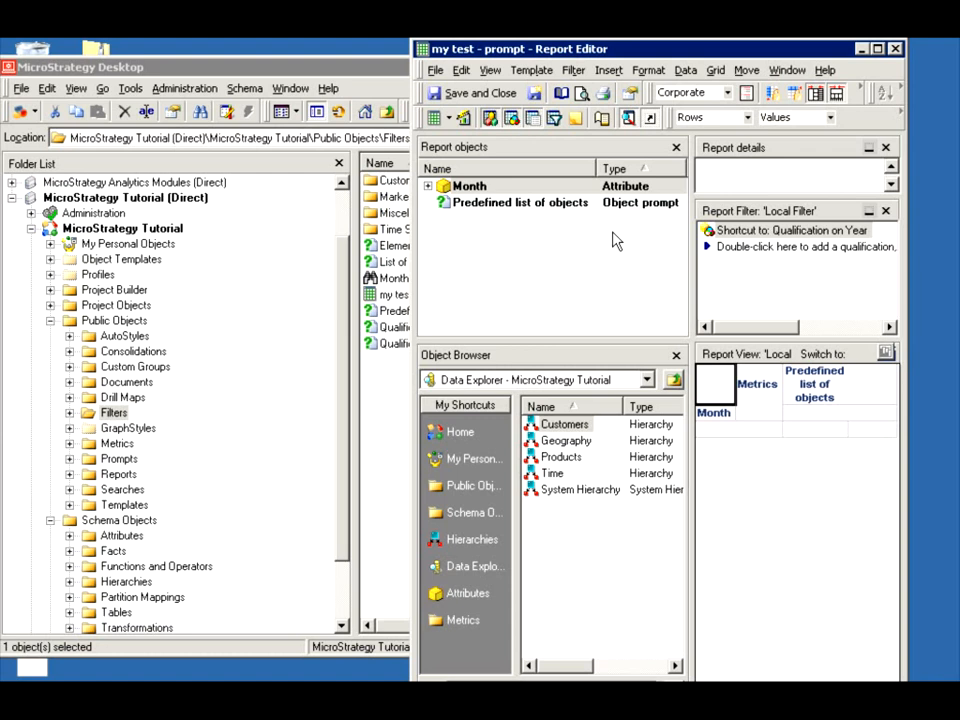
left_click(449, 93)
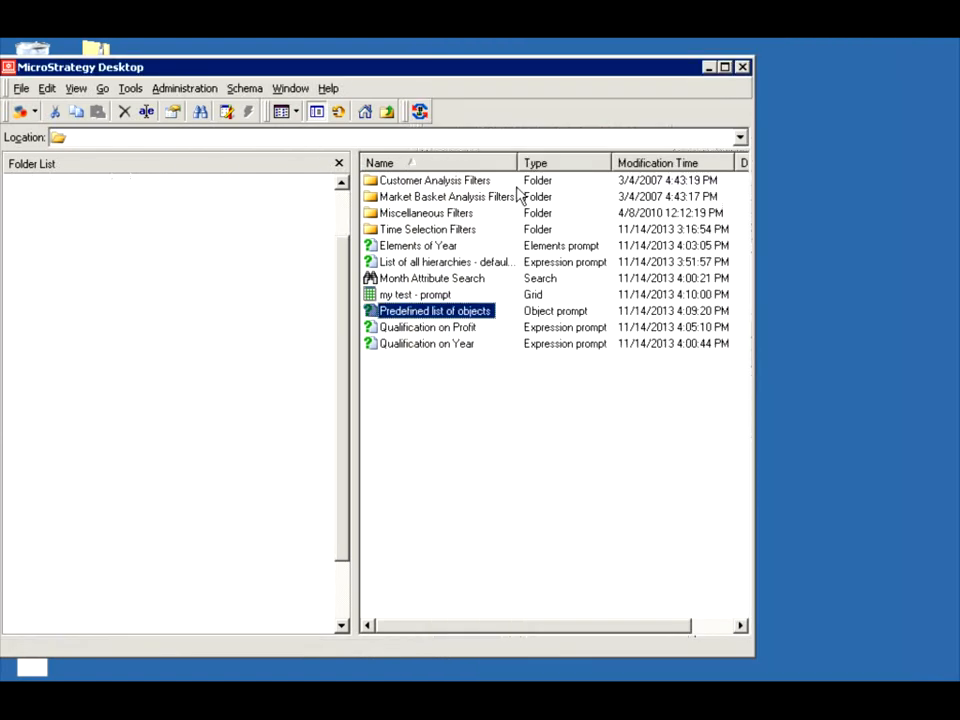
Run the "my test - prompt" report and answer the Objects prompt with Cost, Cost Growth, Discount and Discount %
double_click(403, 295)
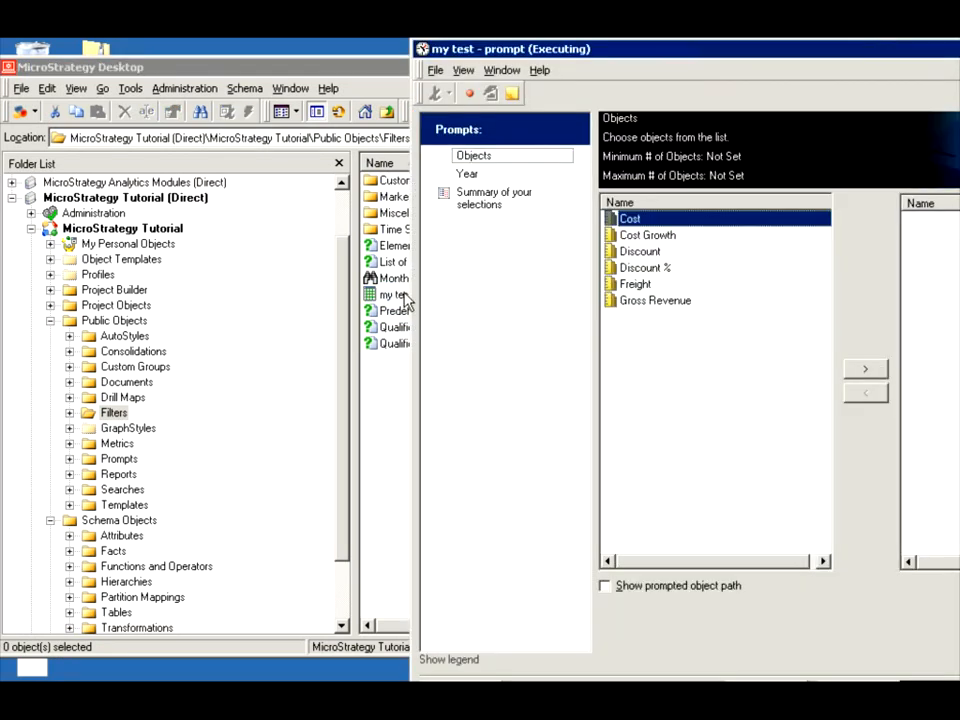
left_click(647, 235, "shift")
left_click(865, 369)
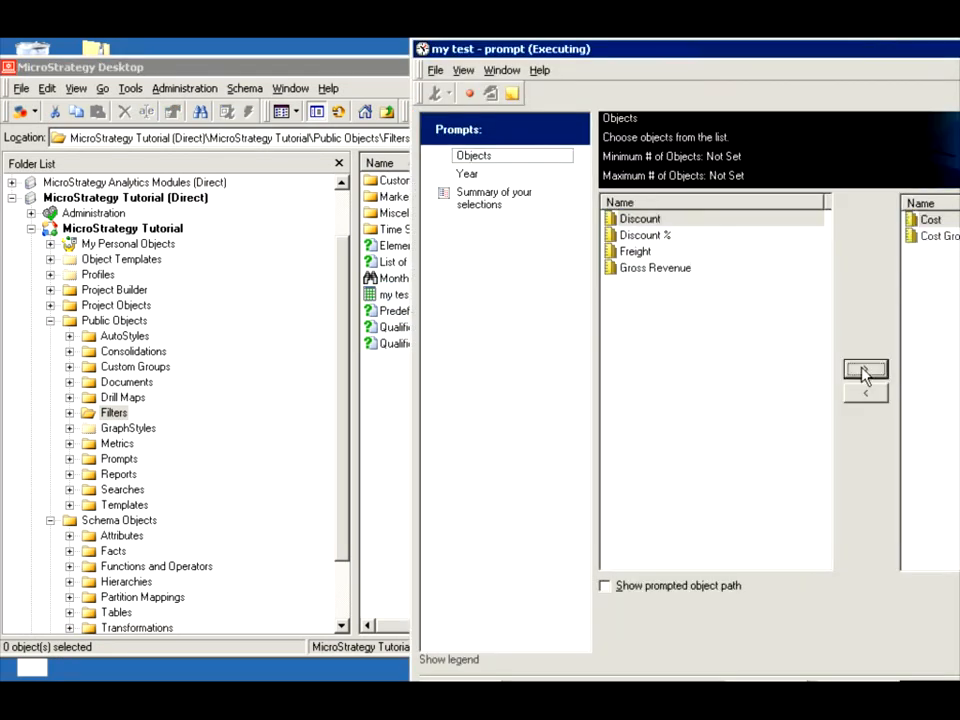
Answer the Year prompt with the qualification Month ID Exactly 200801
left_click(489, 174)
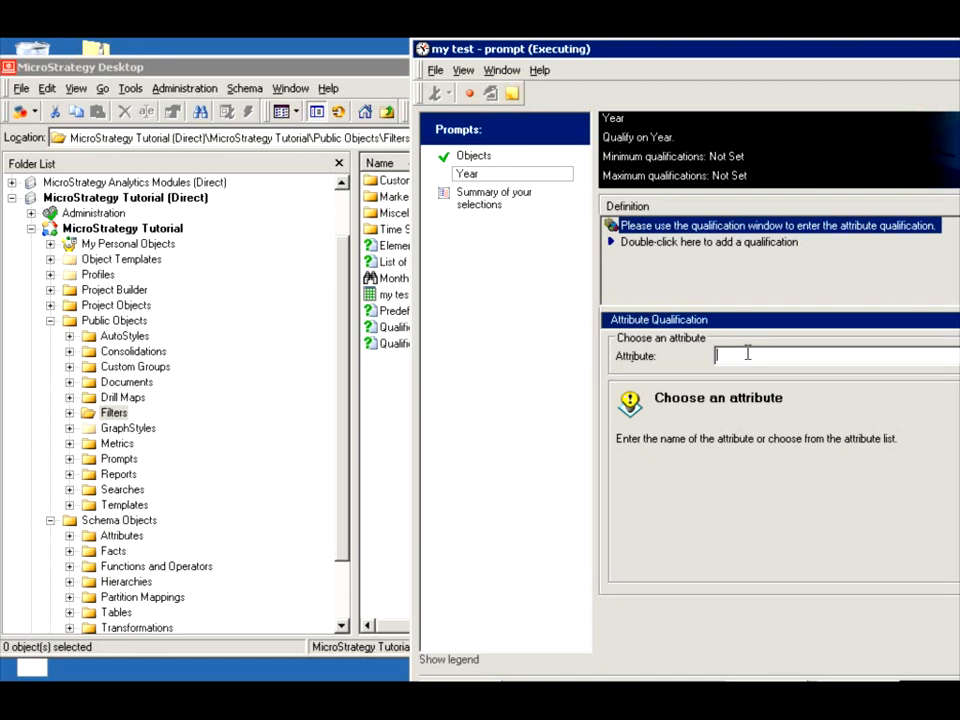
left_click_drag(657, 57, 402, 65)
left_click(776, 364)
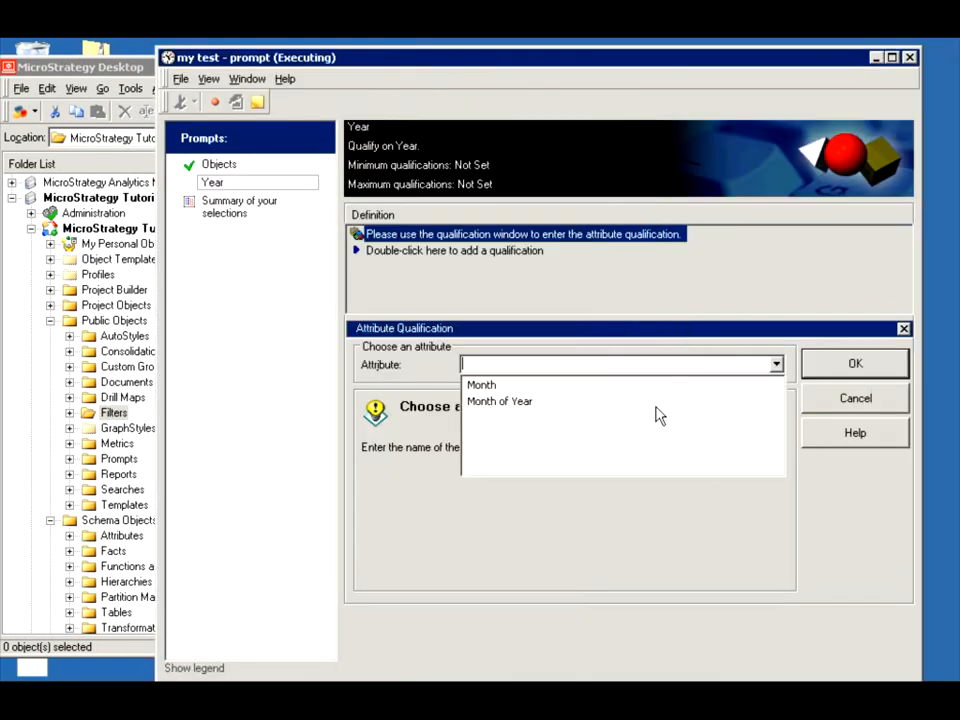
left_click(484, 386)
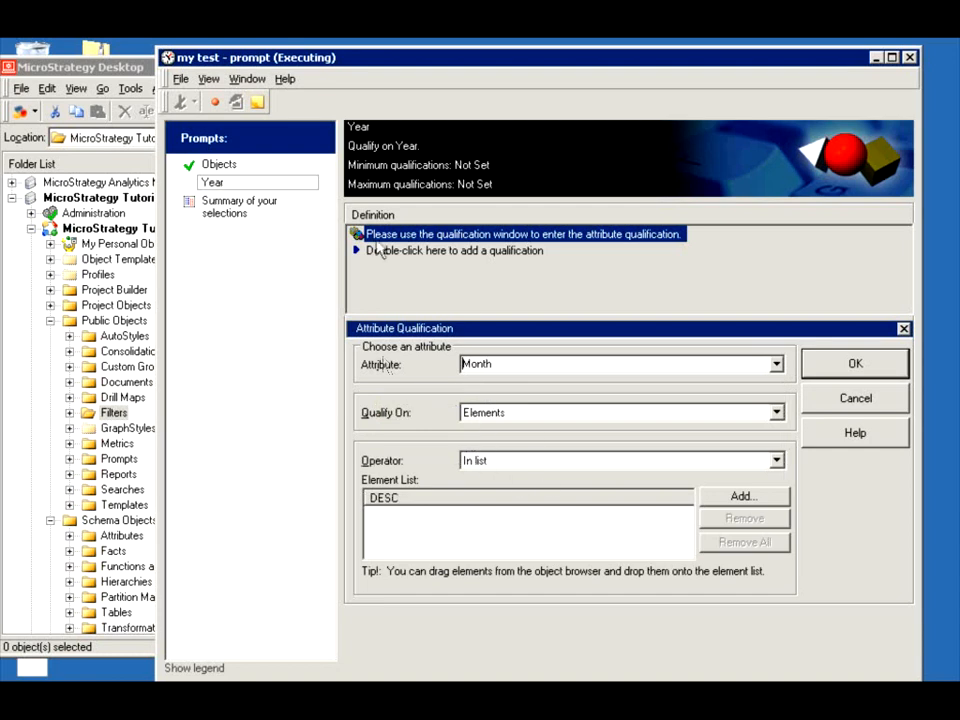
left_click(497, 462)
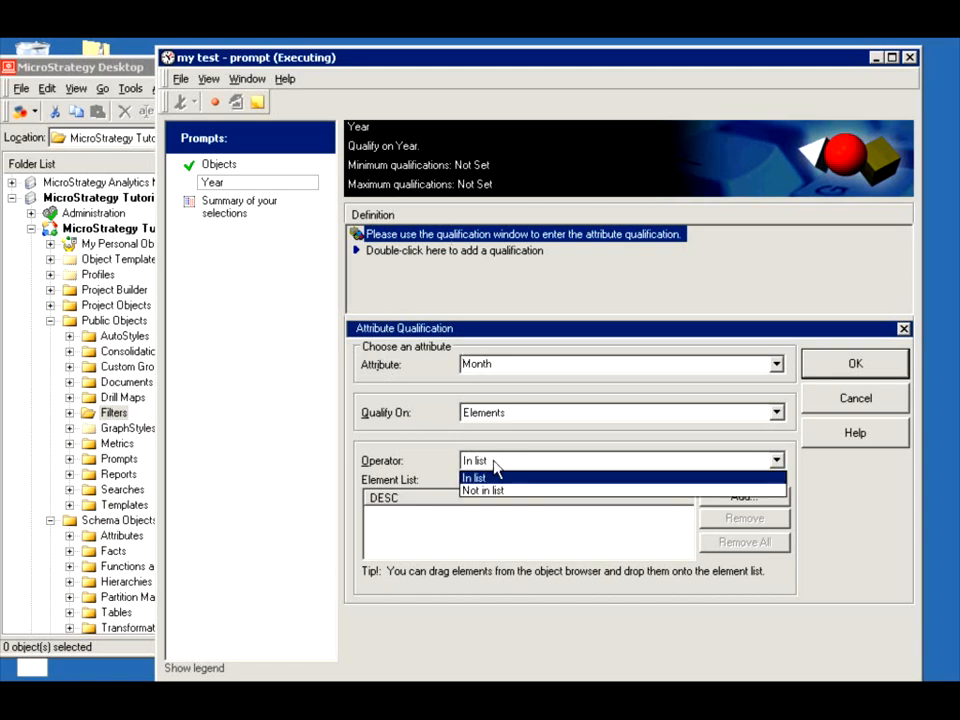
left_click(494, 463)
left_click(482, 412)
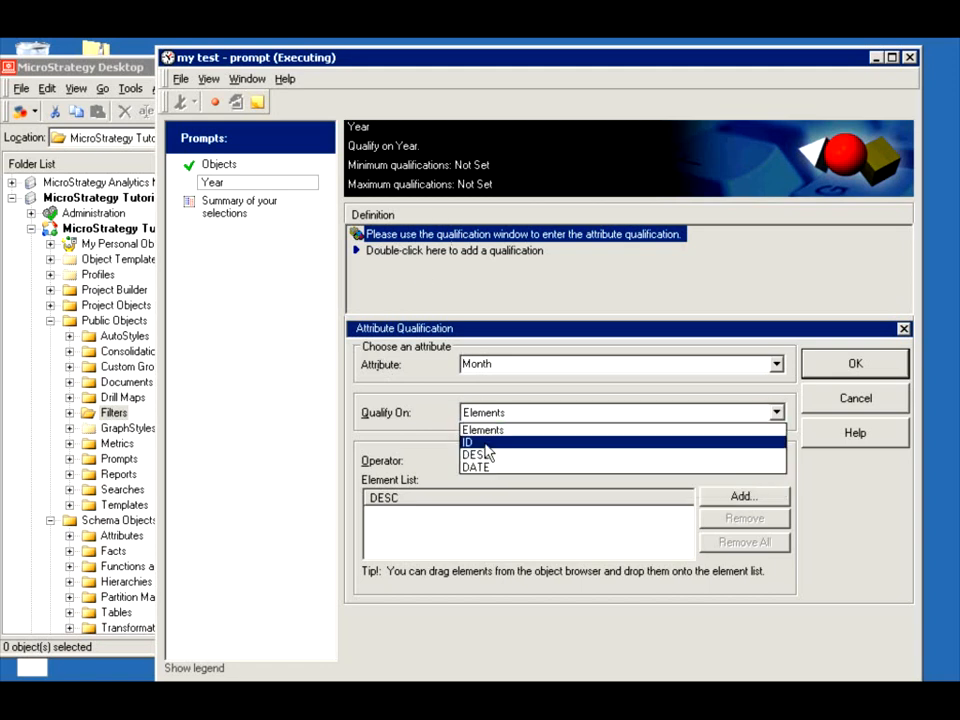
left_click(485, 443)
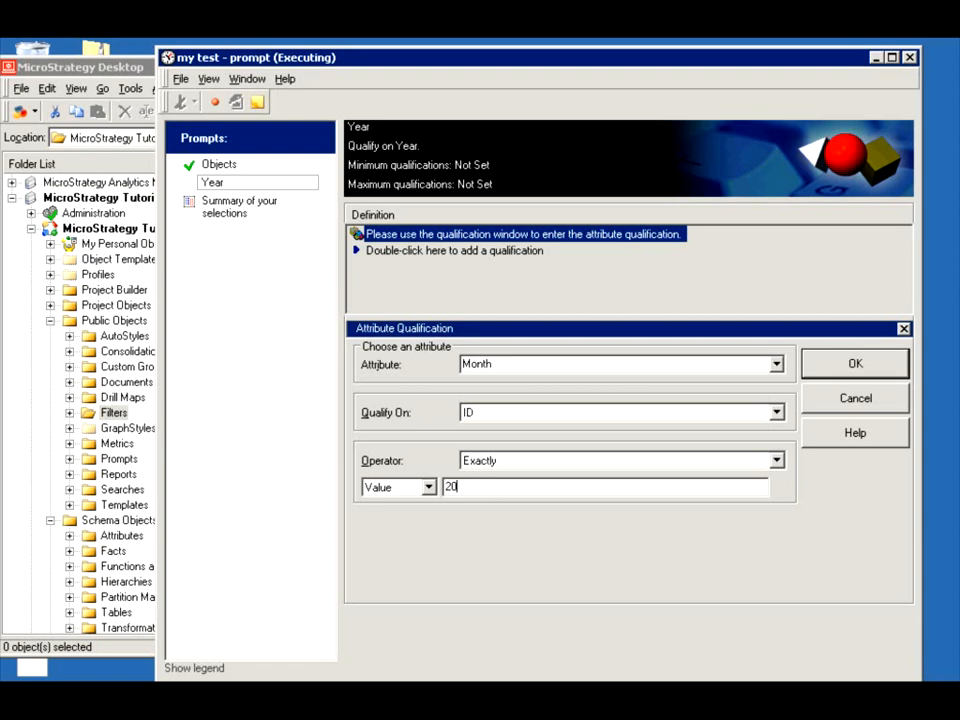
left_click(812, 365)
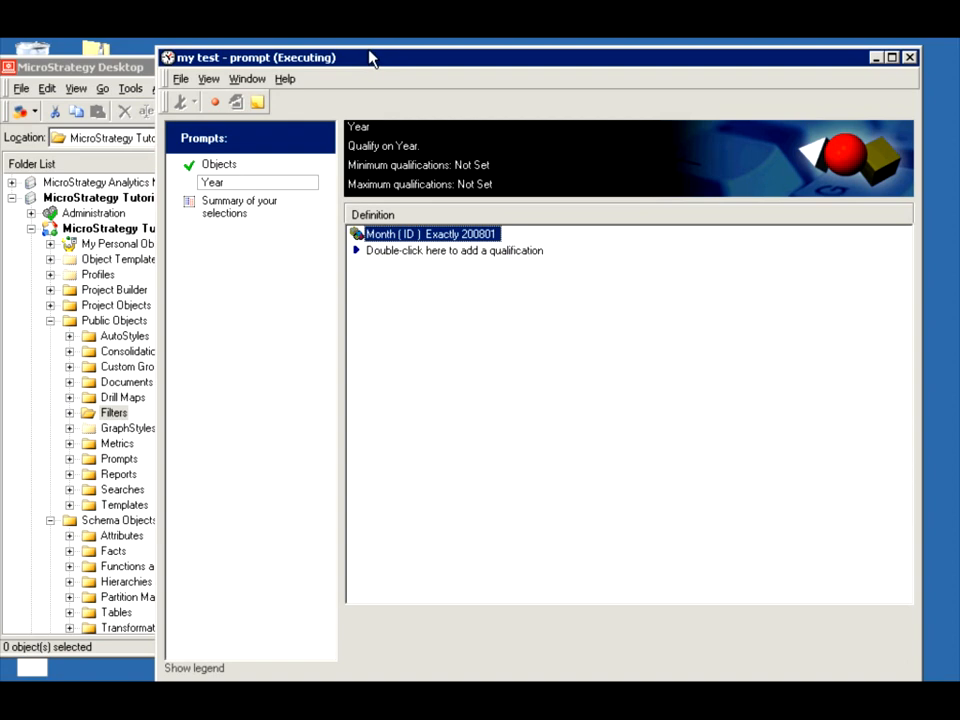
Finish the prompt answers to run the report, and examine the generated statements in SQL View
left_click_drag(368, 48, 305, 73)
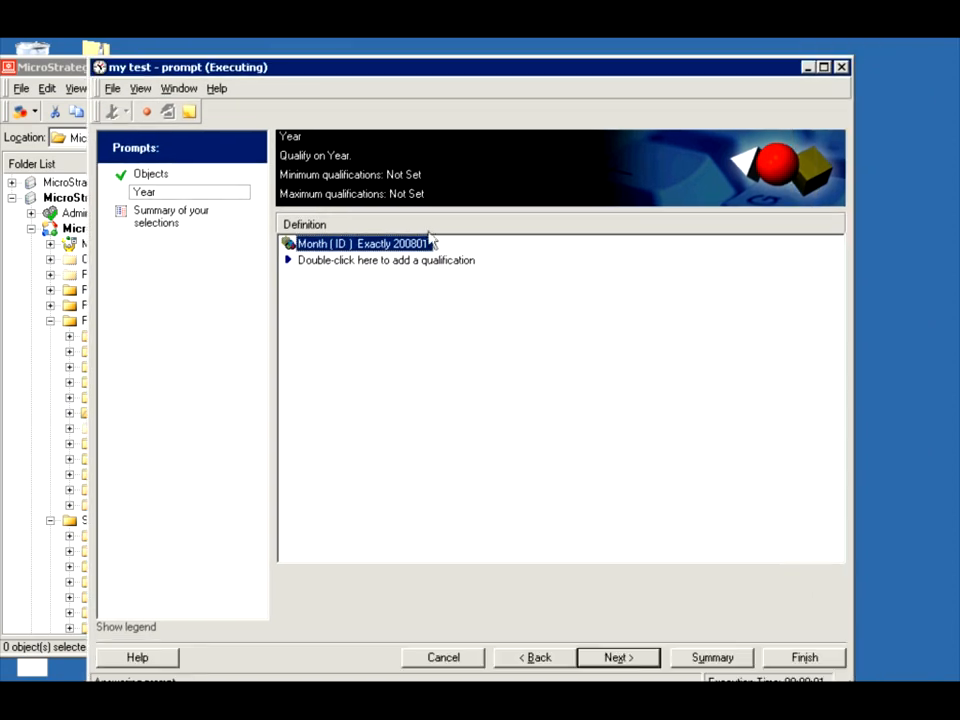
left_click(804, 658)
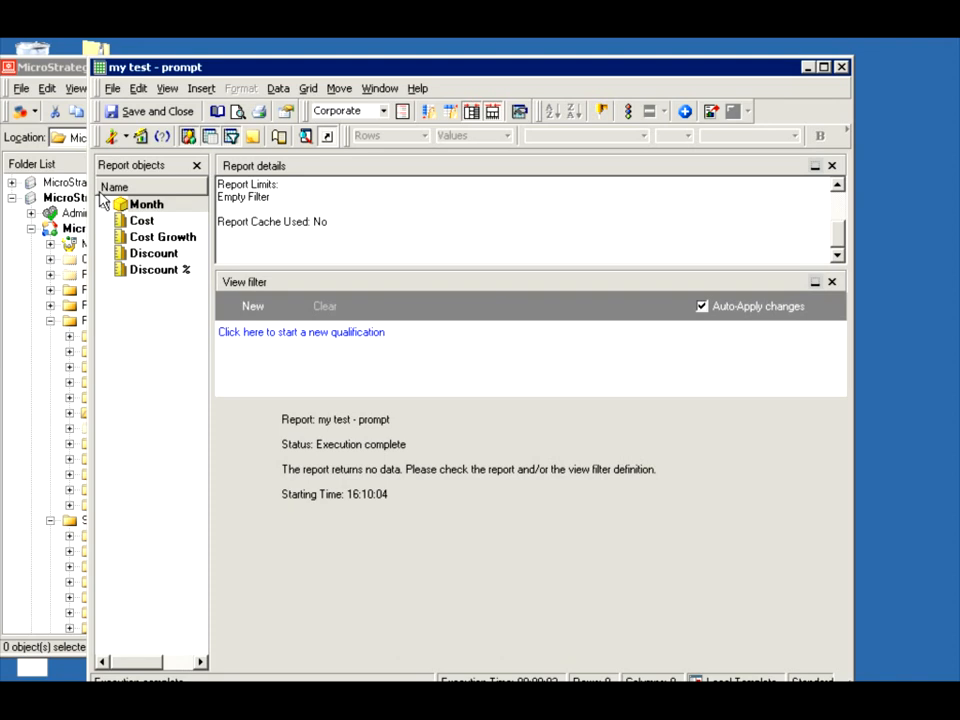
left_click(125, 137)
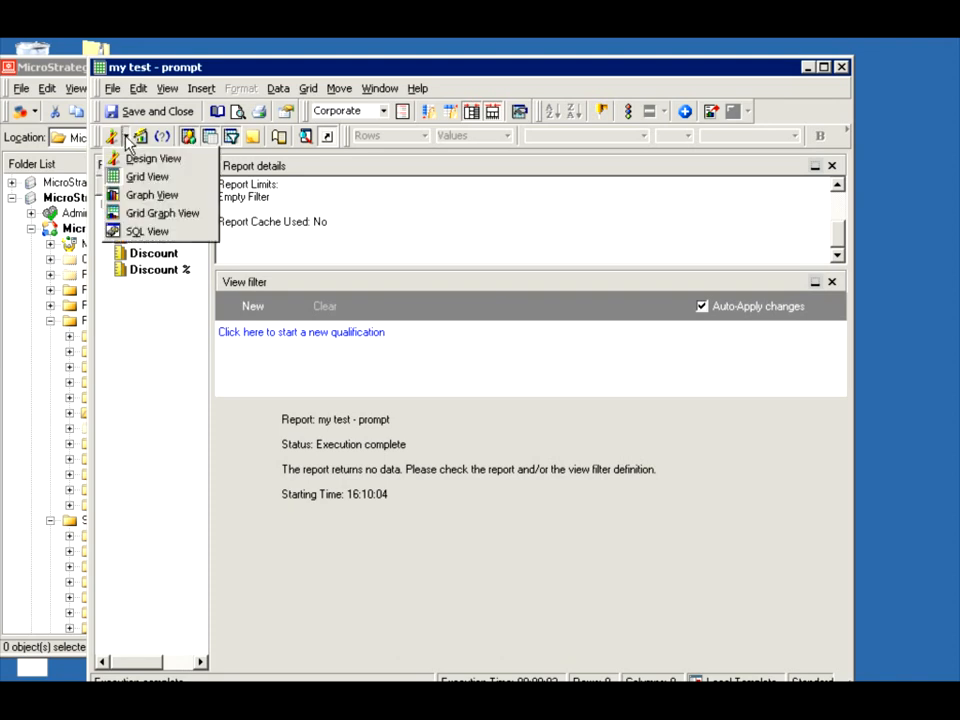
left_click(150, 232)
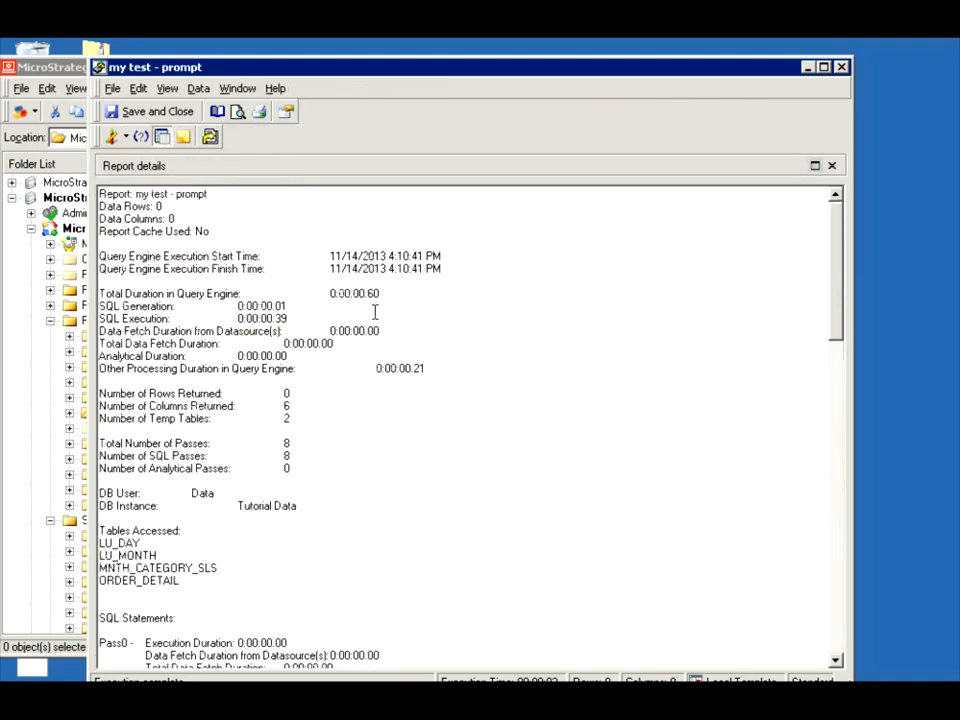
left_click_drag(838, 282, 838, 422)
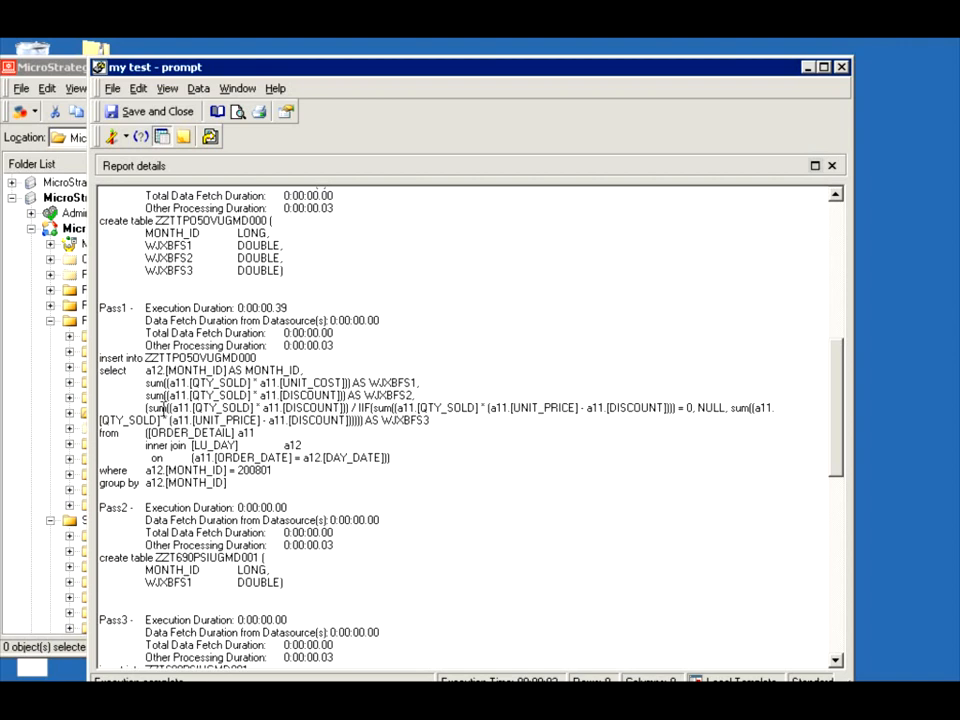
Cancel re-prompting, return the report to Design View and delete the "Qualification on Year" shortcut from its report filter
left_click(141, 136)
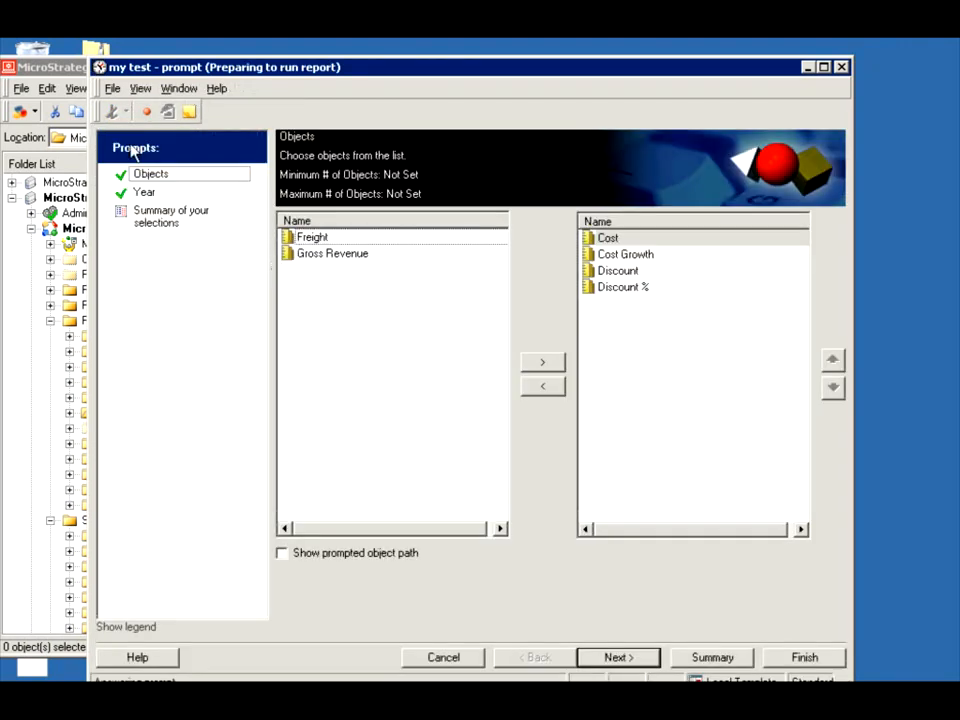
left_click(146, 111)
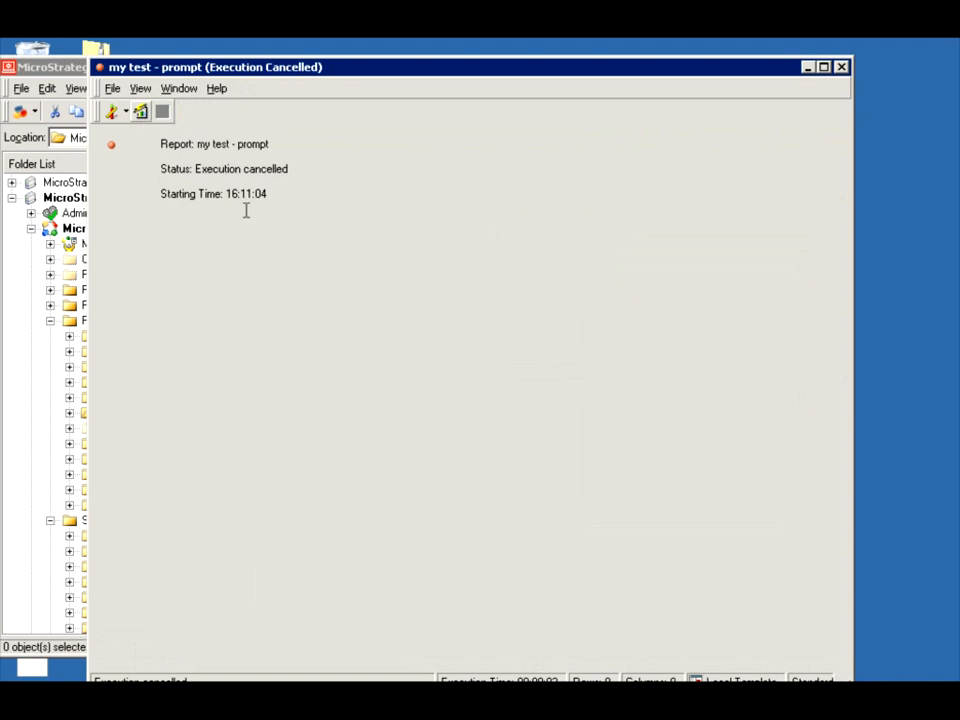
left_click(113, 112)
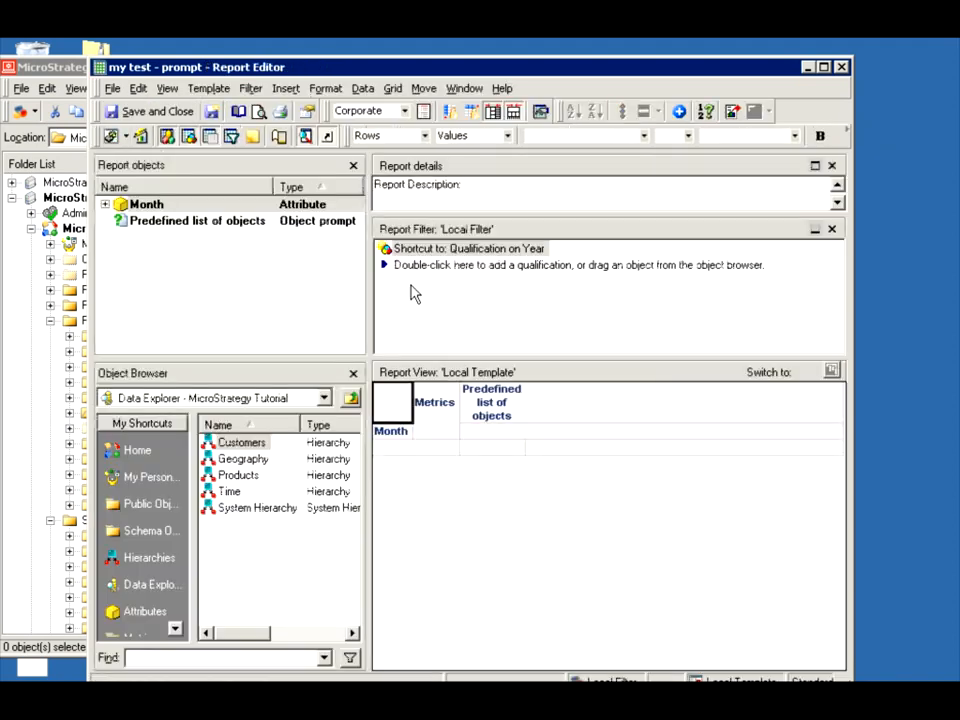
left_click(458, 258)
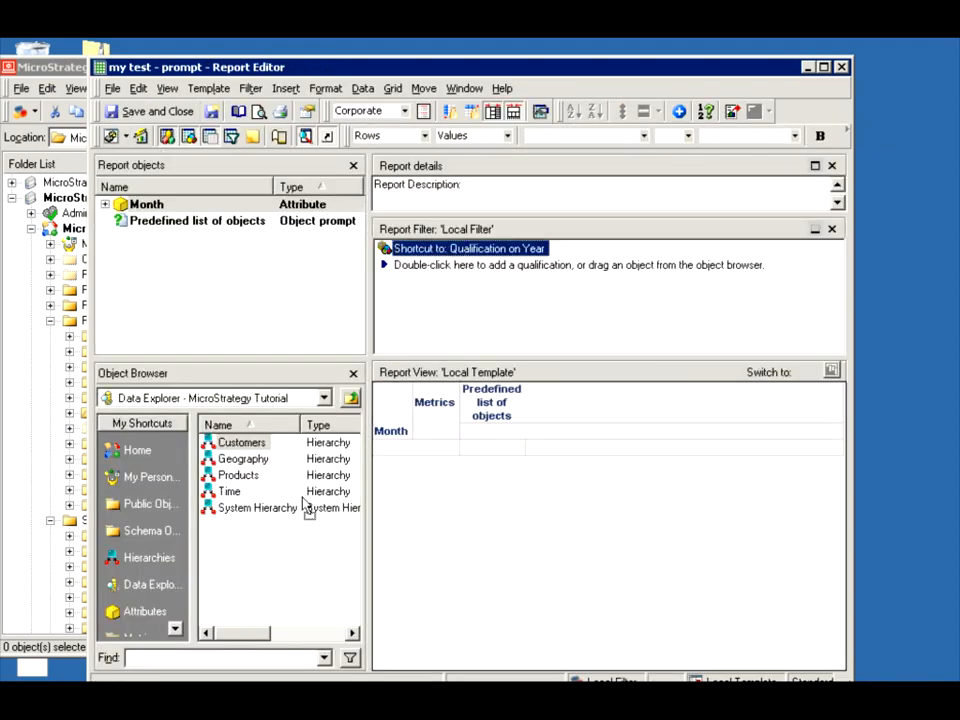
key("Delete")
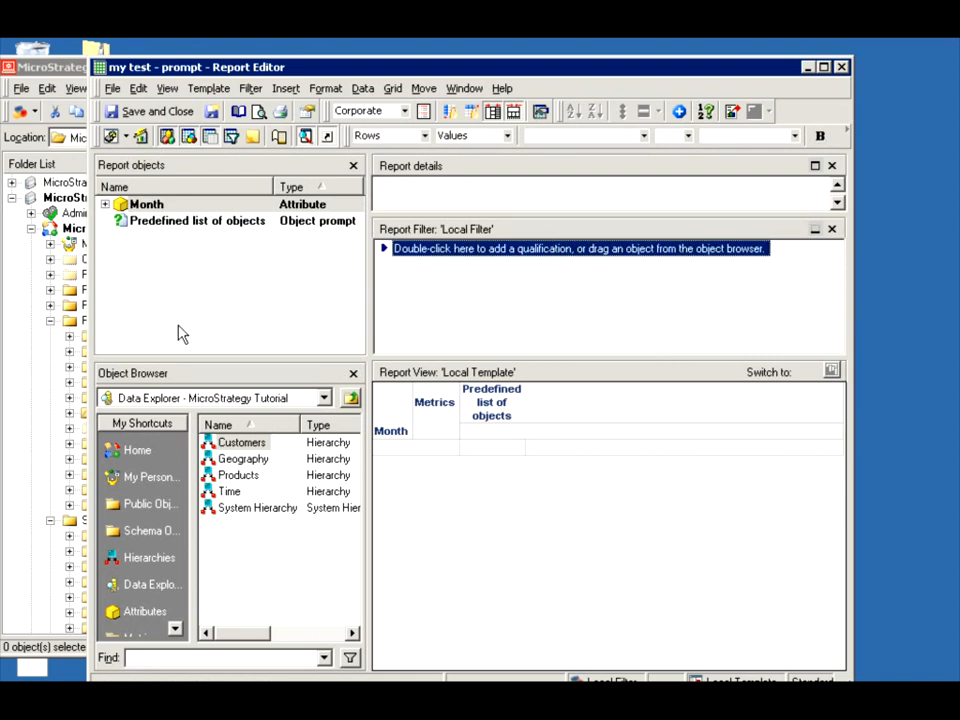
Run the report in Grid View with Cost, Cost Growth, Discount and Discount % as the object answers, review it and close it without saving
left_click(127, 137)
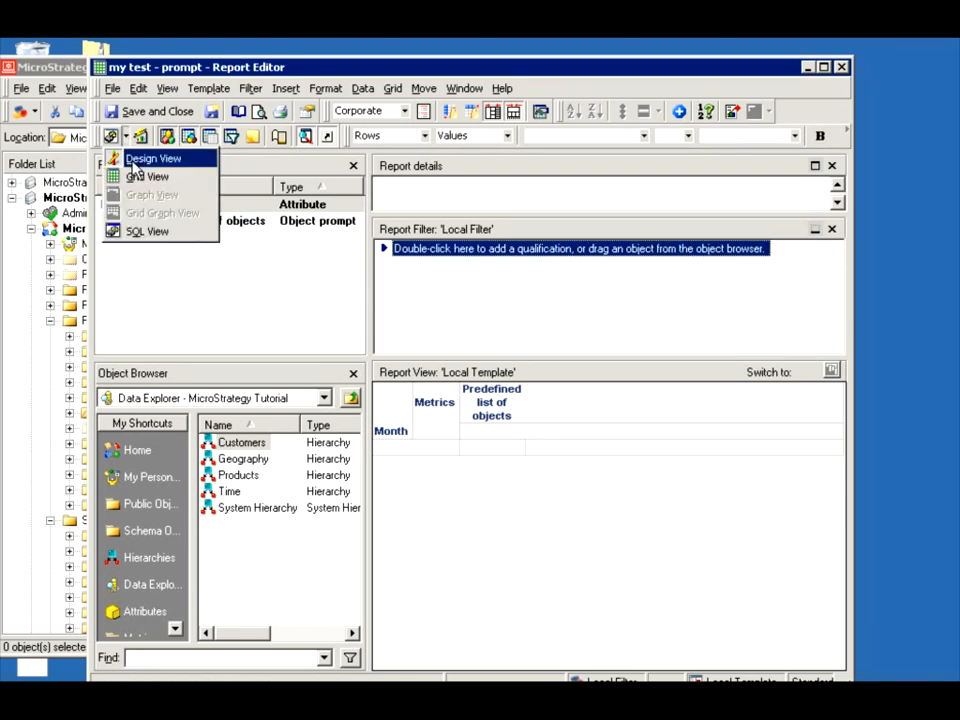
left_click(130, 176)
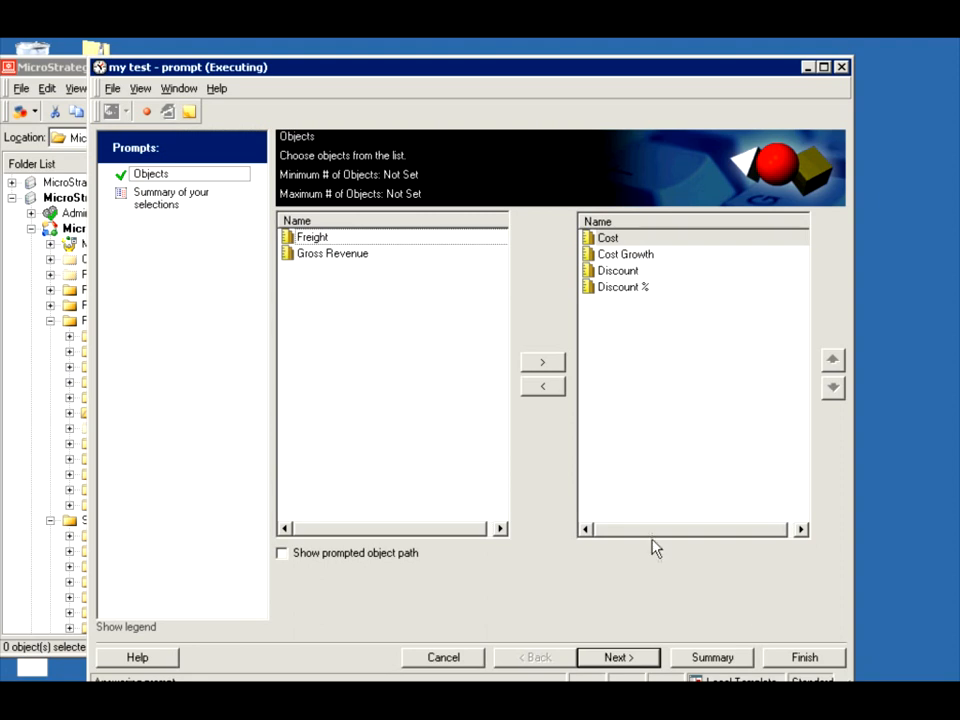
left_click(800, 657)
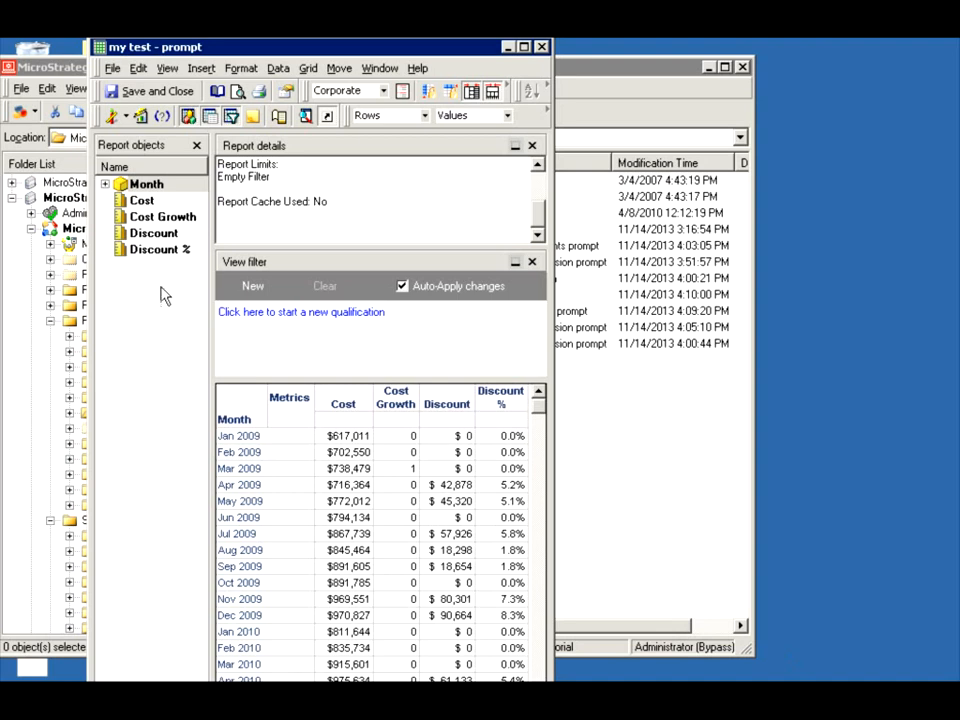
left_click(541, 47)
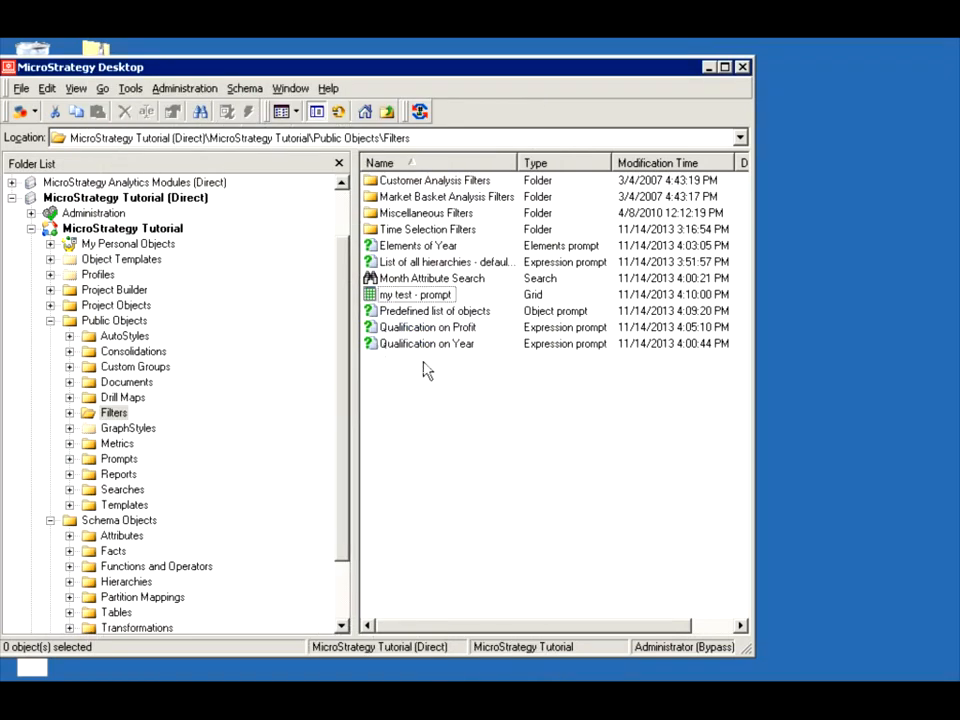
Open the "Predefined list of objects" prompt for editing and remove all metrics from its pre-defined list
double_click(414, 313)
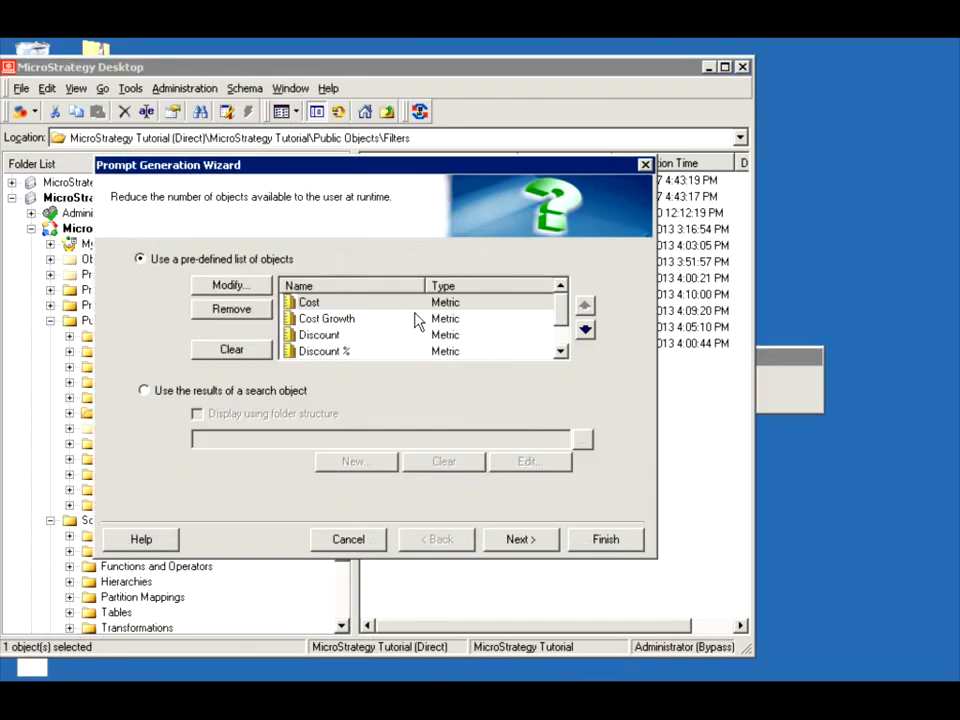
left_click(233, 314)
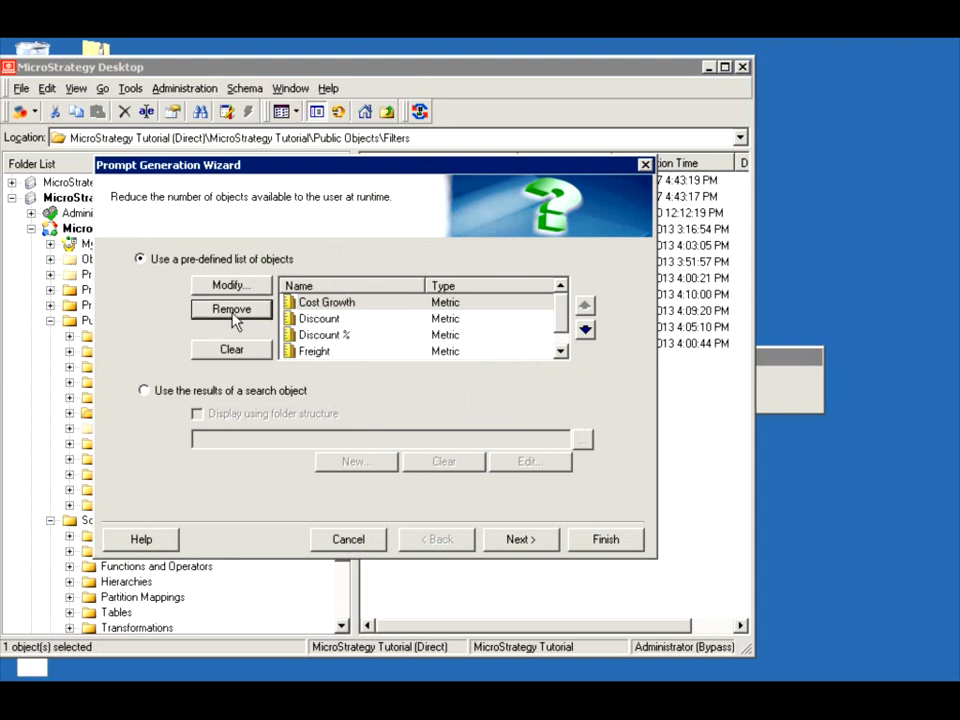
left_click(233, 314)
left_click(233, 314)
left_click(233, 314)
left_click(233, 312)
left_click(233, 312)
Start adding objects to the prompt's list and browse to the Miscellaneous Filters folder under Public Objects, Filters
left_click(229, 287)
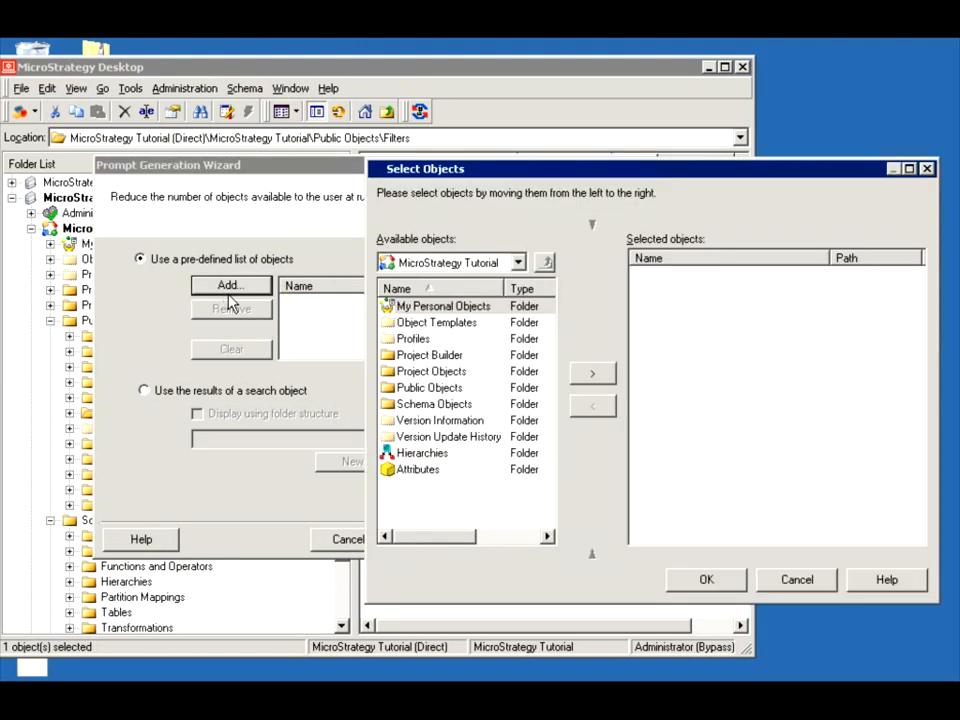
left_click(403, 389)
double_click(403, 389)
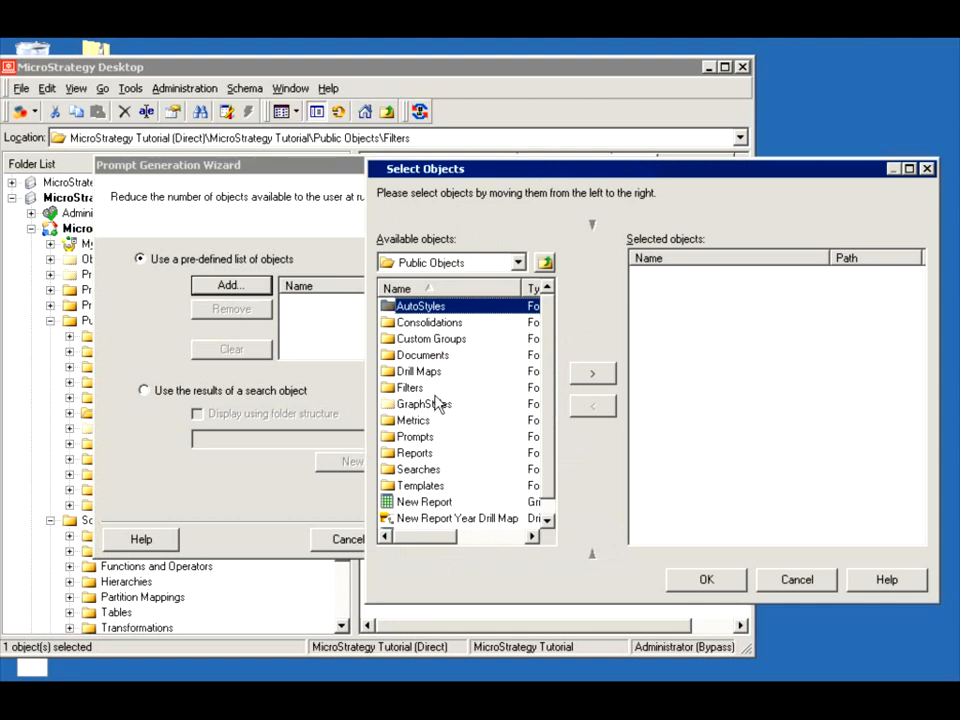
double_click(407, 387)
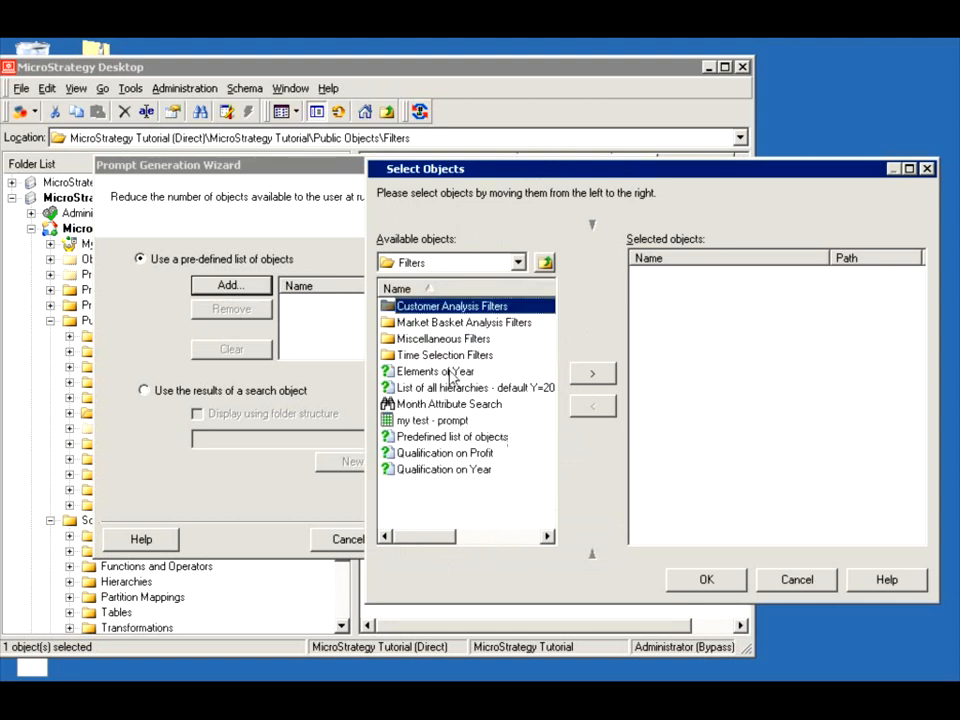
double_click(415, 356)
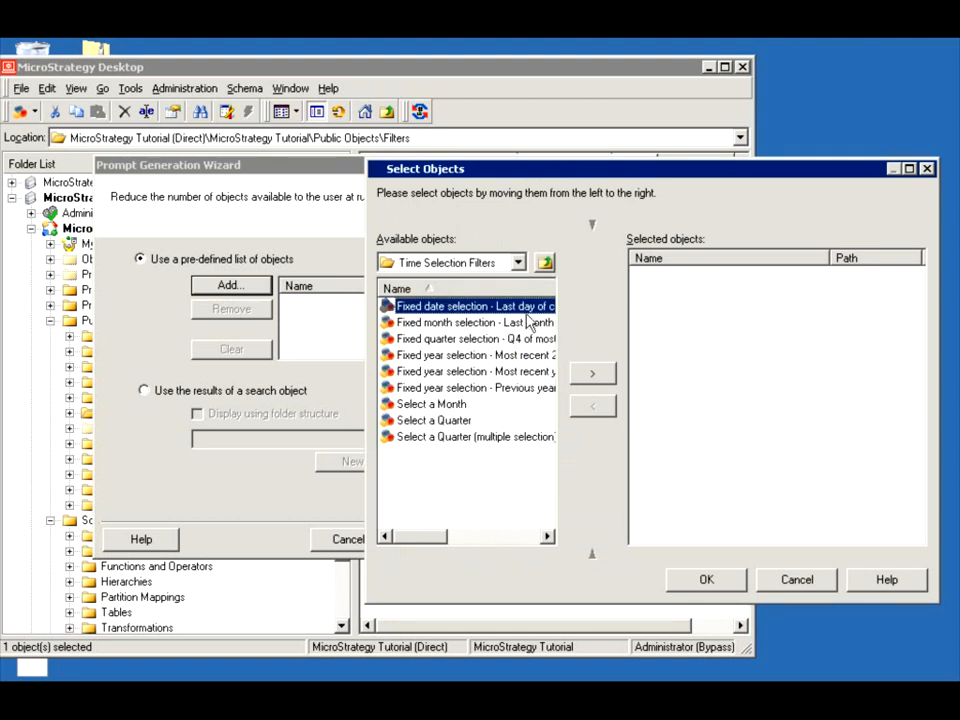
left_click(545, 263)
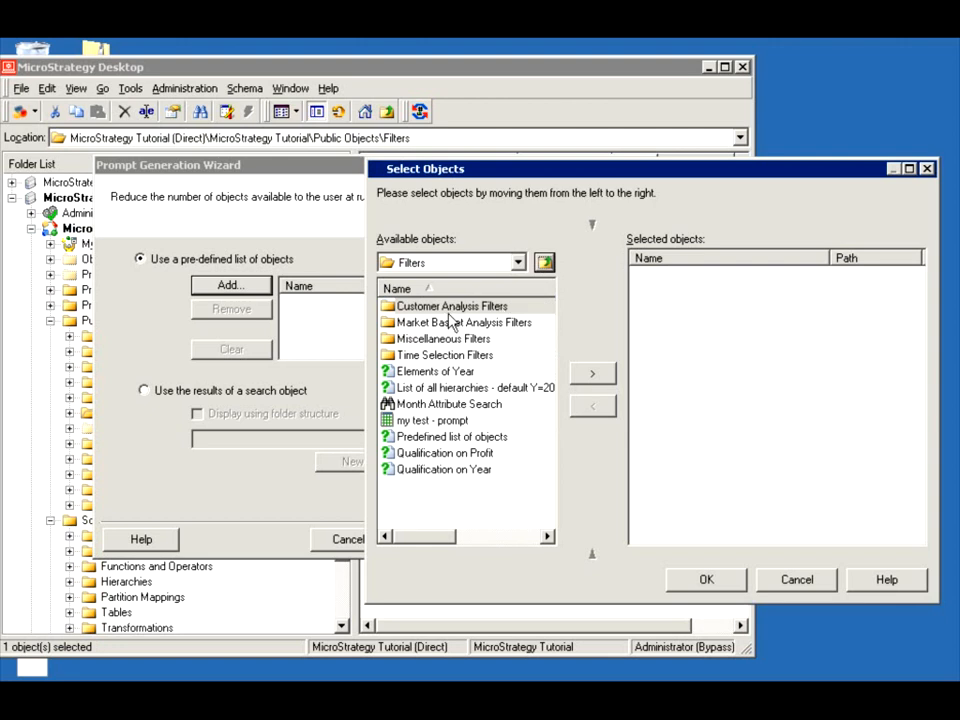
double_click(432, 341)
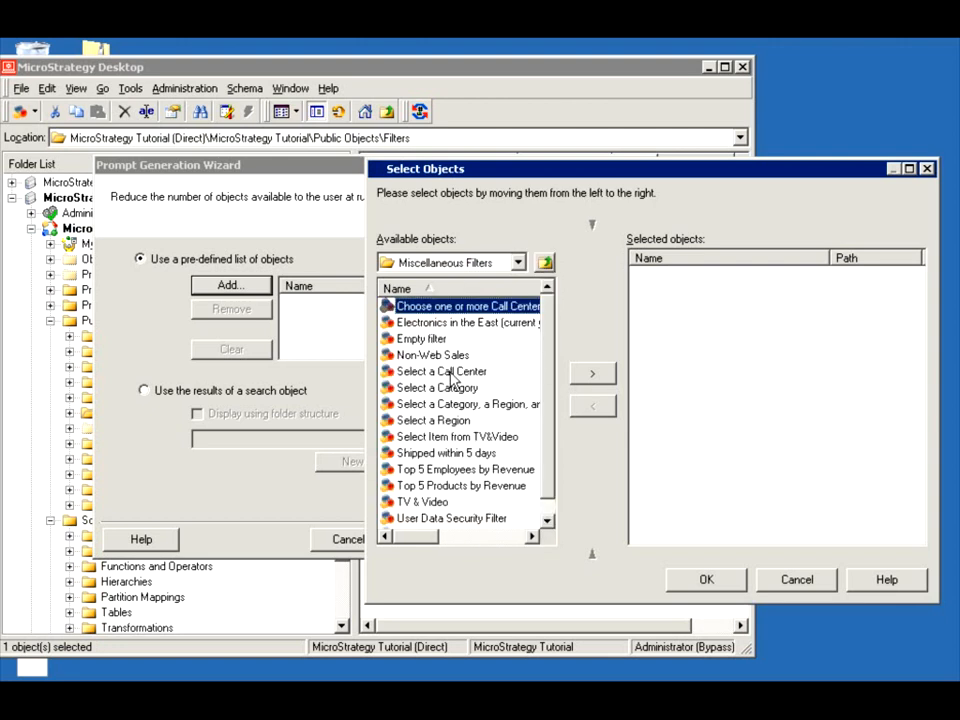
Add only the "Select a Call Center" and "Select a Region" filters to the prompt's list and save the prompt
left_click(418, 371)
left_click(594, 375)
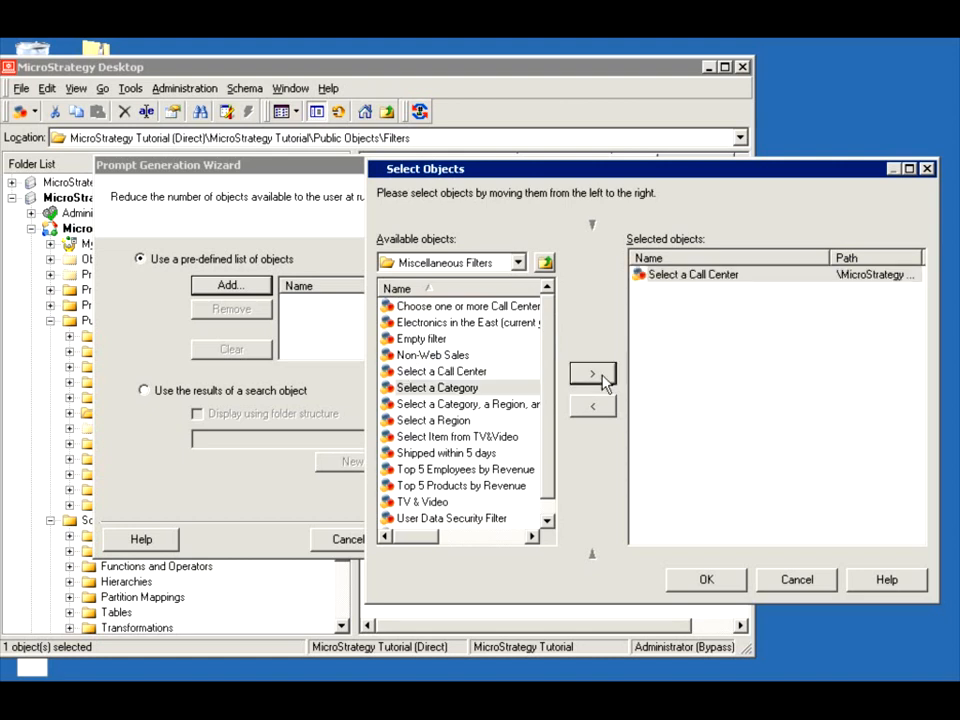
left_click(601, 376)
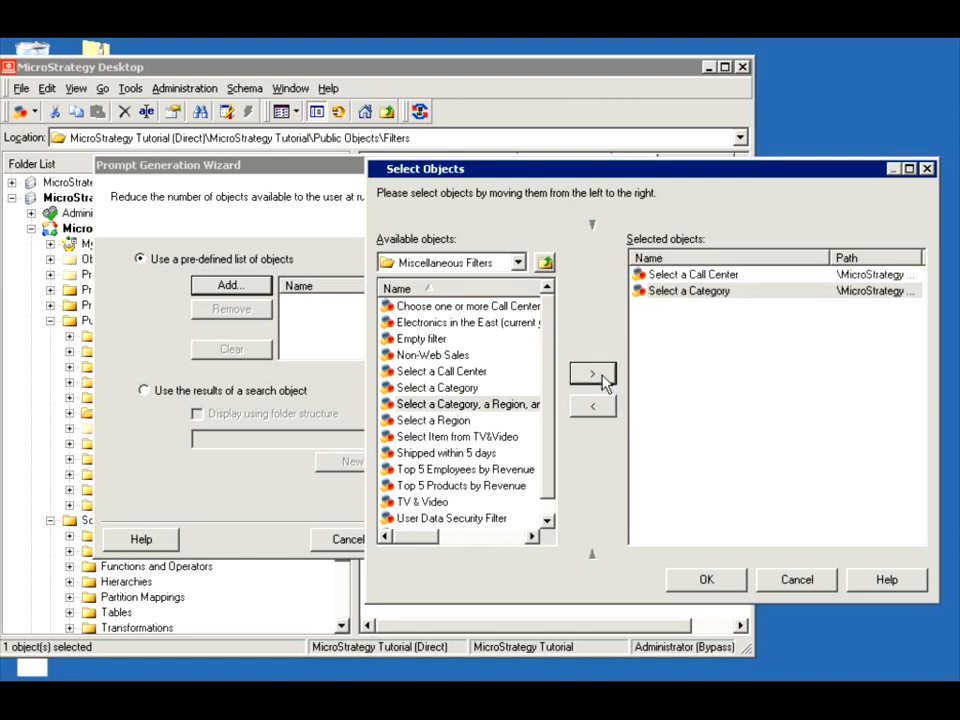
double_click(469, 420)
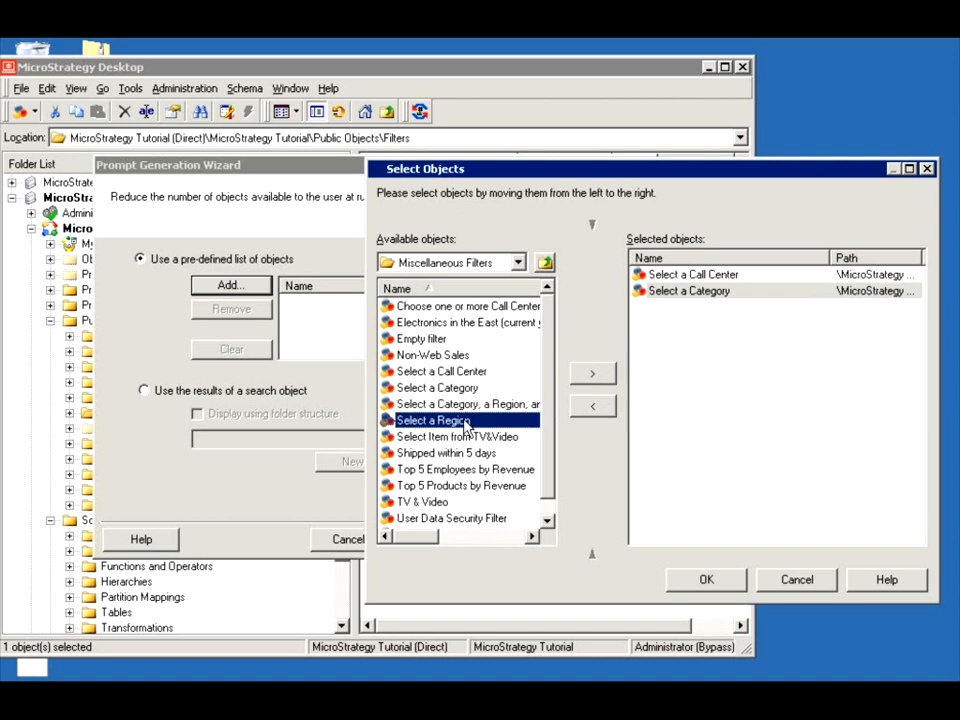
left_click(695, 291)
left_click(592, 405)
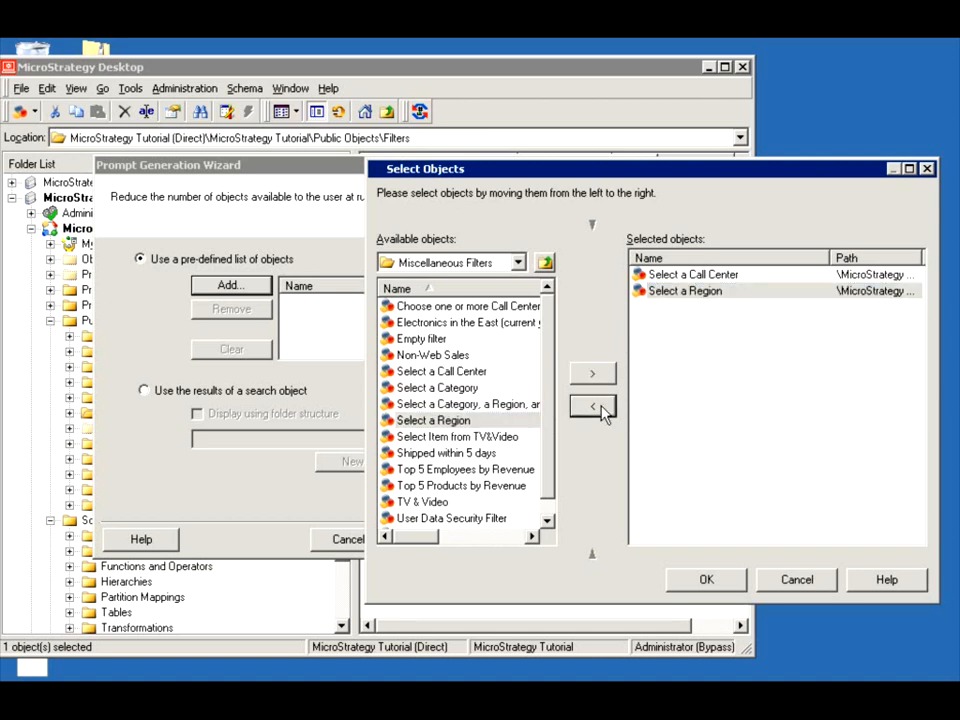
left_click(730, 580)
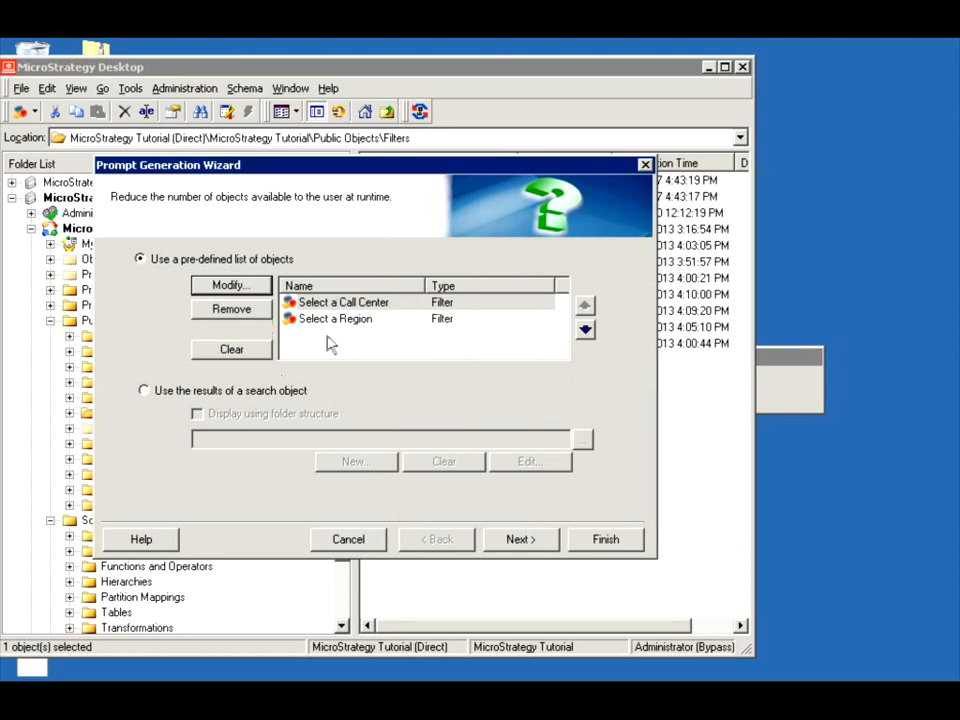
left_click(596, 544)
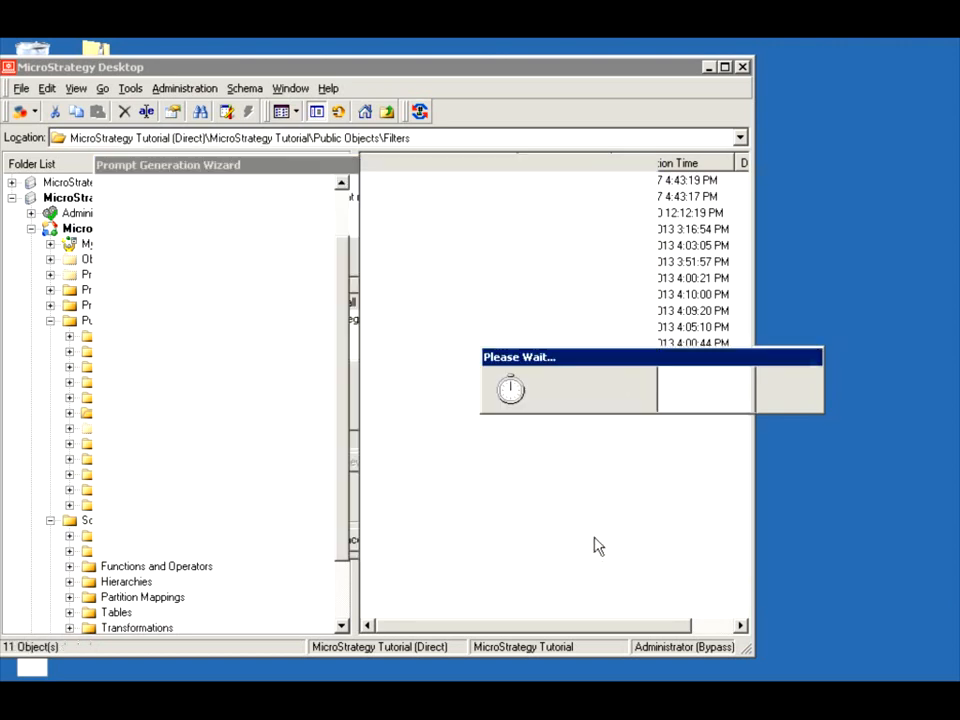
Edit the "my test - prompt" report, run it with "Select a Call Center" and the default region selection, and return it to design view
right_click(401, 298)
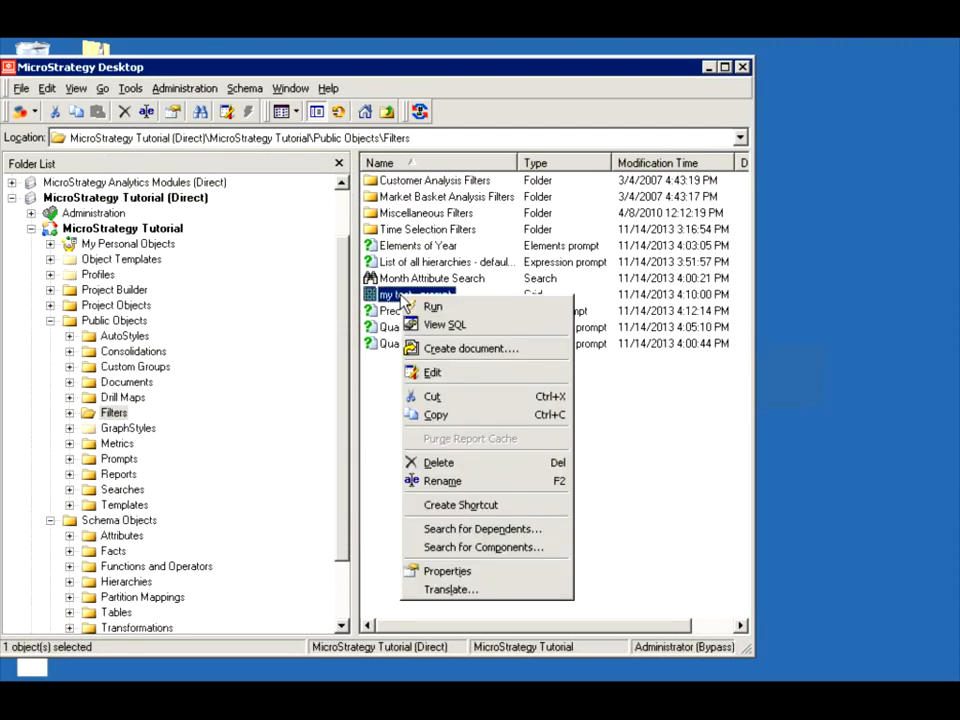
left_click(435, 369)
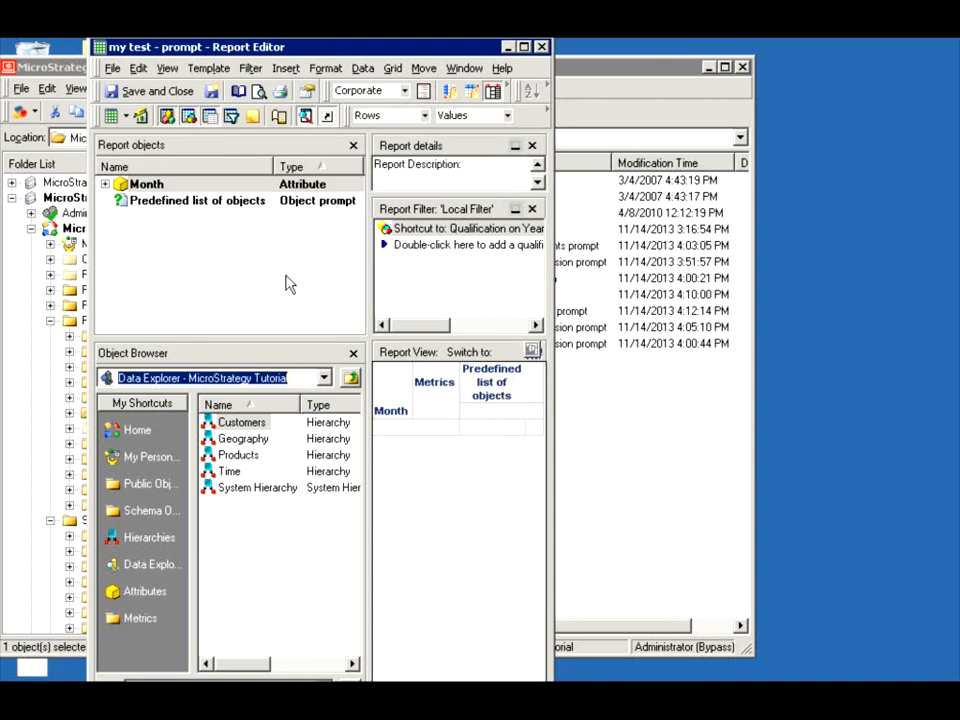
left_click(113, 117)
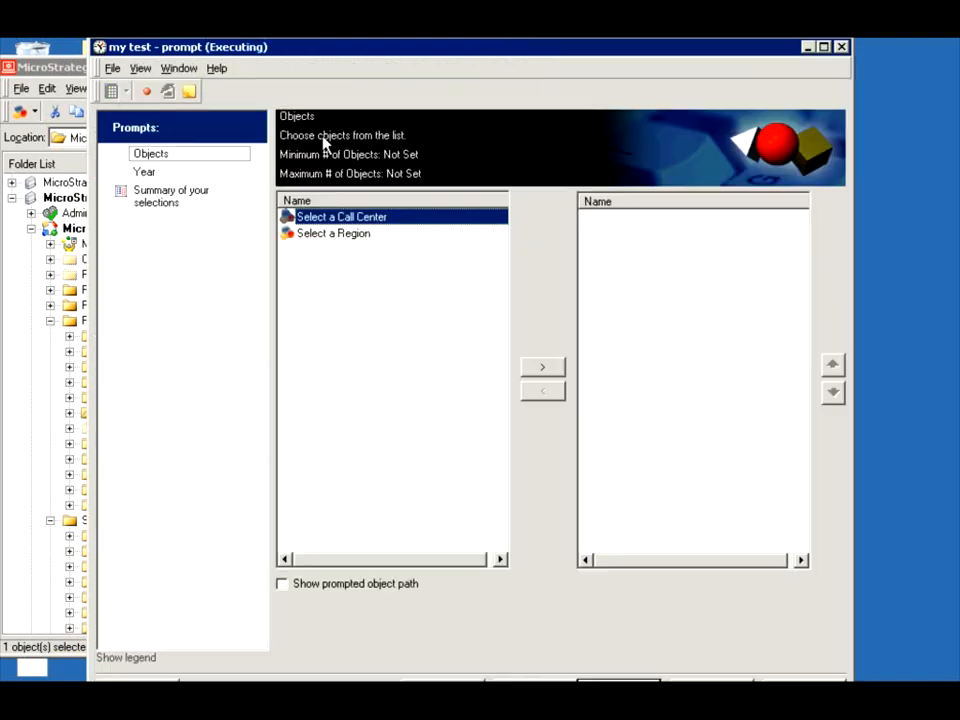
left_click(554, 369)
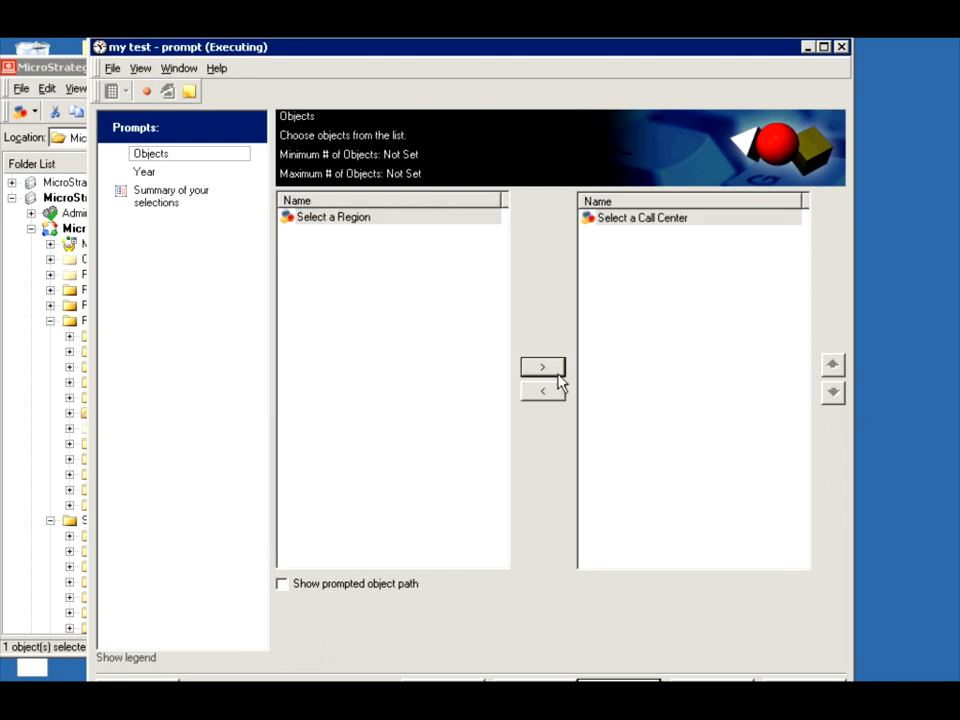
left_click(799, 677)
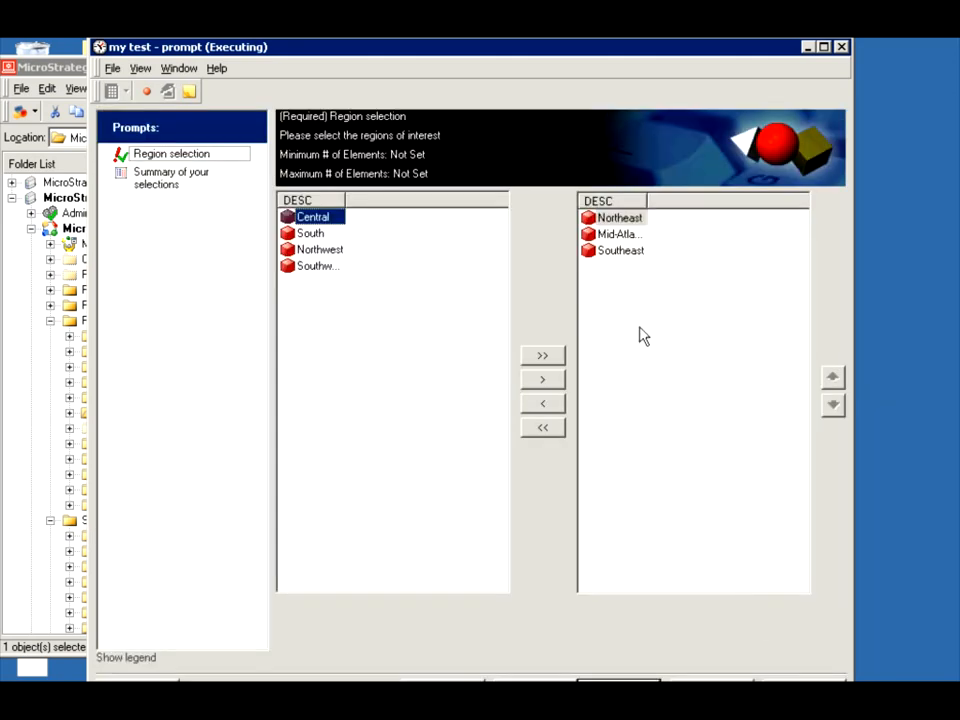
left_click(797, 677)
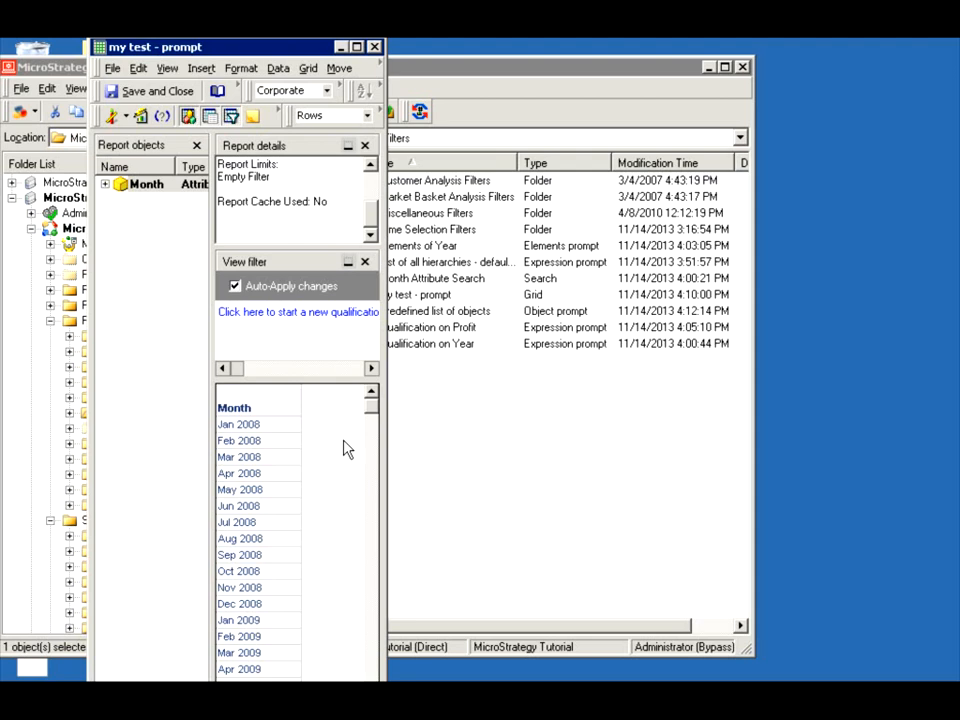
left_click(110, 116)
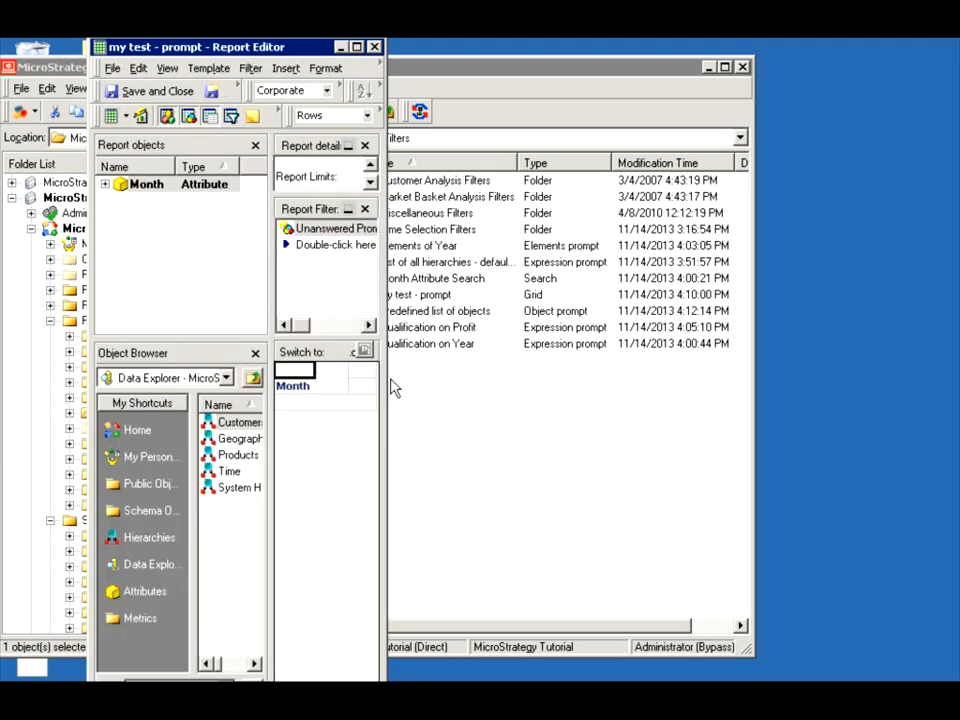
Replace the Year prompt in the report filter with the "Predefined list of objects" prompt
left_click_drag(387, 378, 606, 390)
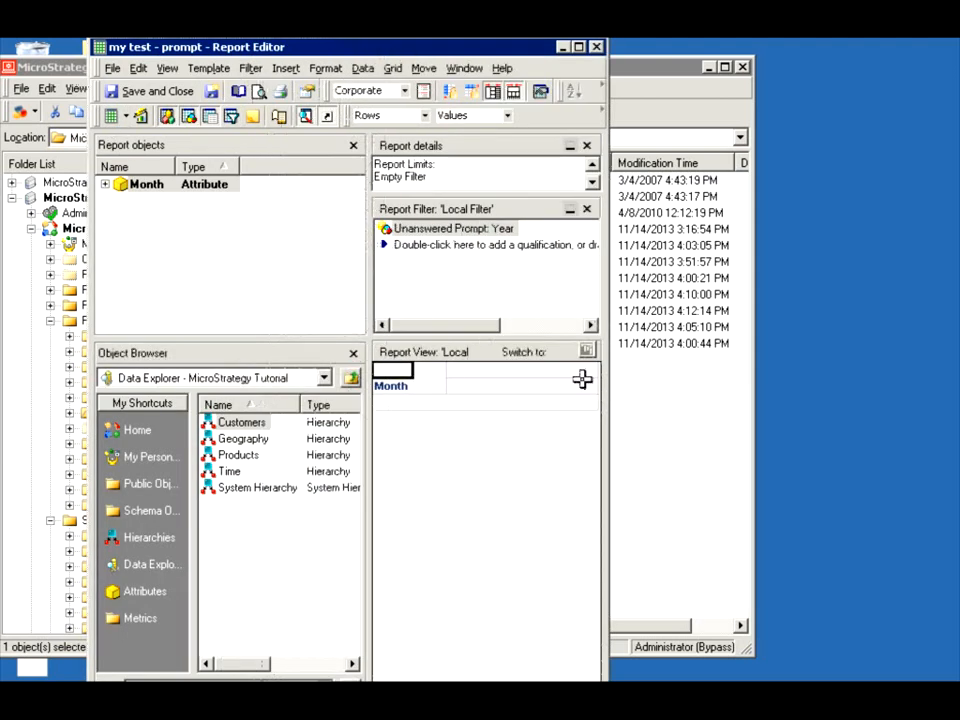
left_click(416, 232)
key("Delete")
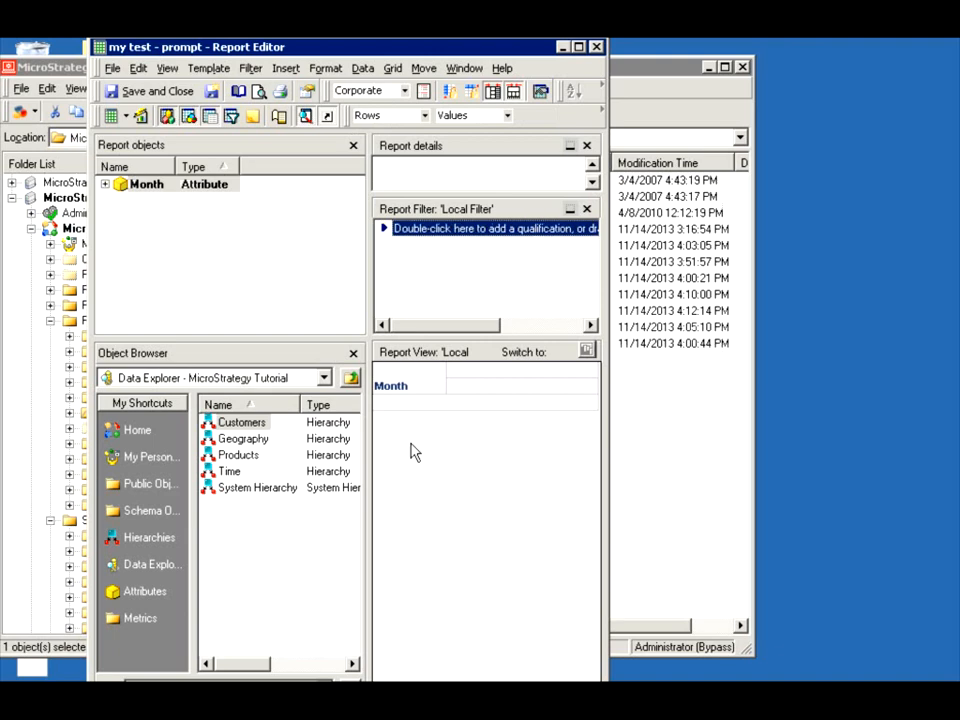
left_click(674, 411)
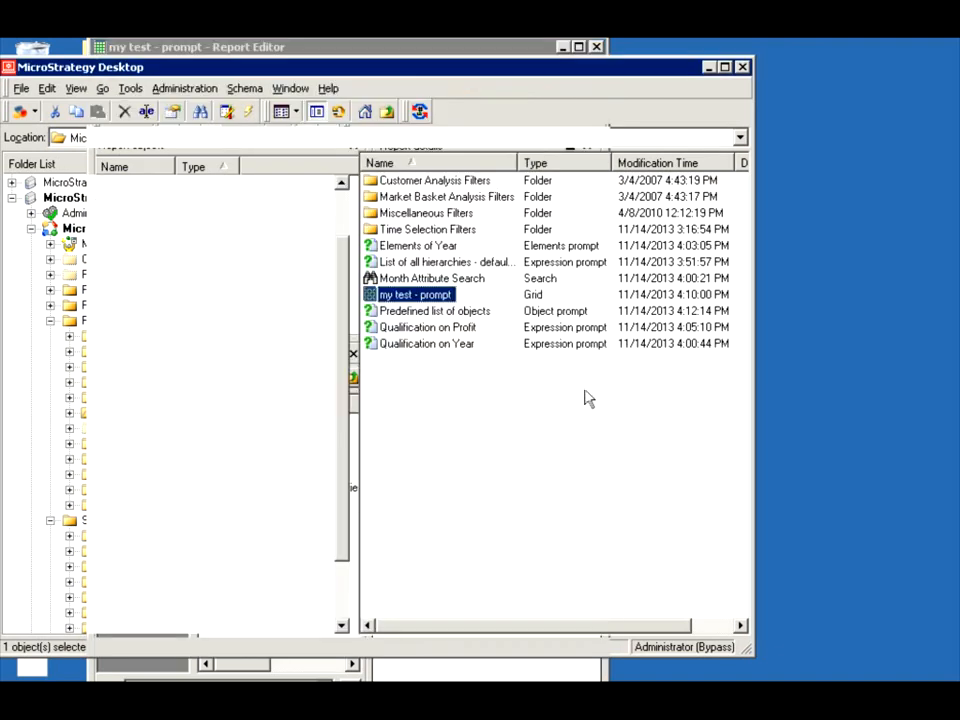
left_click(425, 312)
left_click_drag(465, 383, 429, 237)
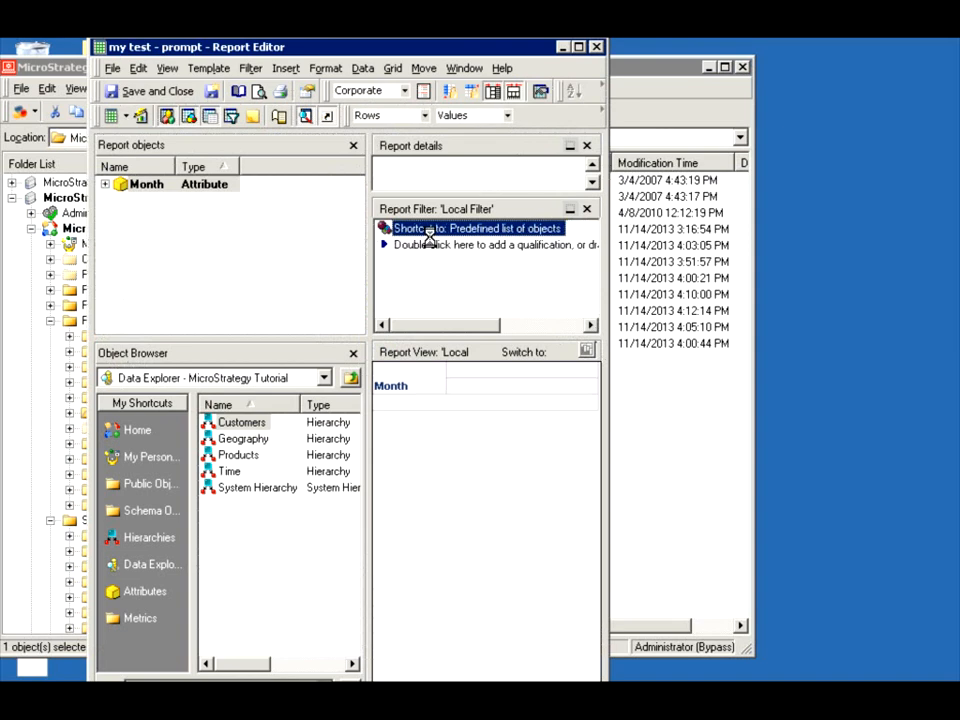
Run the report, re-prompt it keeping "Select a Call Center" and the default regions, and go back to design view
left_click(112, 117)
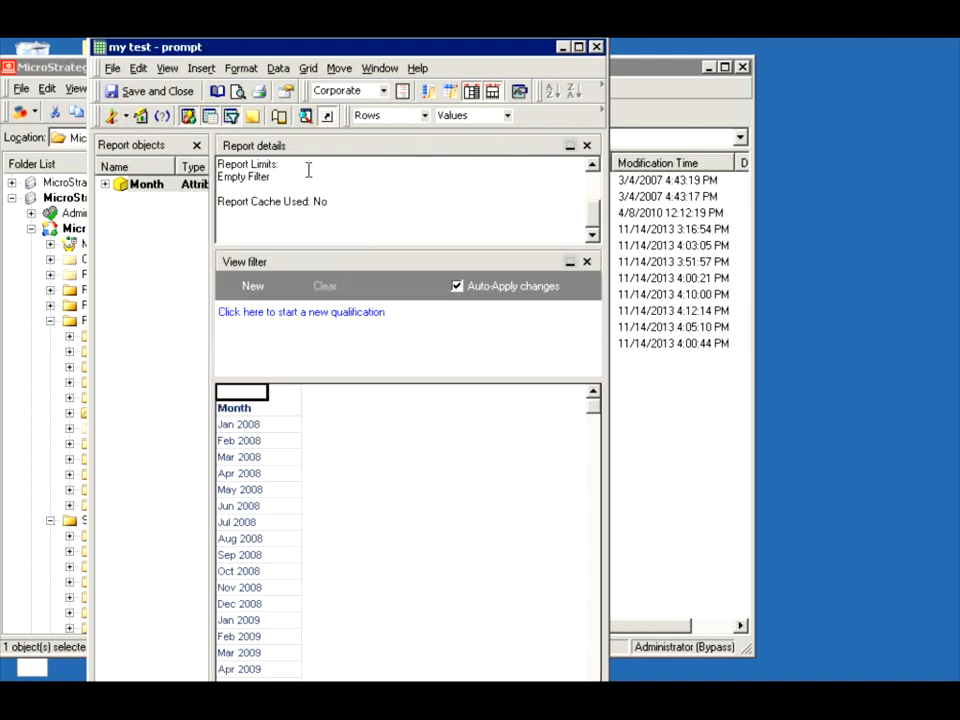
left_click(163, 117)
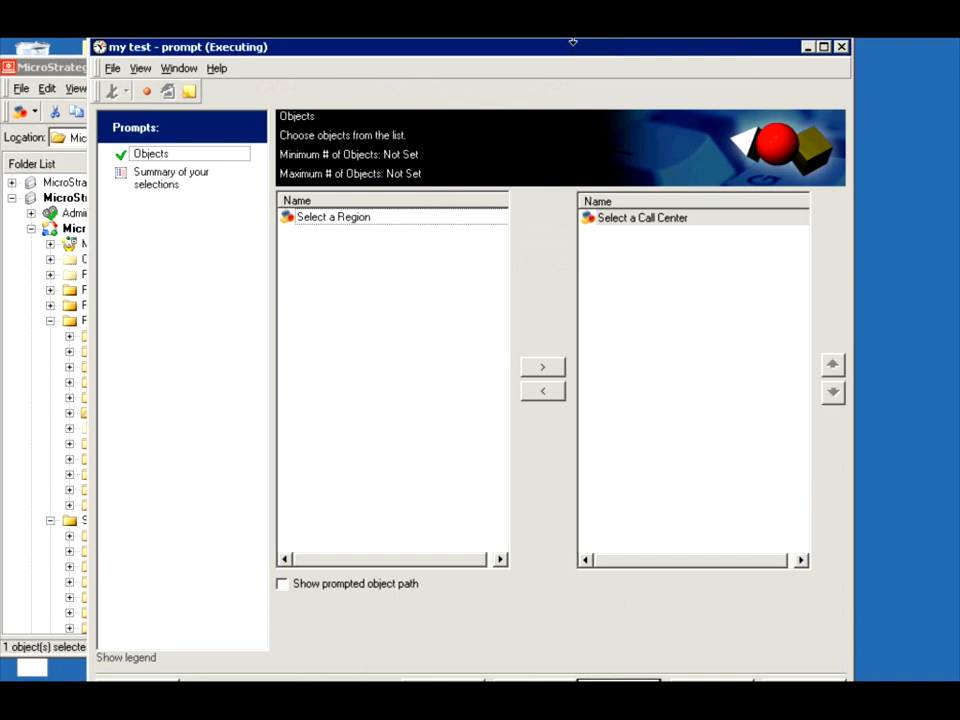
left_click_drag(572, 40, 582, 172)
left_click_drag(562, 92, 567, 106)
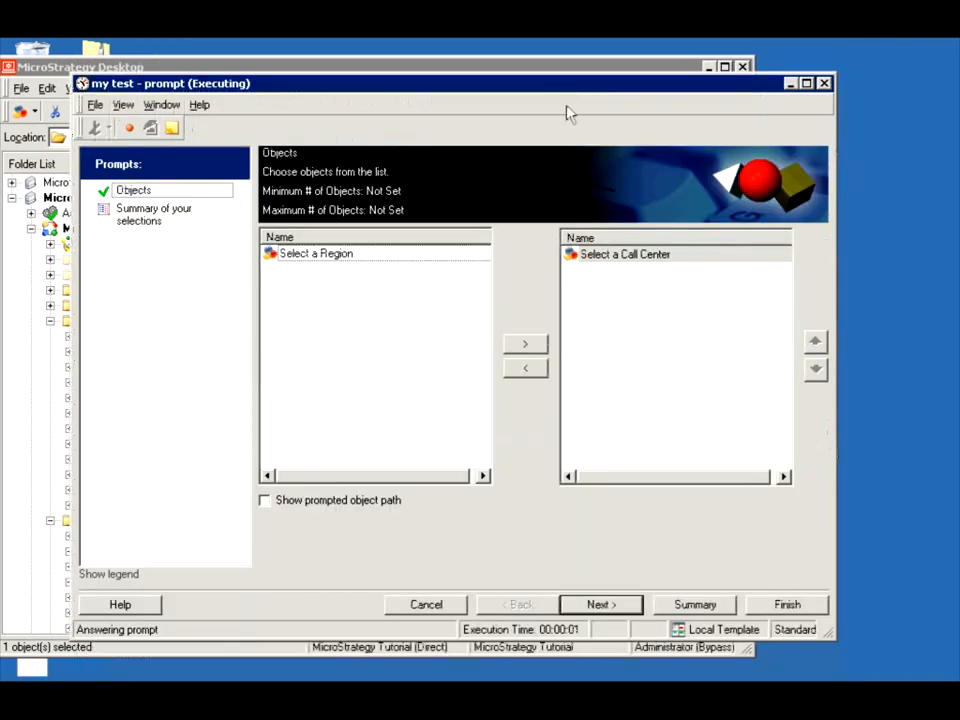
left_click(783, 604)
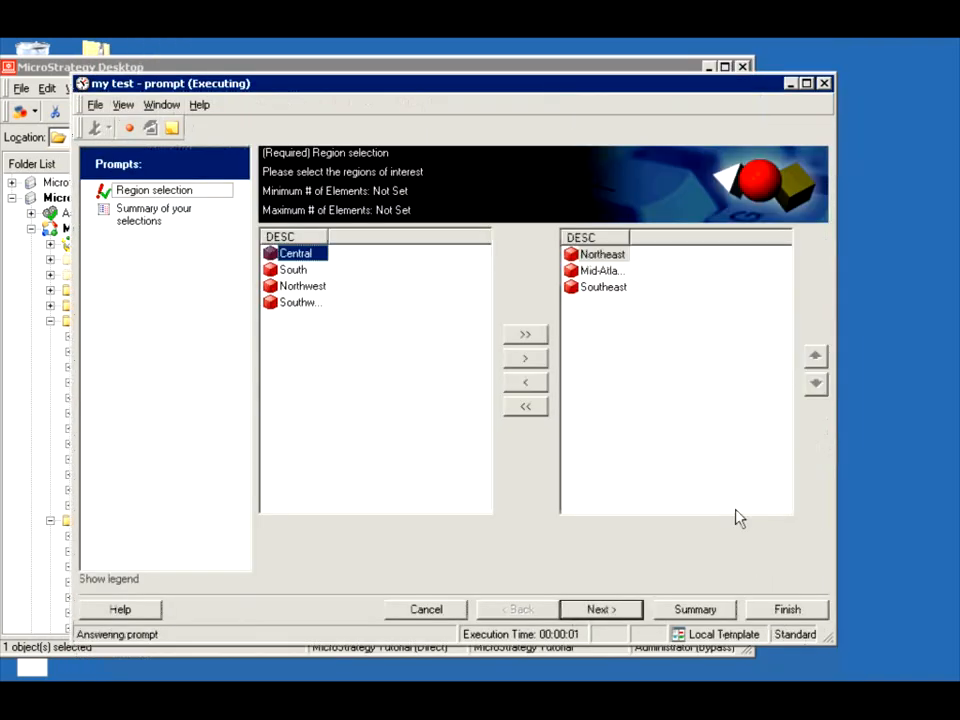
left_click(764, 614)
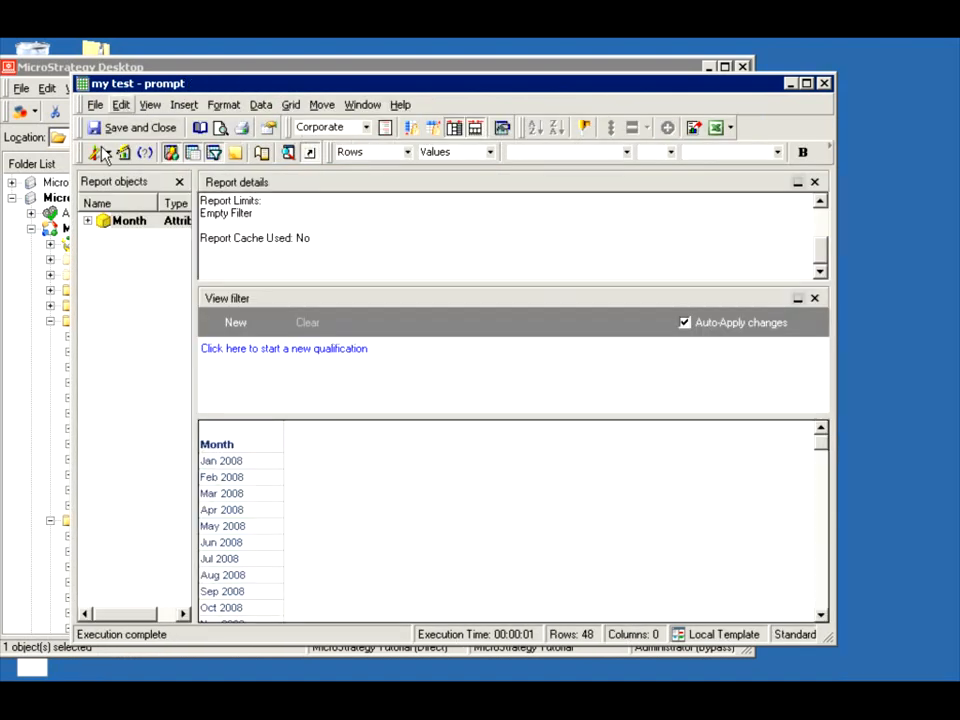
left_click(121, 105)
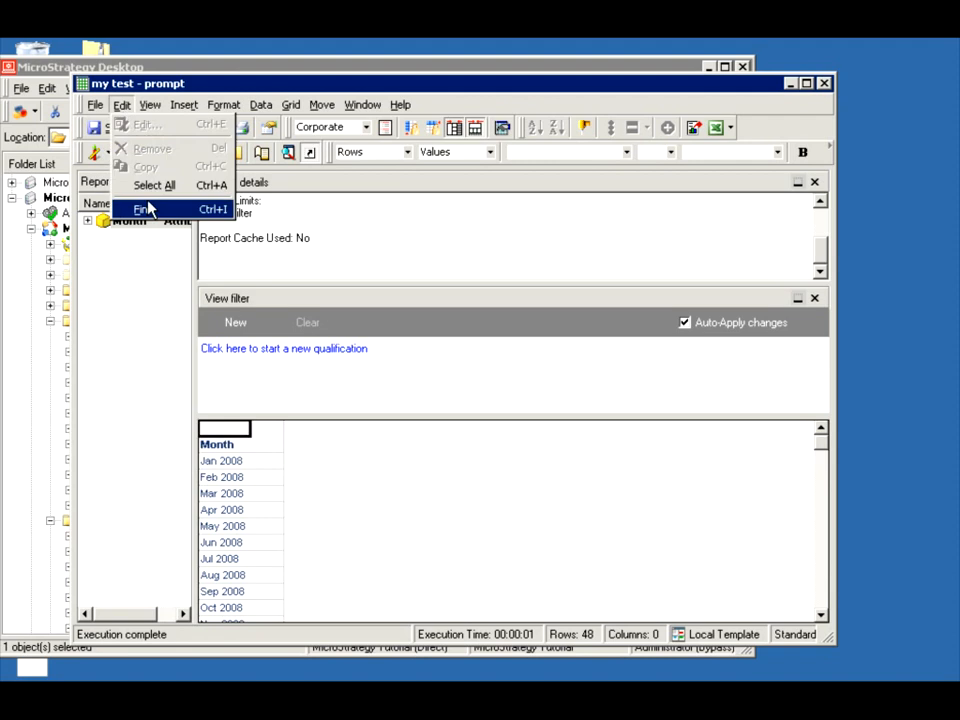
left_click(96, 153)
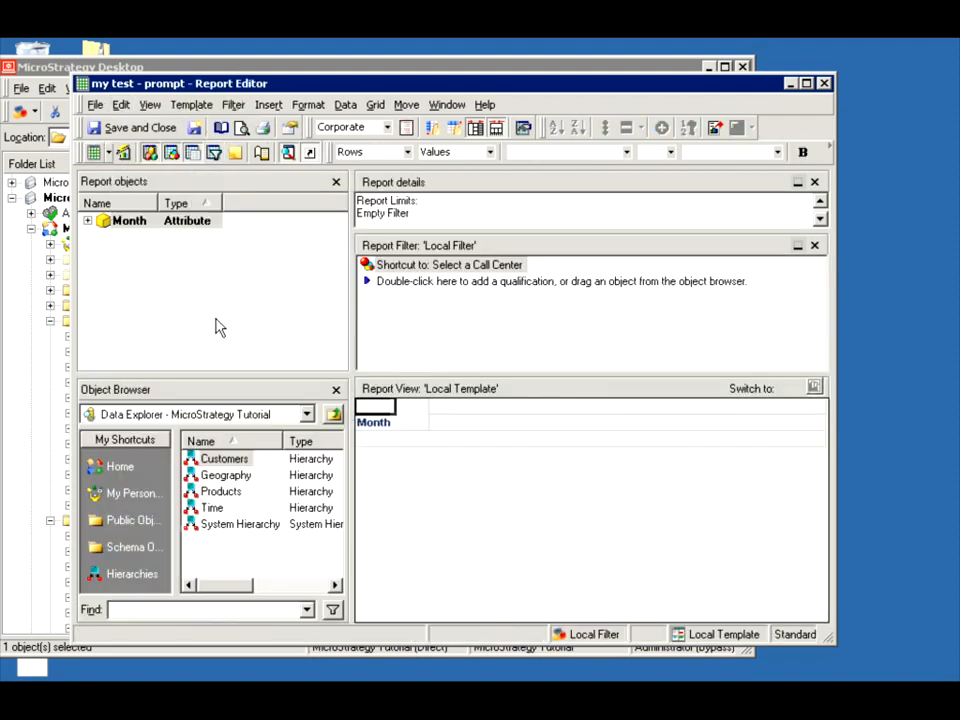
Add the Employee attribute from the Geography hierarchy to the report's rows
double_click(226, 477)
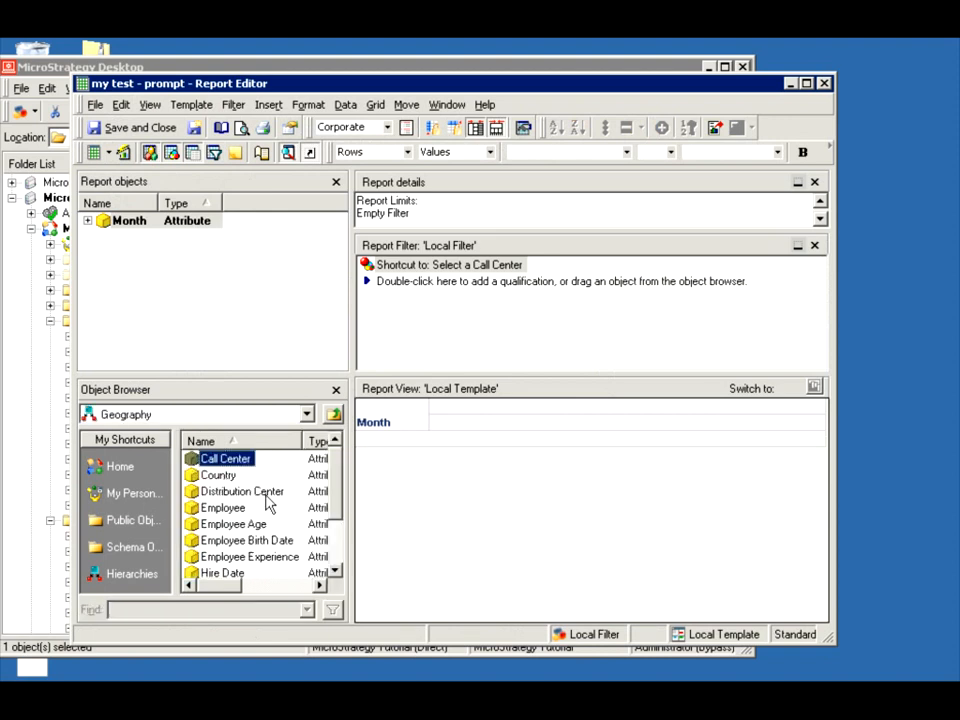
double_click(226, 509)
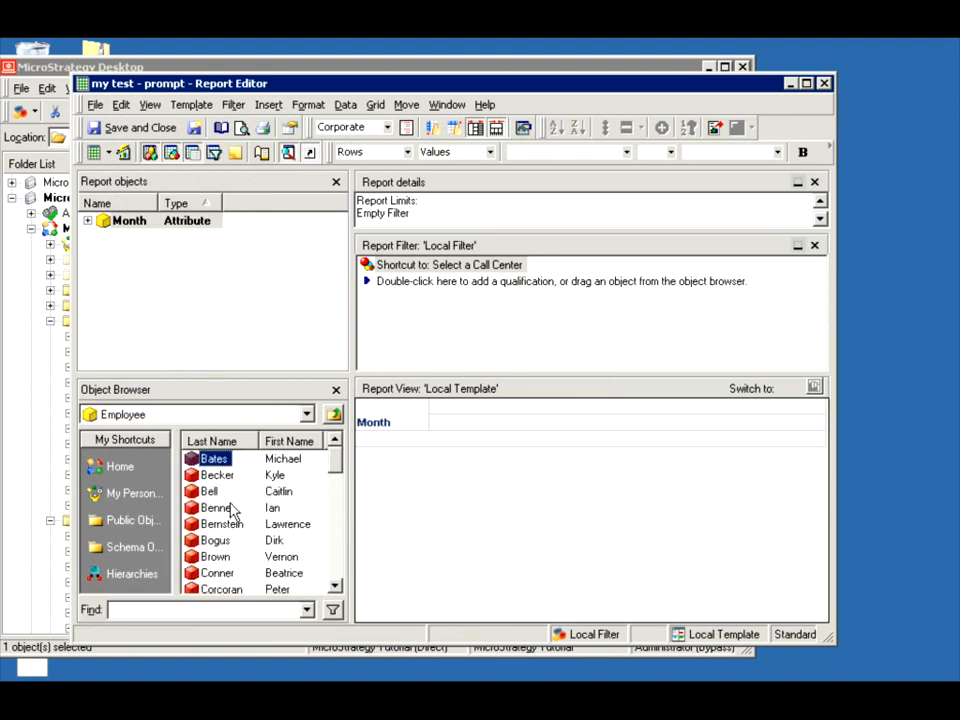
left_click(333, 414)
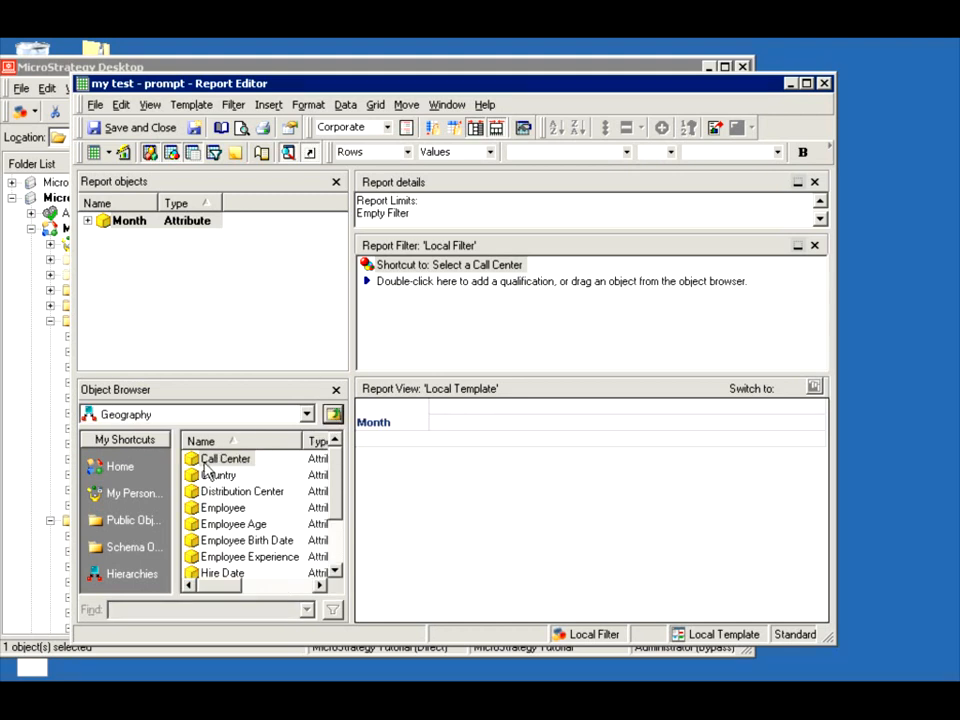
right_click(205, 460)
key("Escape")
right_click(207, 508)
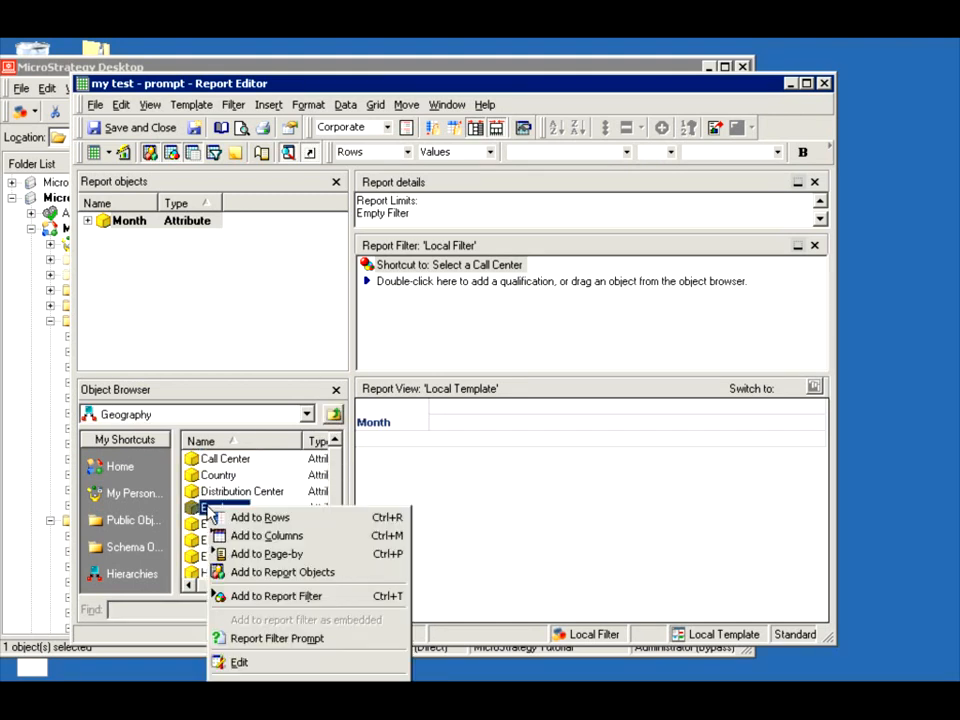
left_click(240, 517)
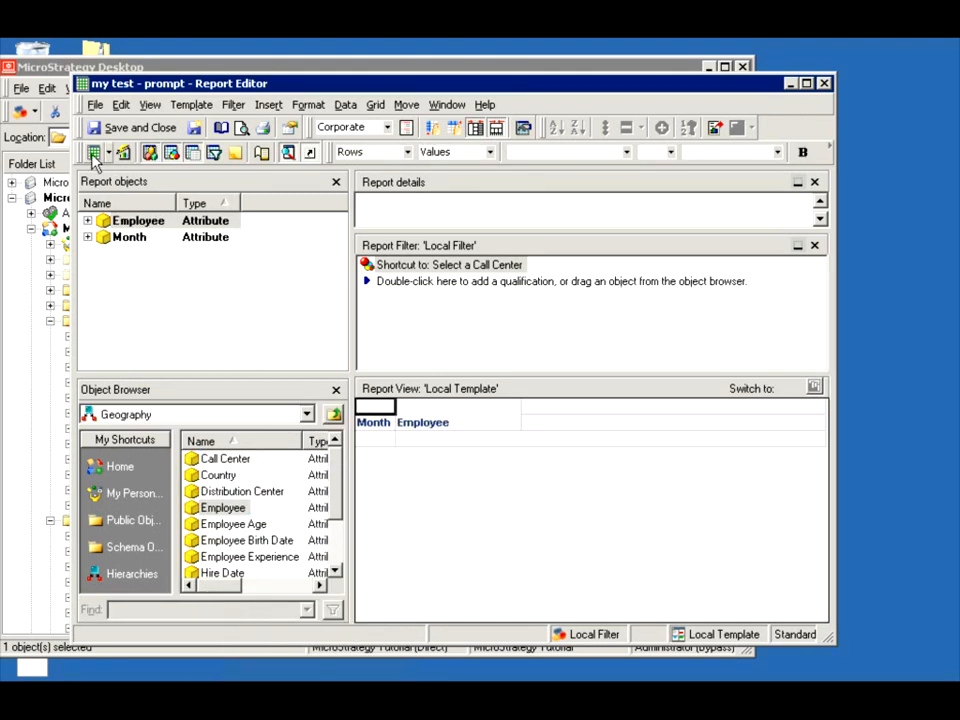
Try to run the report with Month and Employee, return to design view, and remove Employee from the template
left_click(93, 155)
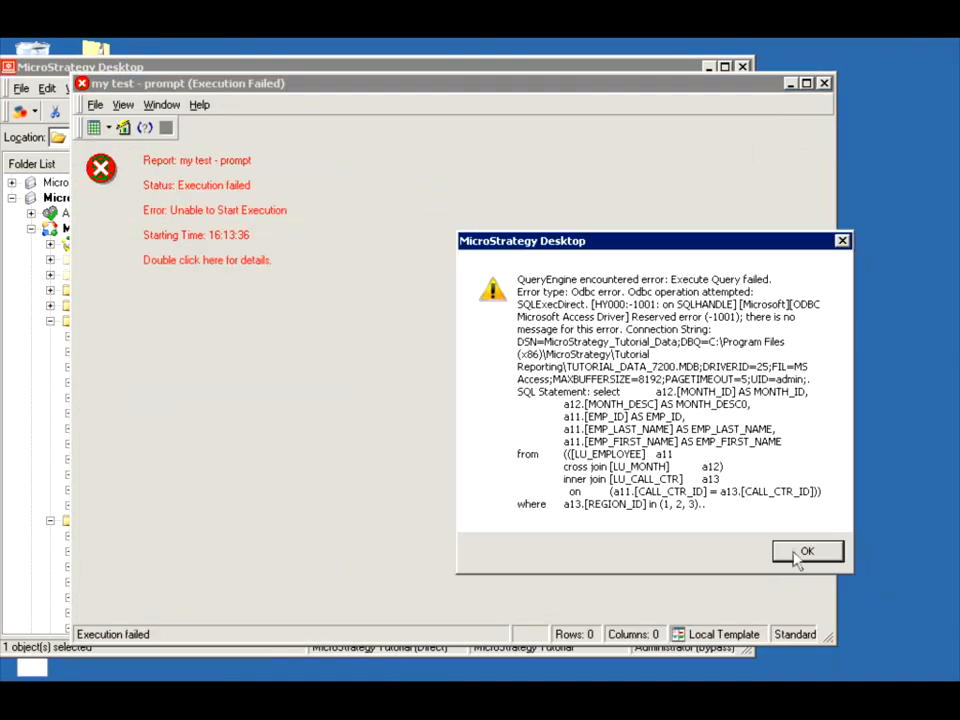
left_click(799, 555)
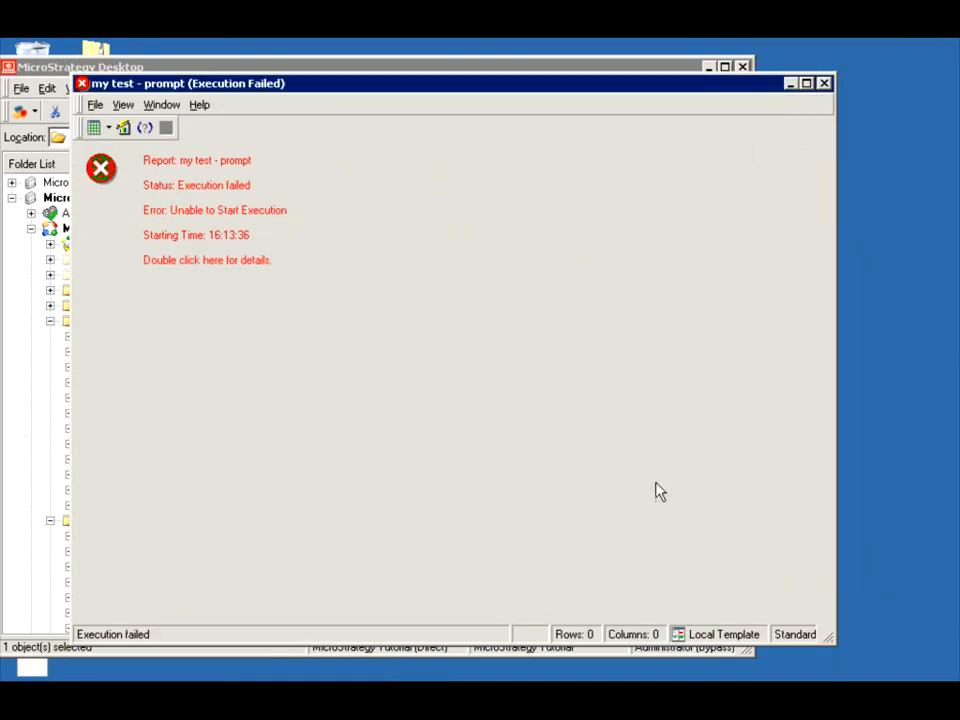
left_click(109, 128)
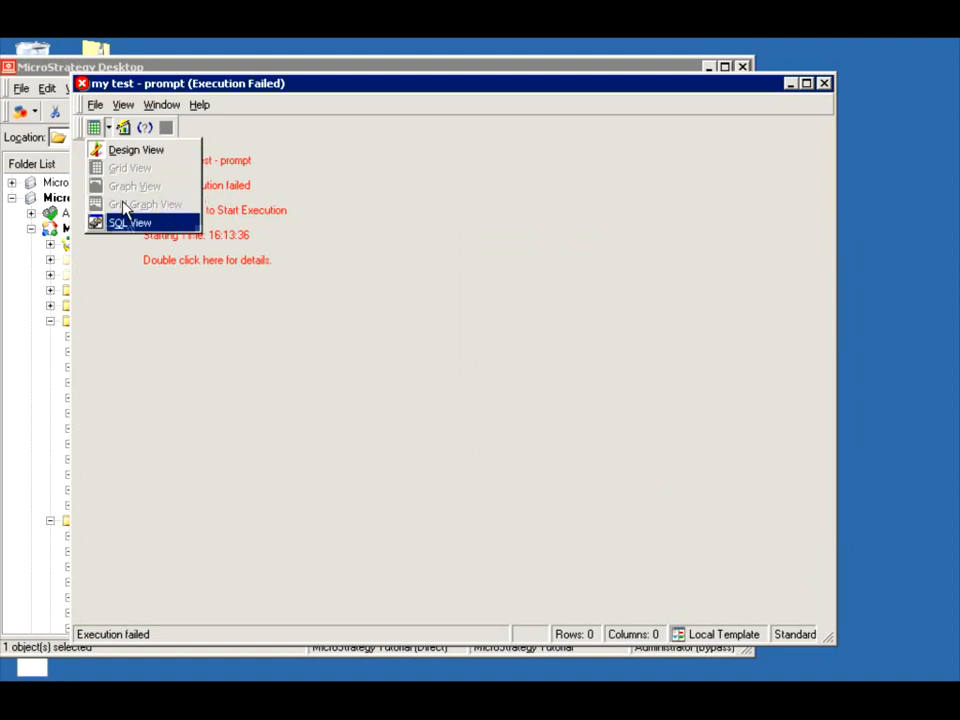
left_click(100, 150)
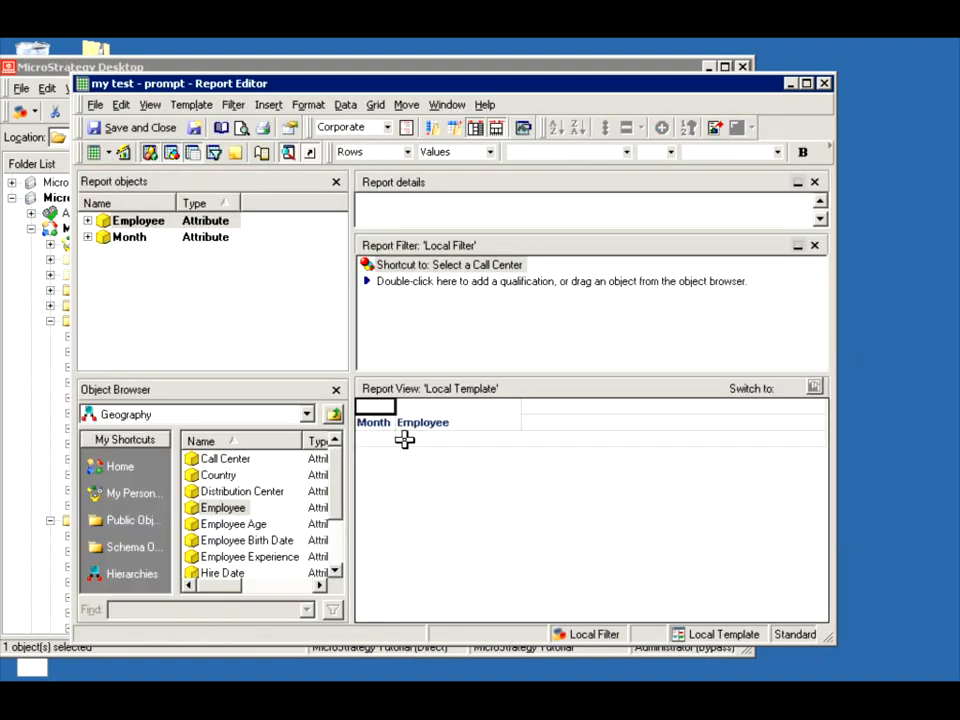
left_click_drag(258, 504, 258, 500)
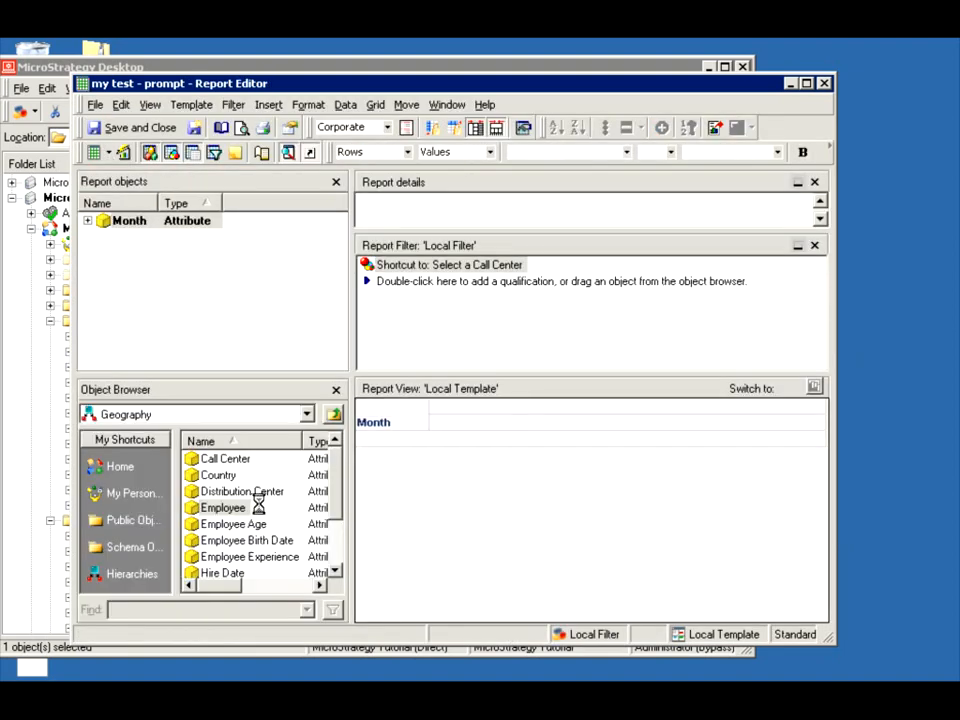
Replace Month with the Region attribute from the Geography hierarchy in the report's rows and run the report
left_click_drag(334, 486, 340, 543)
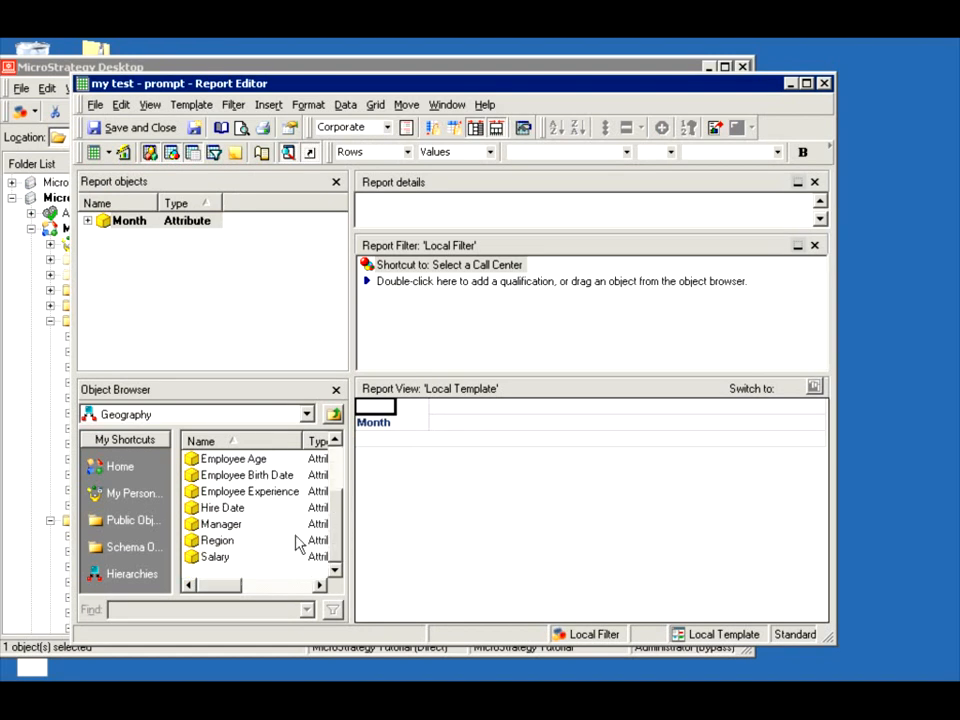
double_click(216, 540)
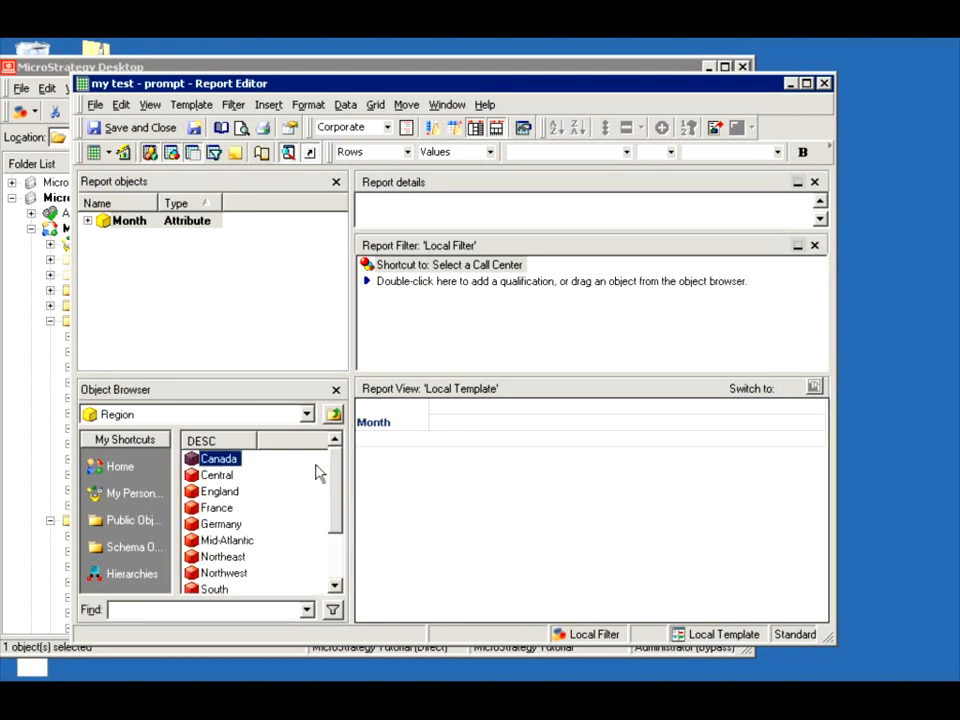
left_click(333, 413)
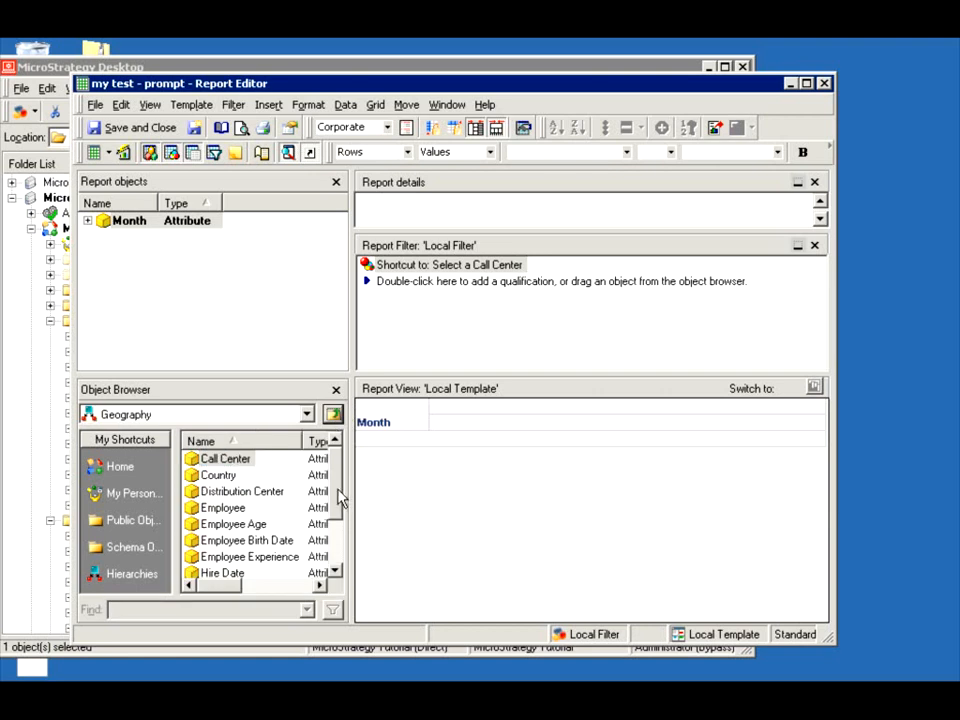
left_click_drag(337, 496, 337, 554)
right_click(214, 542)
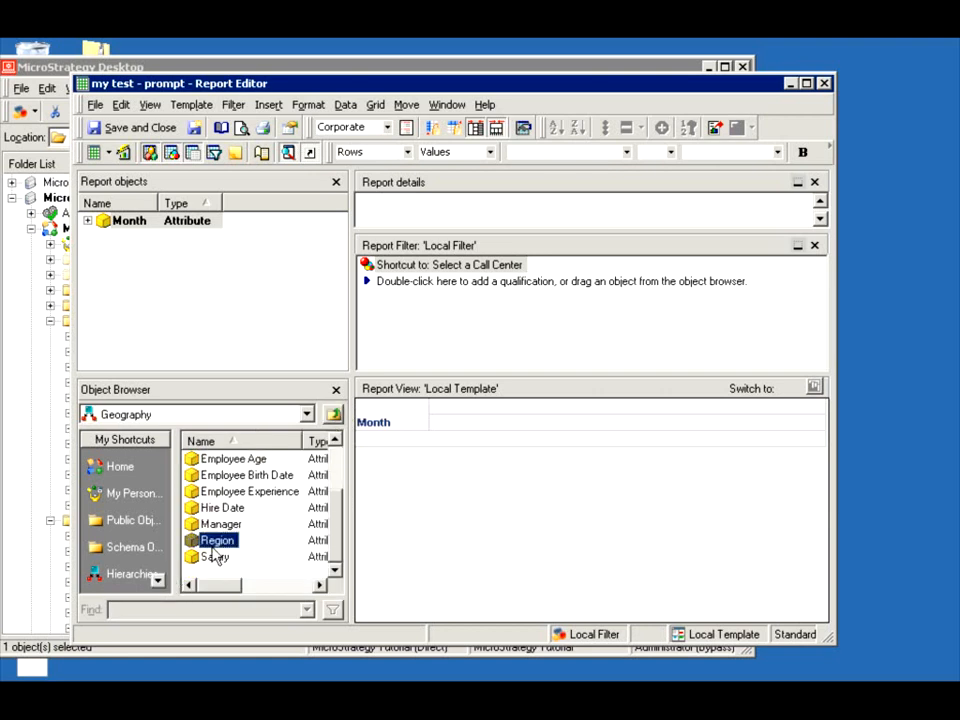
left_click(289, 326)
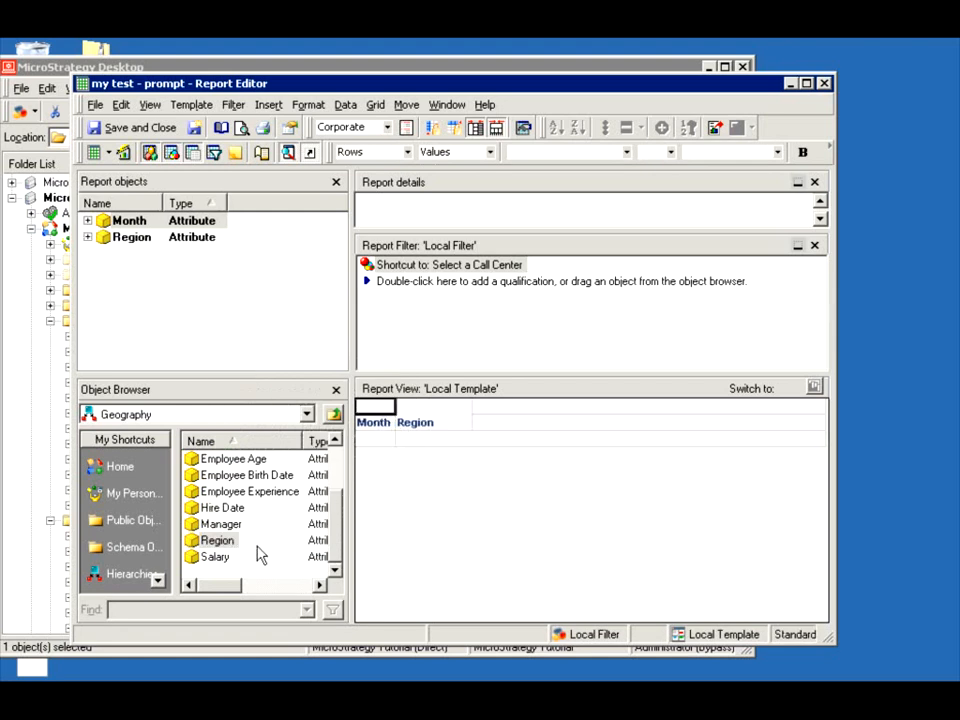
key("Delete")
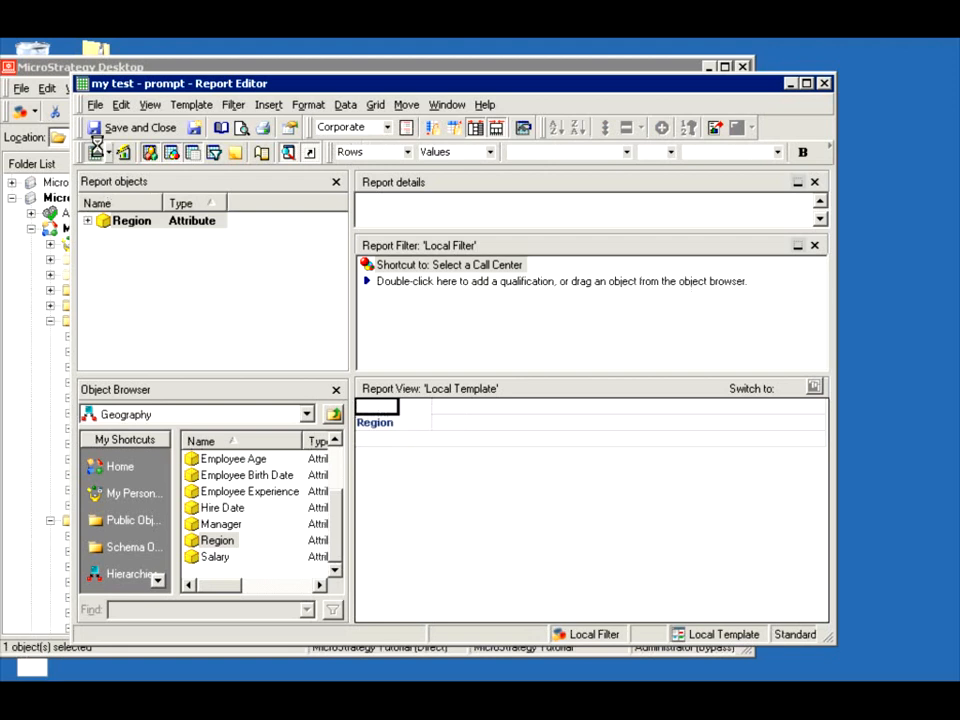
left_click(93, 152)
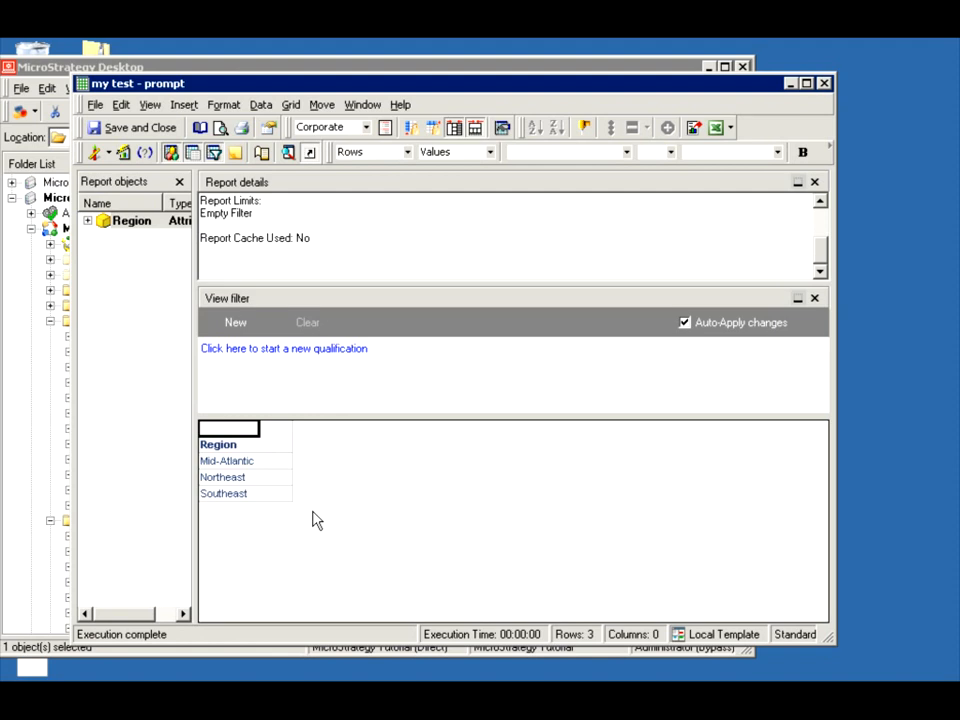
Re-prompt the report, choose "Select a Region" instead of "Select a Call Center", select all available regions, and run it
left_click(146, 153)
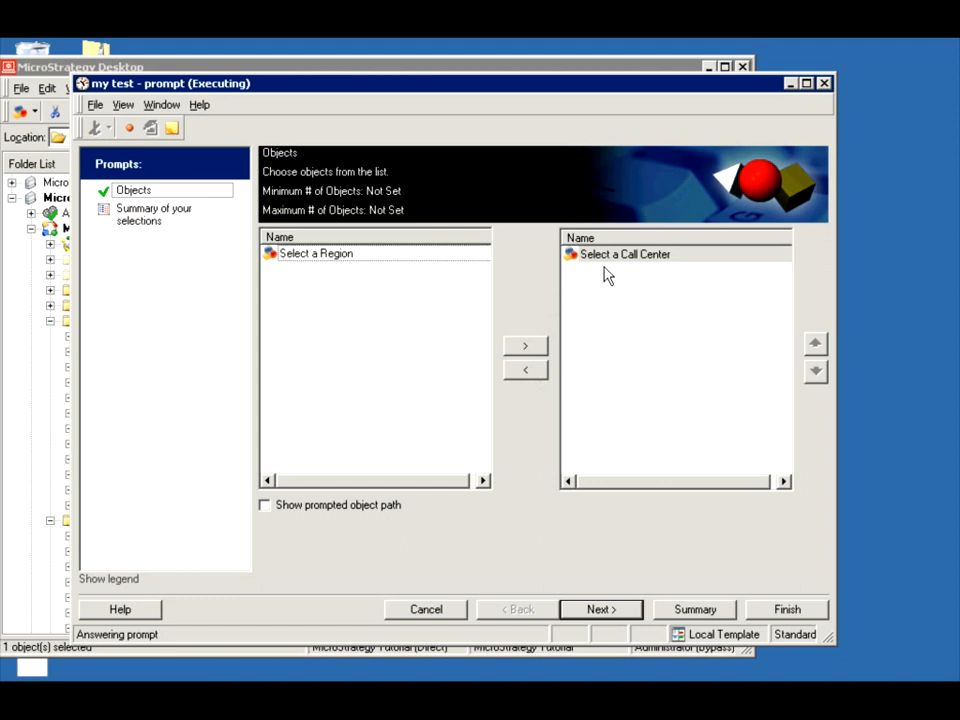
left_click(523, 373)
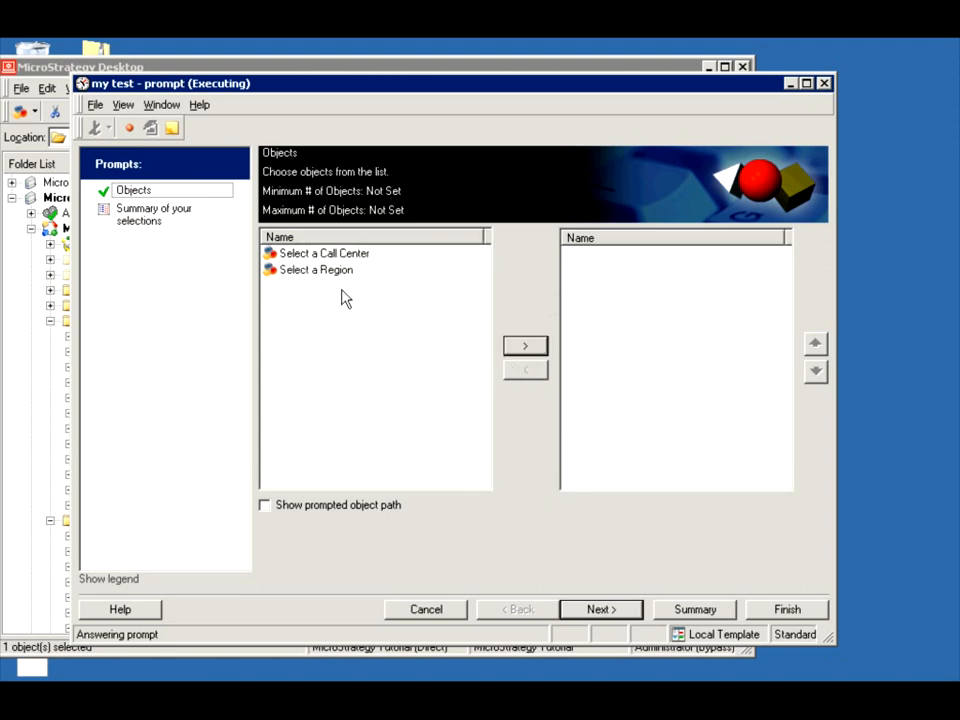
double_click(293, 254)
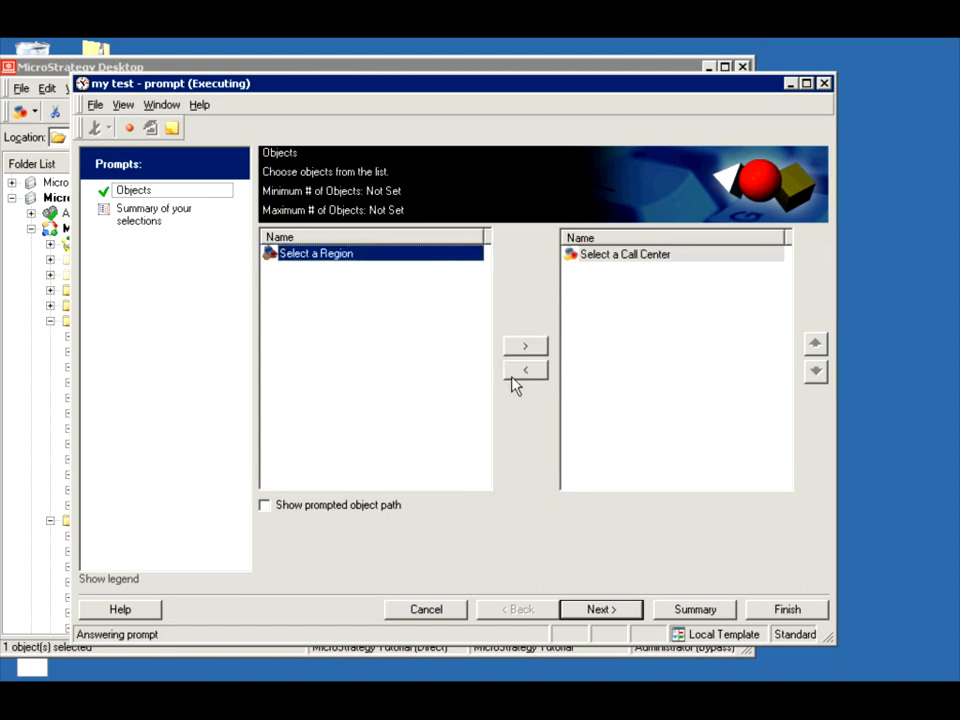
left_click(512, 376)
double_click(303, 271)
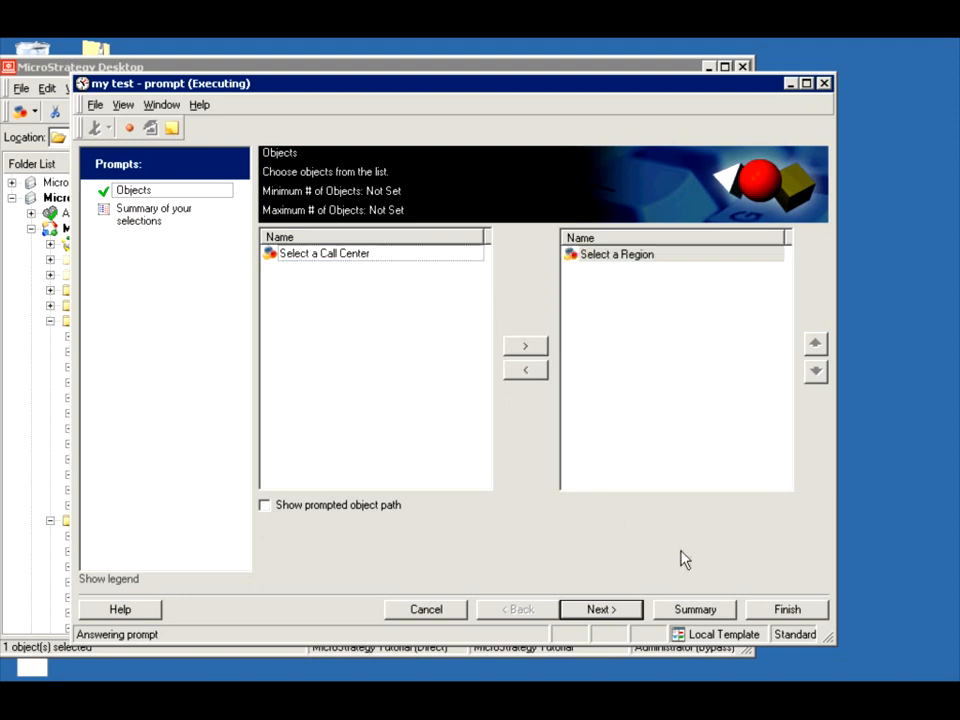
left_click(790, 612)
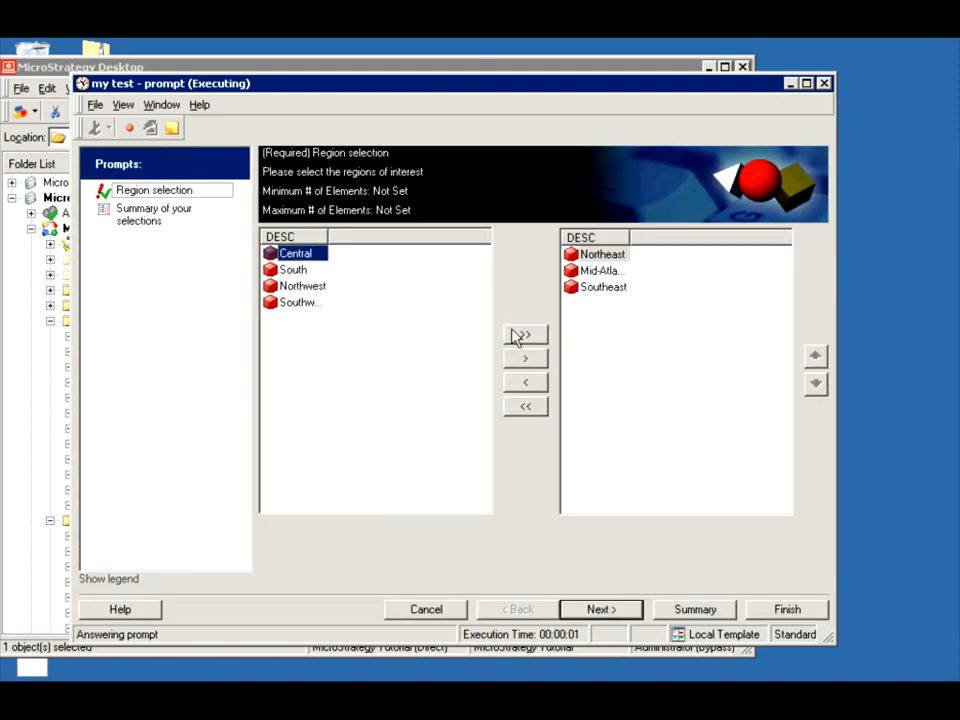
left_click(525, 334)
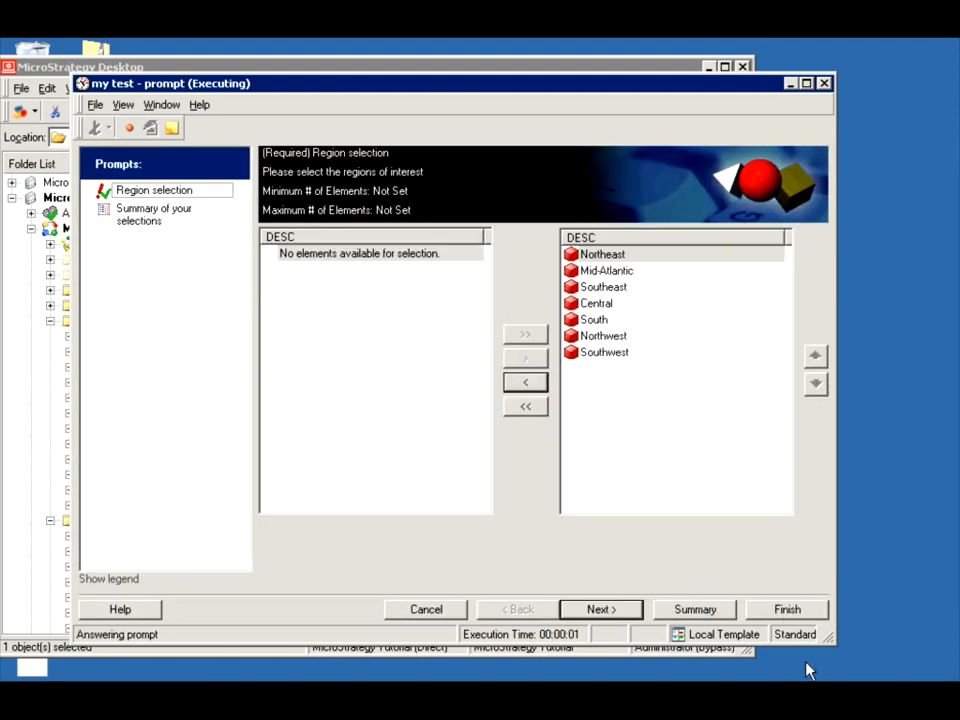
left_click(781, 612)
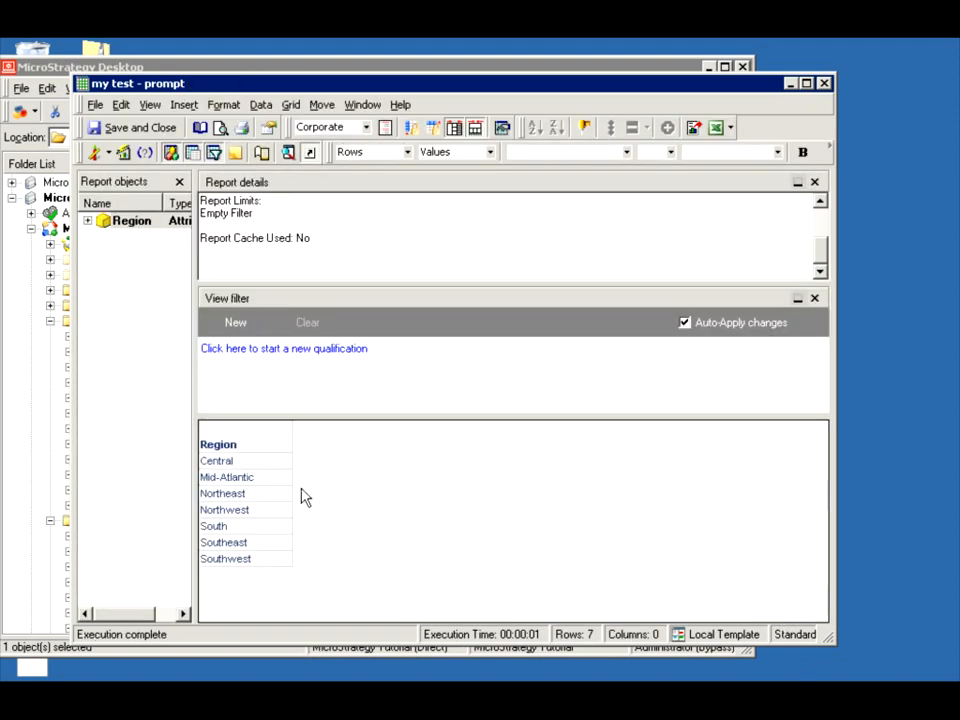
Examine the SQL statements generated for the region report, down to the end of the report details, and close the report
left_click(108, 152)
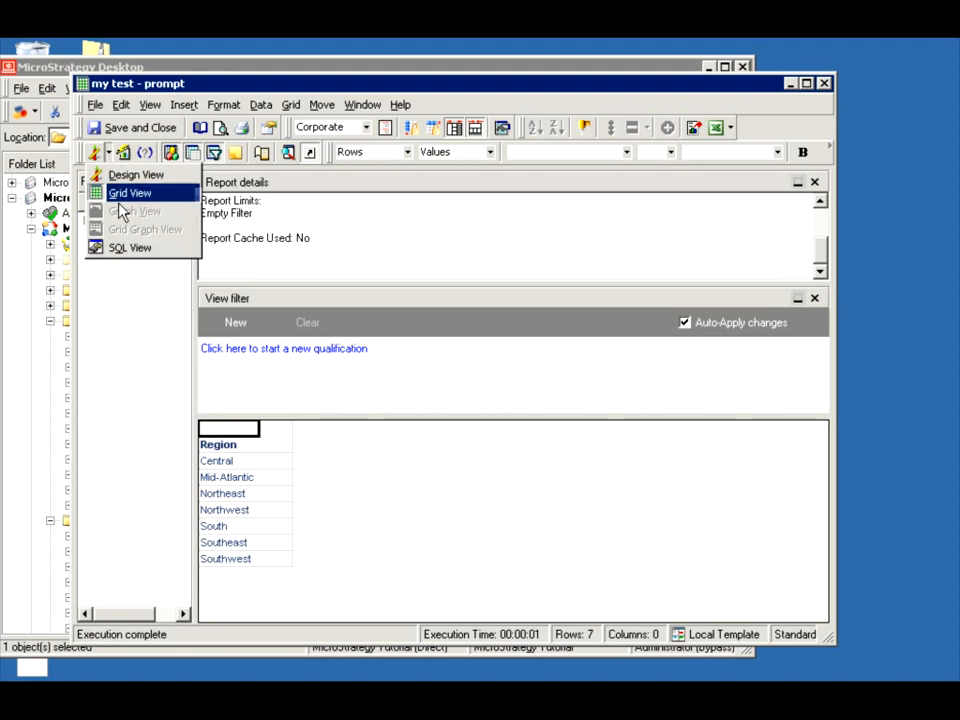
left_click(130, 247)
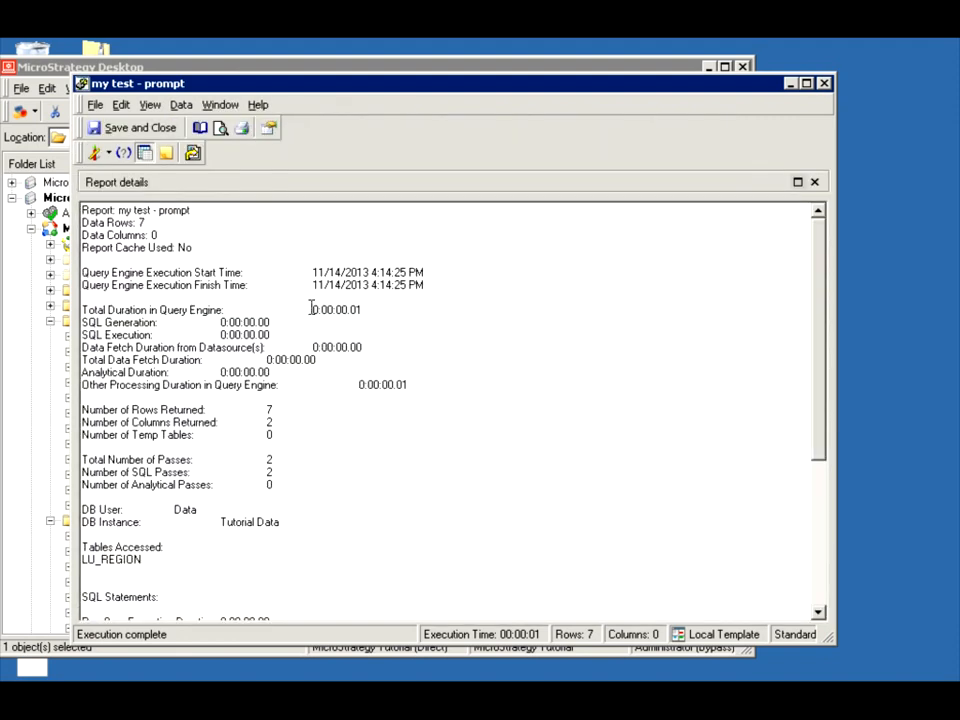
left_click_drag(823, 418, 828, 520)
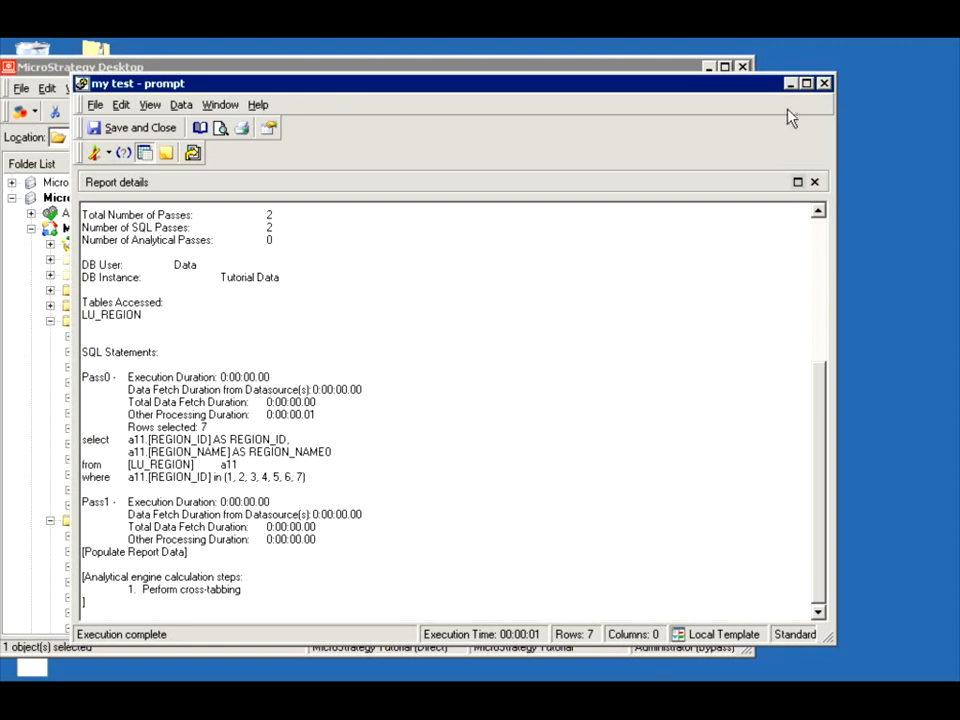
left_click(822, 84)
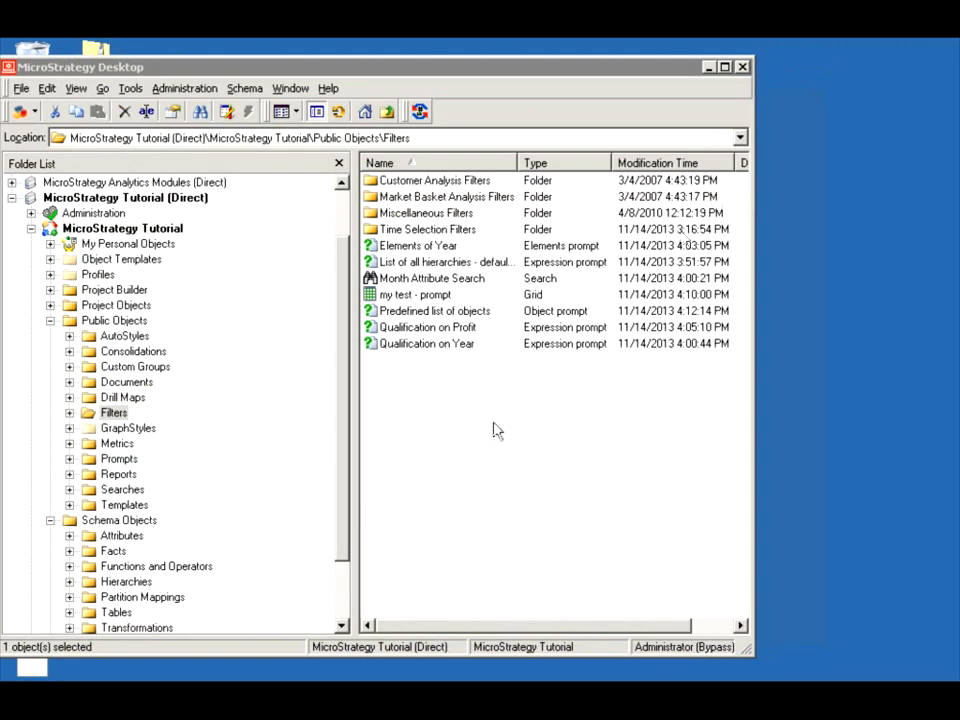
Create a numeric value prompt with no restrictions or default value and save it as "Value (Number)" in the Filters folder
right_click(386, 390)
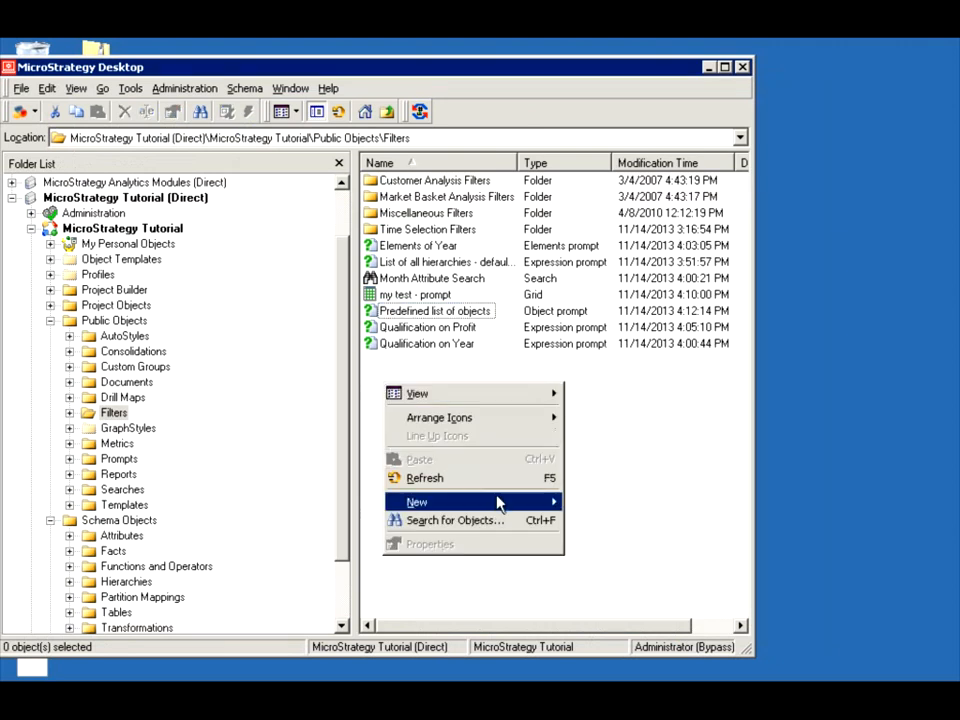
mouse_move(498, 502)
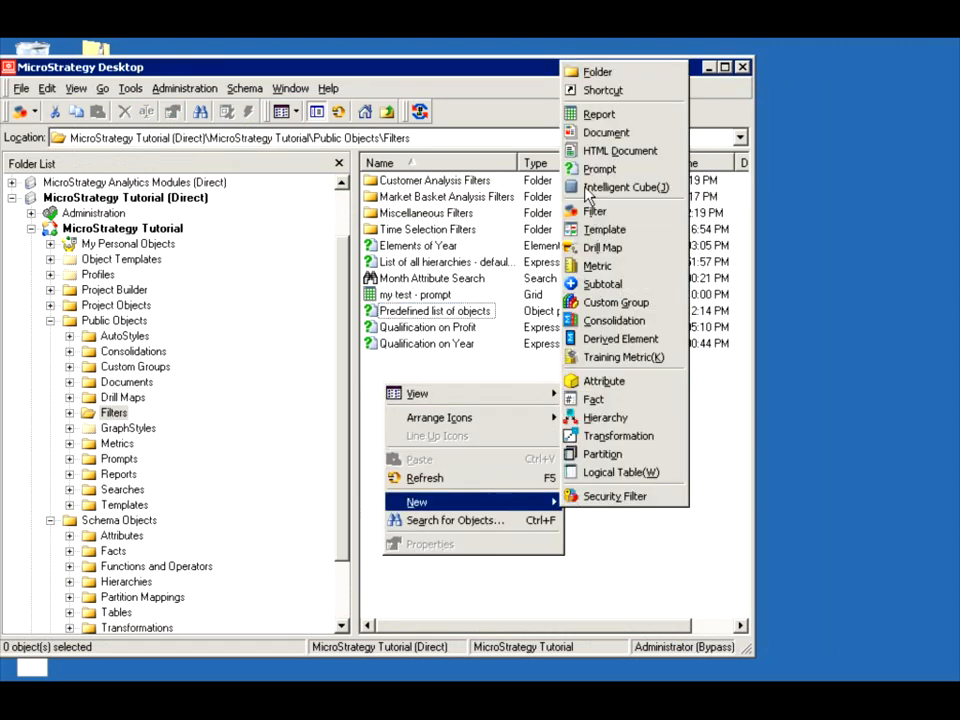
left_click(600, 169)
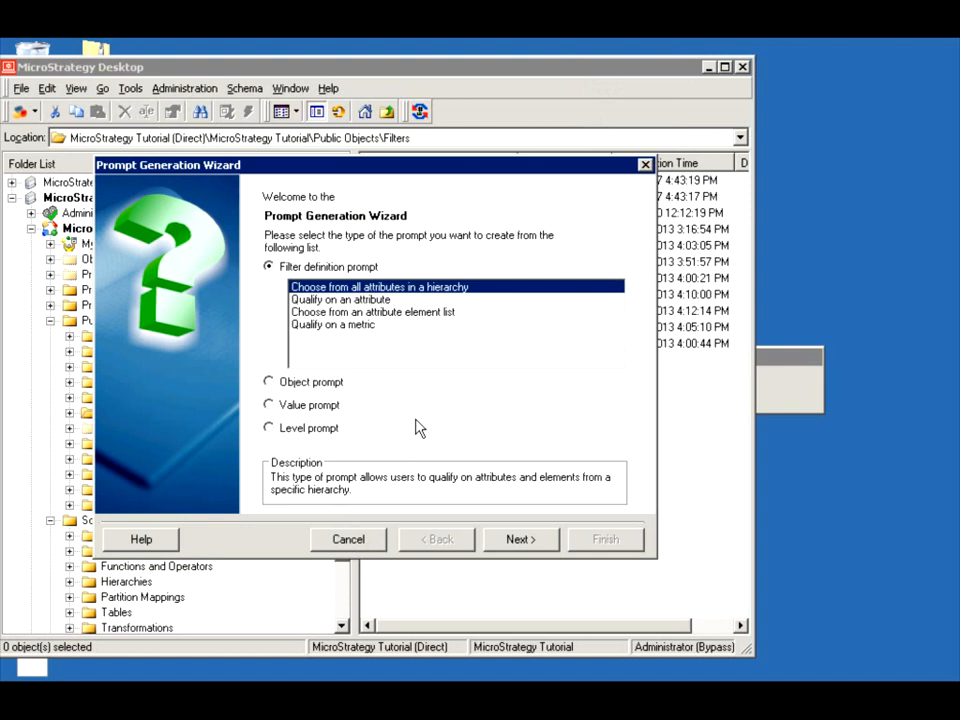
left_click(281, 407)
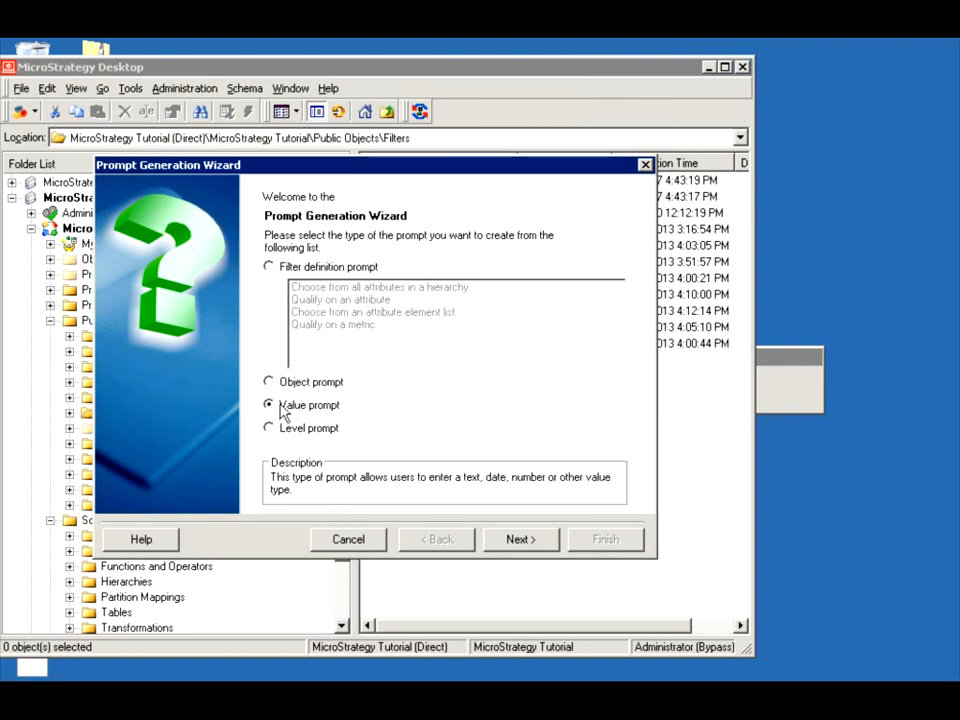
left_click(540, 543)
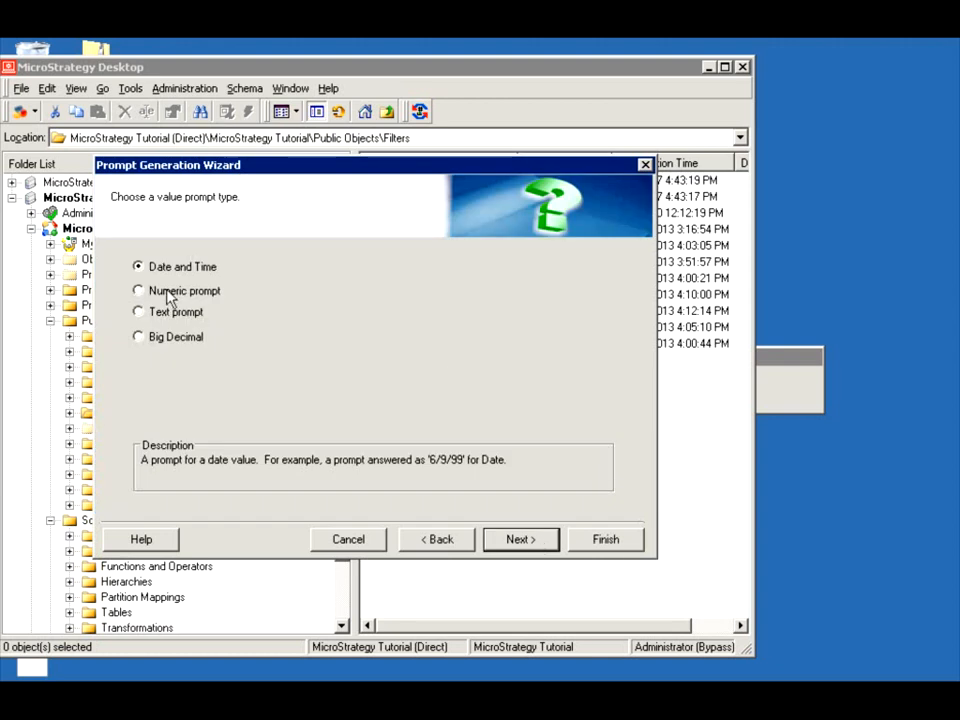
left_click(142, 291)
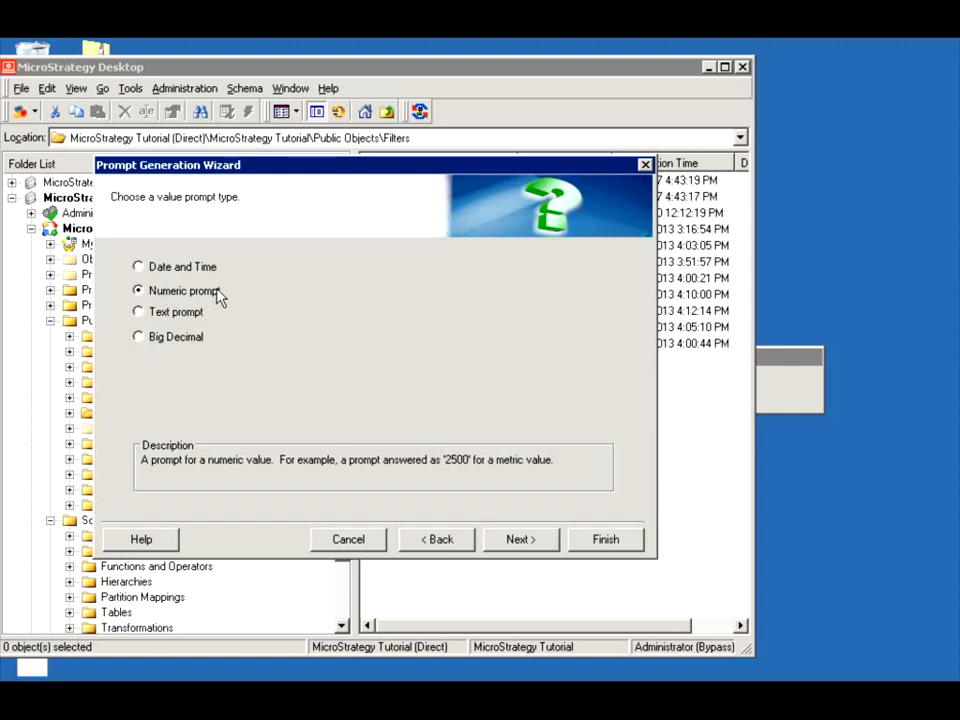
left_click(522, 545)
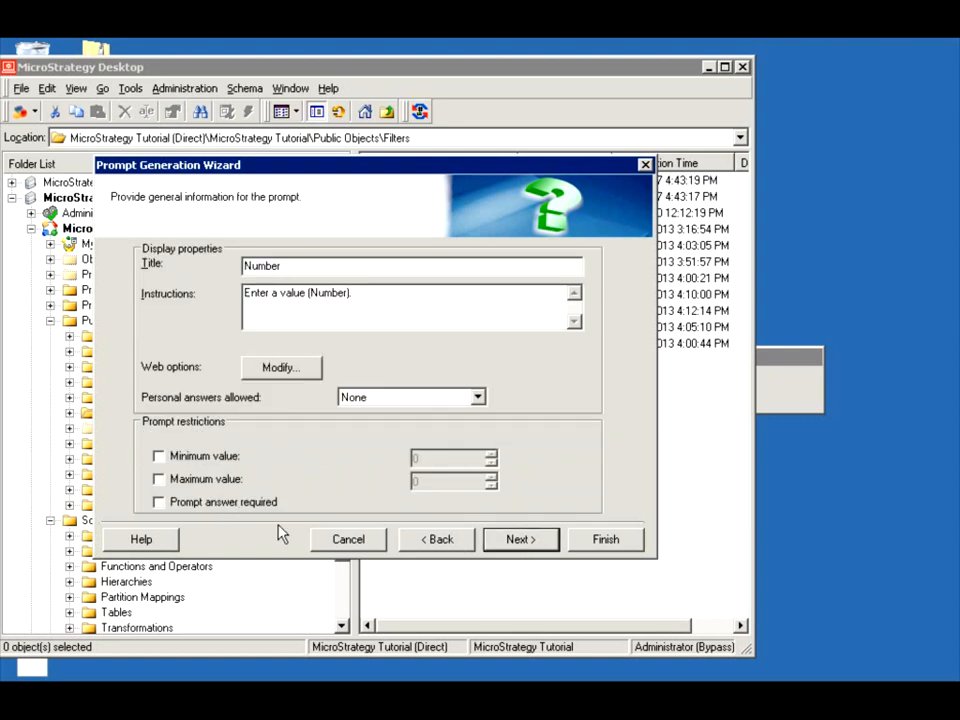
left_click(510, 541)
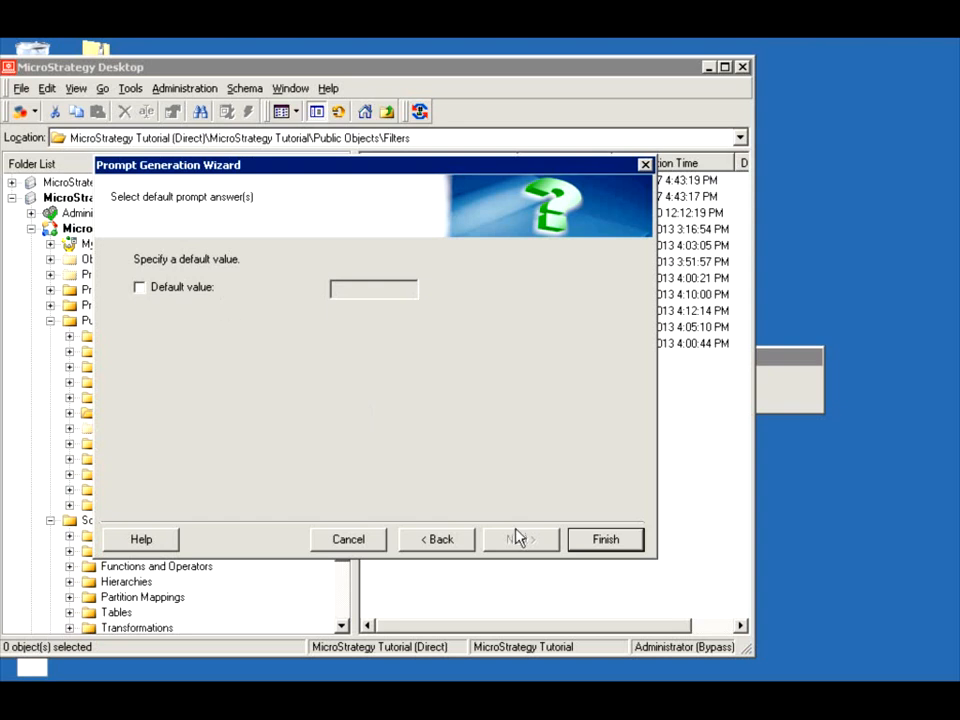
left_click(582, 543)
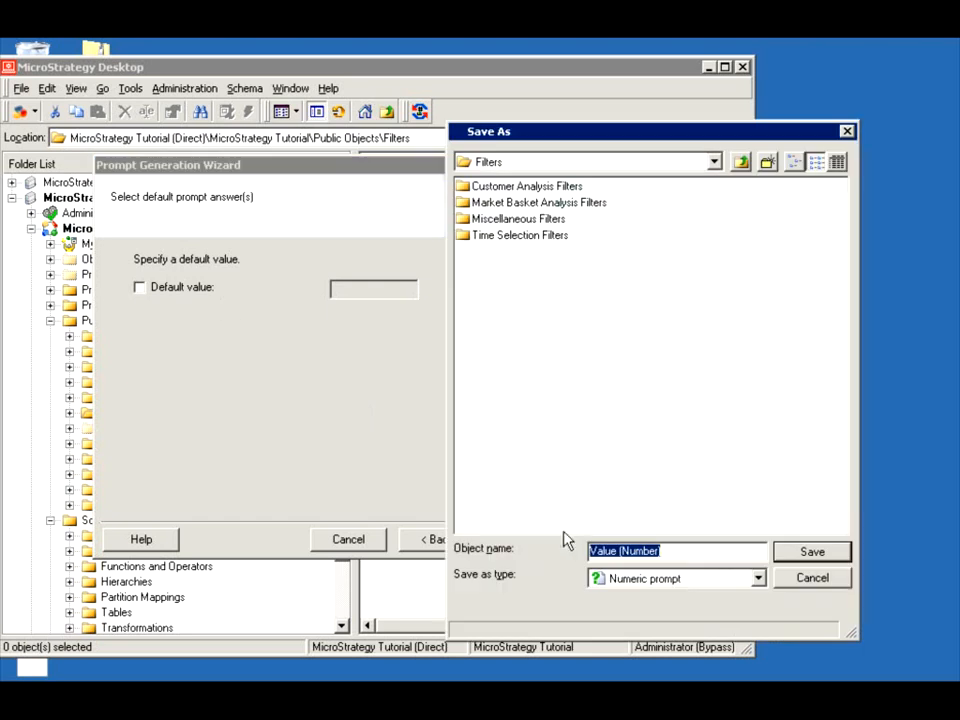
left_click(815, 552)
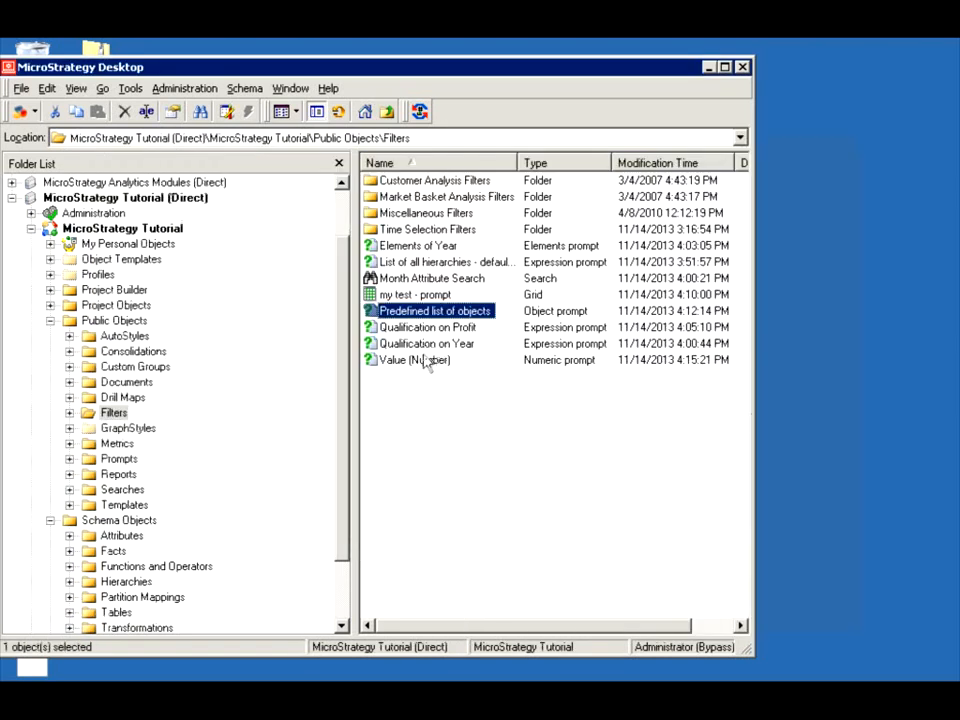
left_click(428, 360)
right_click(402, 410)
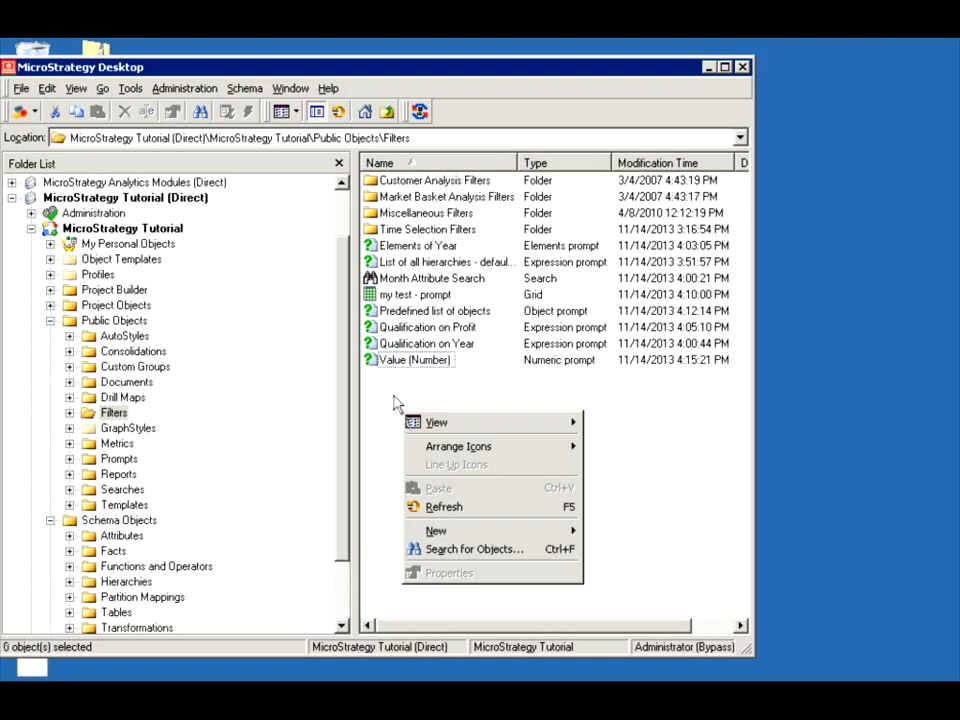
left_click(394, 401)
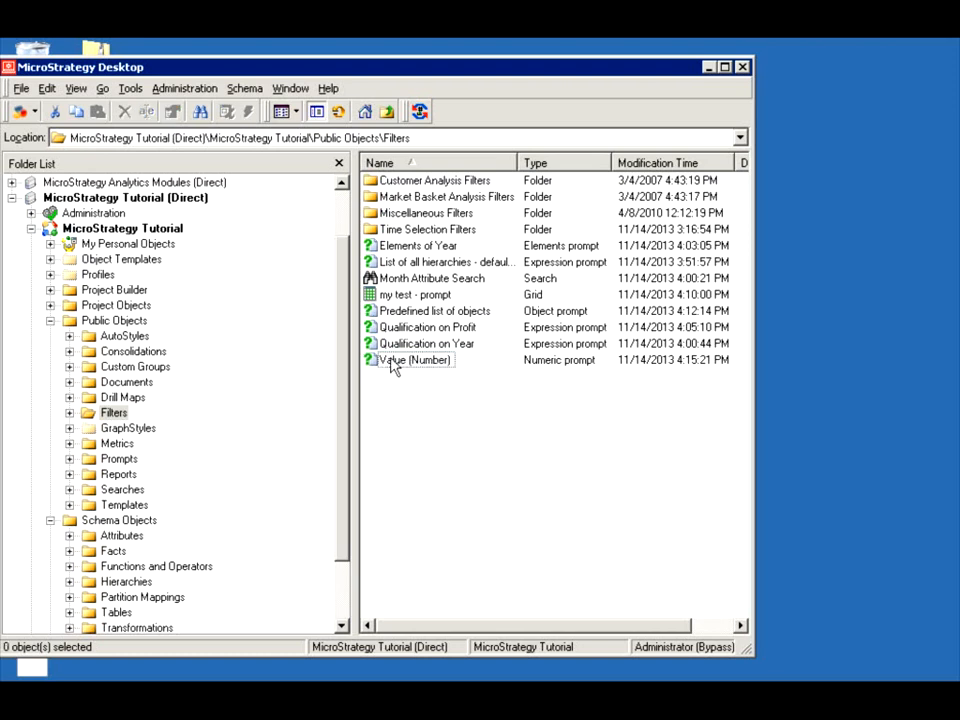
left_click(396, 364)
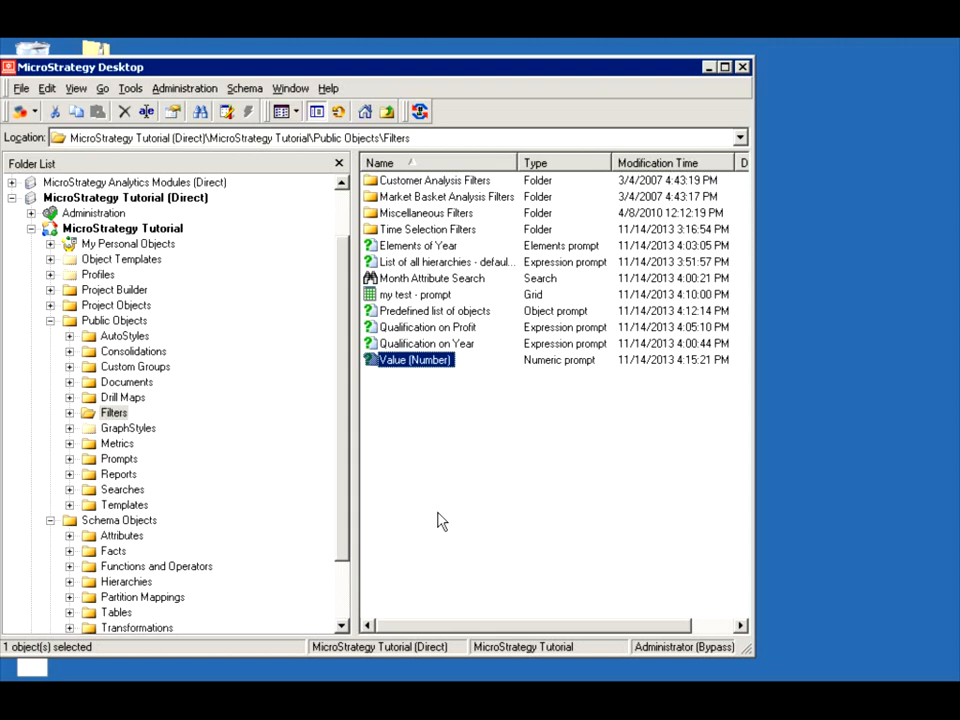
Create a new filter in the Filters folder and add an attribute qualification to its definition
left_click(397, 398)
right_click(397, 398)
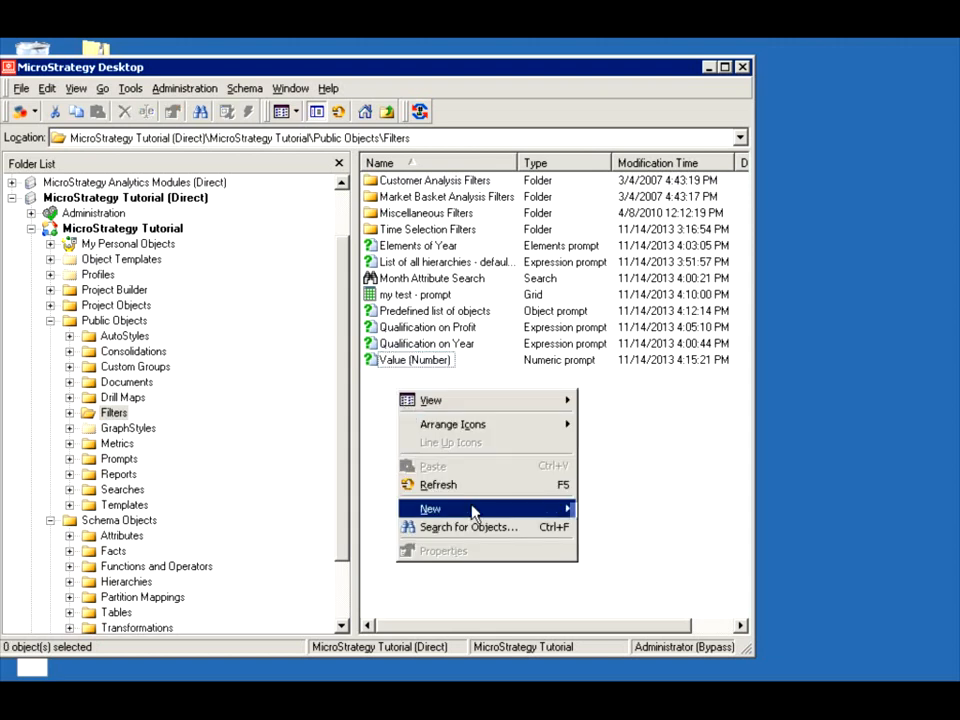
mouse_move(475, 510)
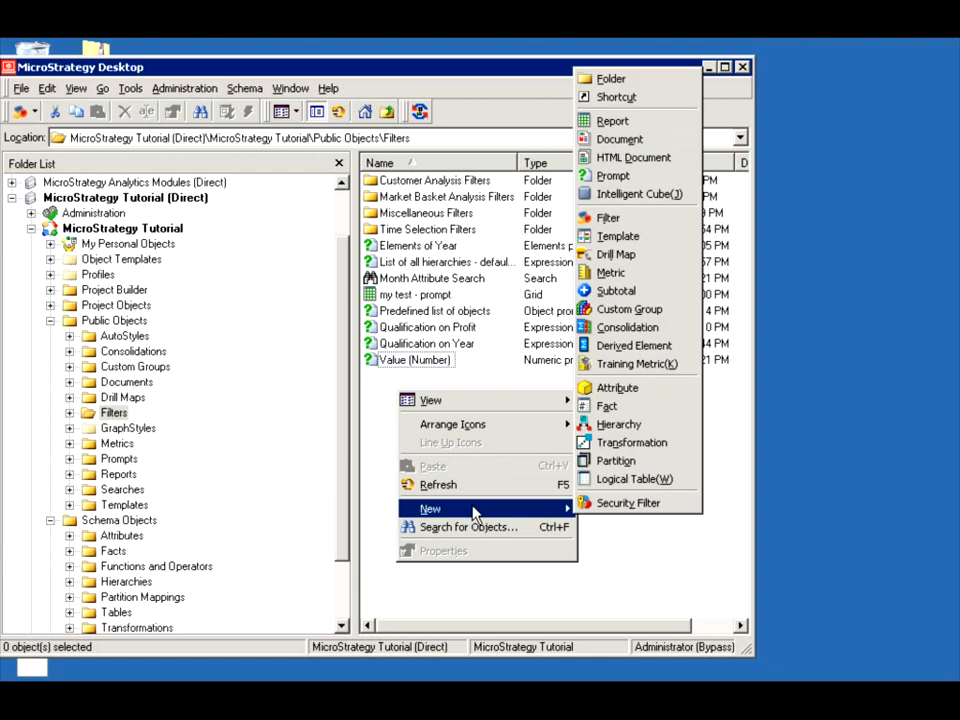
left_click(604, 217)
left_click(418, 489)
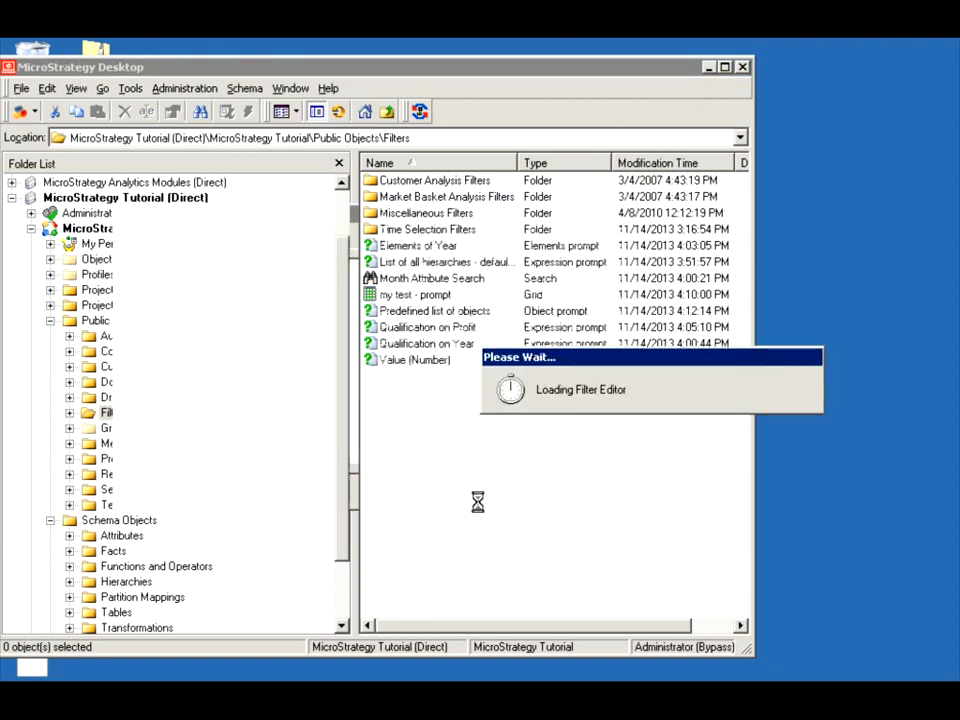
double_click(463, 164)
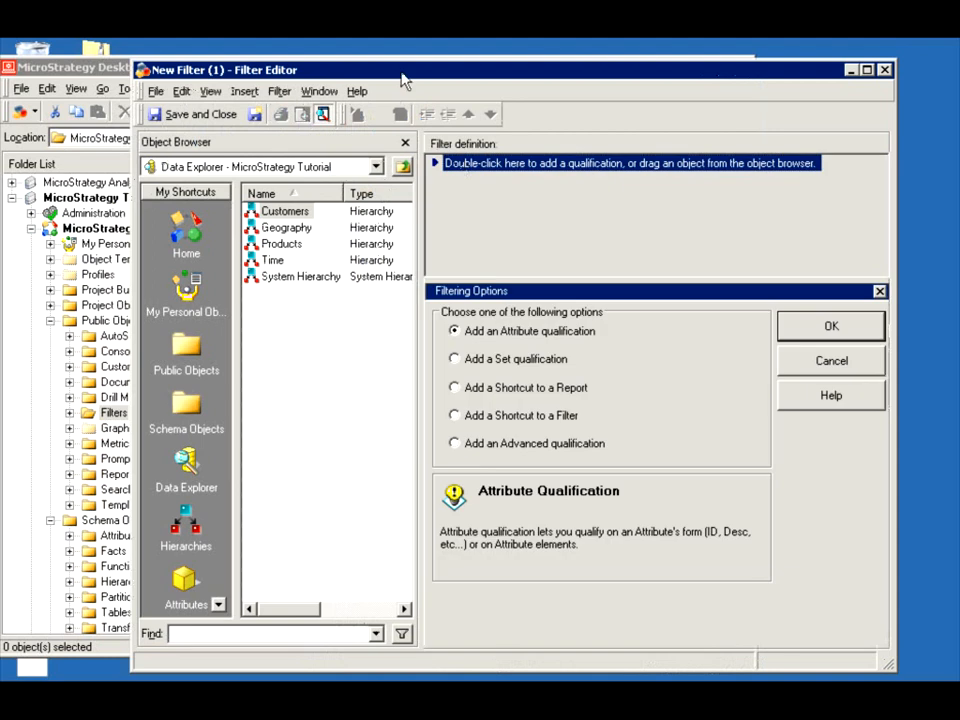
left_click_drag(587, 100, 465, 98)
left_click(820, 345)
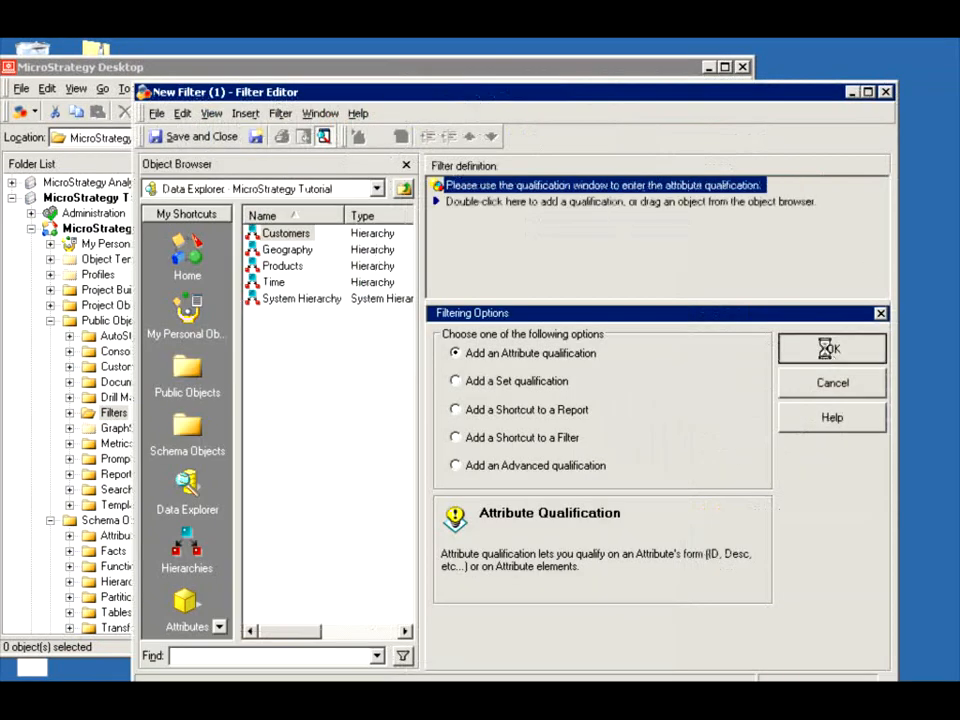
Qualify on the ID of the Year attribute with the Exactly operator and a Custom comparison value
type("ye")
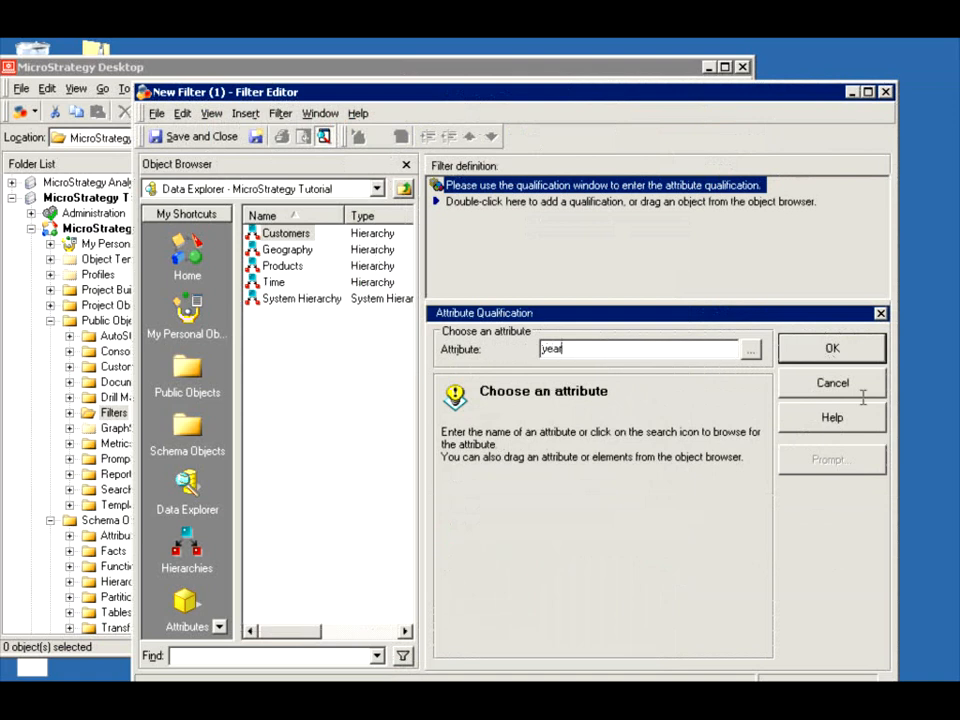
type("ar")
key("Return")
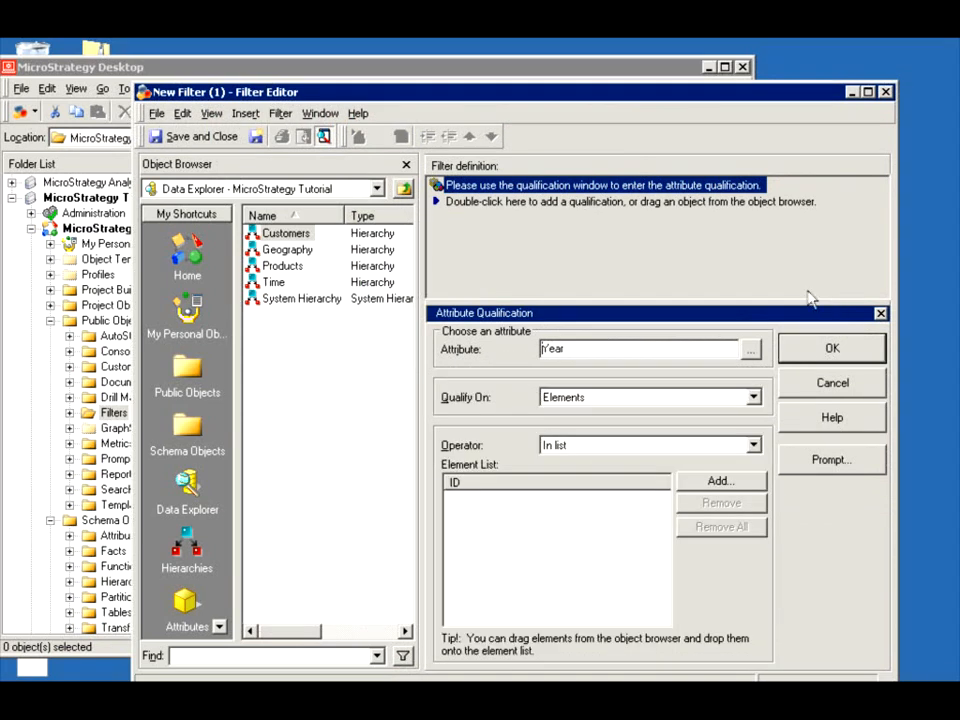
left_click(625, 399)
left_click(572, 428)
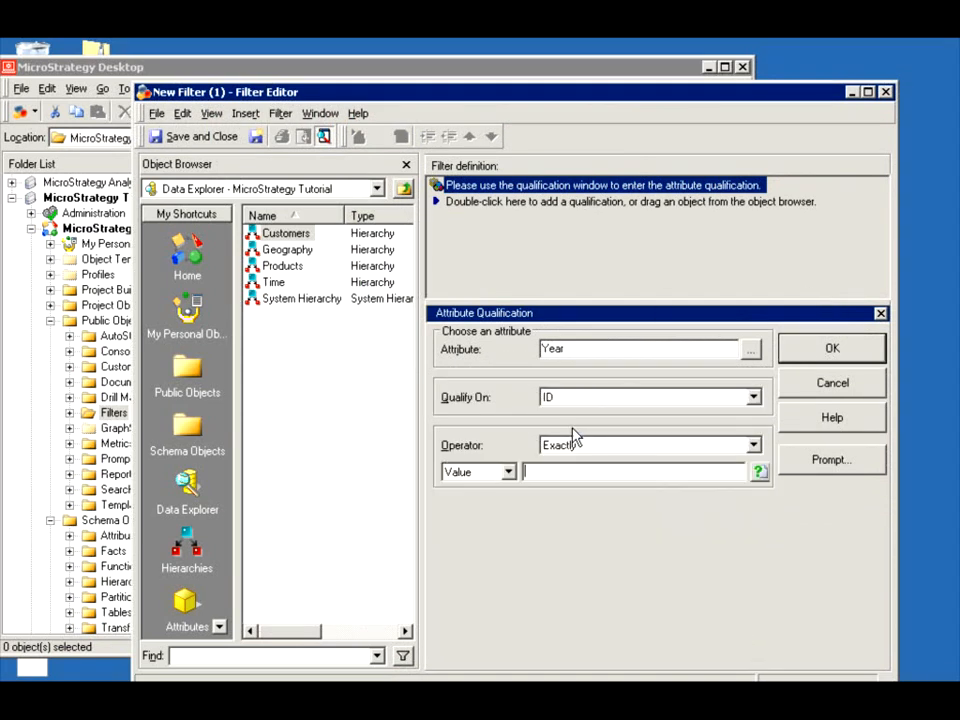
left_click(508, 472)
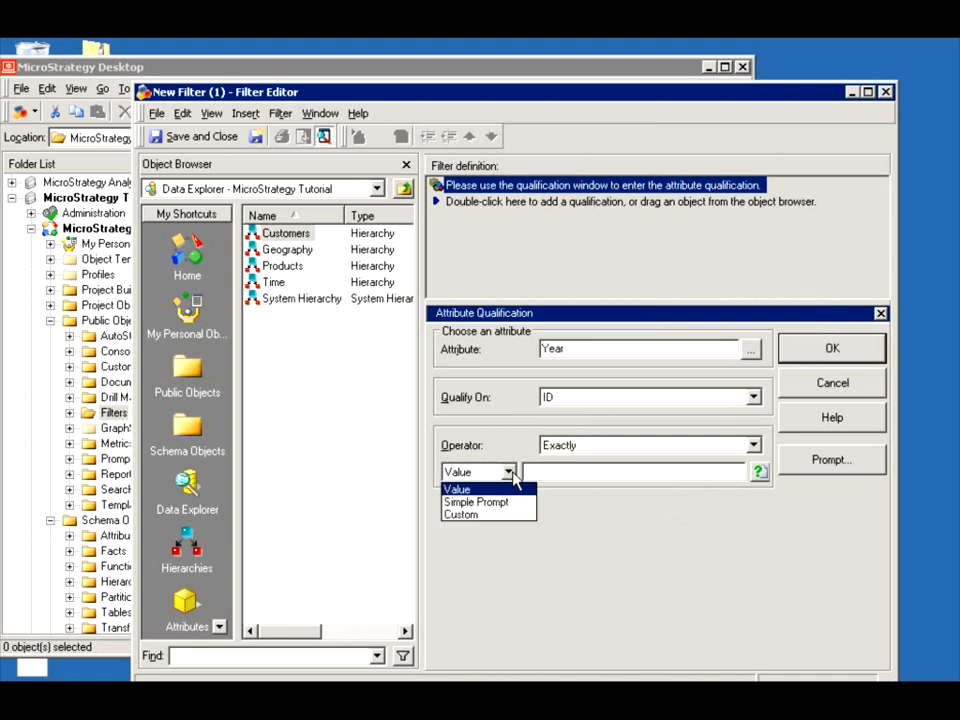
left_click(462, 514)
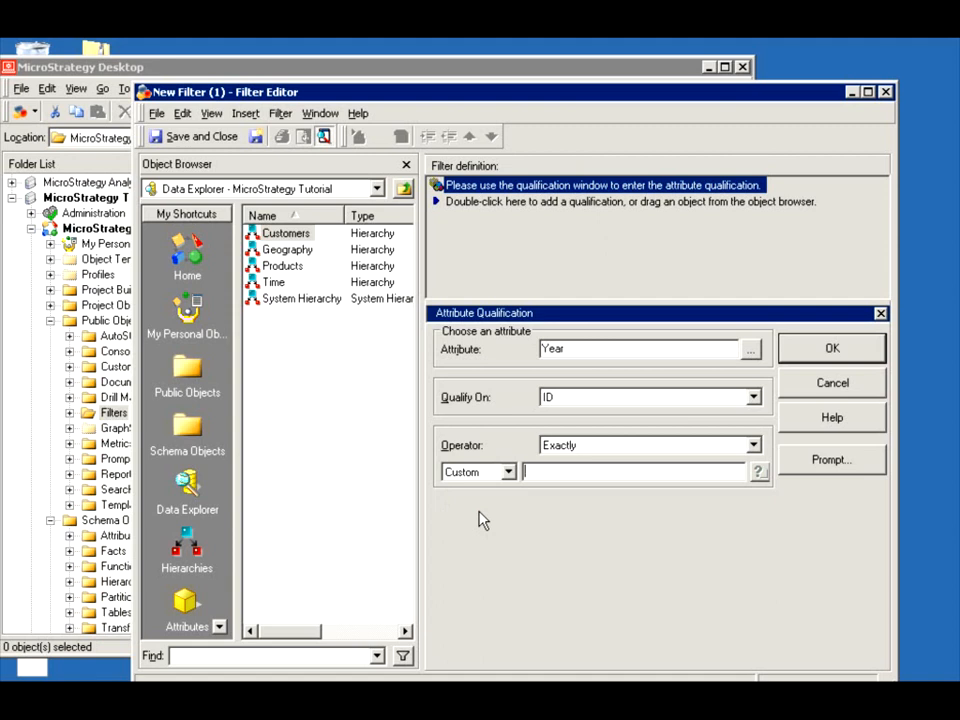
Insert the Value (Number) prompt from the Filters folder as the custom value of the Year qualification
left_click(206, 64)
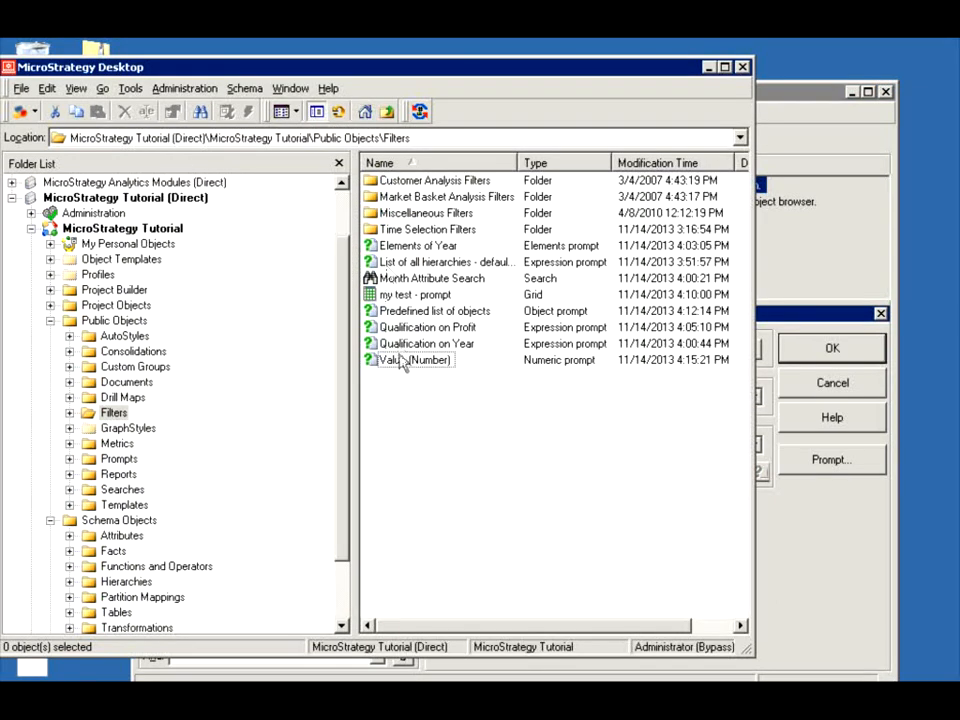
left_click_drag(402, 364, 673, 364)
left_click(787, 441)
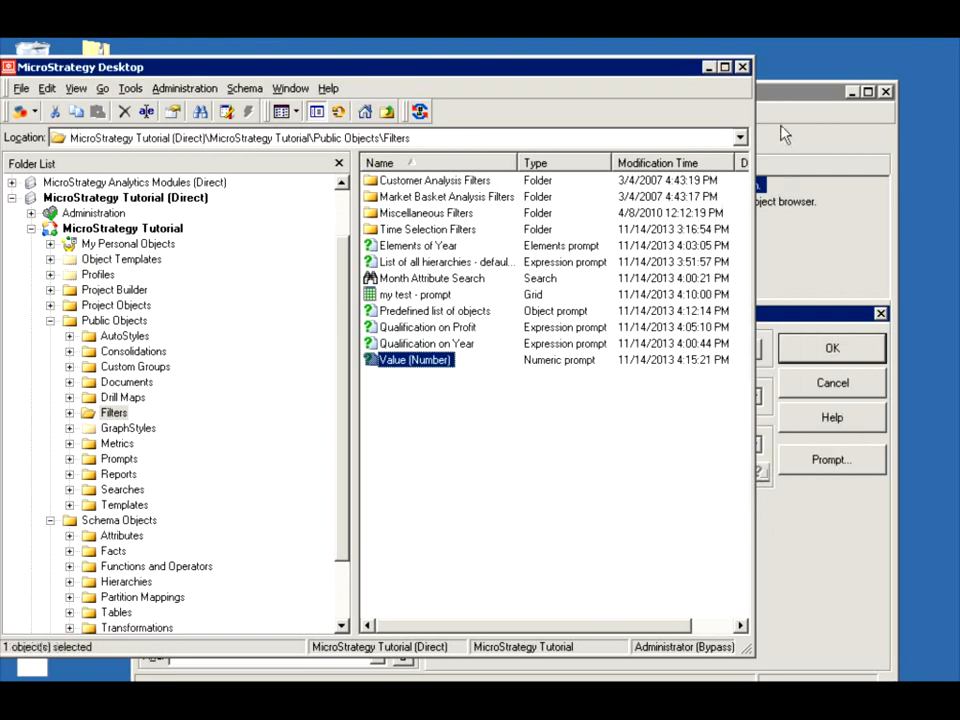
left_click_drag(774, 95, 868, 104)
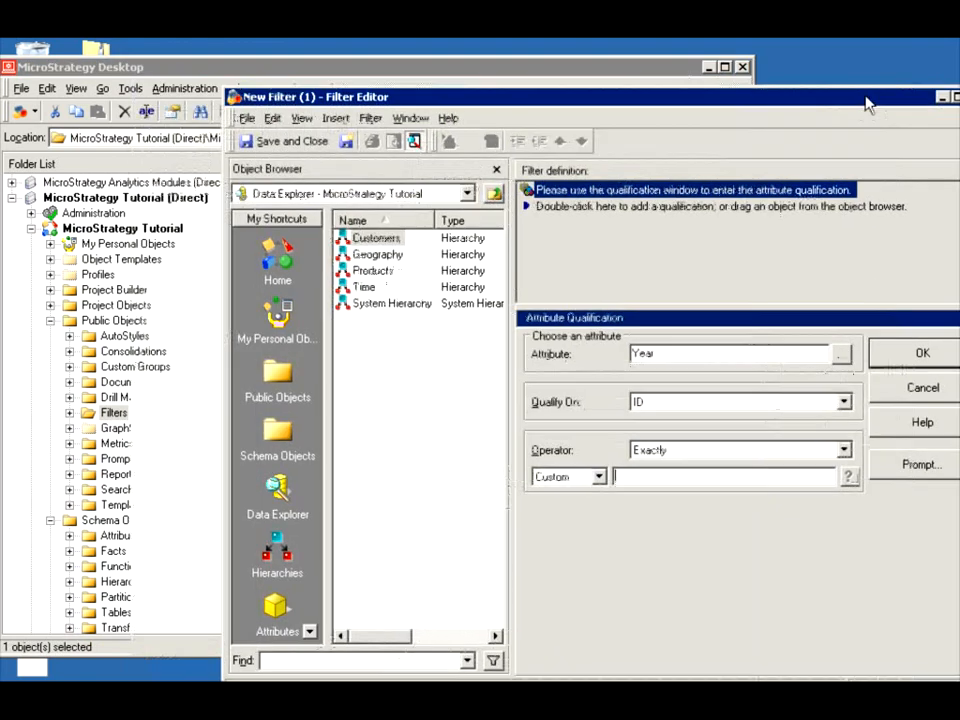
left_click(620, 64)
left_click_drag(414, 359, 769, 484)
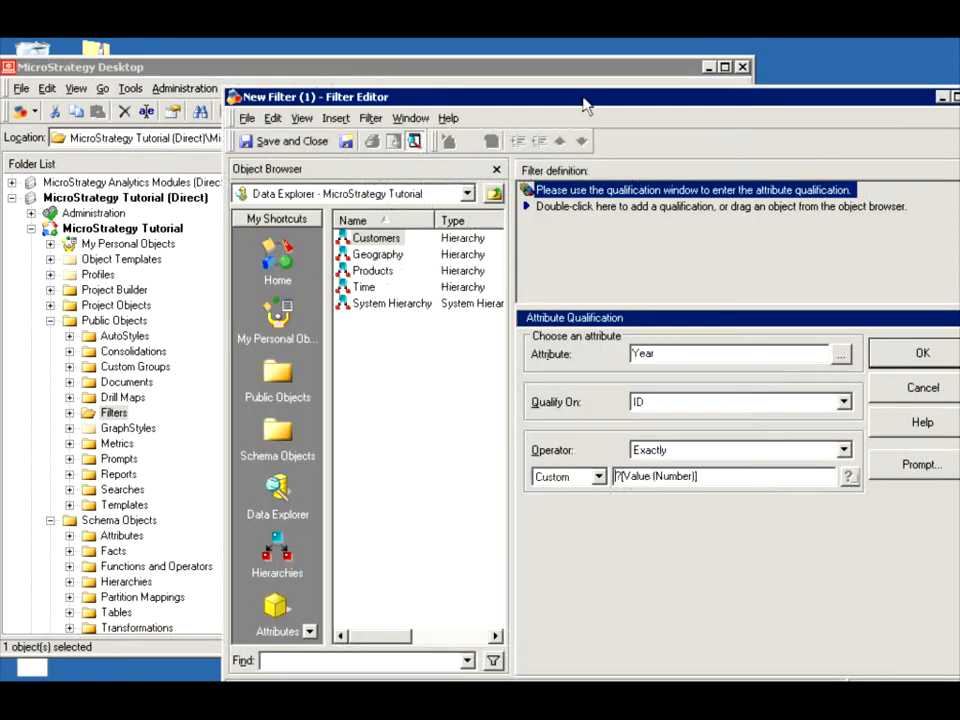
left_click_drag(440, 96, 333, 85)
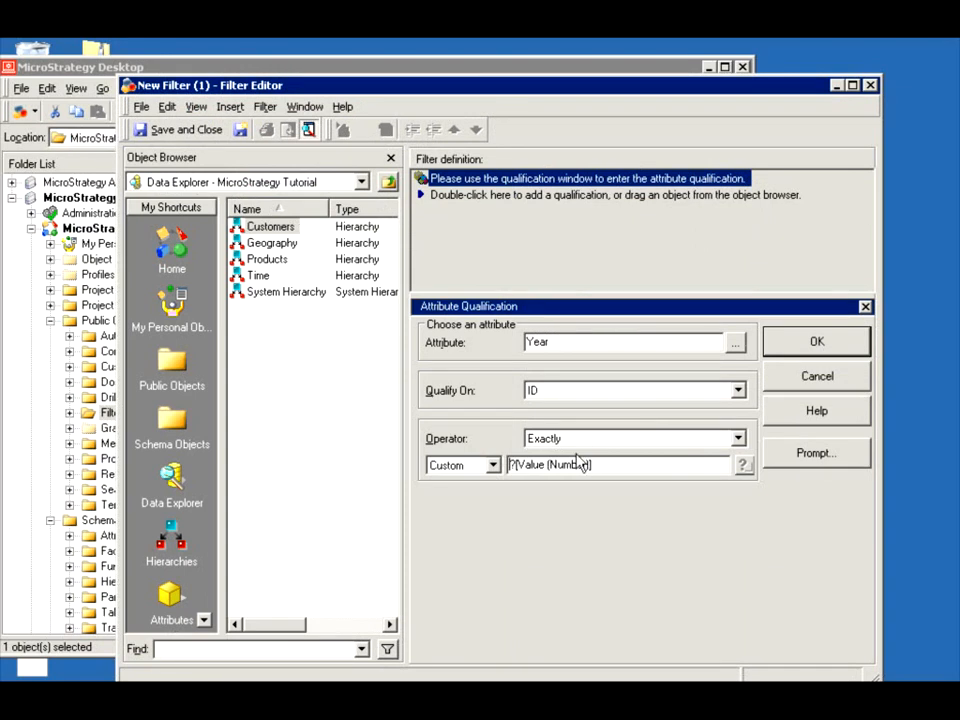
Try a Simple Prompt as the Year qualification's comparison value, and cancel the attribute qualification
left_click(209, 62)
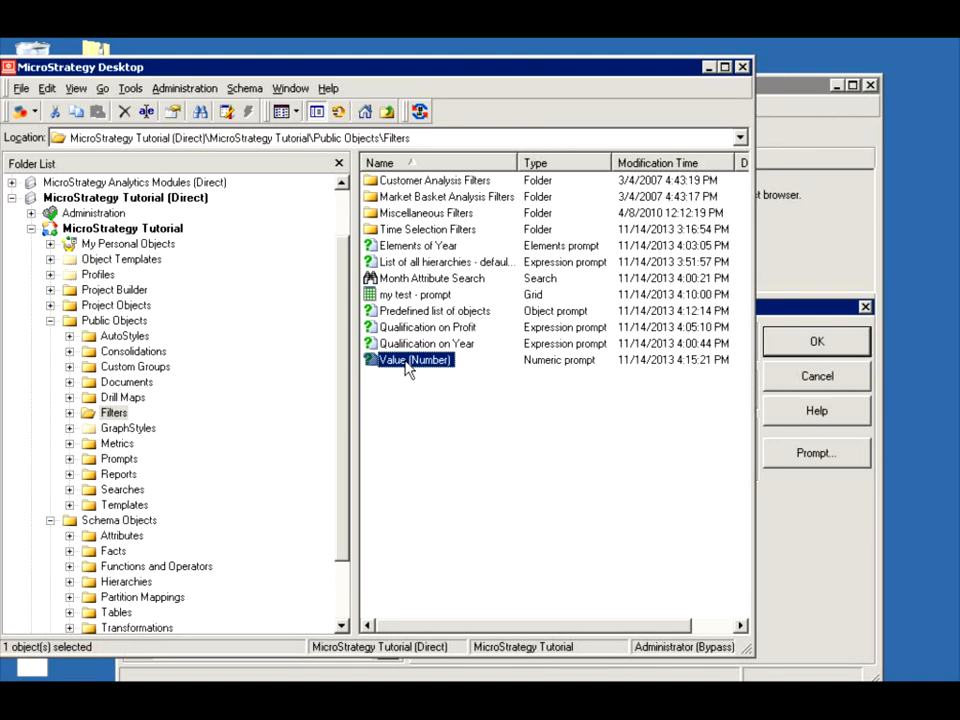
left_click(797, 527)
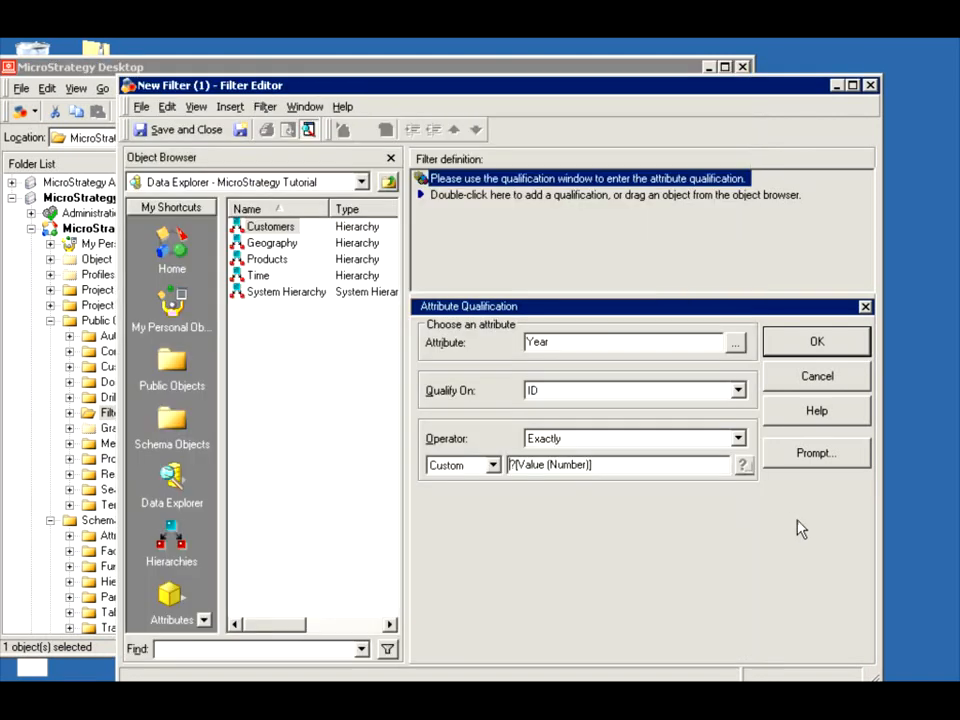
left_click(494, 466)
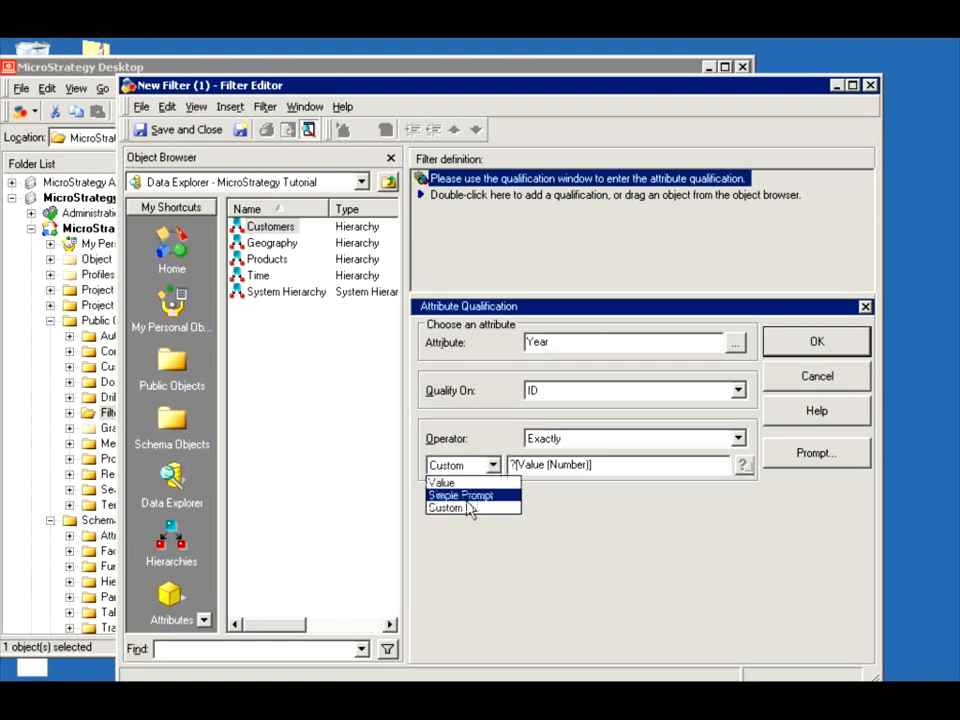
left_click(467, 494)
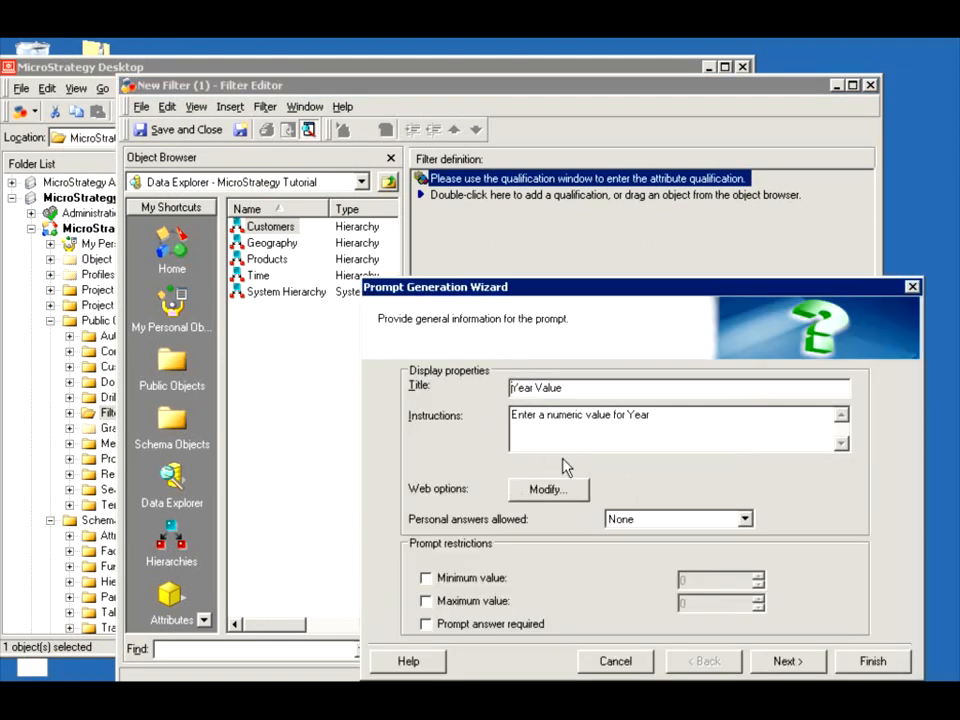
left_click(915, 288)
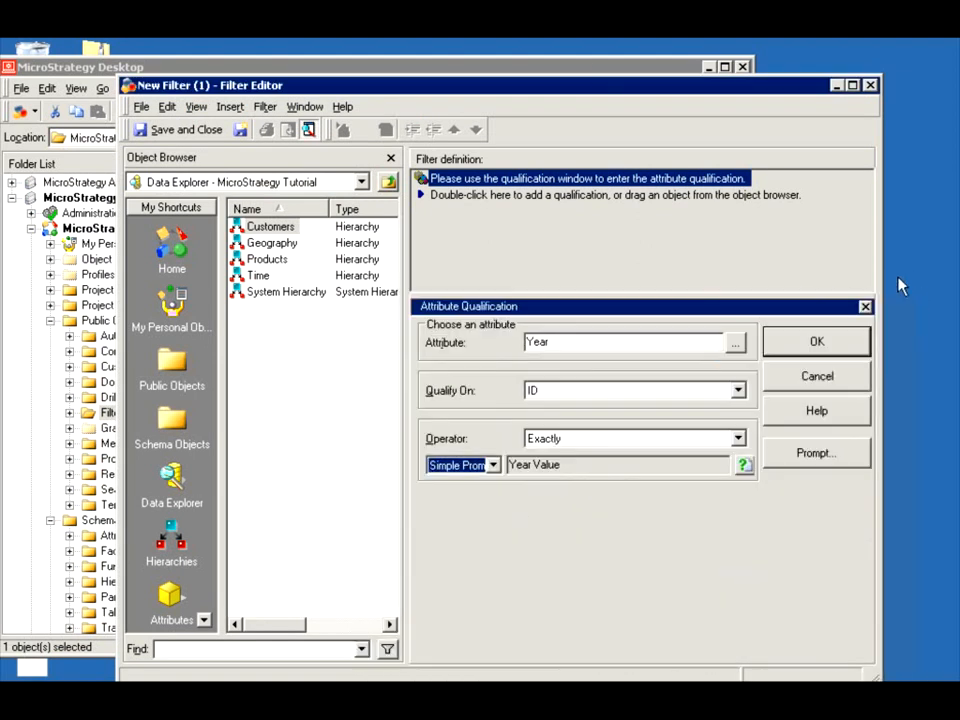
left_click(588, 68)
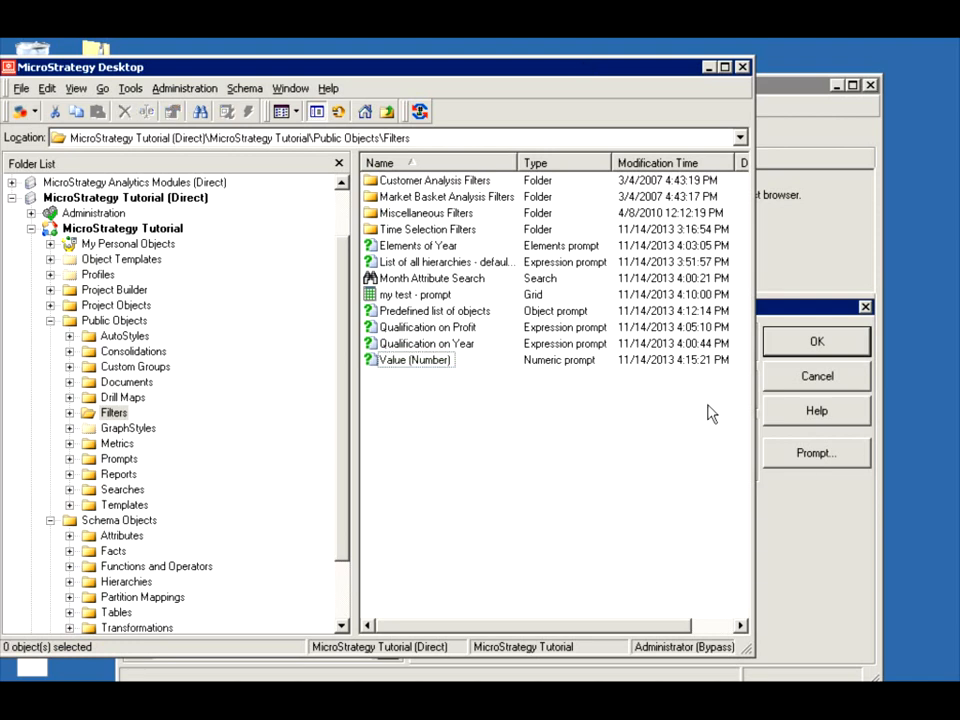
left_click(776, 379)
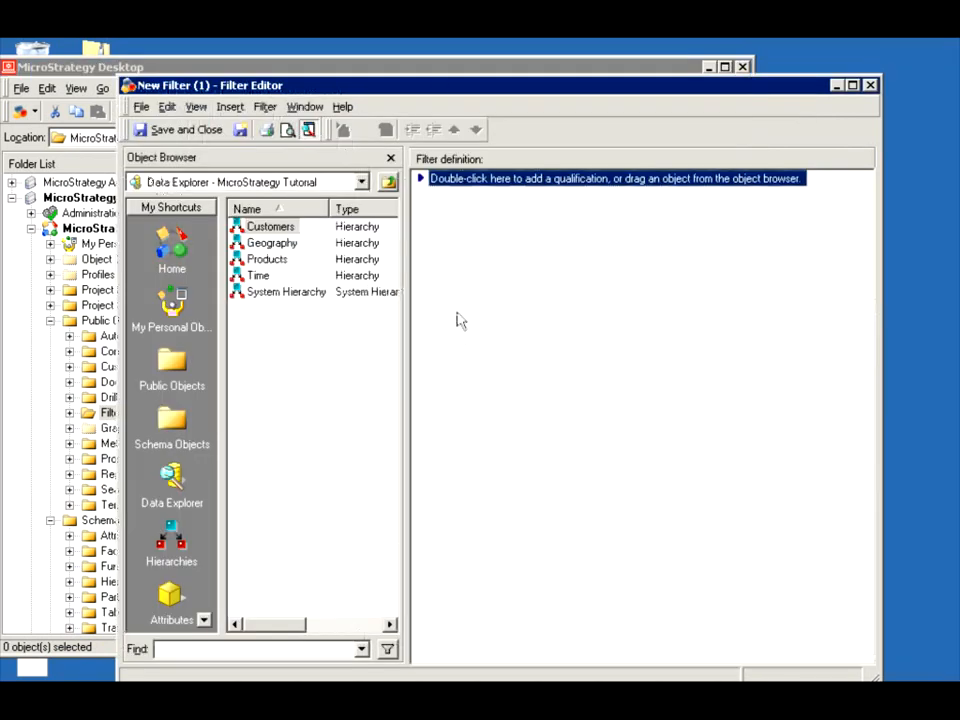
Start creating a level prompt in the Filters folder and proceed to its object restriction options
left_click(439, 68)
right_click(428, 428)
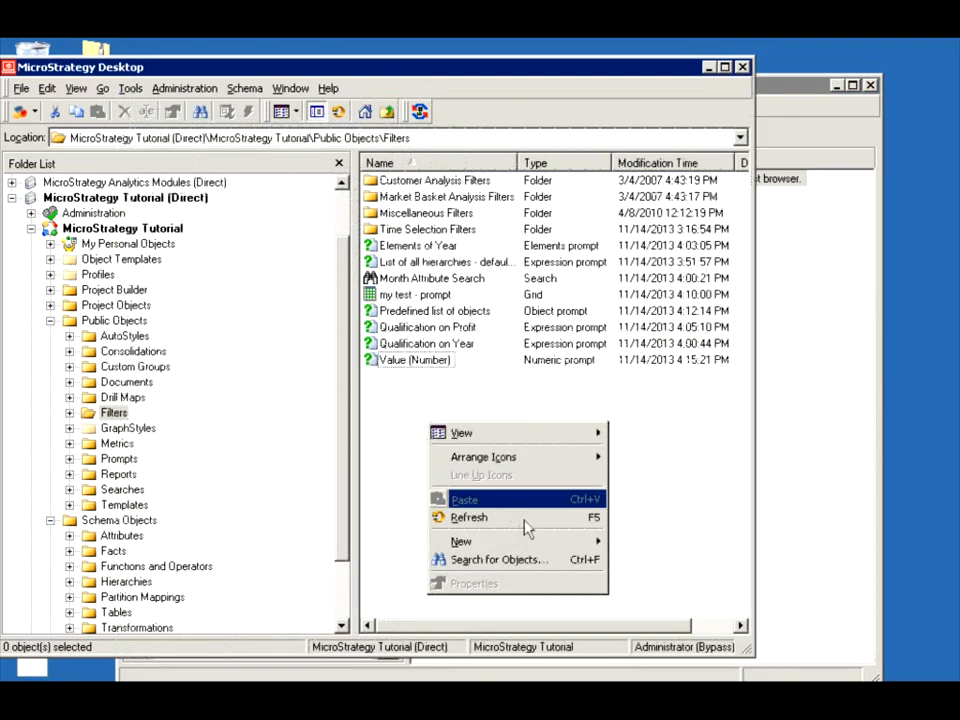
mouse_move(560, 543)
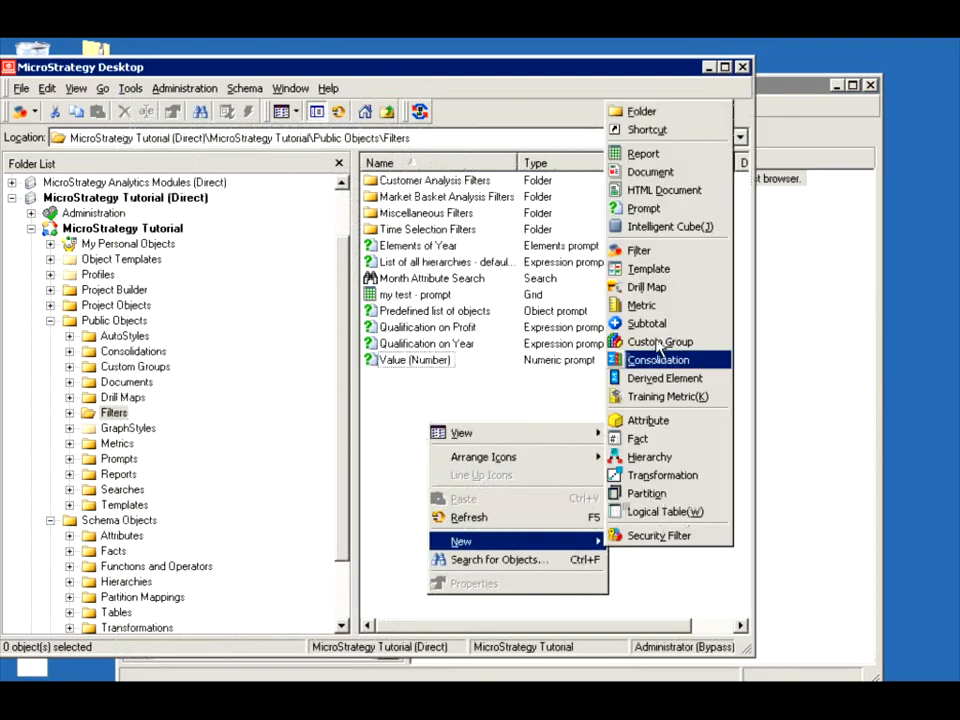
left_click(643, 208)
left_click(378, 428)
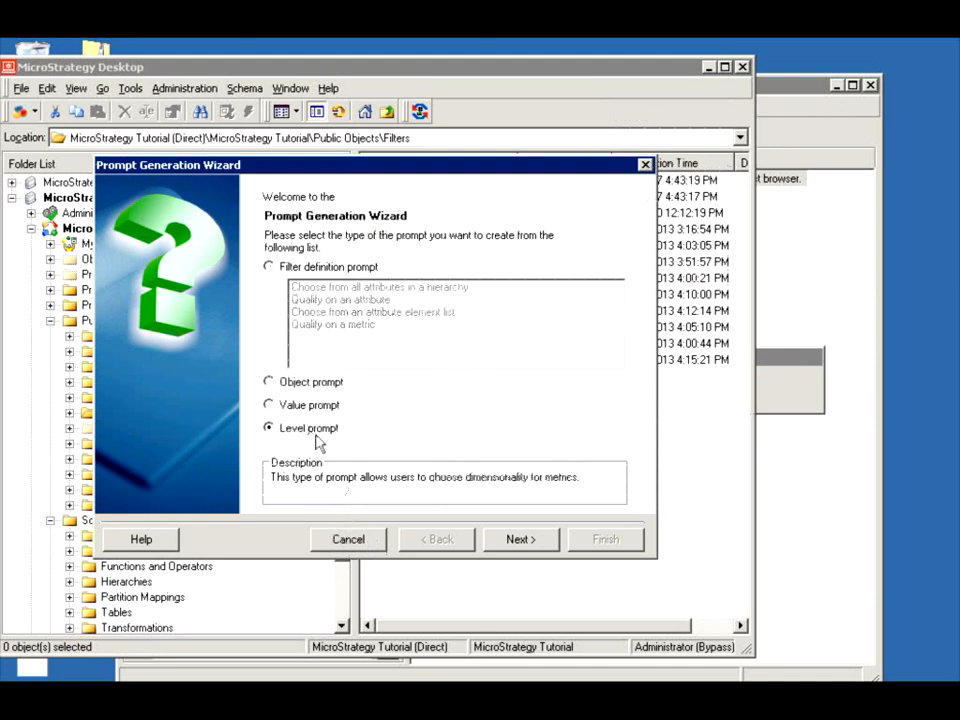
left_click(521, 539)
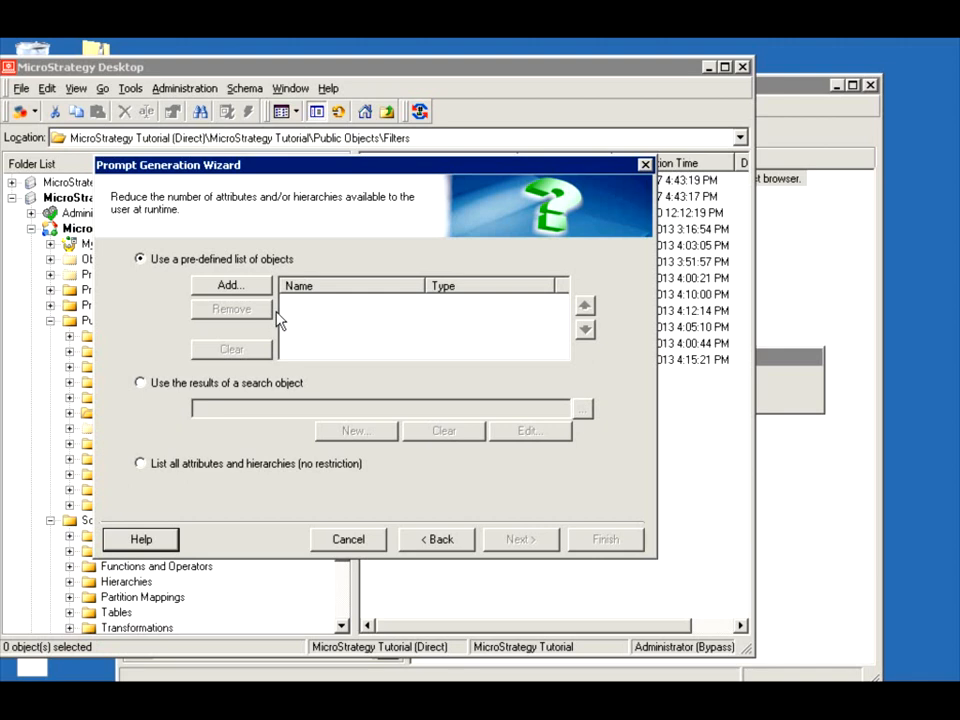
Add the Year and Month attributes from the Time folder to the level prompt's pre-defined list of objects
left_click(229, 286)
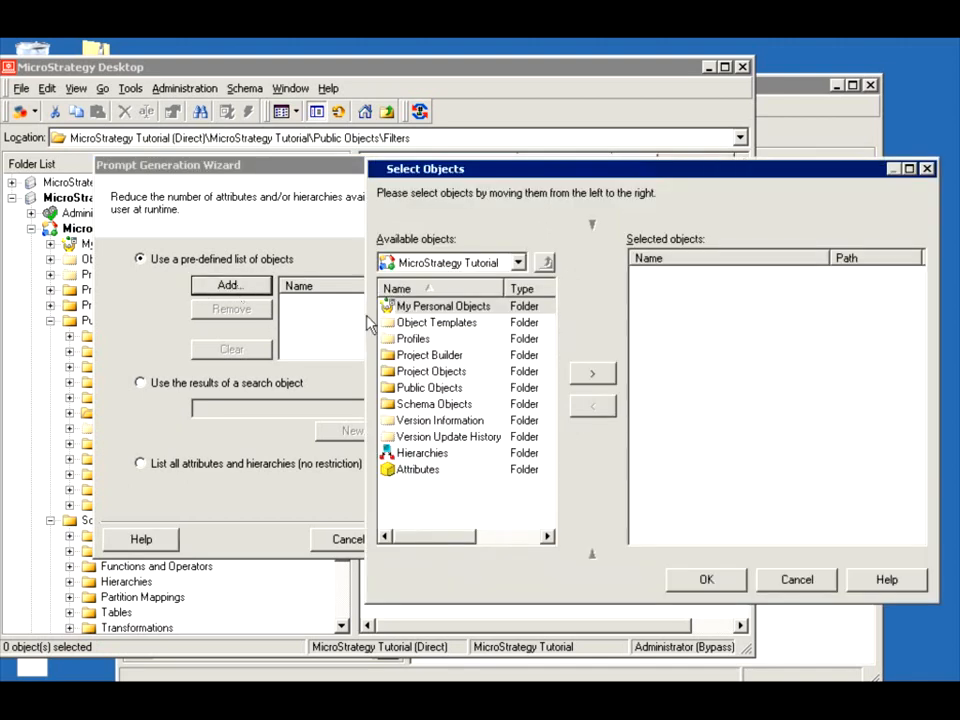
double_click(398, 470)
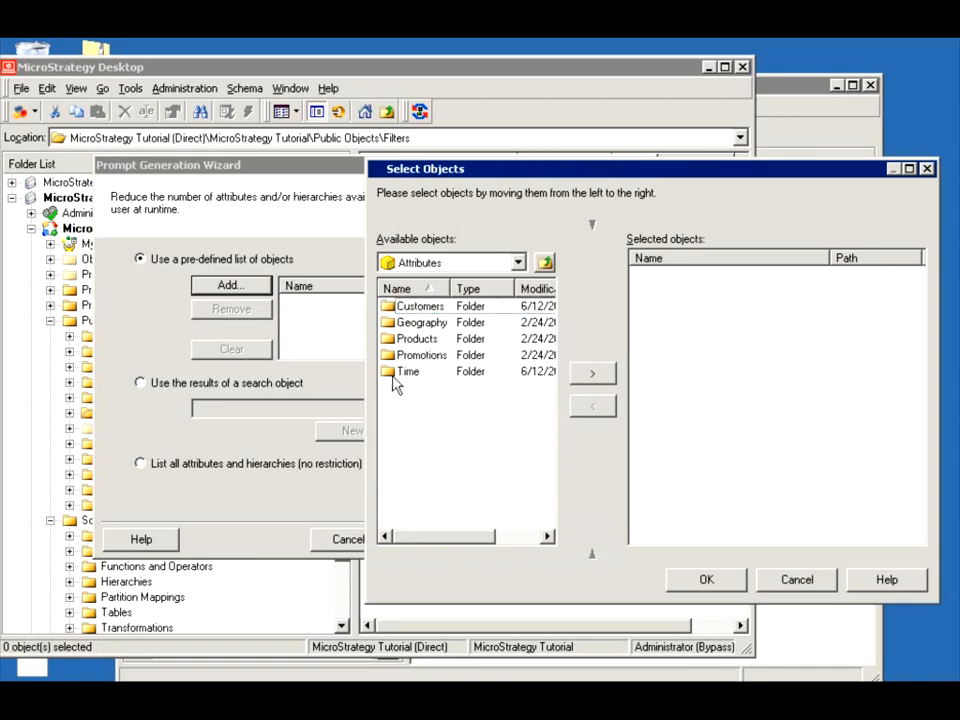
double_click(420, 371)
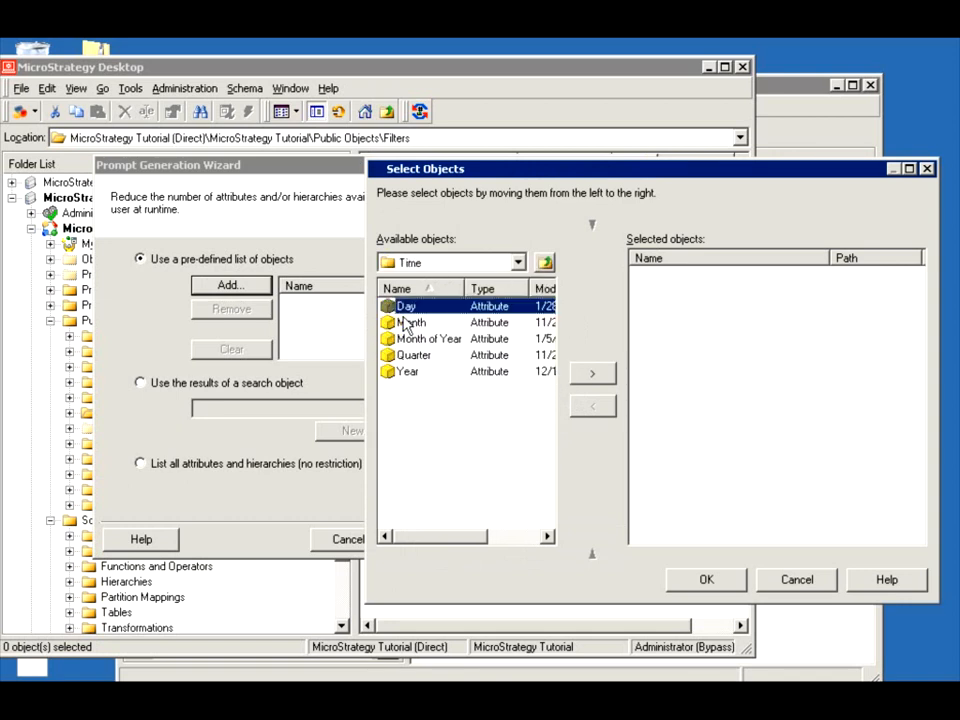
left_click(408, 371)
left_click(593, 375)
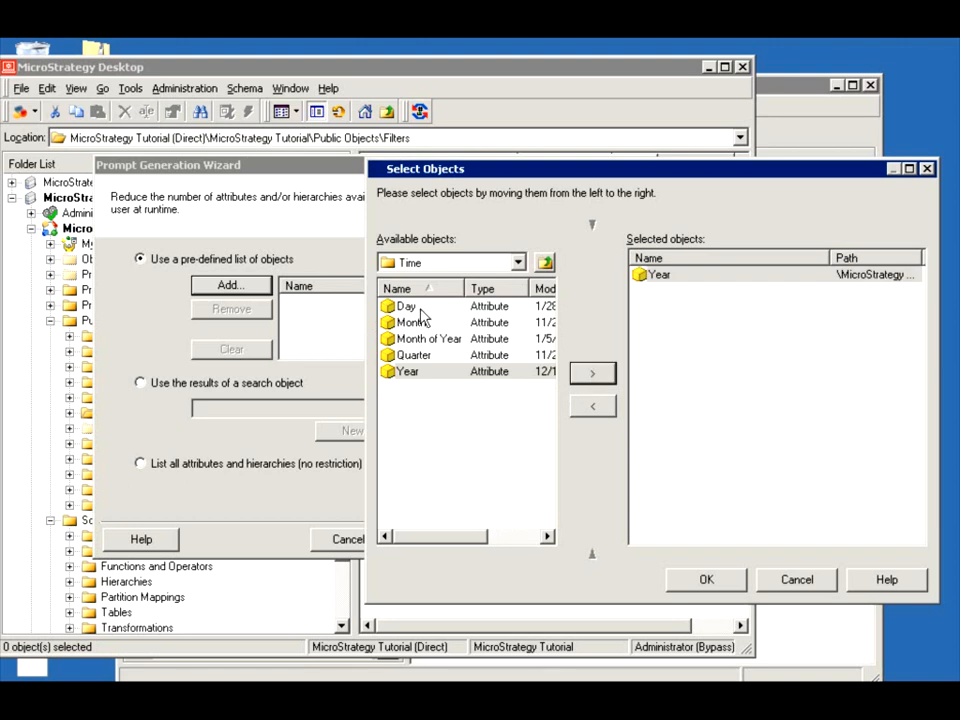
left_click(420, 322)
left_click(593, 378)
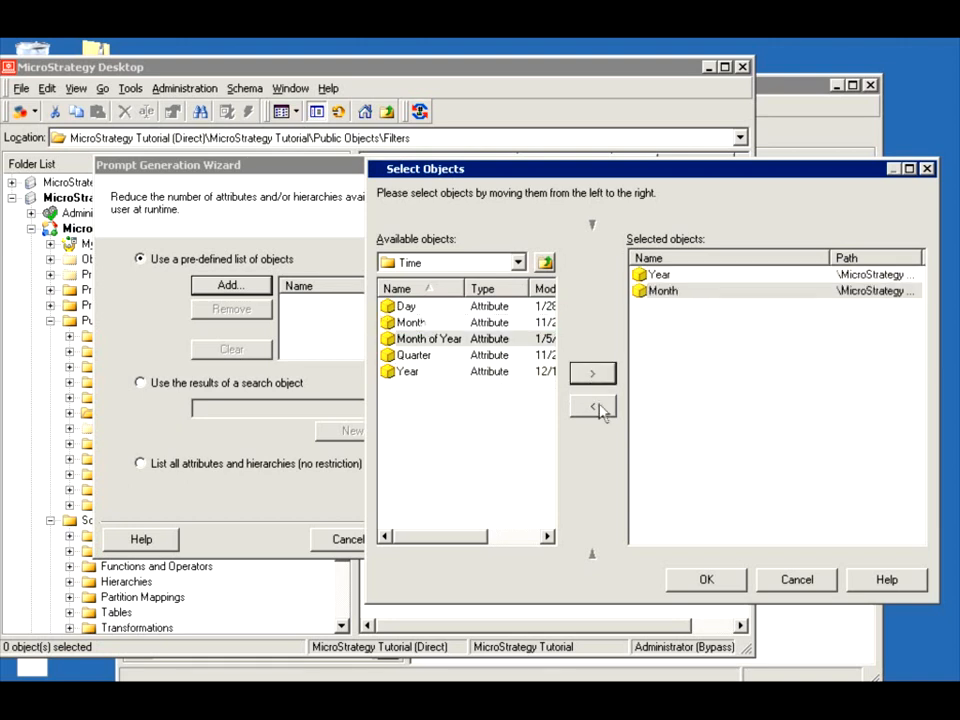
left_click(707, 575)
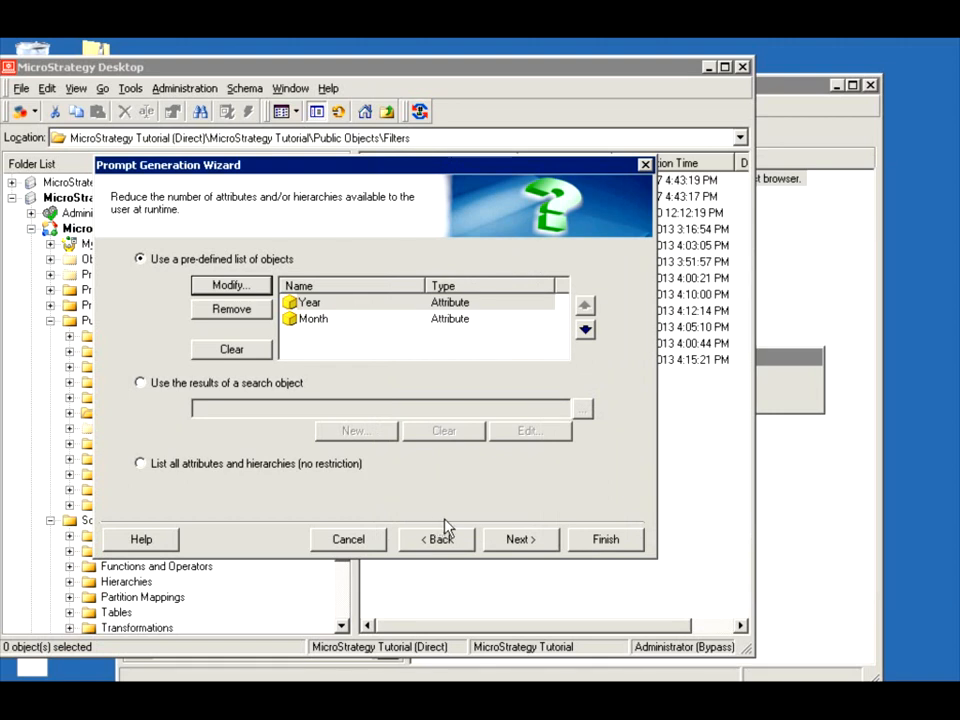
Finish the level prompt with its default title and no restrictions, and save it in the Filters folder under the suggested name
left_click(515, 541)
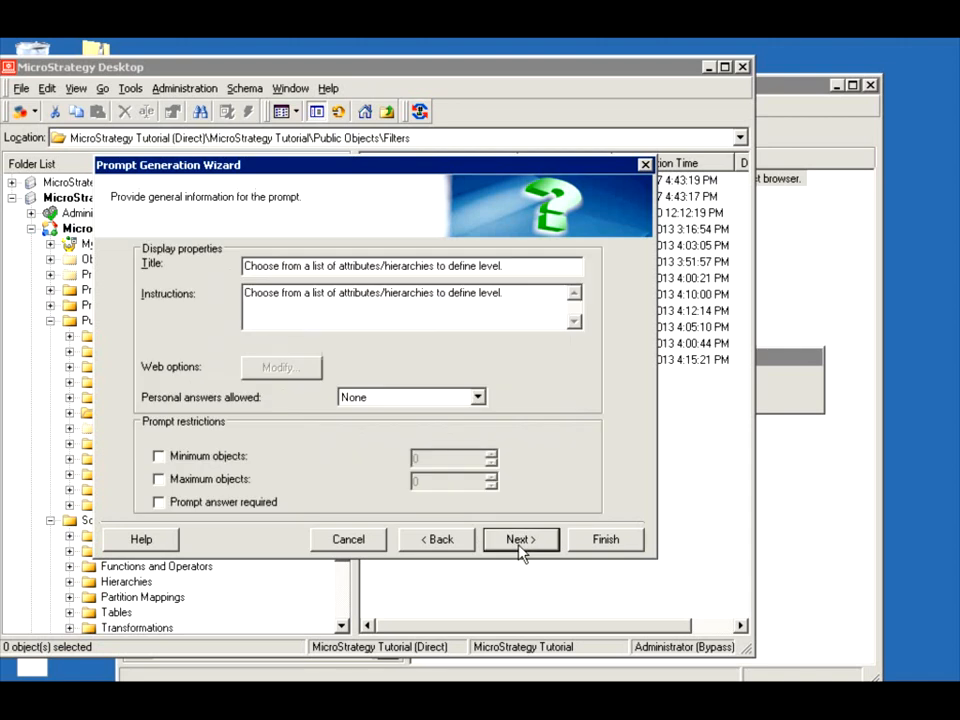
left_click(606, 541)
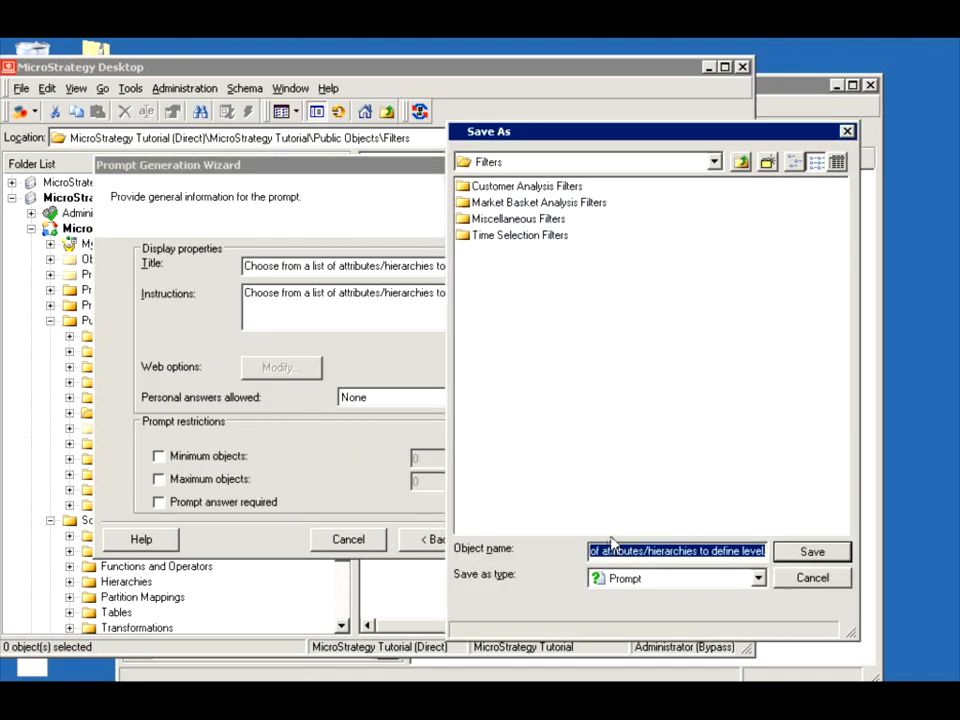
left_click(813, 552)
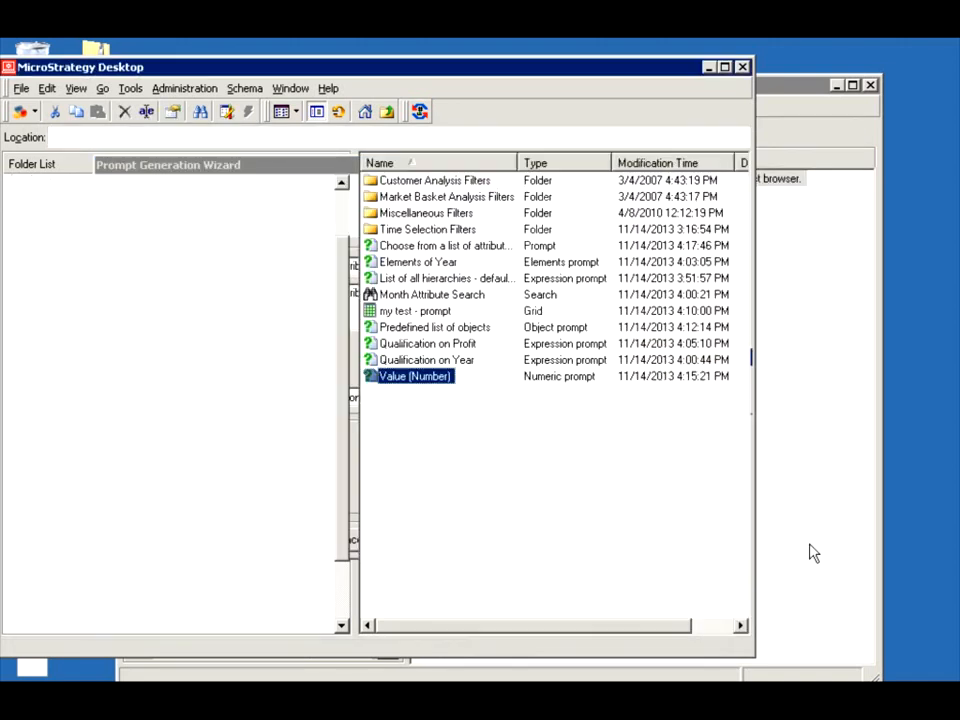
Create a new metric in the Filters folder from the Revenue fact, and open its level and condition settings
right_click(416, 416)
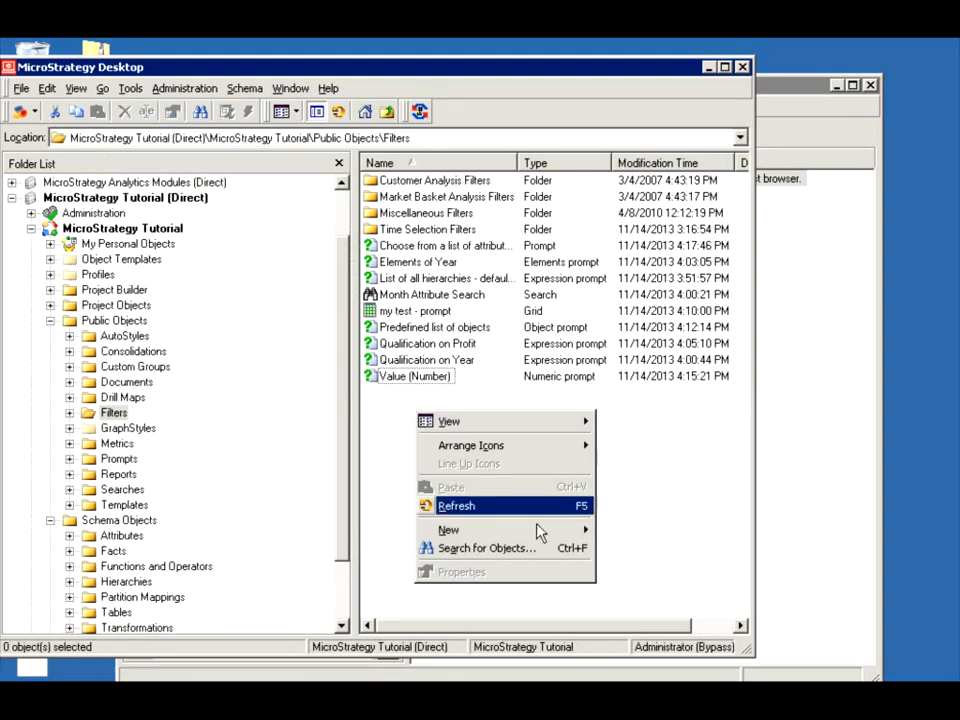
mouse_move(553, 537)
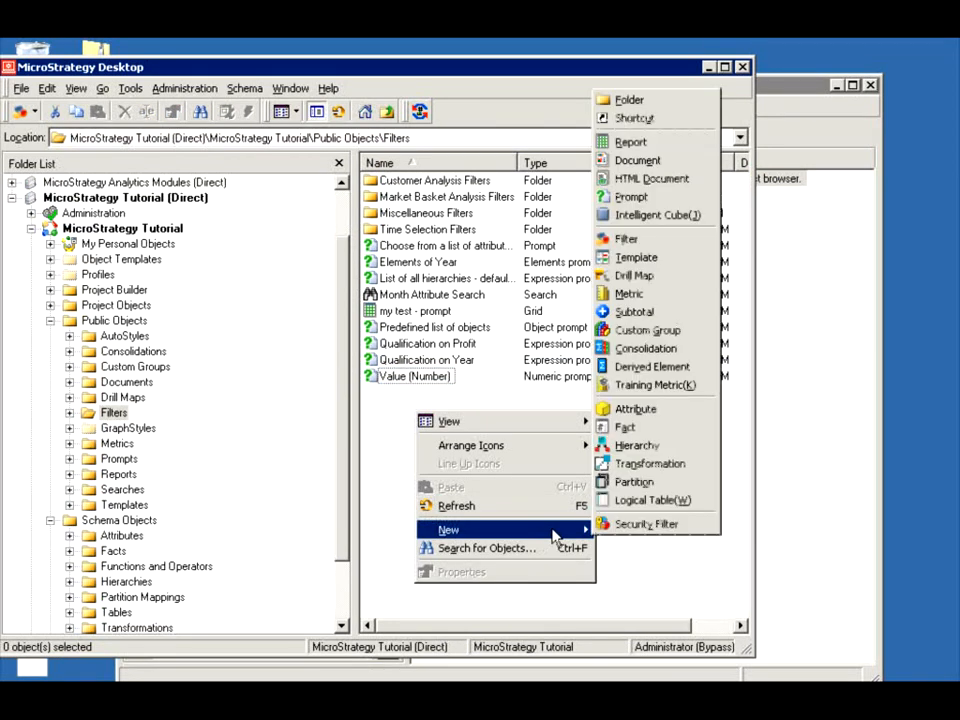
left_click(620, 293)
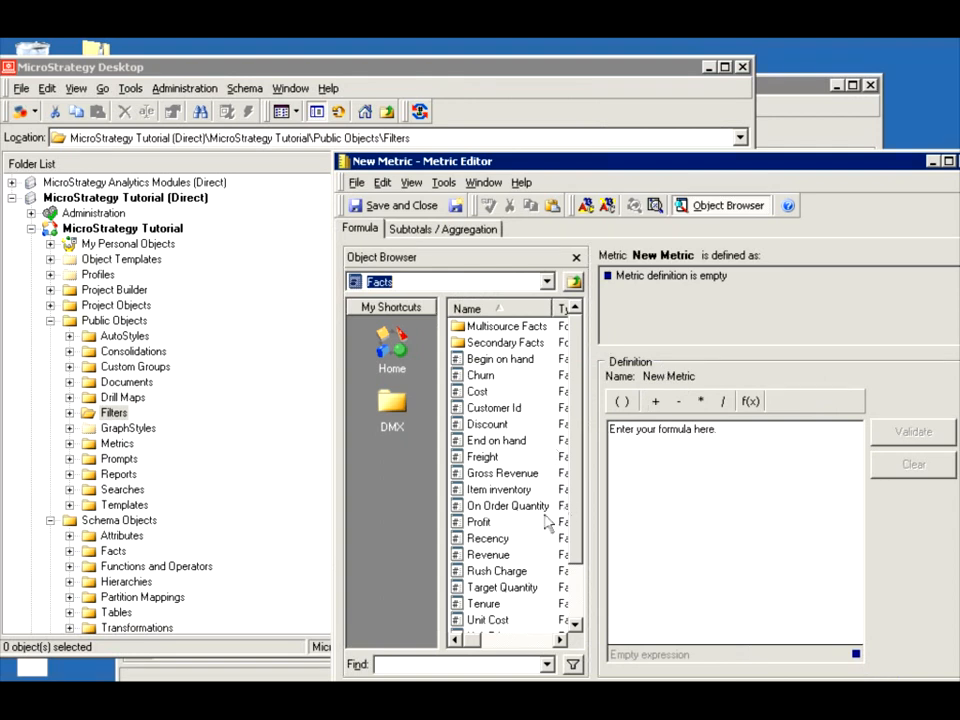
left_click_drag(495, 548, 677, 456)
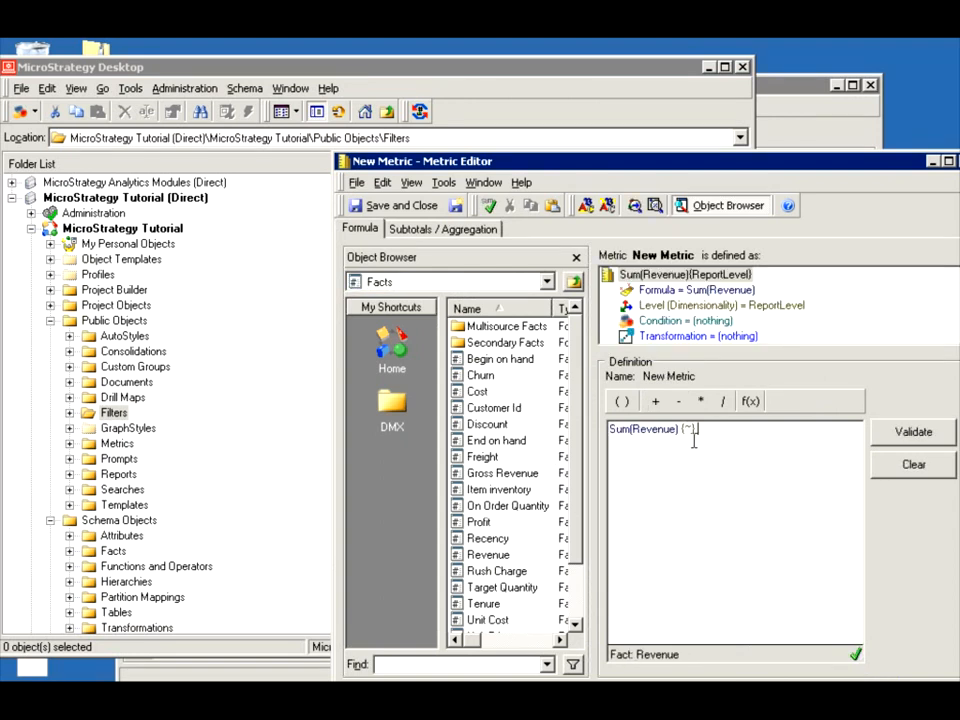
left_click(664, 307)
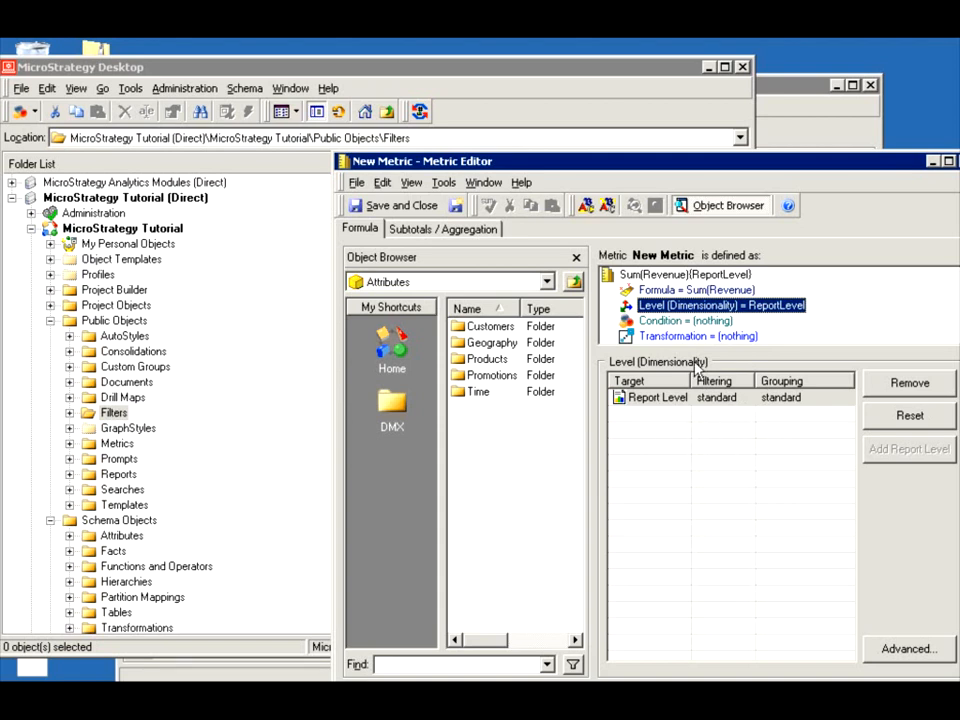
left_click(652, 321)
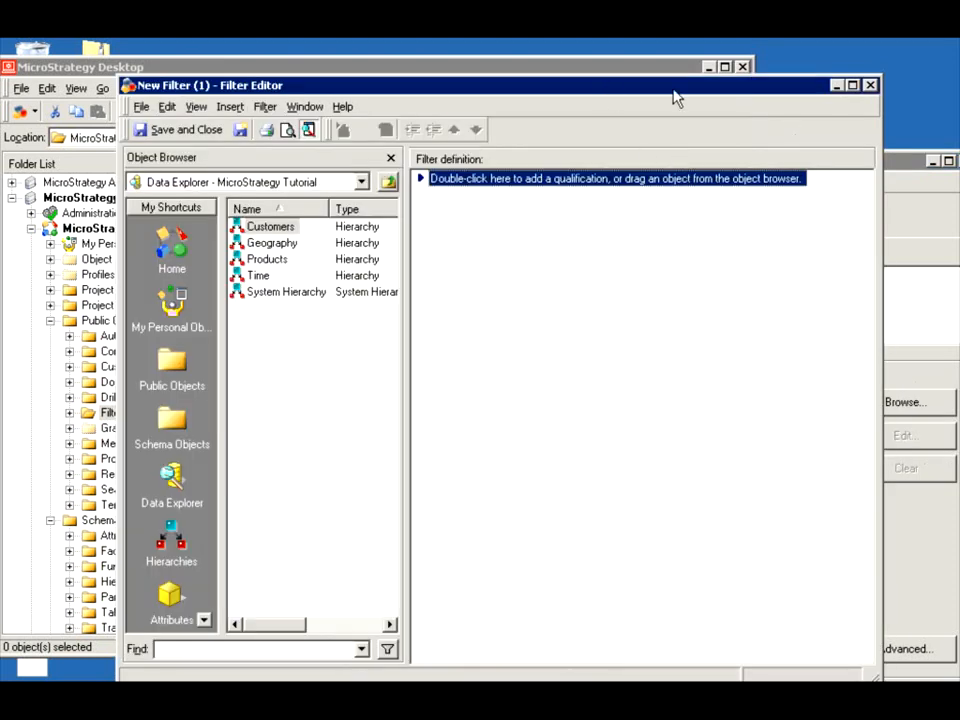
Close the New Filter (1) editor without saving its changes
left_click(869, 86)
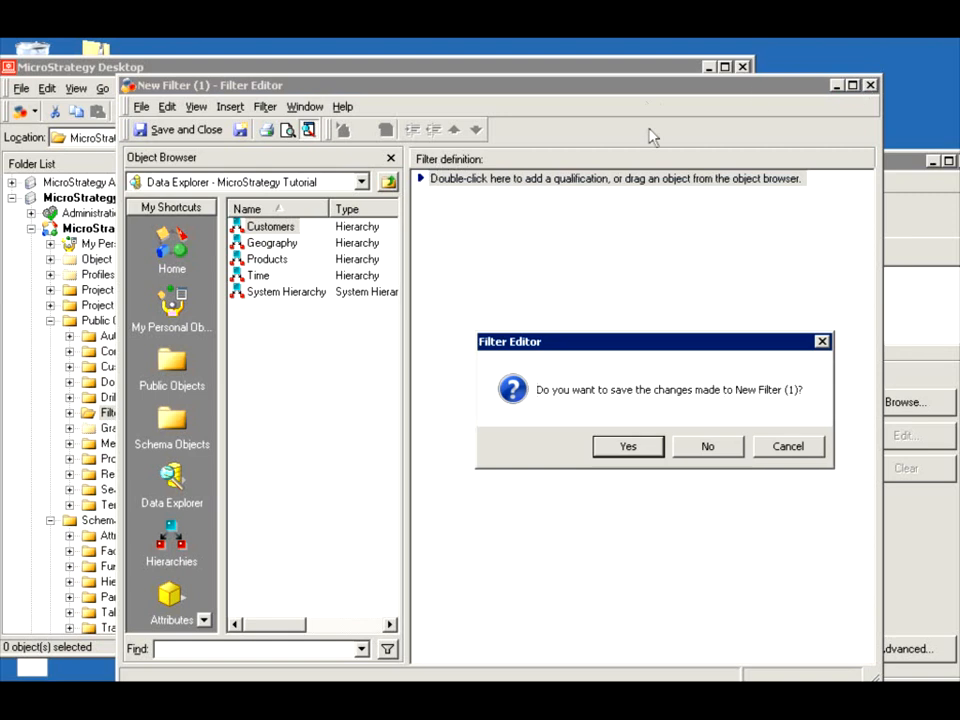
left_click(708, 446)
Select the new level prompt in the Filters folder and widen the Name column to fit its full name
left_click(533, 120)
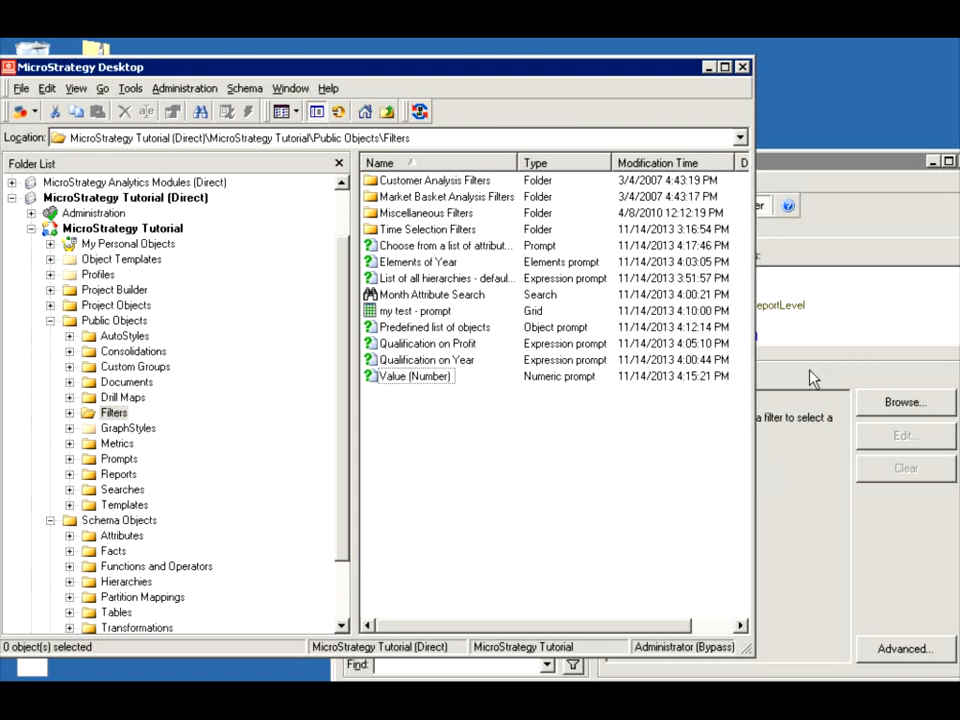
left_click(483, 250)
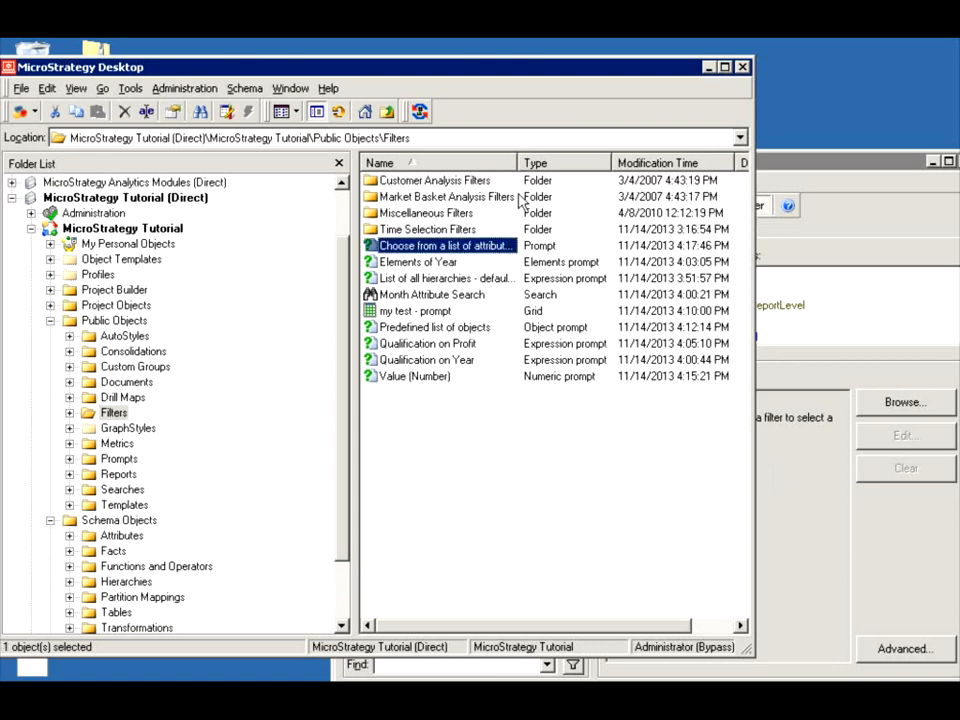
double_click(517, 162)
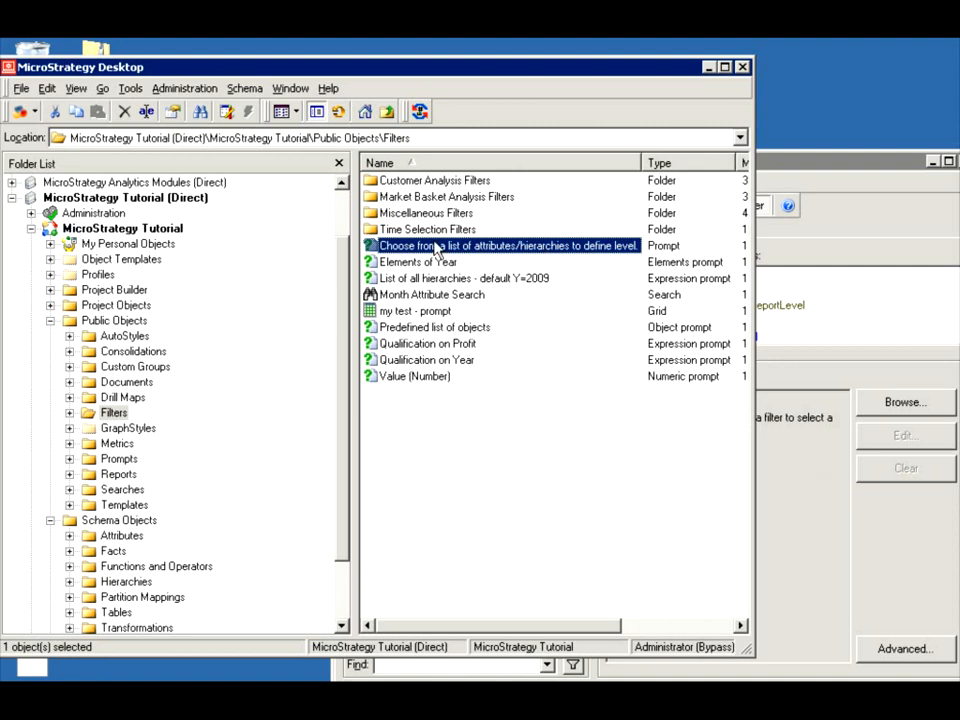
Browse the Filters folder for object prompts usable as the metric's condition, and cancel without selecting one
left_click(829, 555)
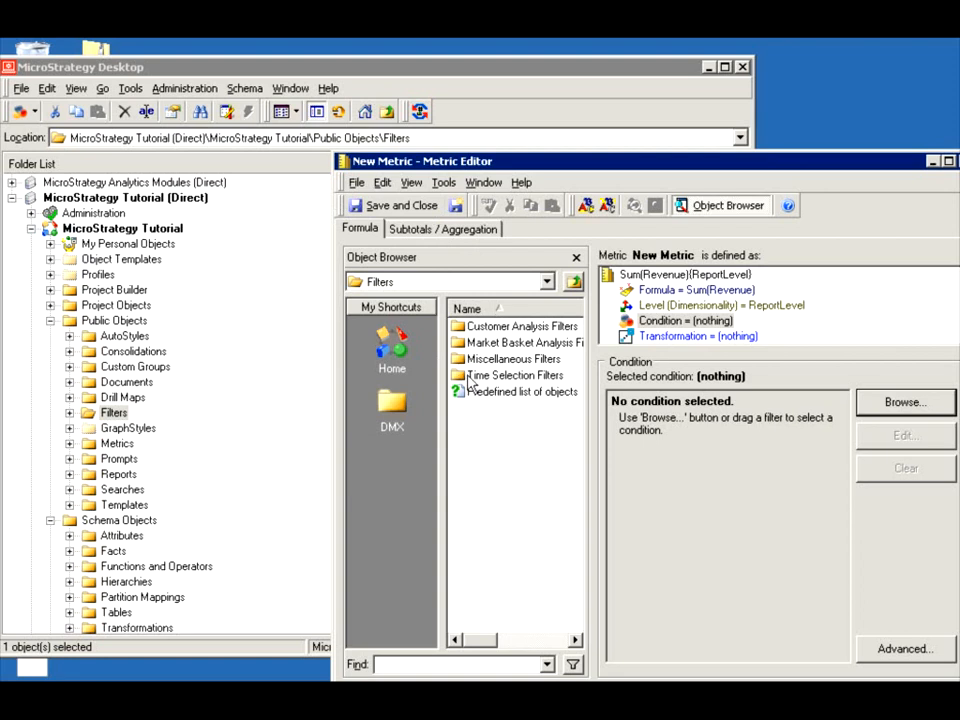
left_click(892, 410)
left_click(474, 240)
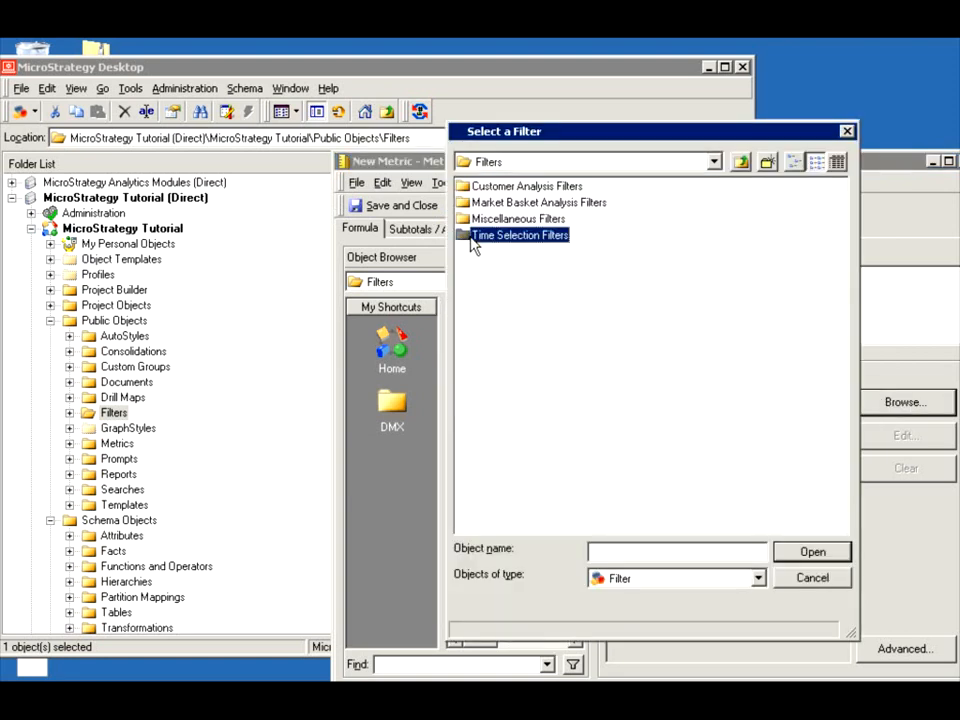
left_click(758, 579)
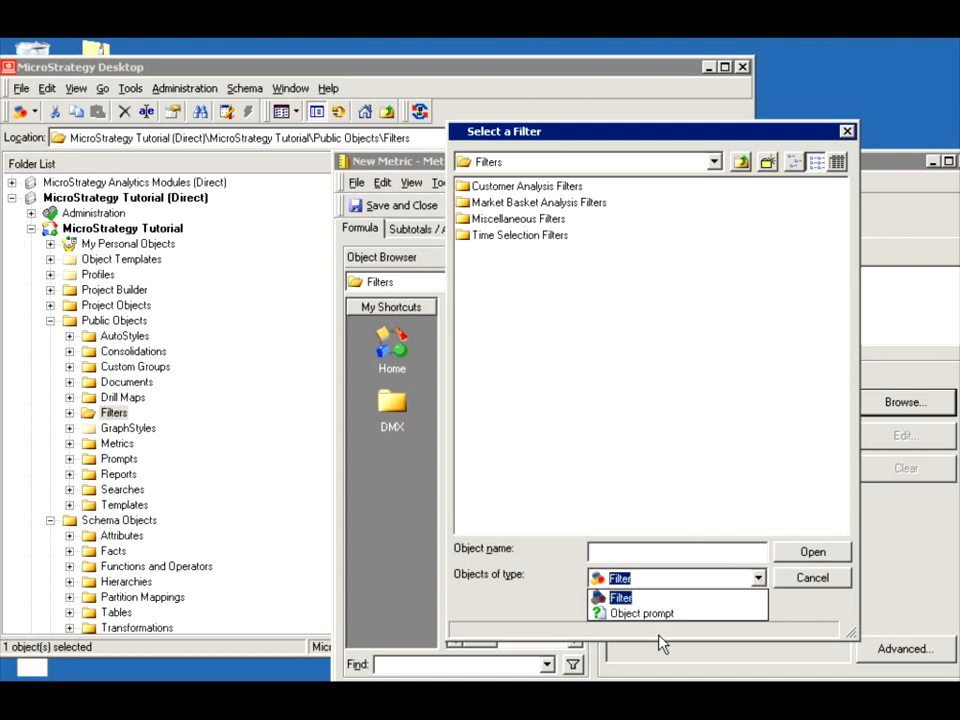
left_click(641, 614)
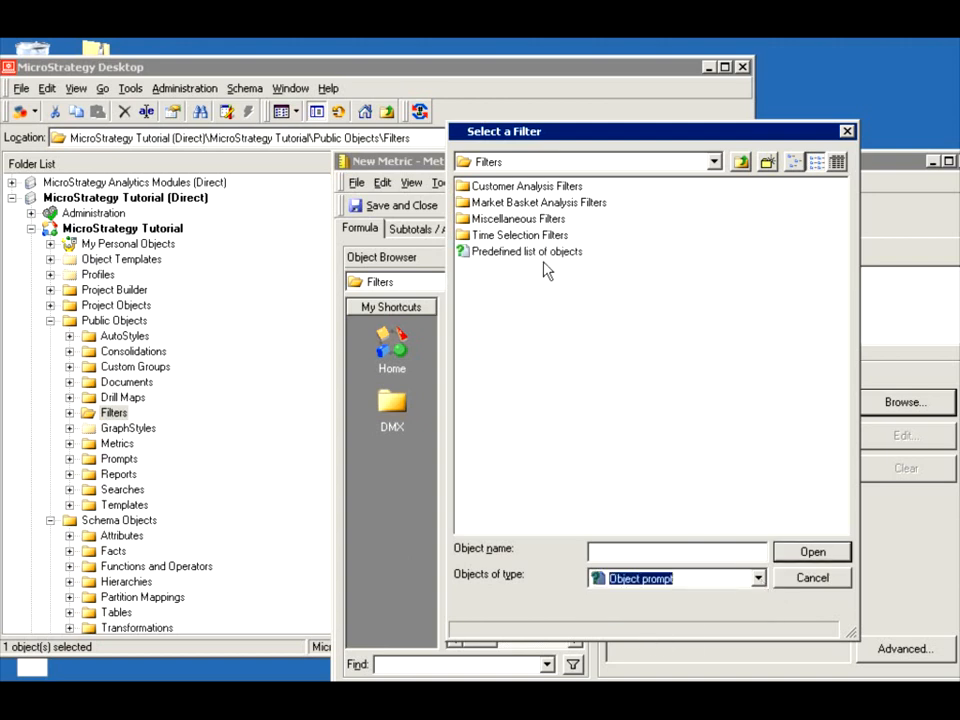
left_click(811, 577)
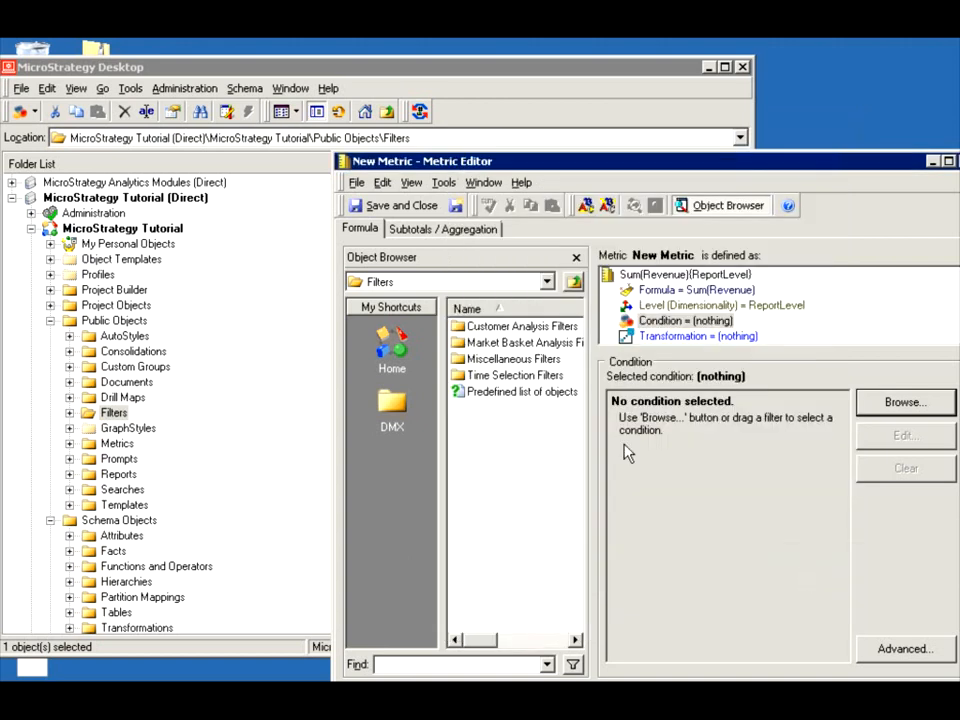
Browse the filters offered for the metric's condition, cancel without choosing one, and select the Predefined list of objects prompt
left_click(471, 107)
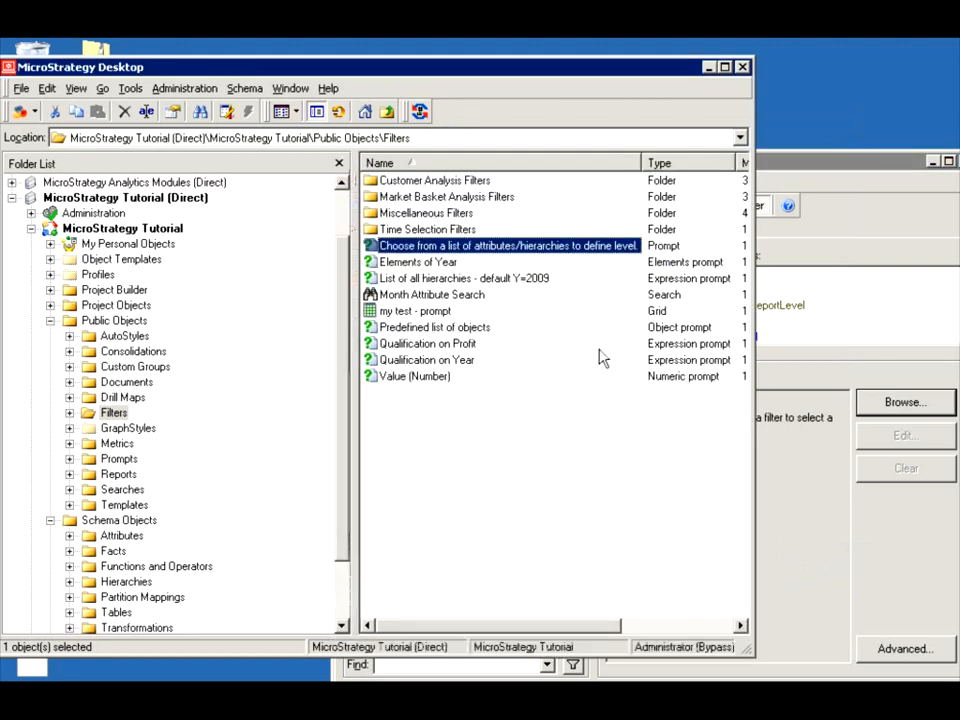
left_click(904, 527)
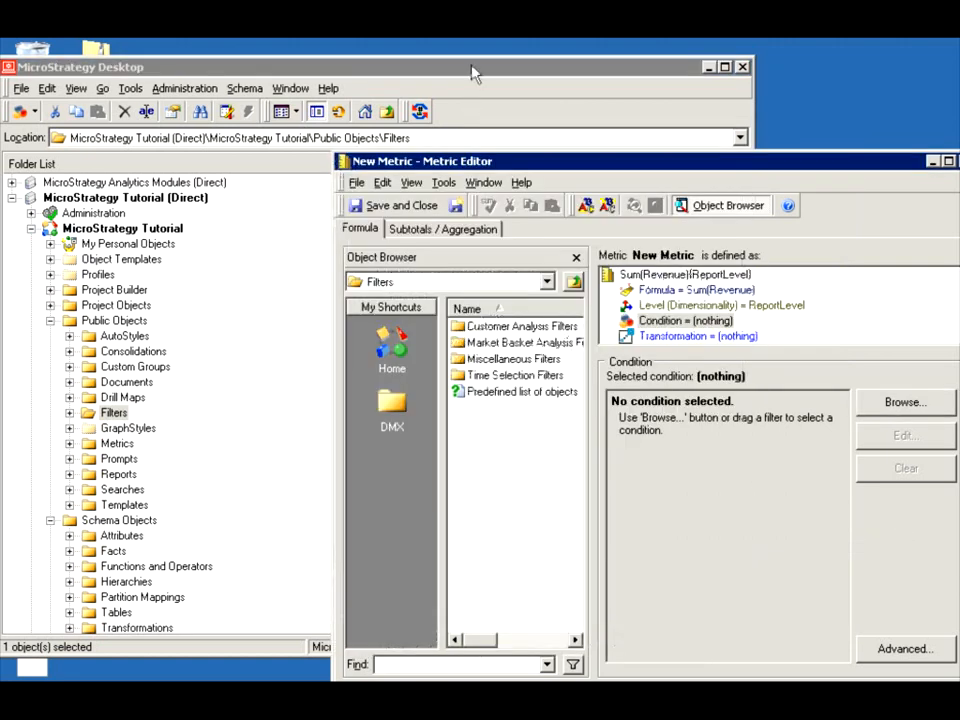
left_click(476, 95)
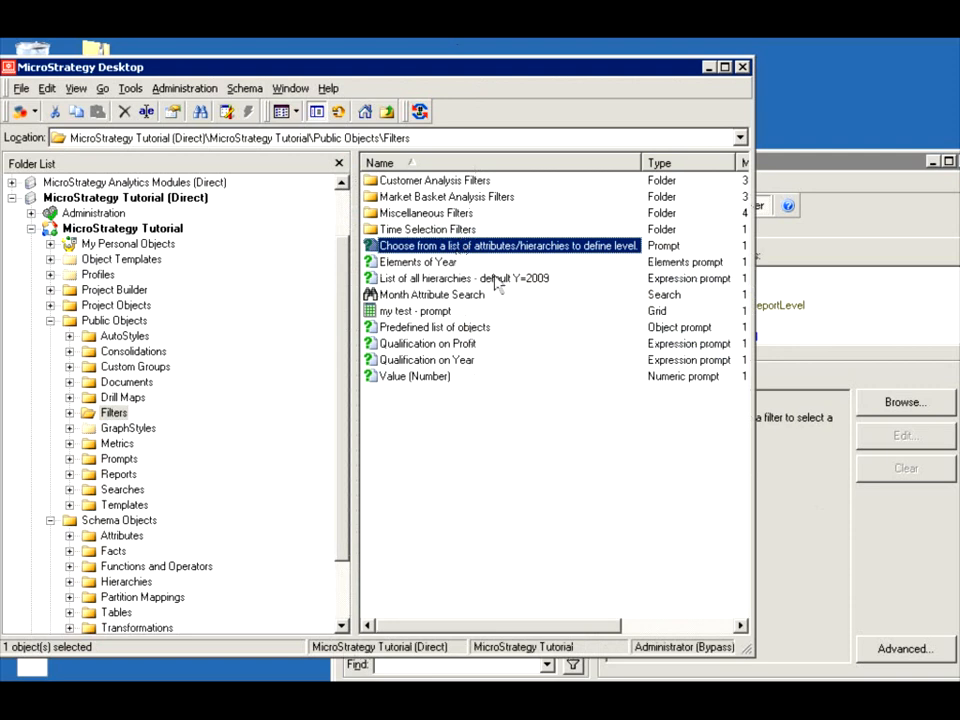
left_click(902, 402)
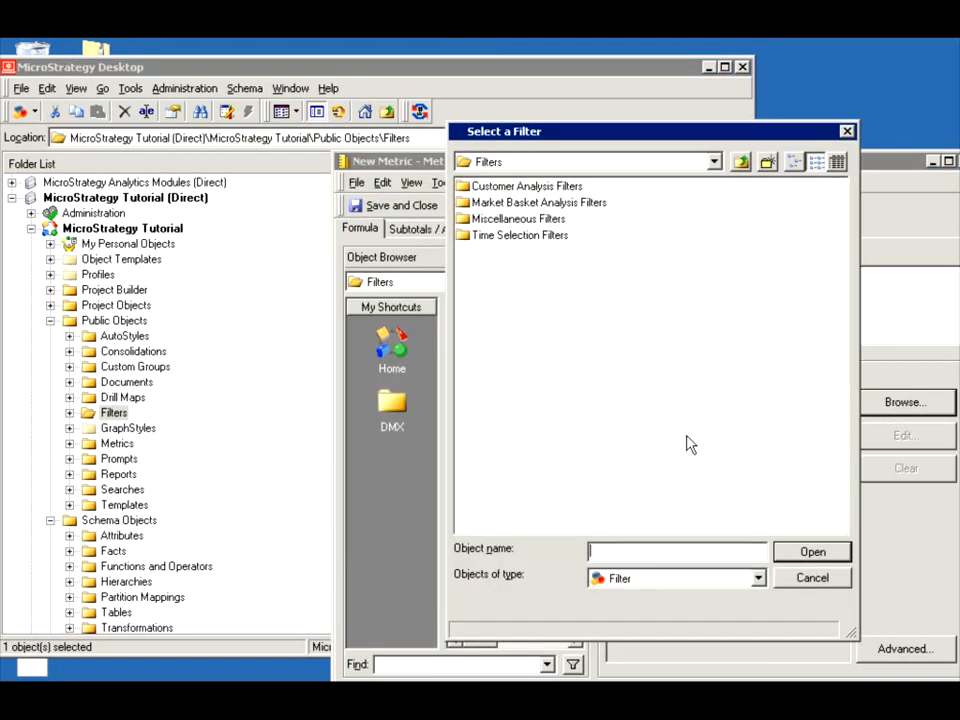
left_click(819, 586)
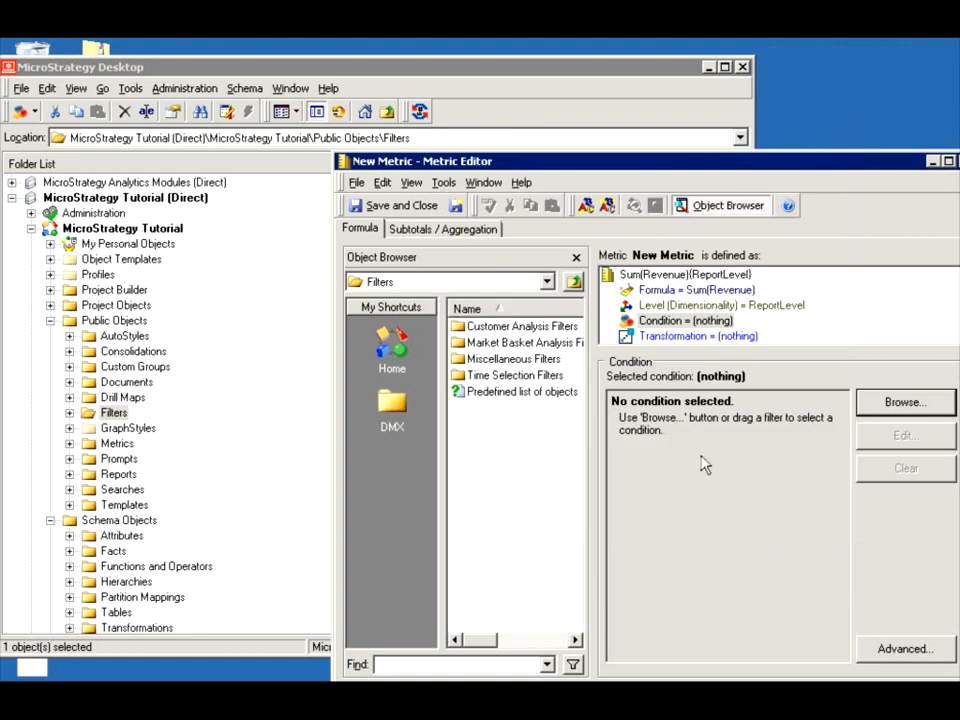
left_click(550, 394)
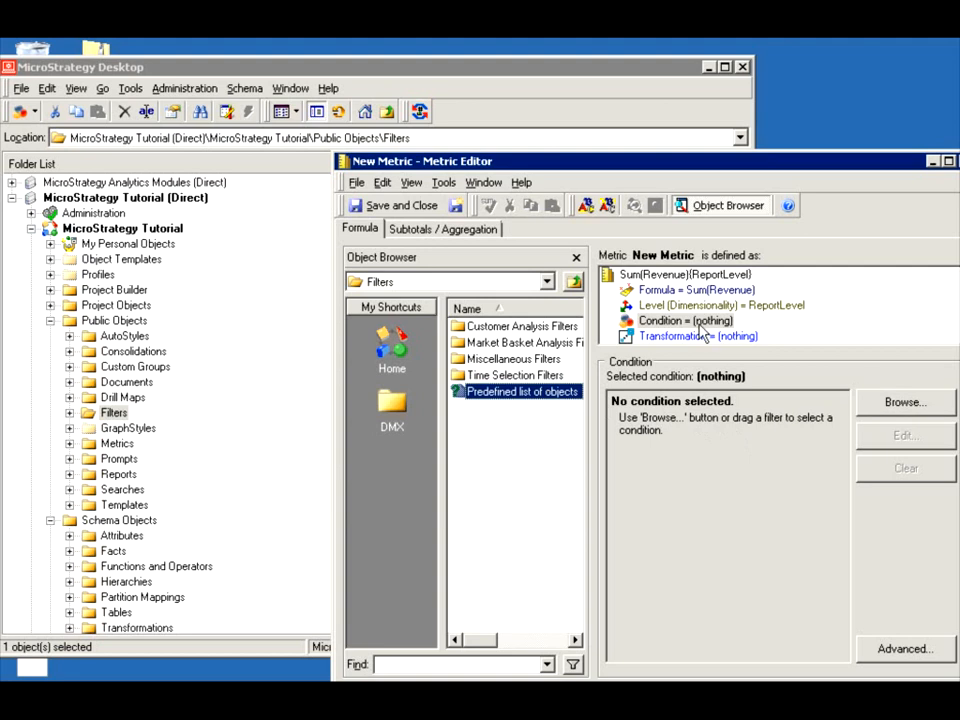
Set the metric's level (dimensionality) to the prompt Choose from a list of attributes/hierarchies to define level
left_click(680, 305)
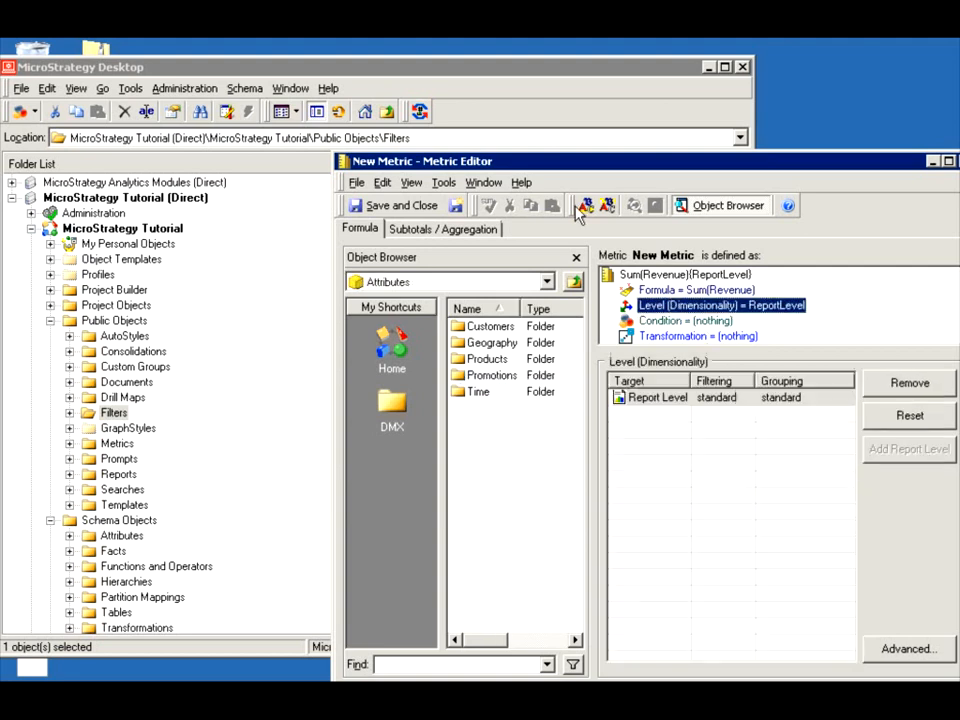
left_click(457, 80)
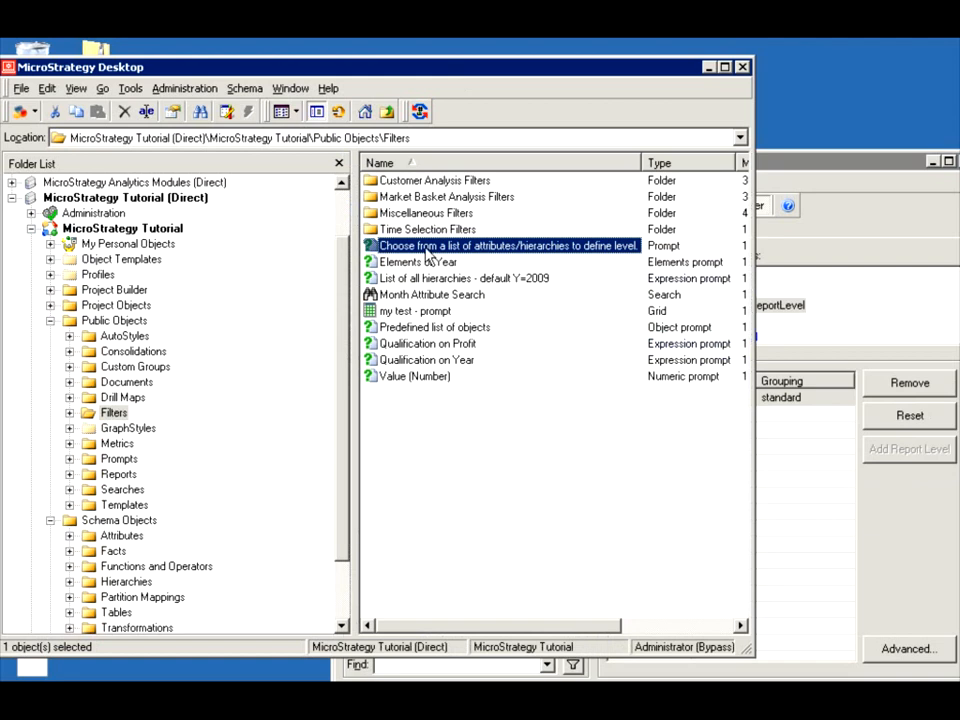
left_click_drag(443, 249, 774, 439)
left_click(831, 510)
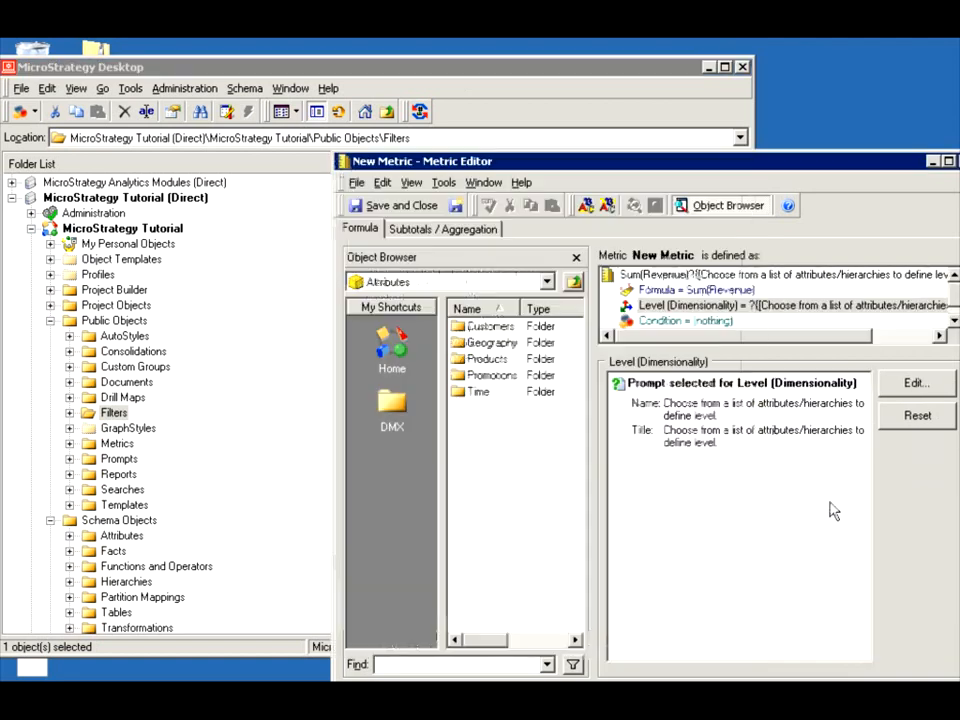
Check the metric's condition setting, and reset its level (dimensionality) to the report level
left_click(655, 321)
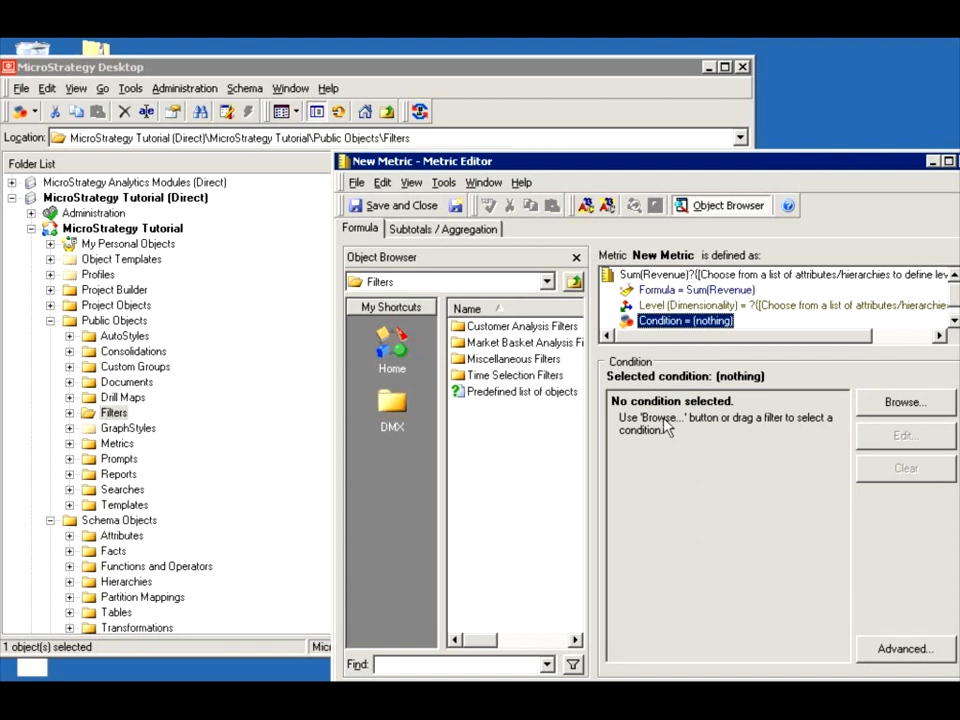
left_click(680, 304)
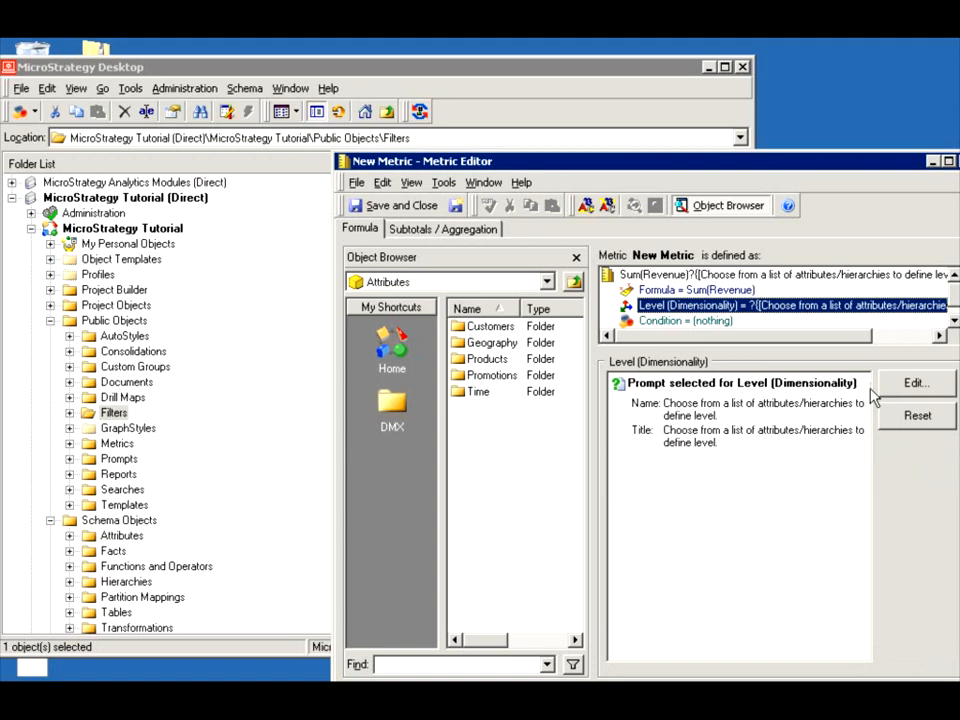
left_click(900, 419)
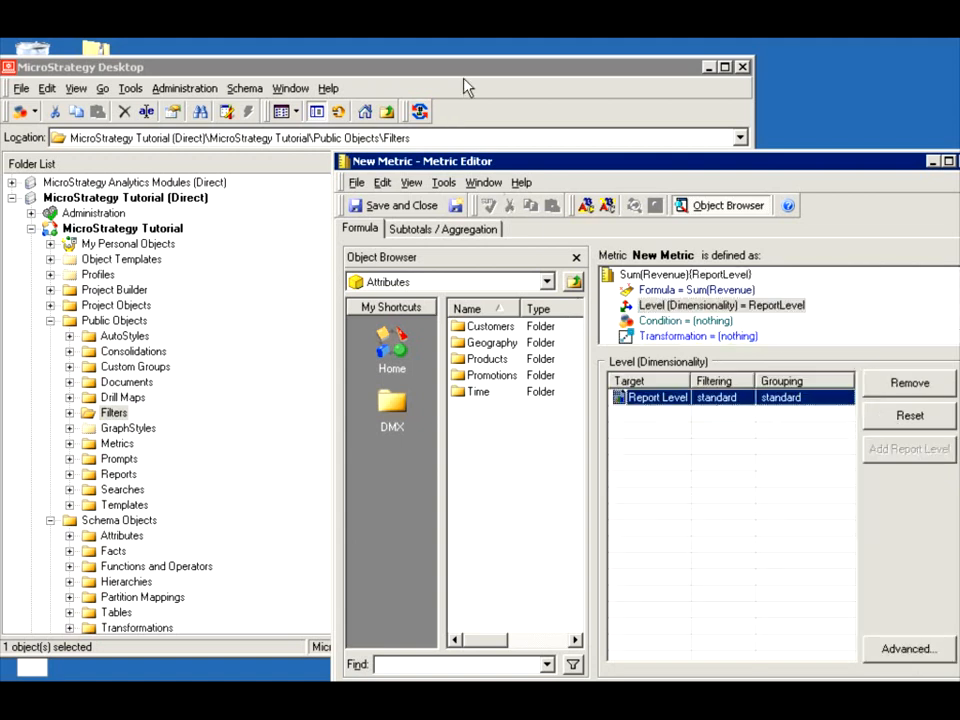
Assign the attributes/hierarchies level prompt from the Filters folder to the metric's level (dimensionality) again
left_click(463, 77)
left_click(793, 438)
left_click(596, 99)
left_click_drag(474, 245, 818, 428)
left_click(874, 529)
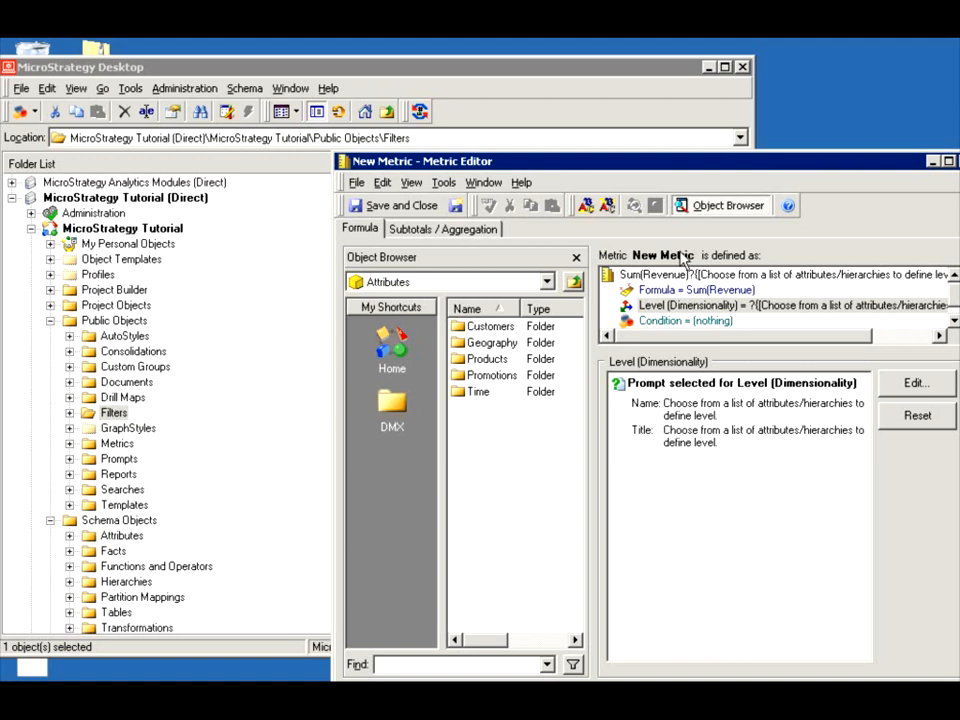
Bring the whole metric editor into view and close it without saving the new metric
left_click_drag(684, 165, 604, 127)
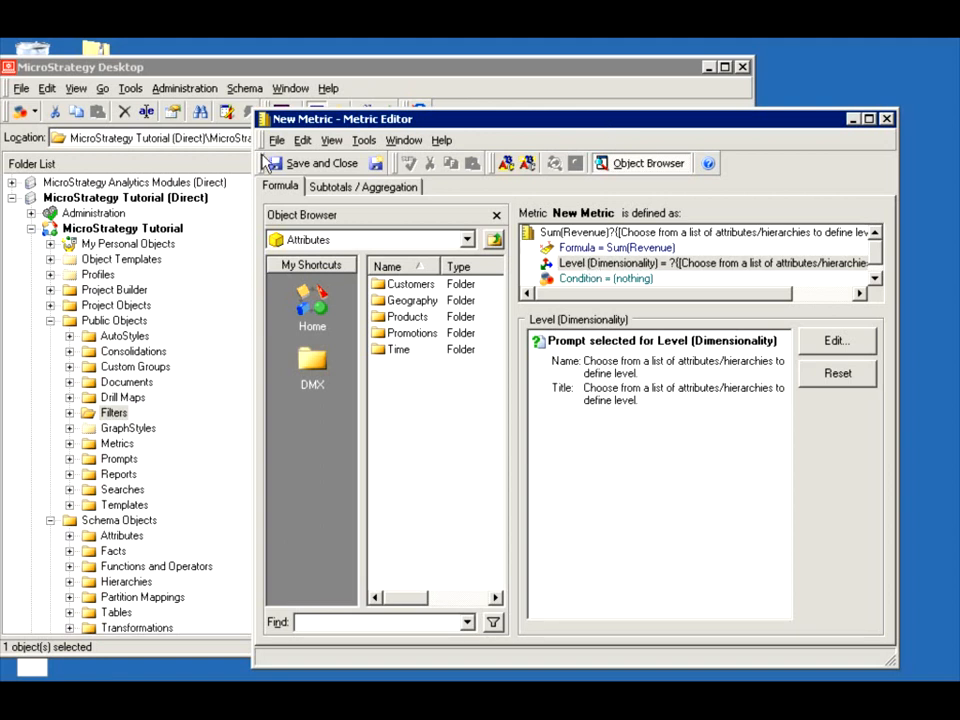
left_click(886, 120)
left_click(701, 446)
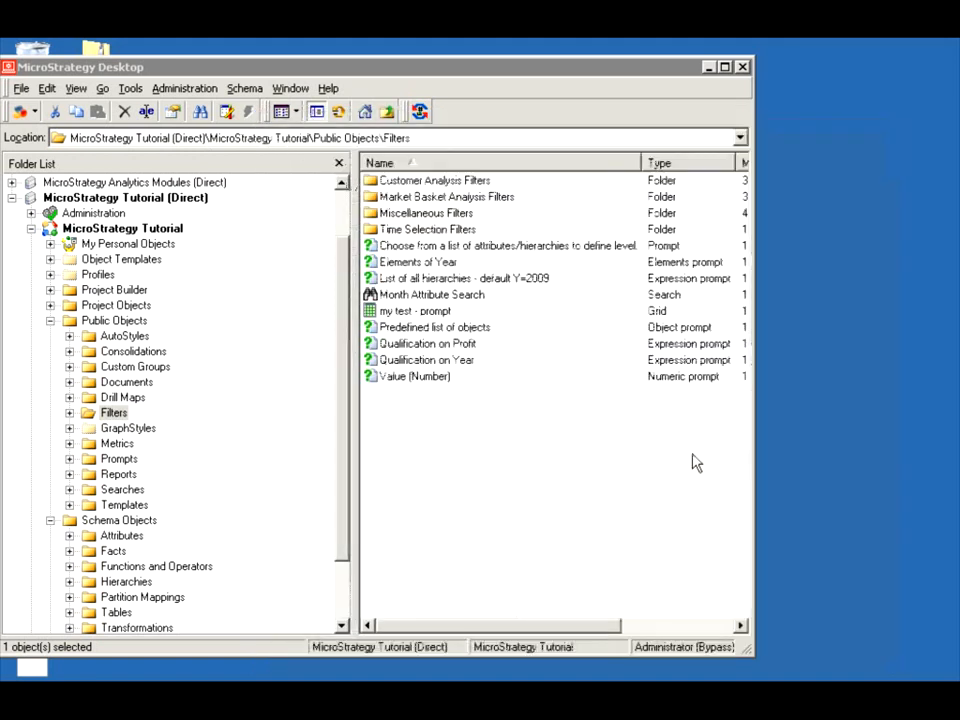